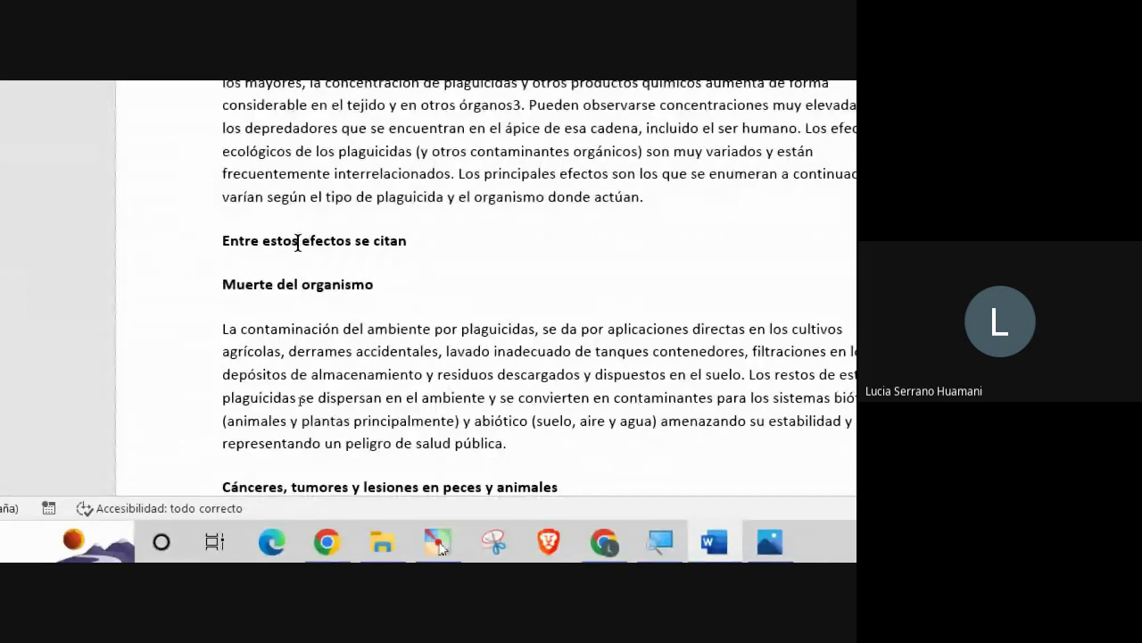
With the heading "Entre estos efectos se citan" selected, modify the Título 2 style to Times New Roman, size 11, bold
triple_click(298, 243)
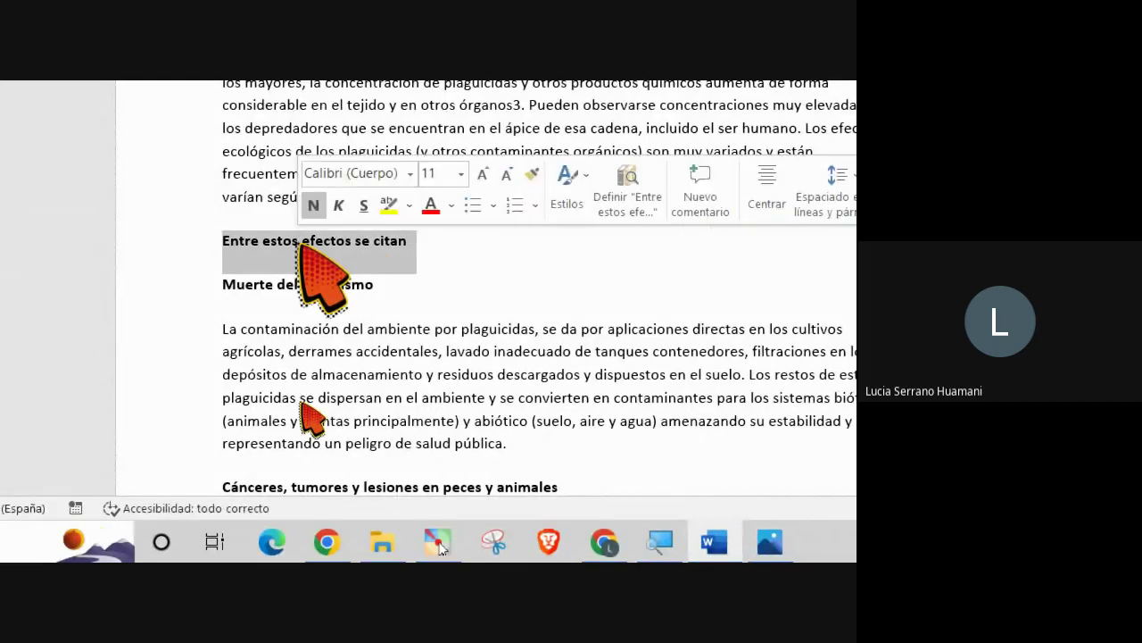
click(300, 243)
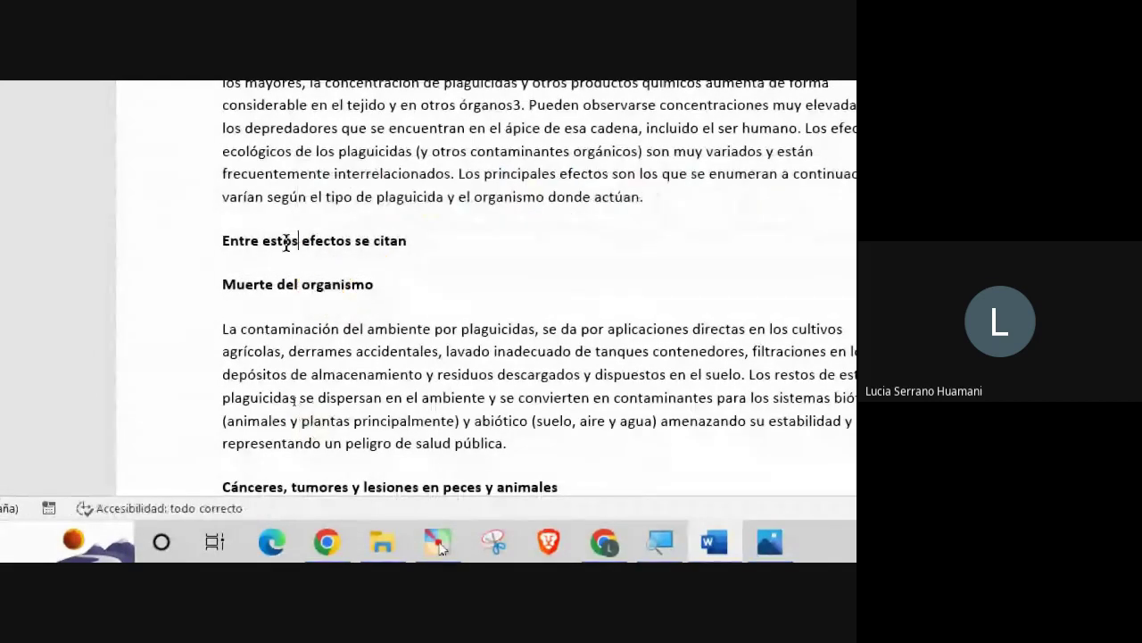
click(184, 249)
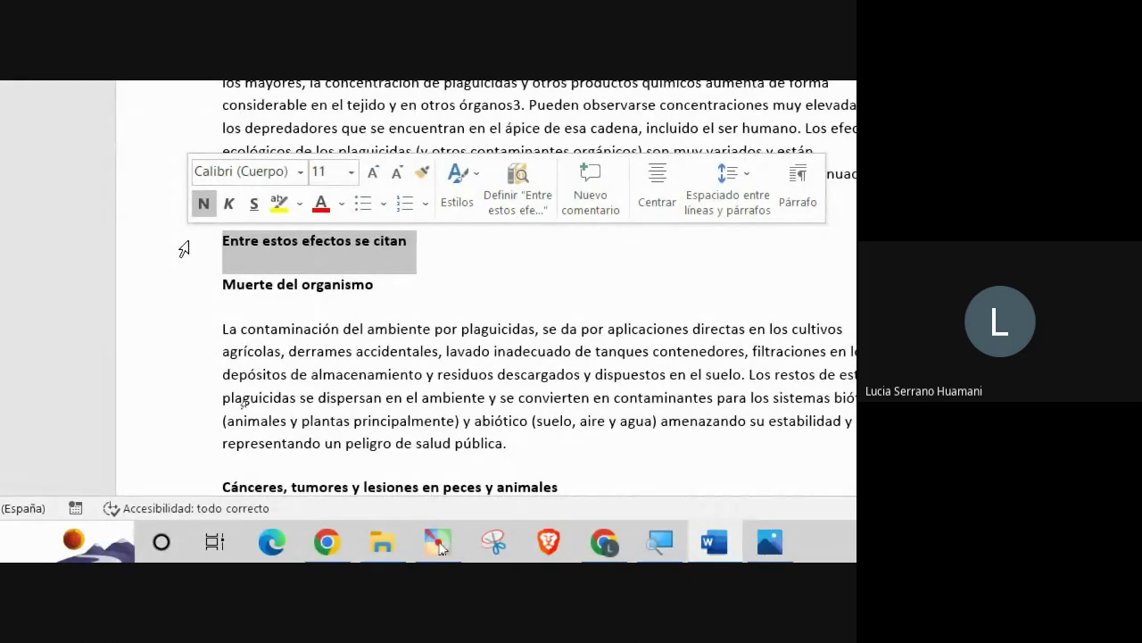
scroll(369, 103, up, 4)
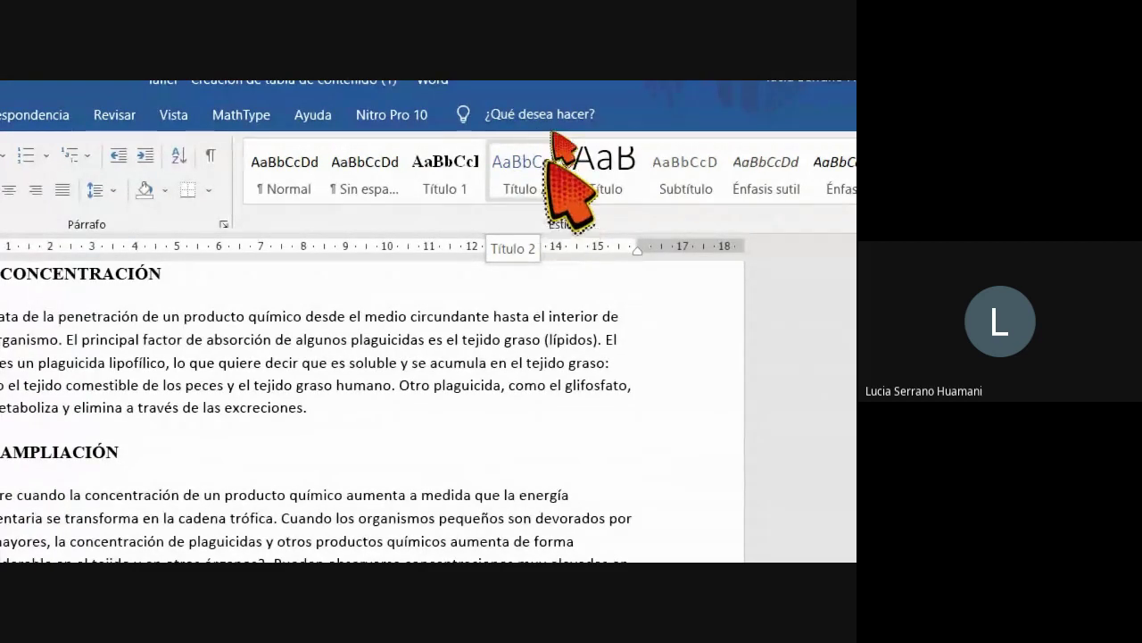
right_click(541, 150)
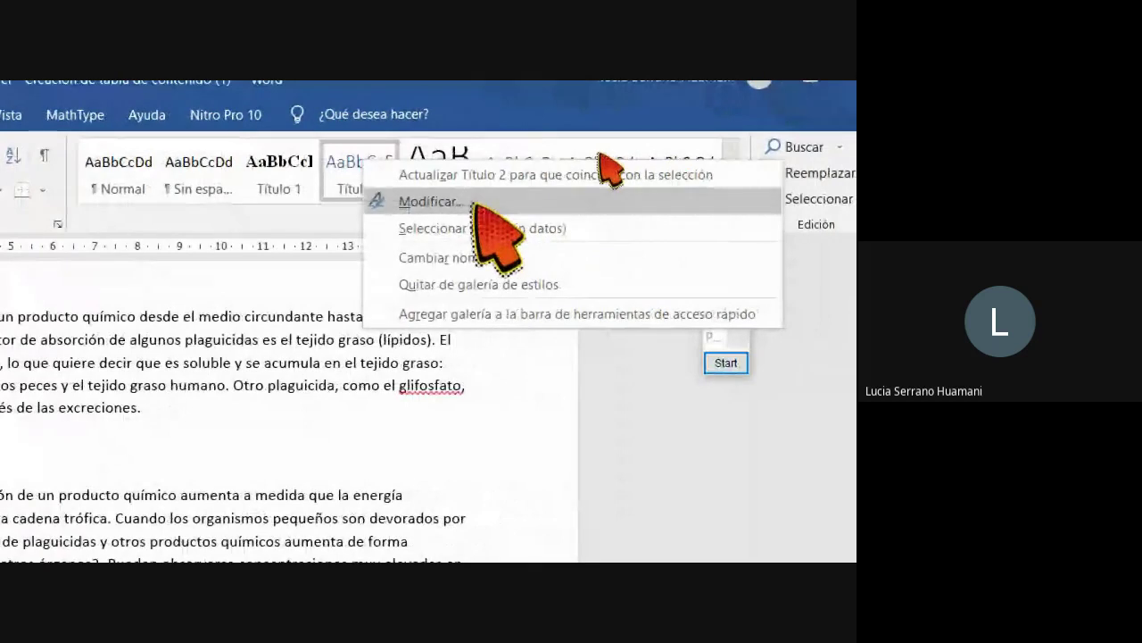
click(471, 204)
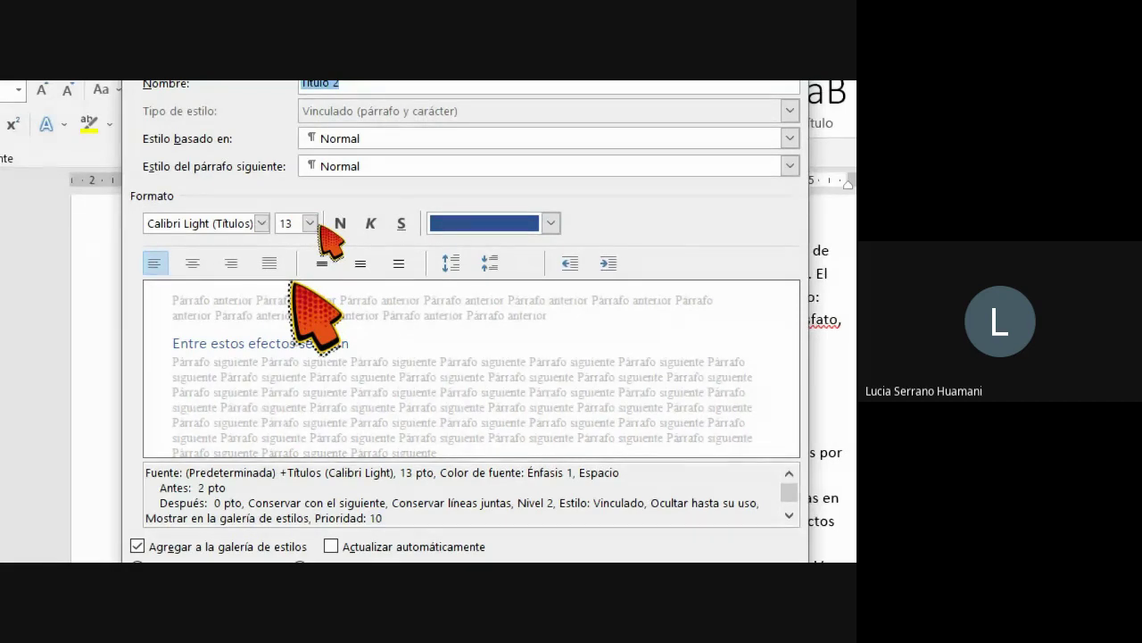
click(261, 224)
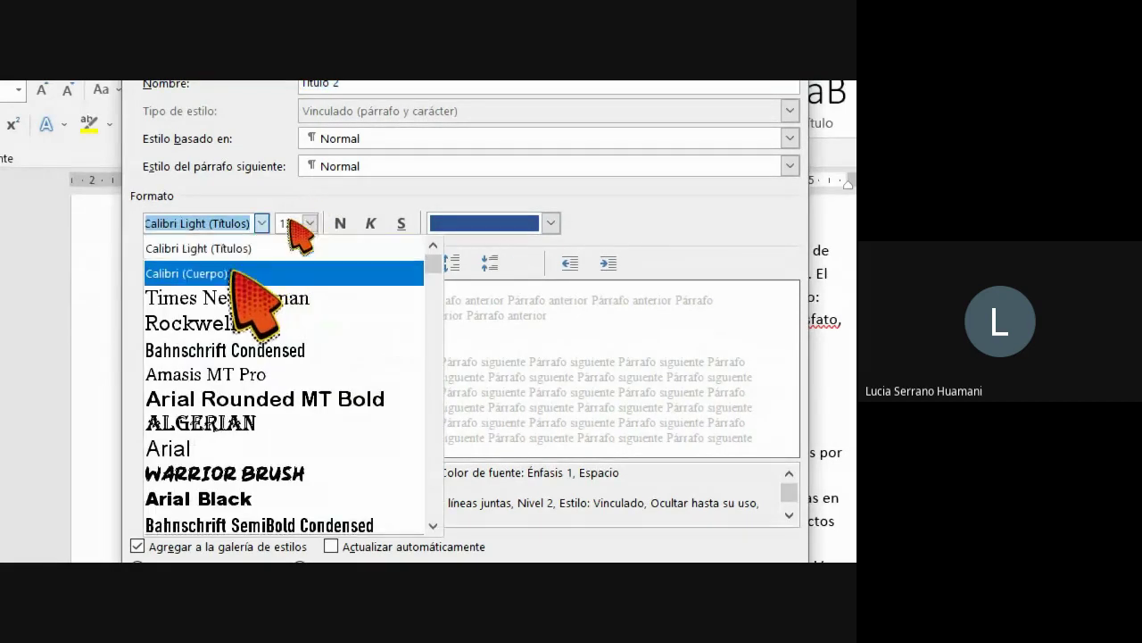
click(170, 301)
click(309, 223)
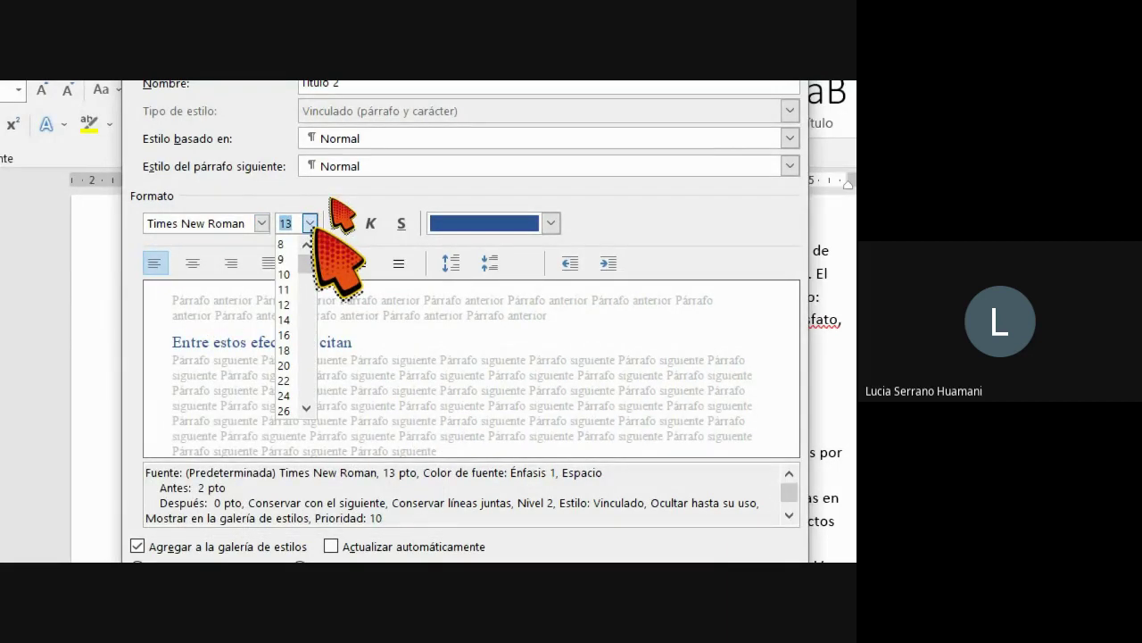
click(286, 289)
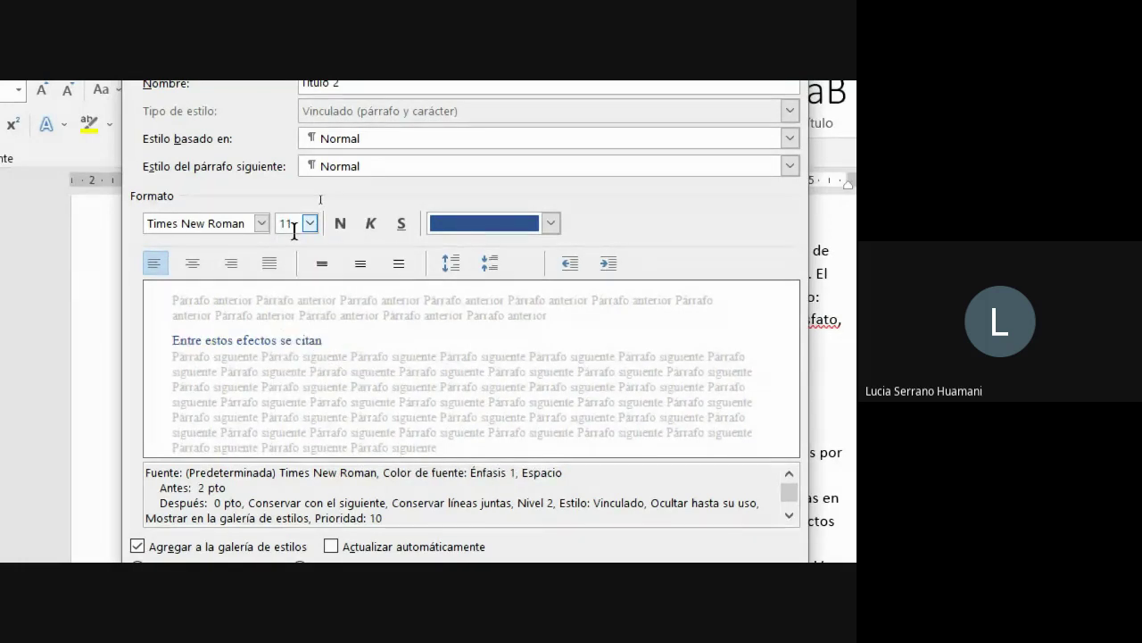
click(340, 222)
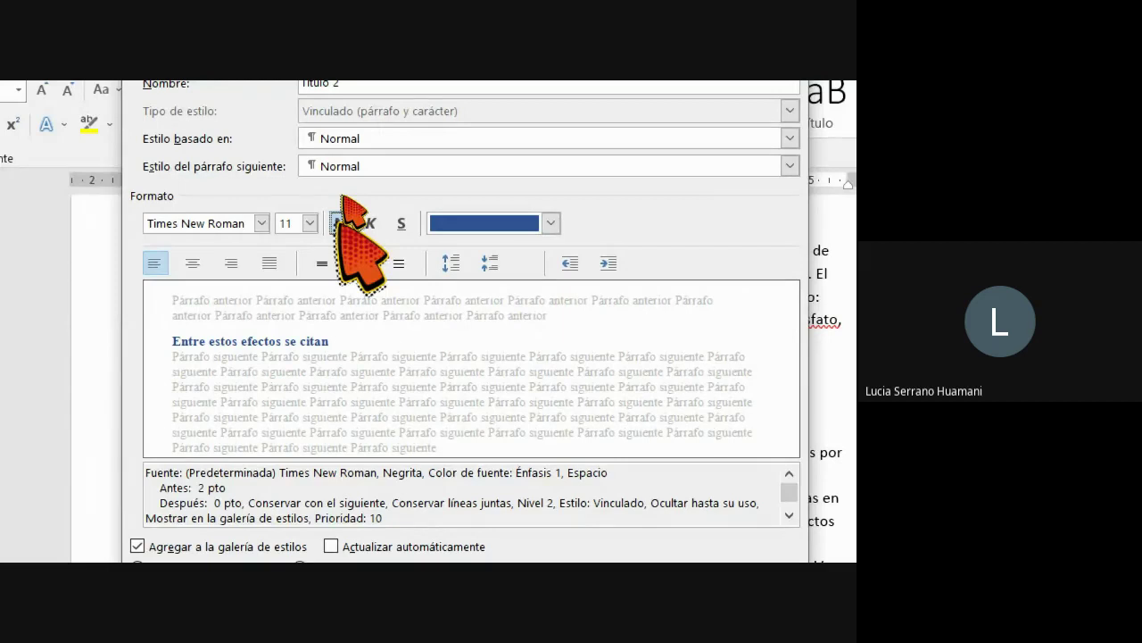
Set the Título 2 font colour to the blue theme colour Énfasis 1 and accept the style changes
click(551, 223)
click(455, 297)
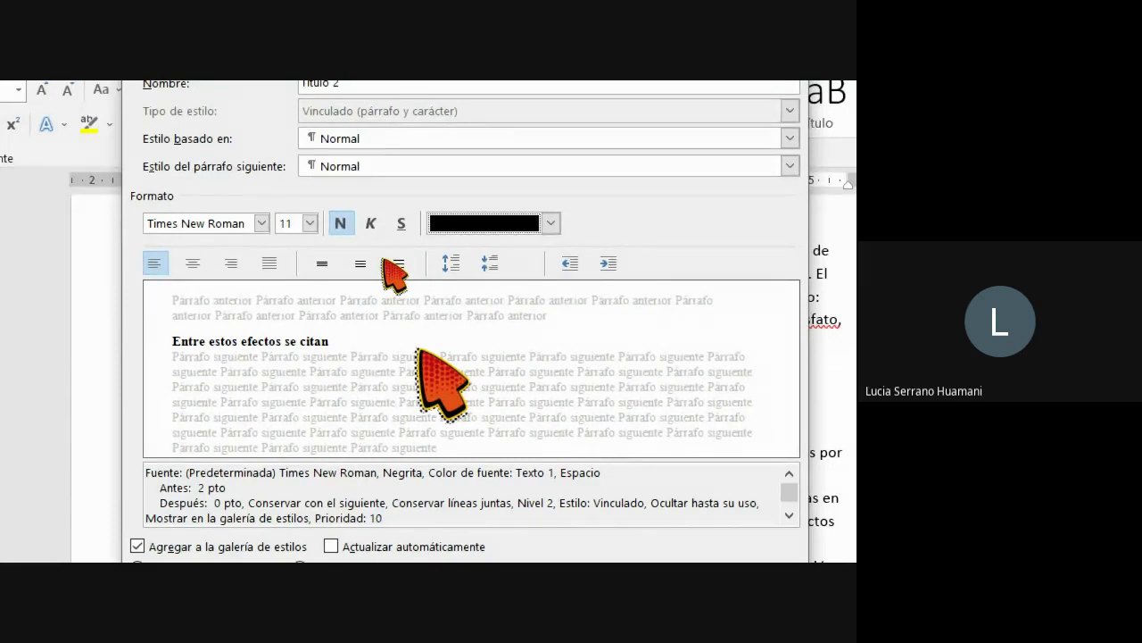
click(551, 223)
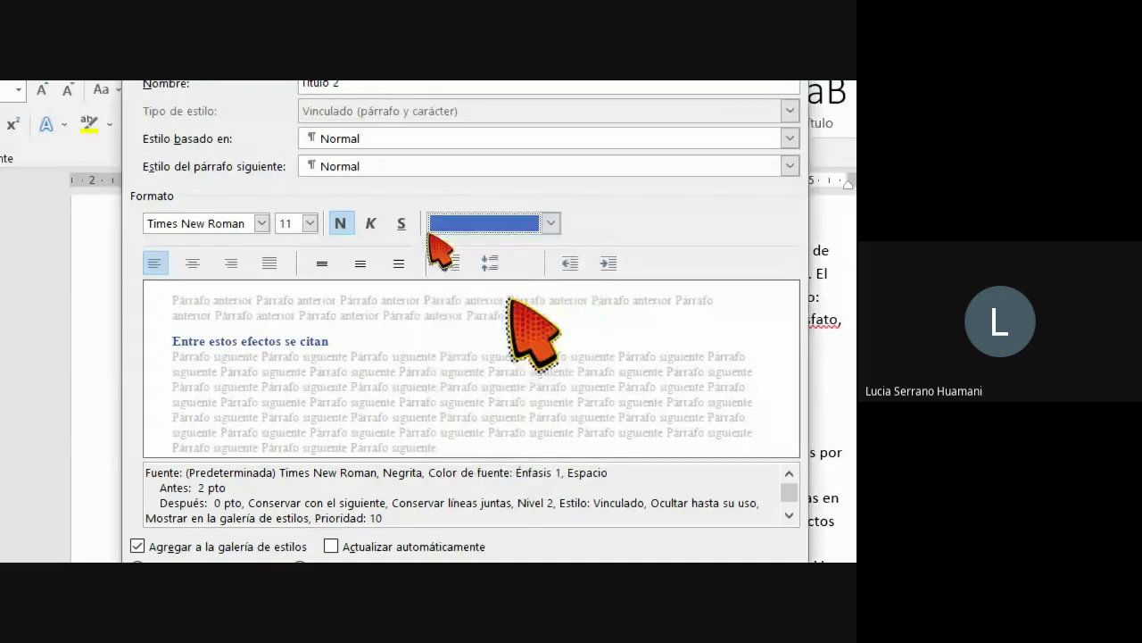
click(509, 297)
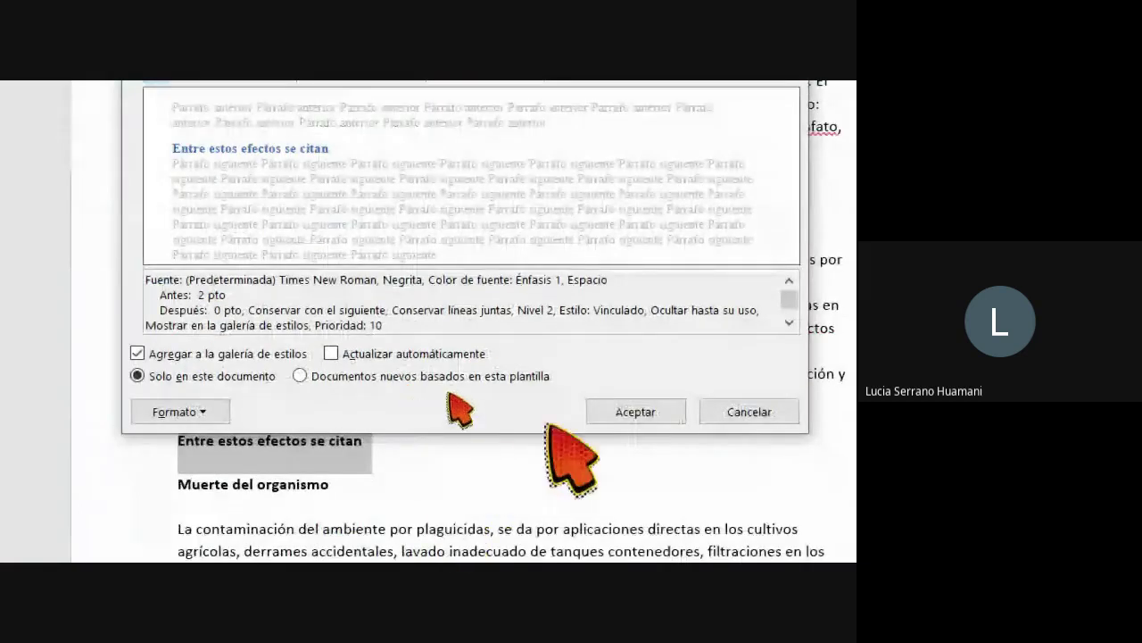
click(620, 412)
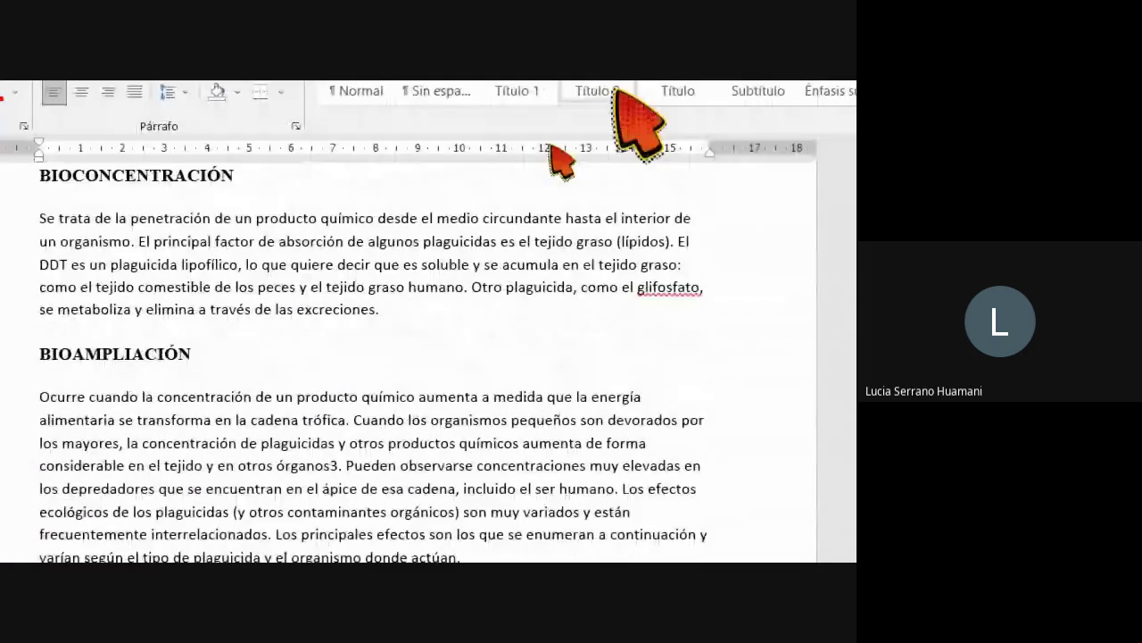
Apply the Título 2 style to the heading "Entre estos efectos se citan"
click(607, 171)
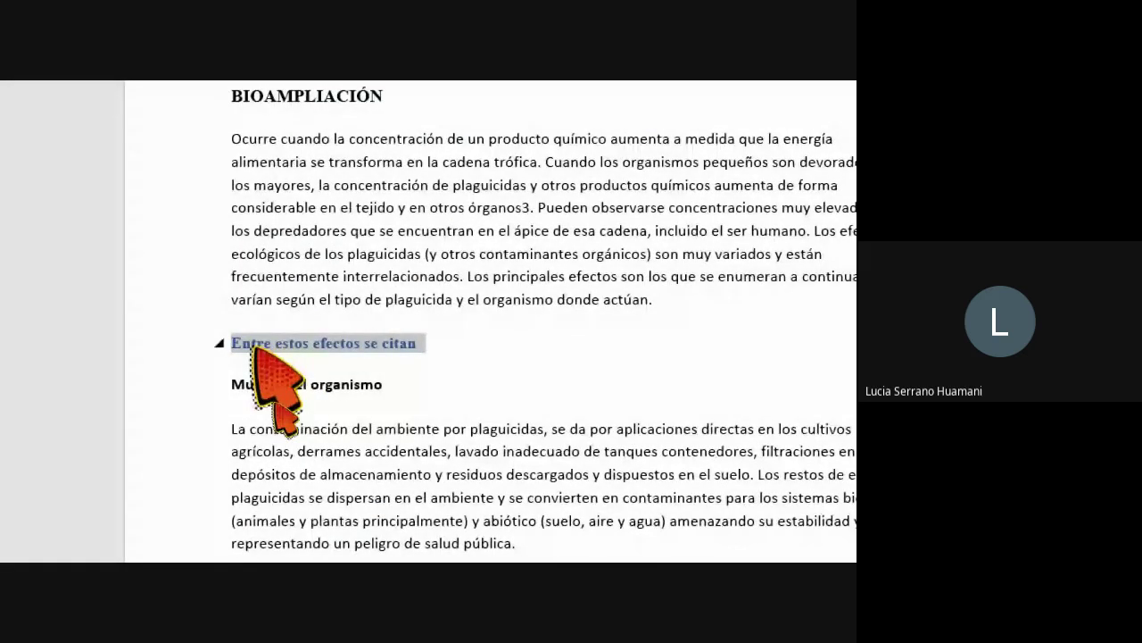
click(436, 343)
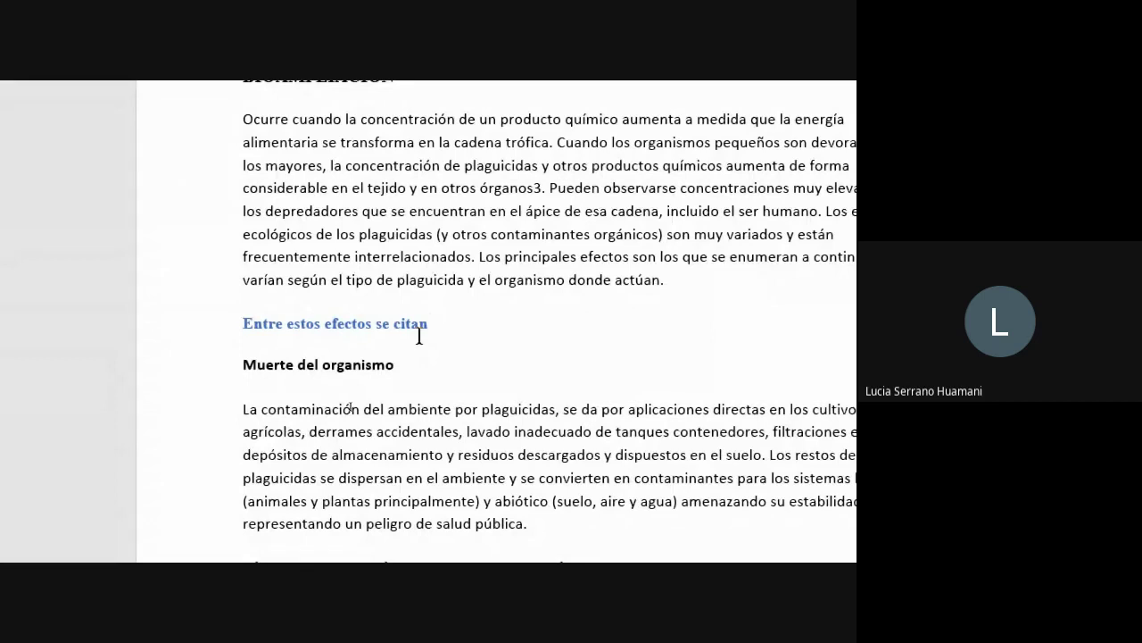
scroll(259, 183, up, 2)
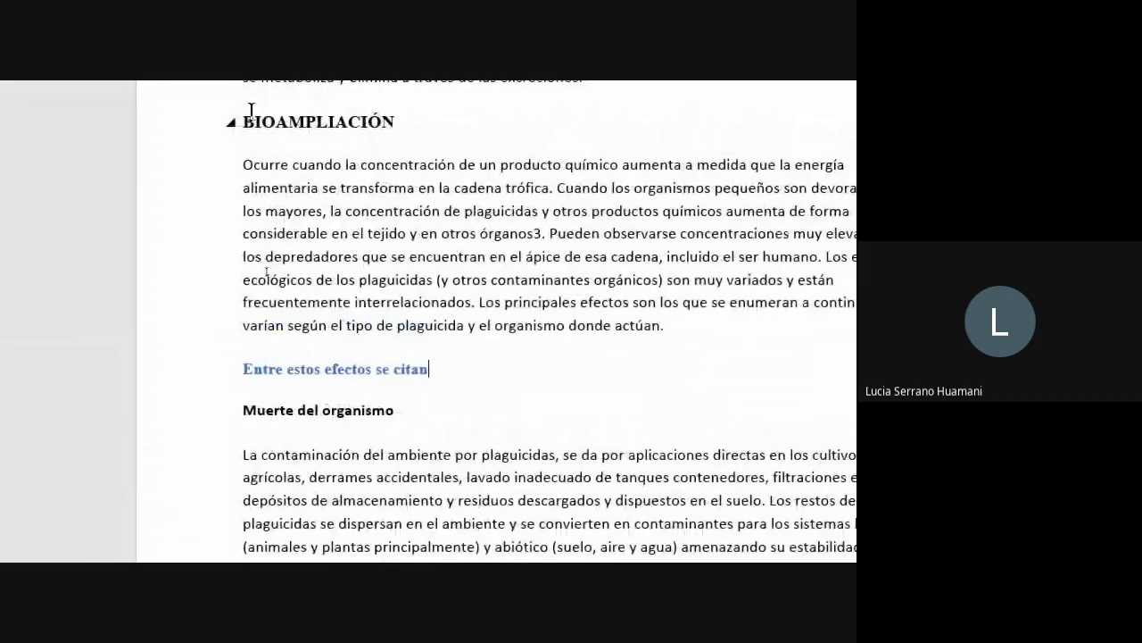
scroll(286, 485, down, 2)
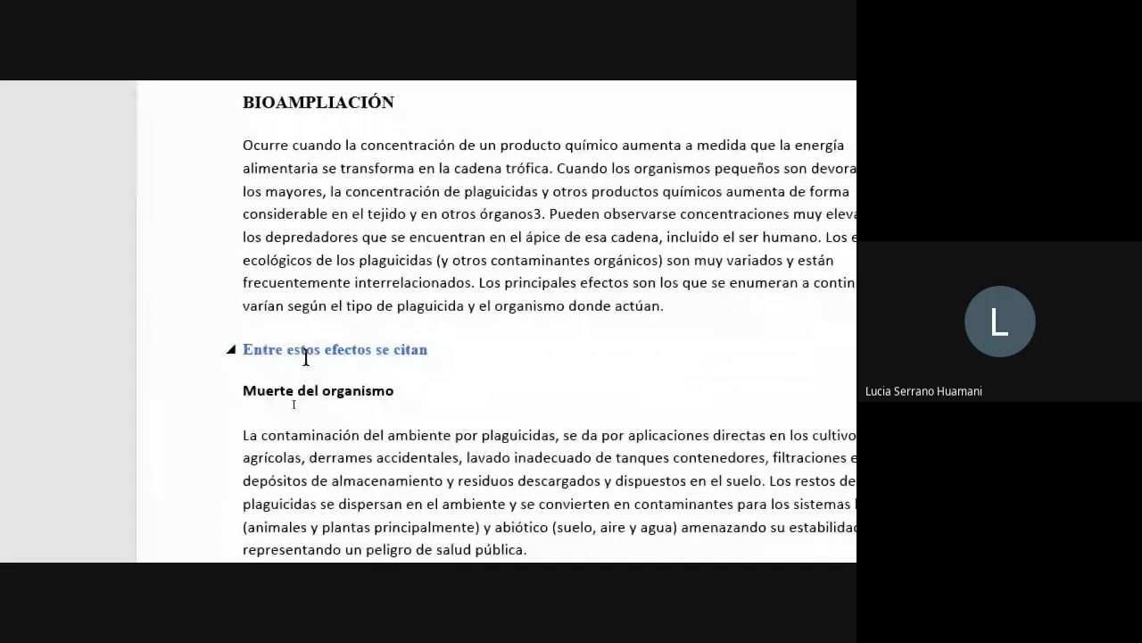
Apply the Título 3 style to the subheading "Muerte del organismo"
scroll(305, 357, down, 3)
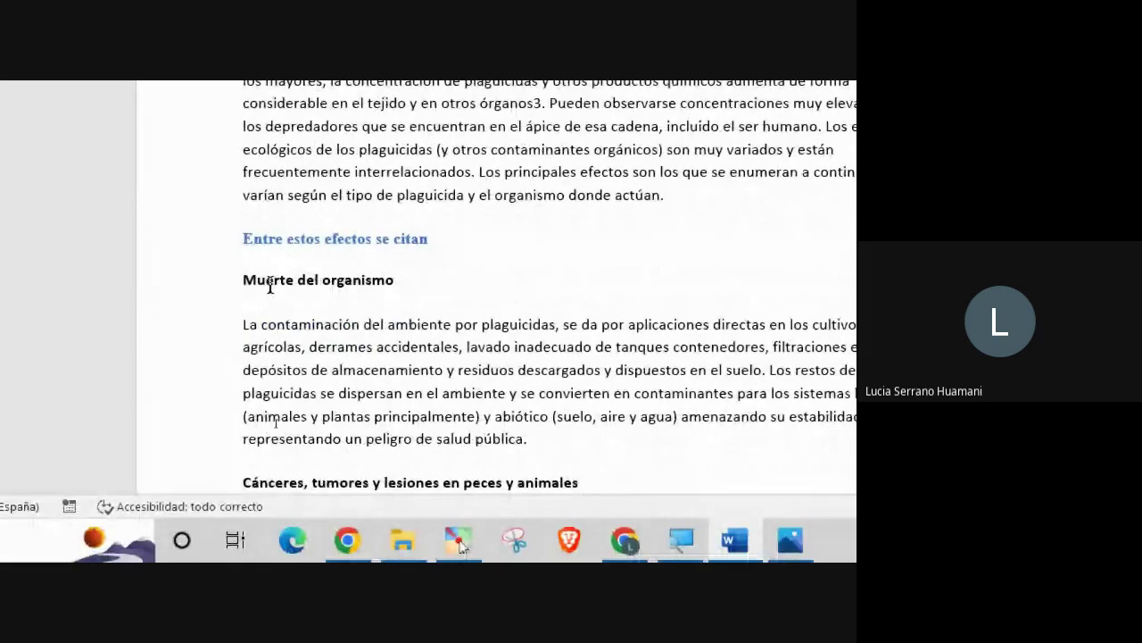
click(268, 282)
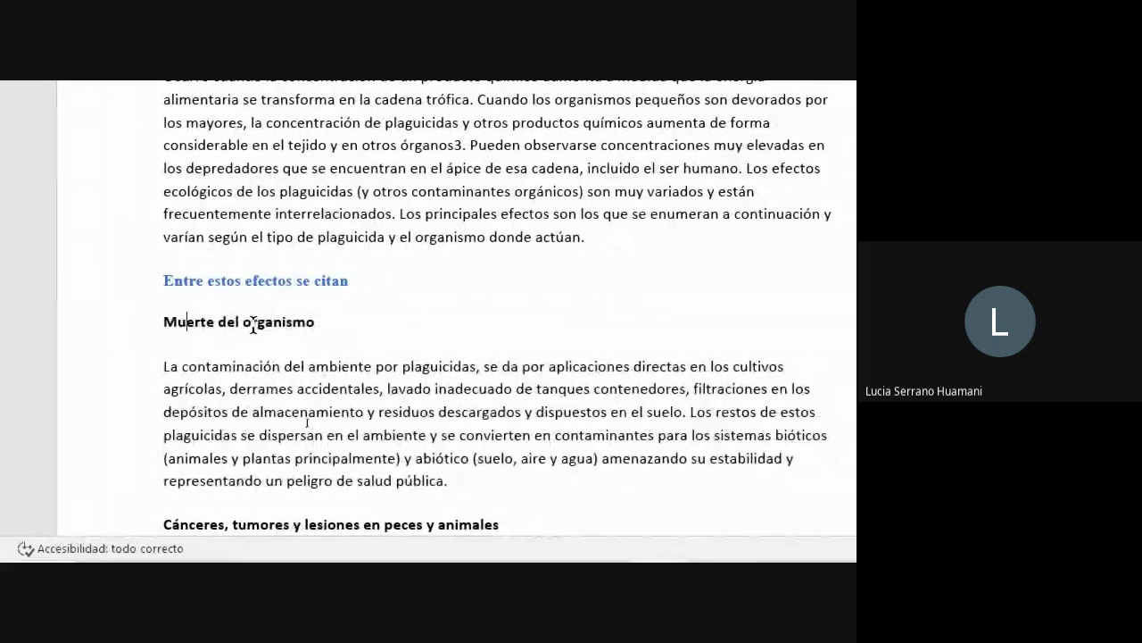
drag(165, 280, 352, 284)
click(345, 363)
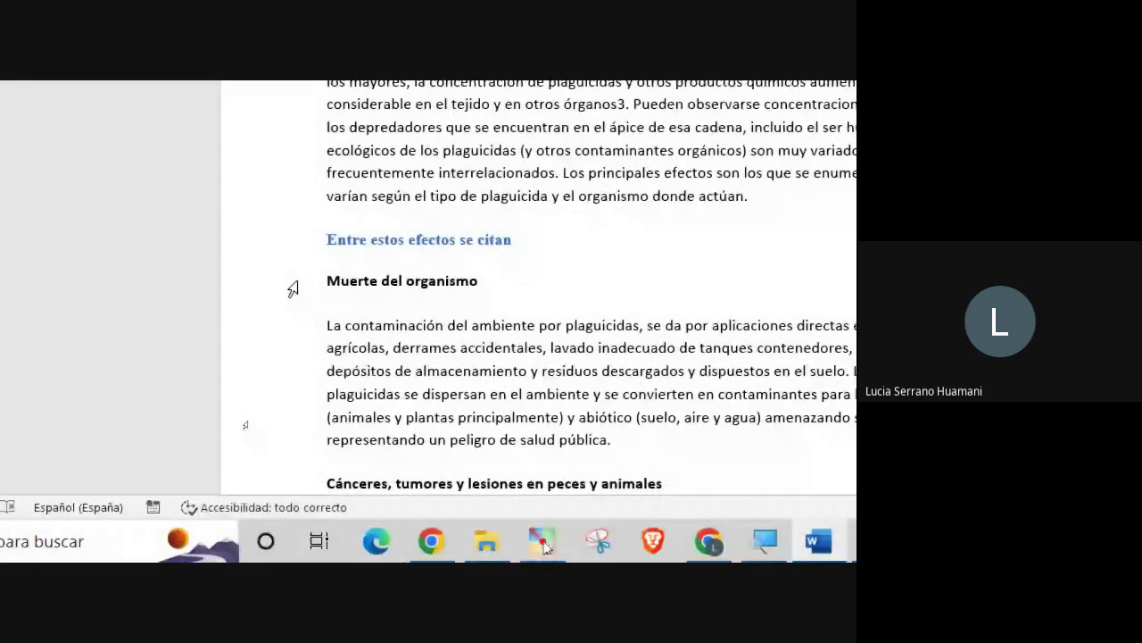
click(290, 286)
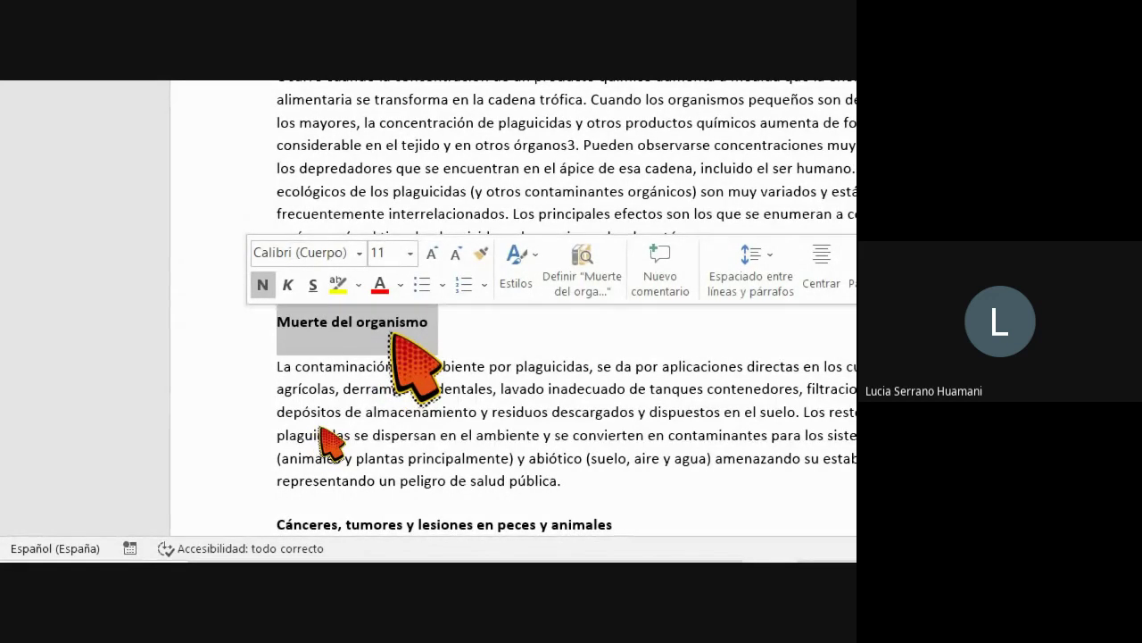
scroll(58, 248, up, 1)
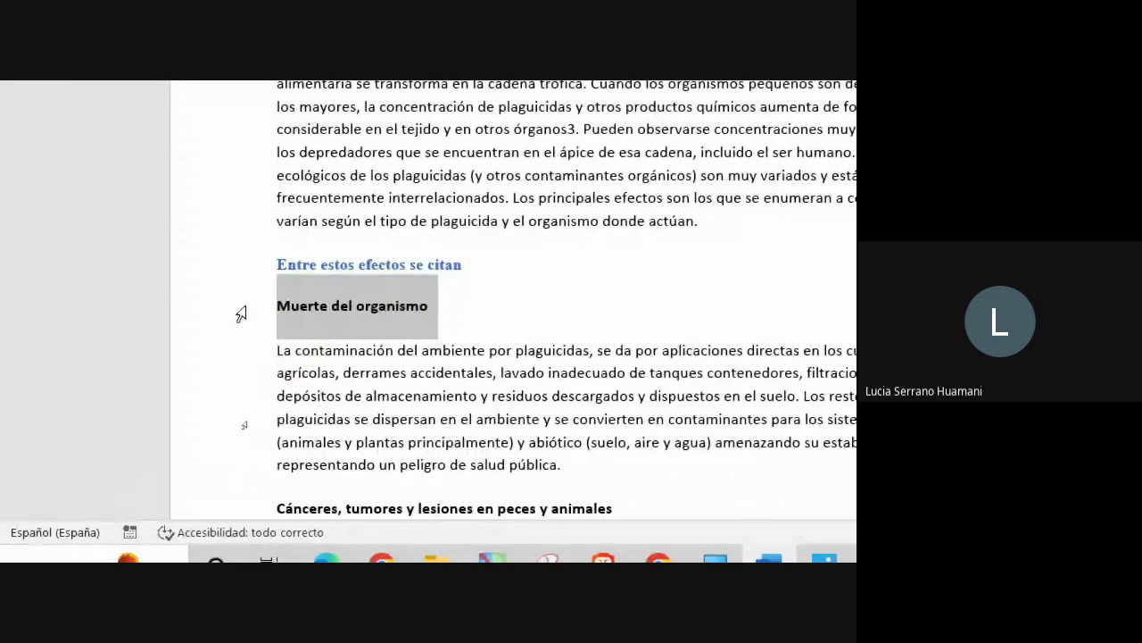
scroll(268, 268, up, 3)
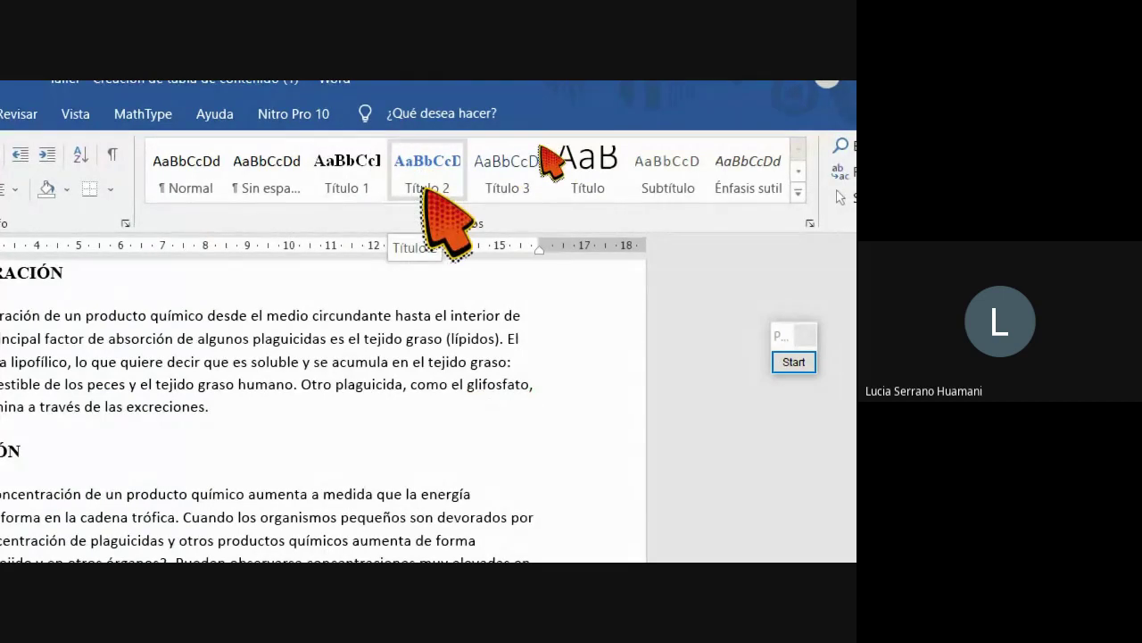
click(511, 169)
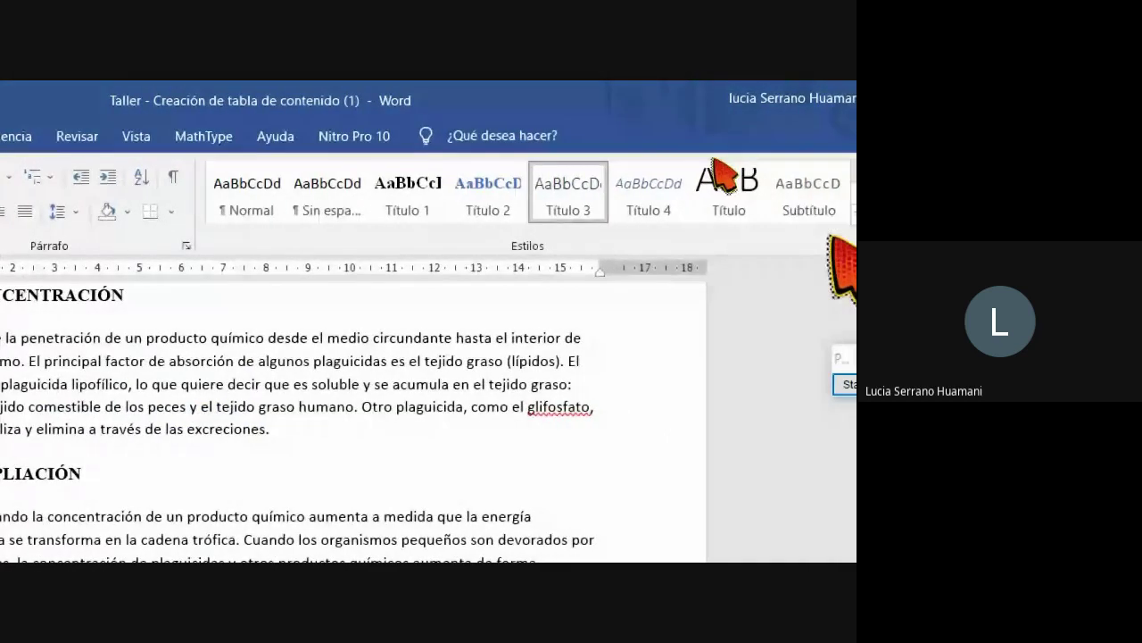
Modify the Título 3 style to use Times New Roman, size 11, in bold
right_click(573, 185)
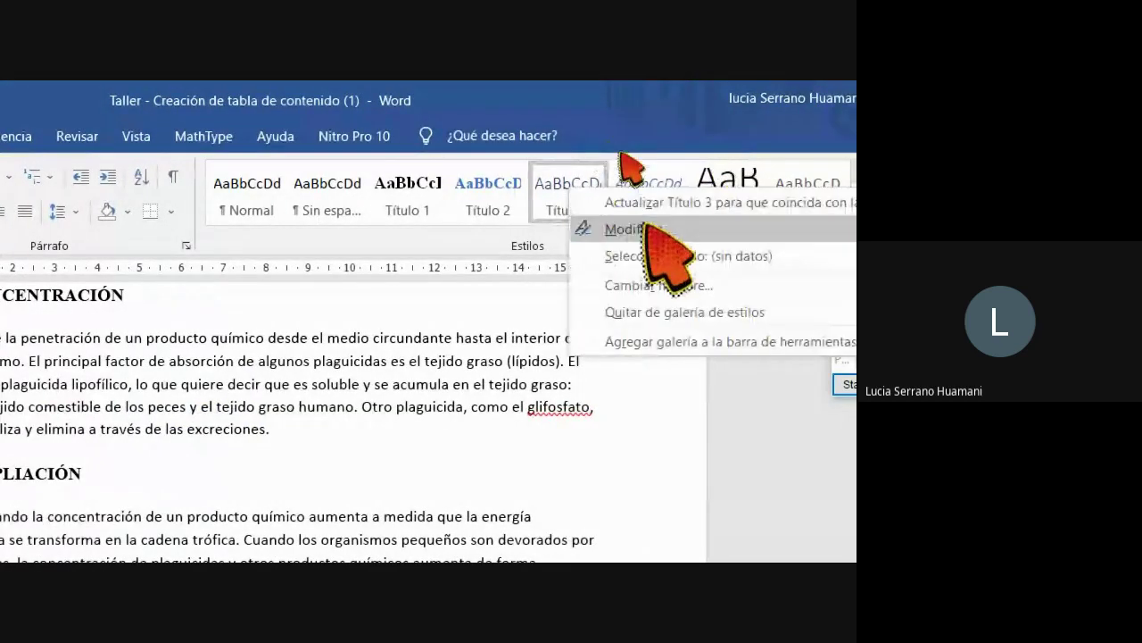
click(625, 229)
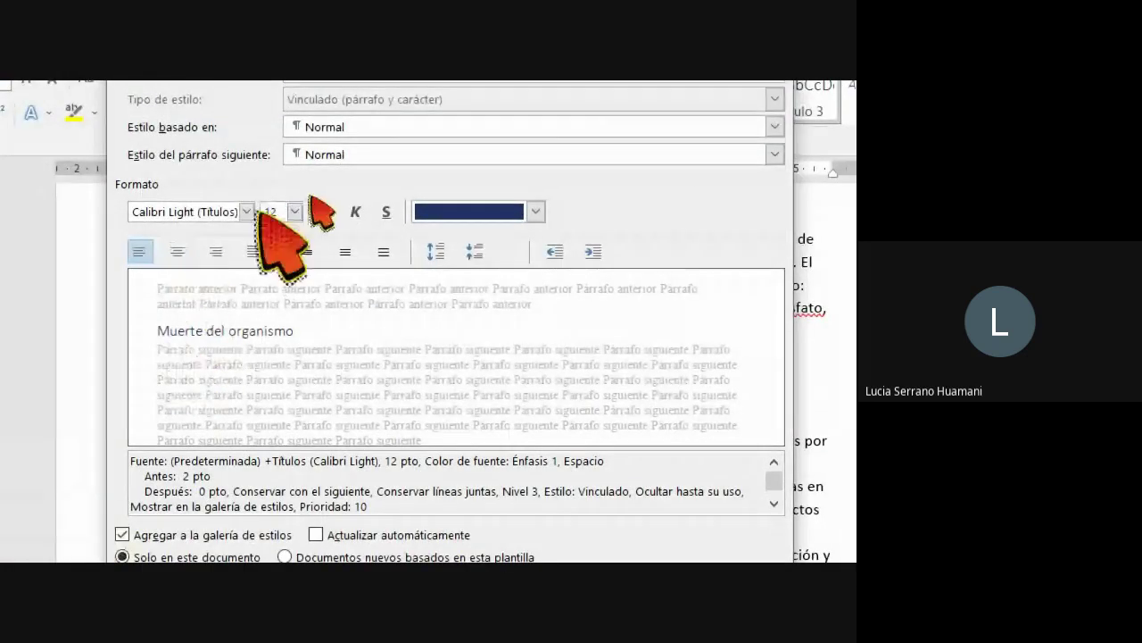
click(246, 212)
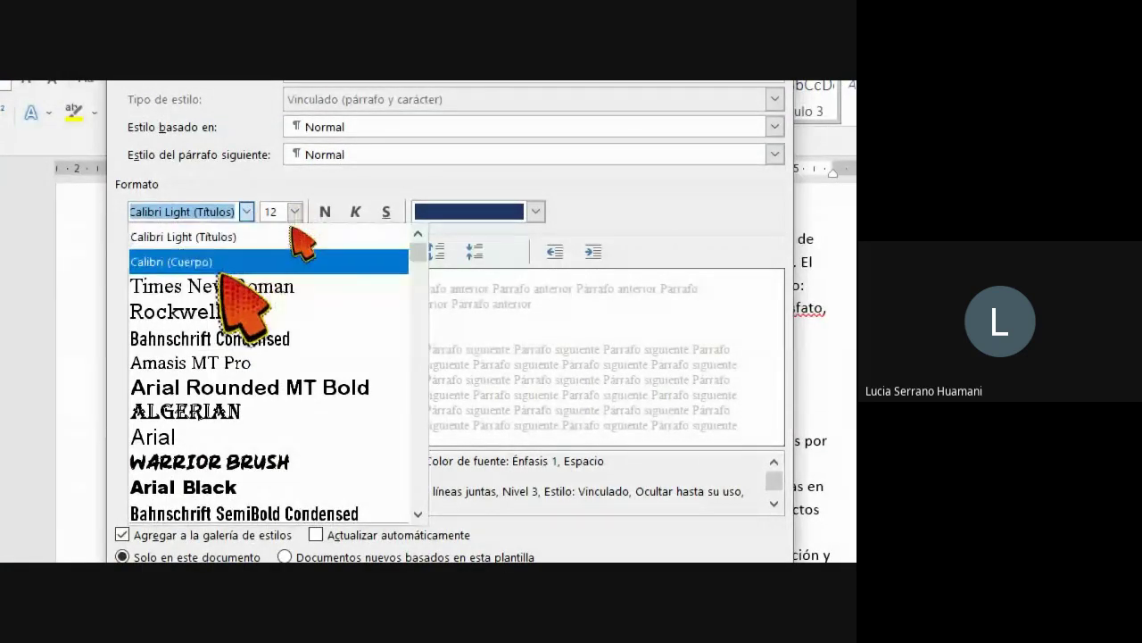
click(138, 286)
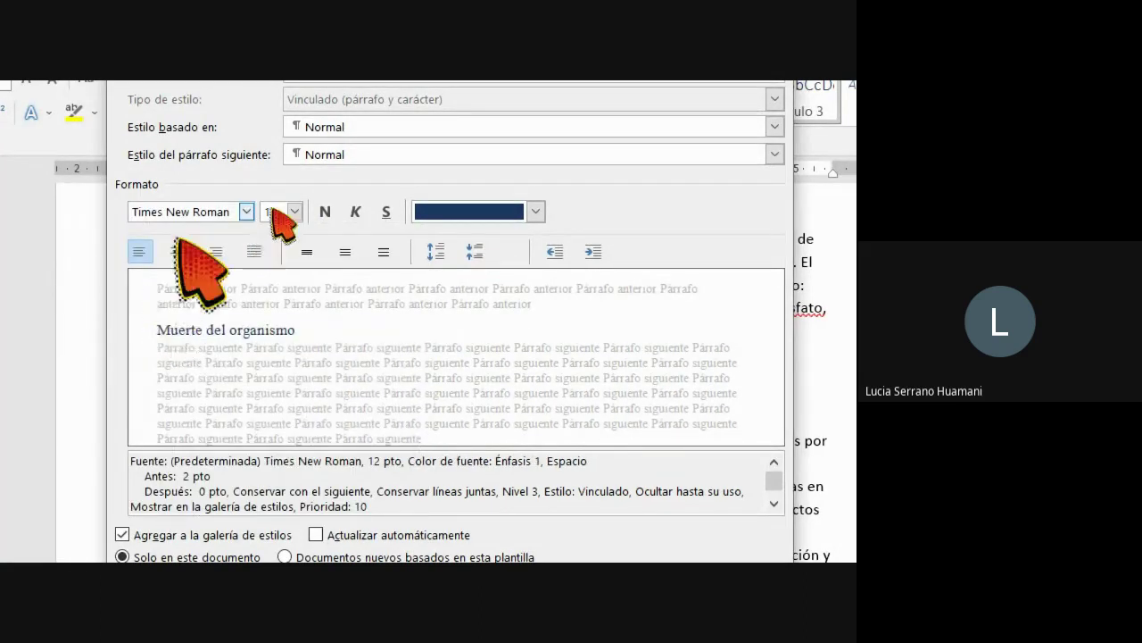
click(294, 212)
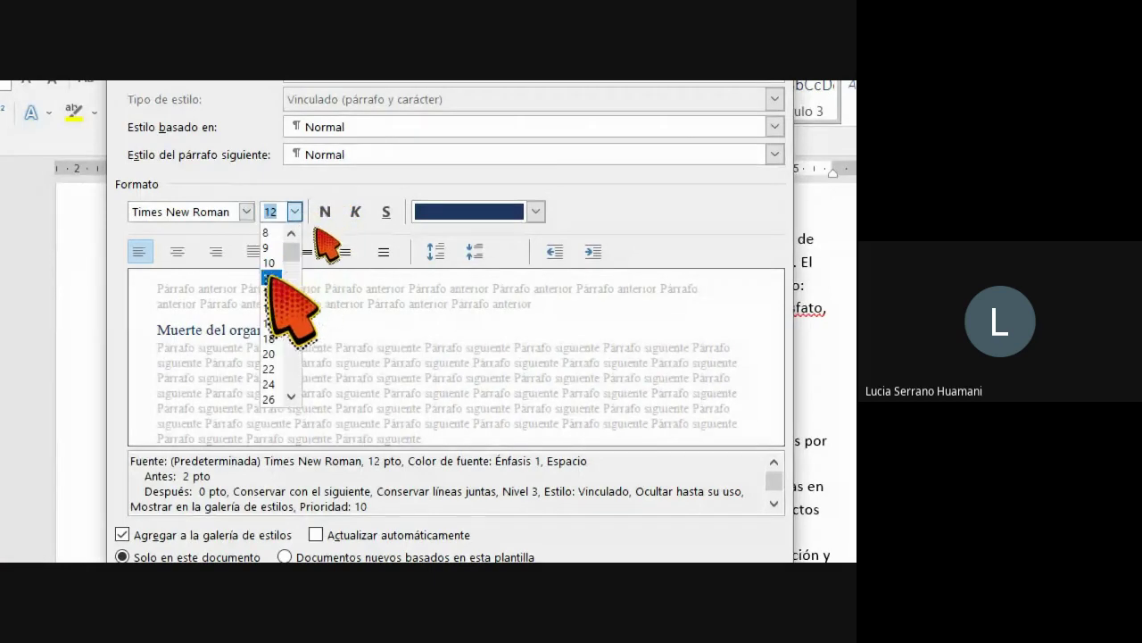
click(269, 277)
click(325, 212)
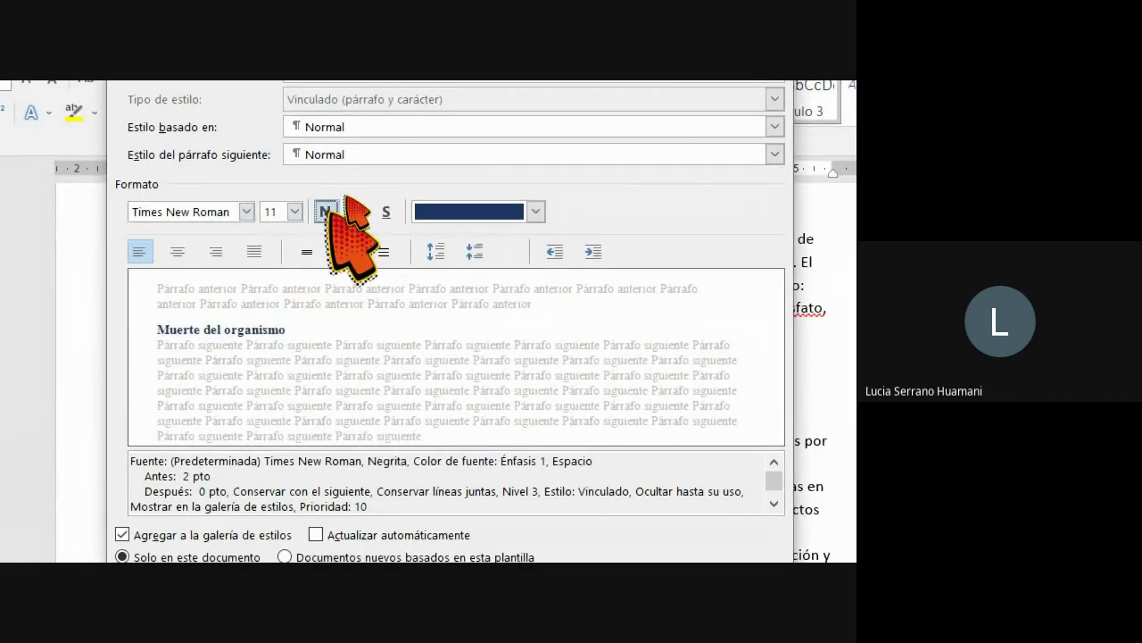
Set the Título 3 font colour to the orange theme colour Énfasis 2 and accept the style changes
click(536, 212)
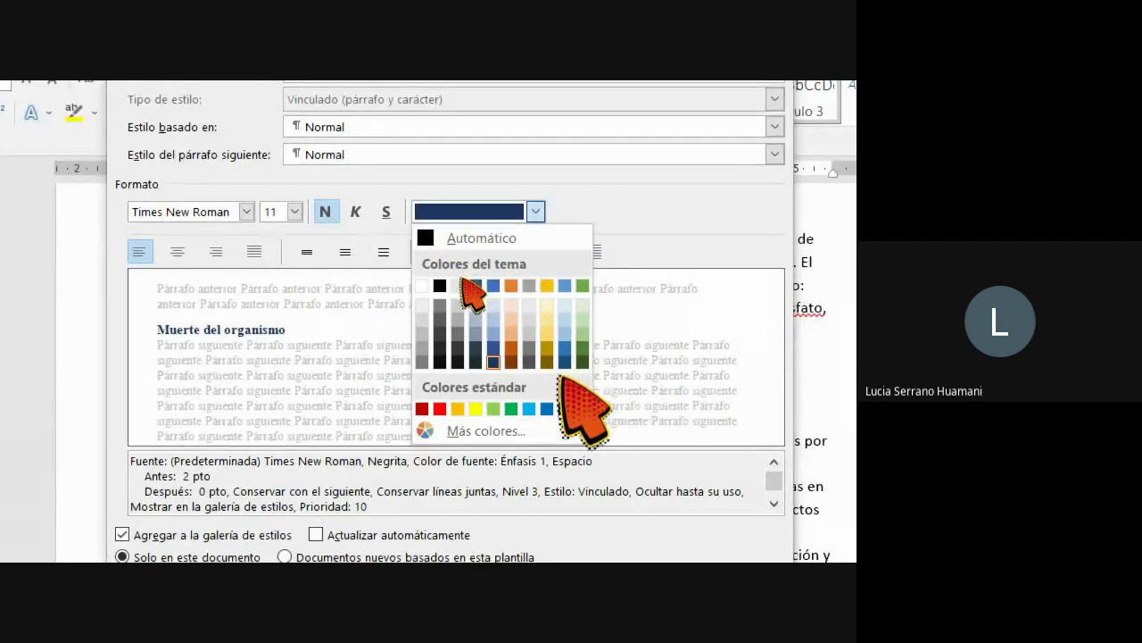
click(511, 285)
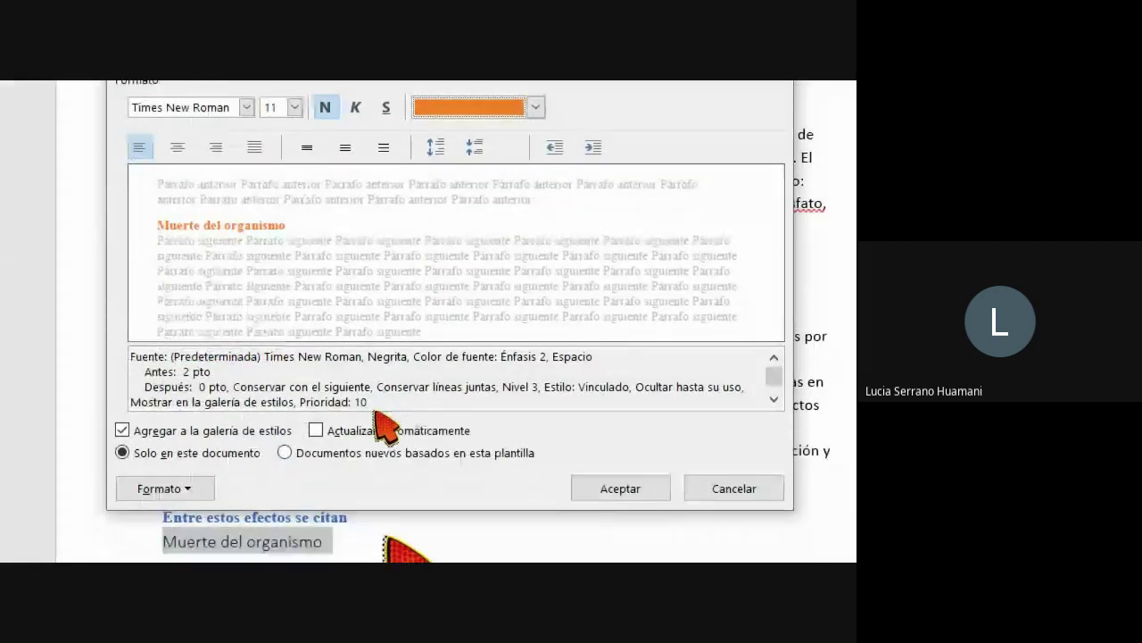
click(620, 488)
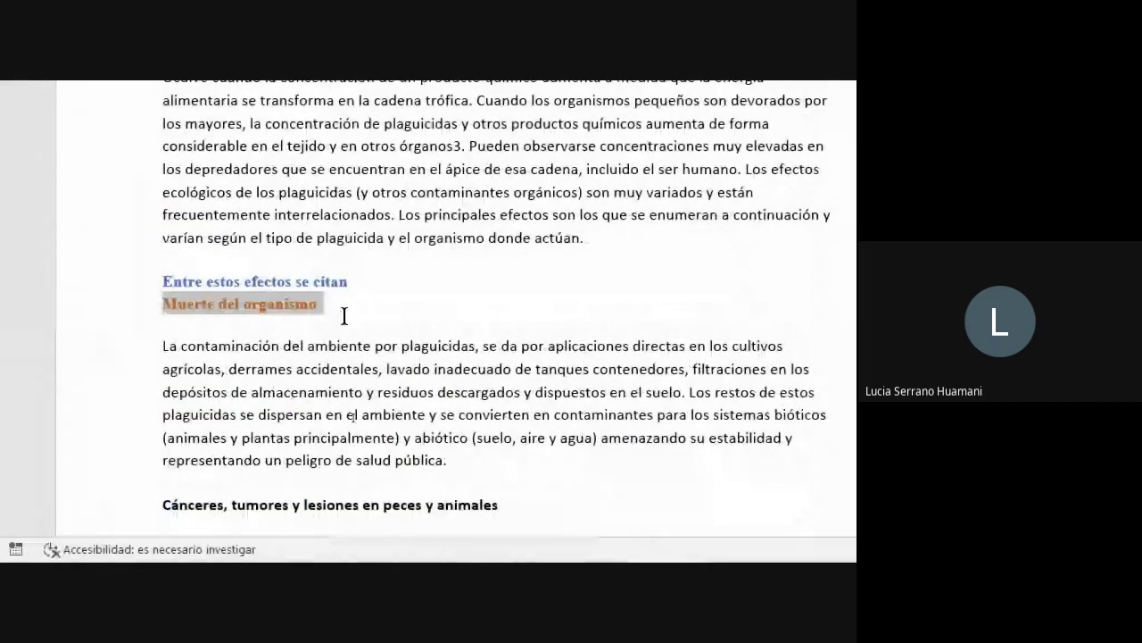
click(341, 309)
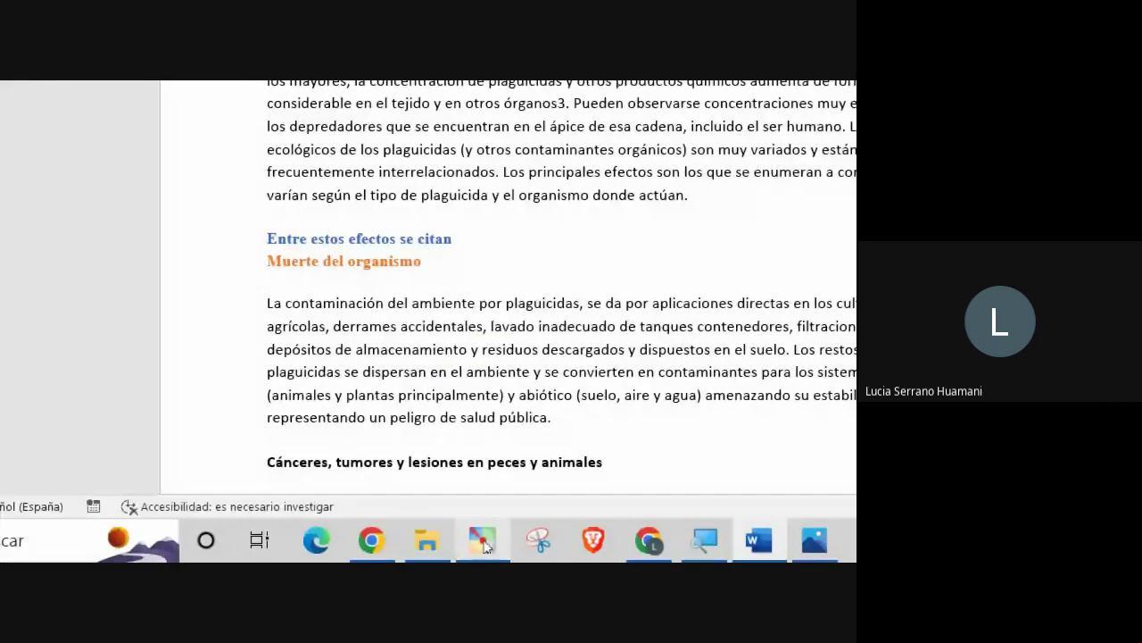
Apply the Título 3 style to the subheading "Cánceres, tumores y lesiones en peces y animales"
scroll(451, 366, down, 1)
scroll(451, 366, up, 1)
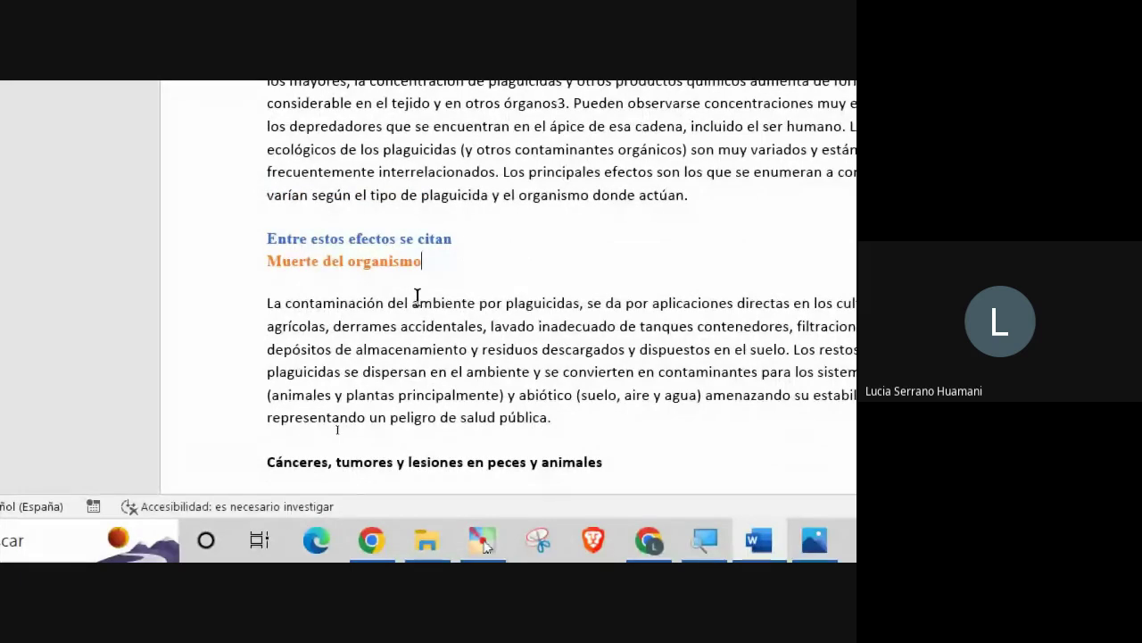
scroll(417, 295, down, 2)
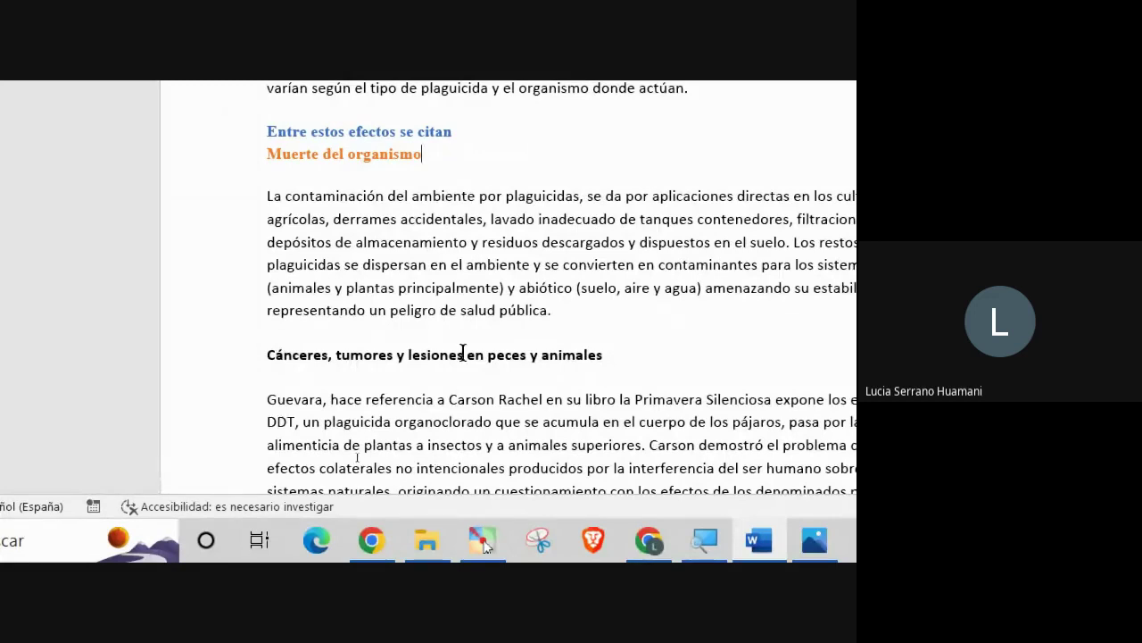
click(235, 364)
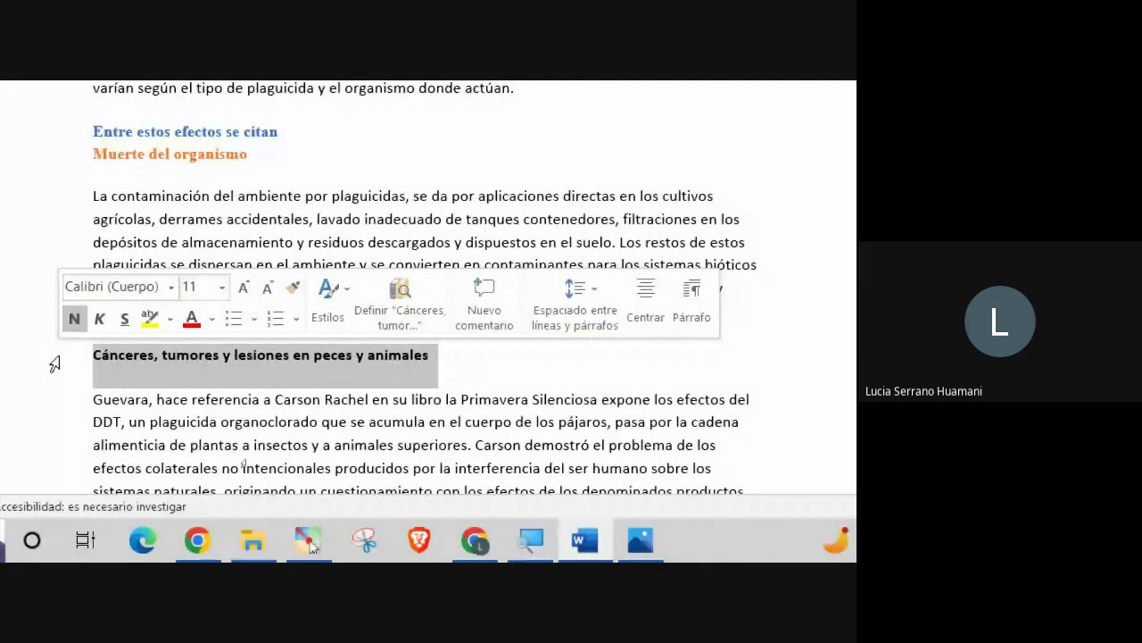
scroll(428, 357, up, 5)
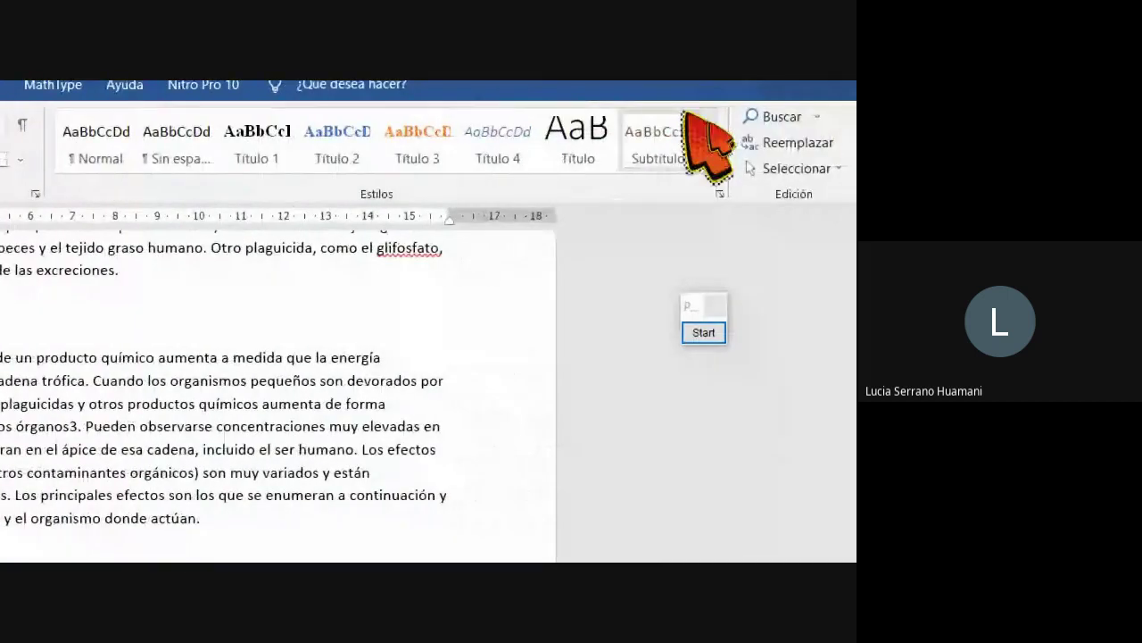
click(393, 152)
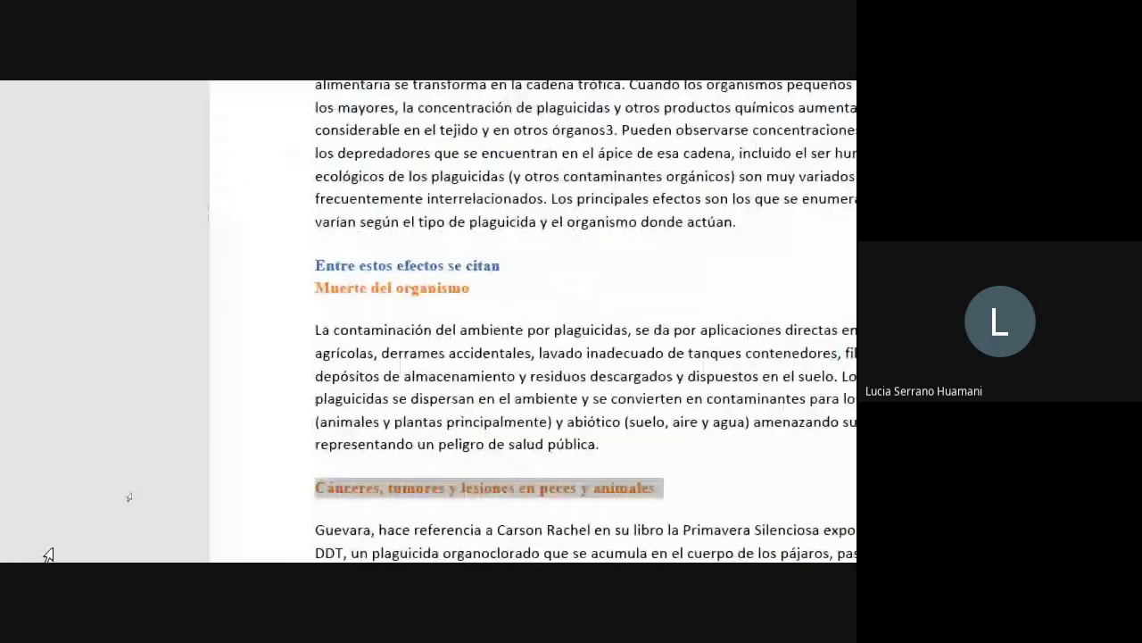
click(382, 406)
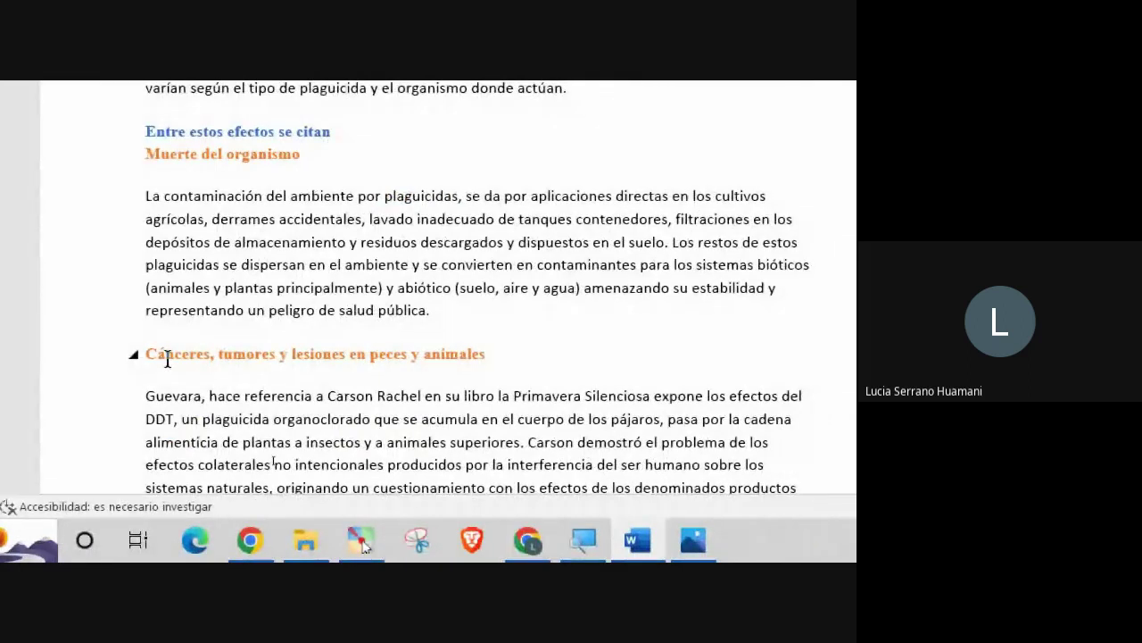
Remove the colon from the heading "Los objetivos principales" and apply the Título 1 style to it
scroll(231, 356, down, 2)
scroll(167, 356, down, 4)
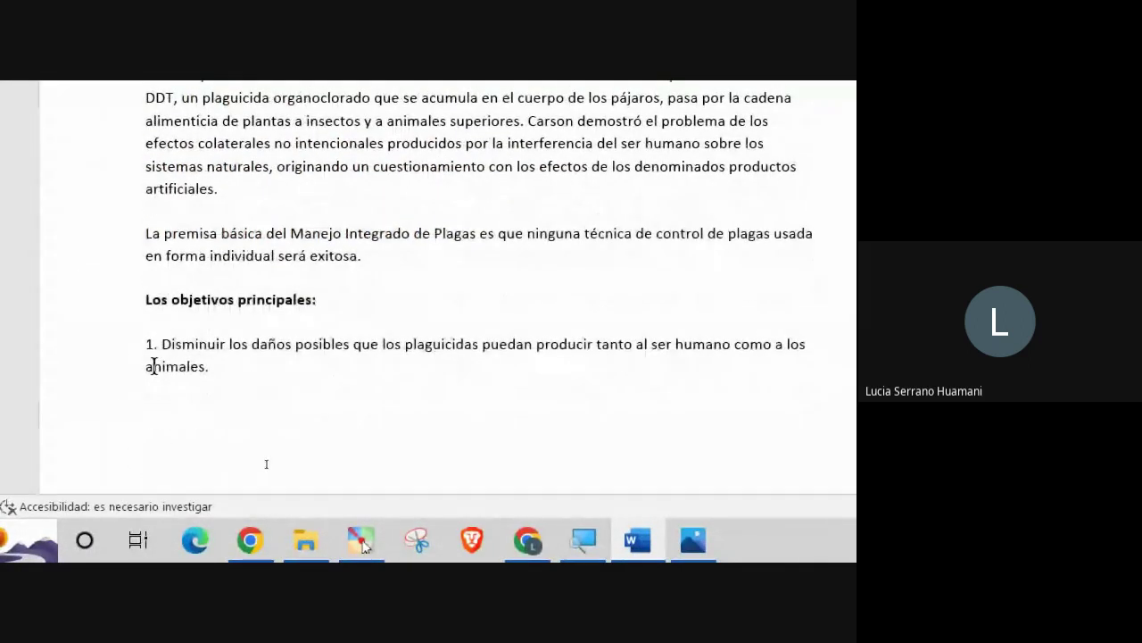
click(317, 300)
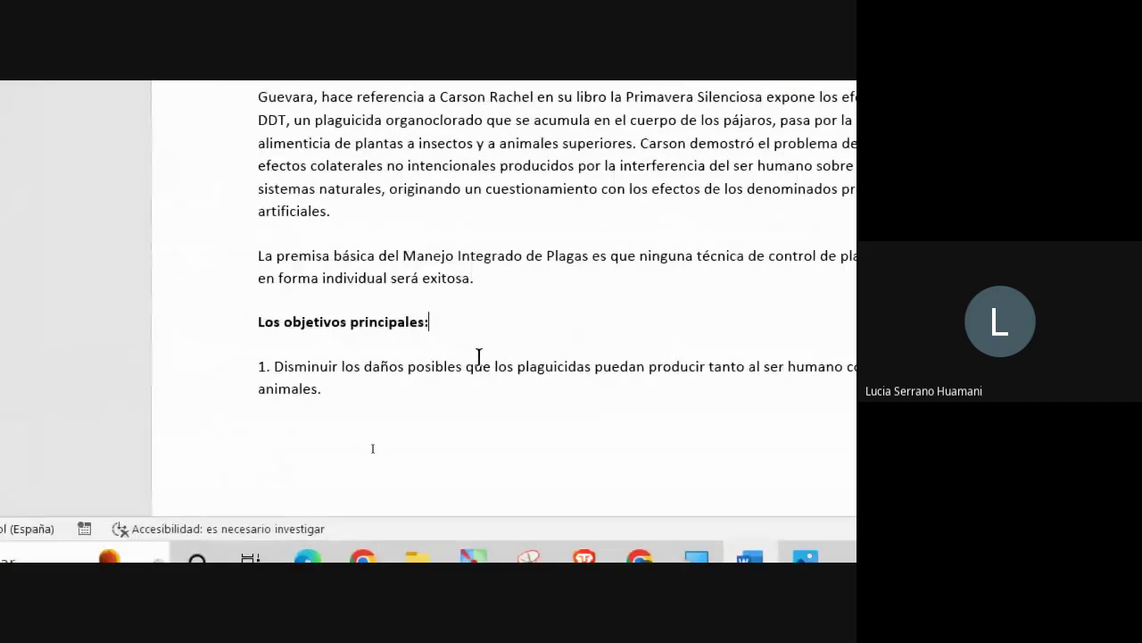
key(BackSpace)
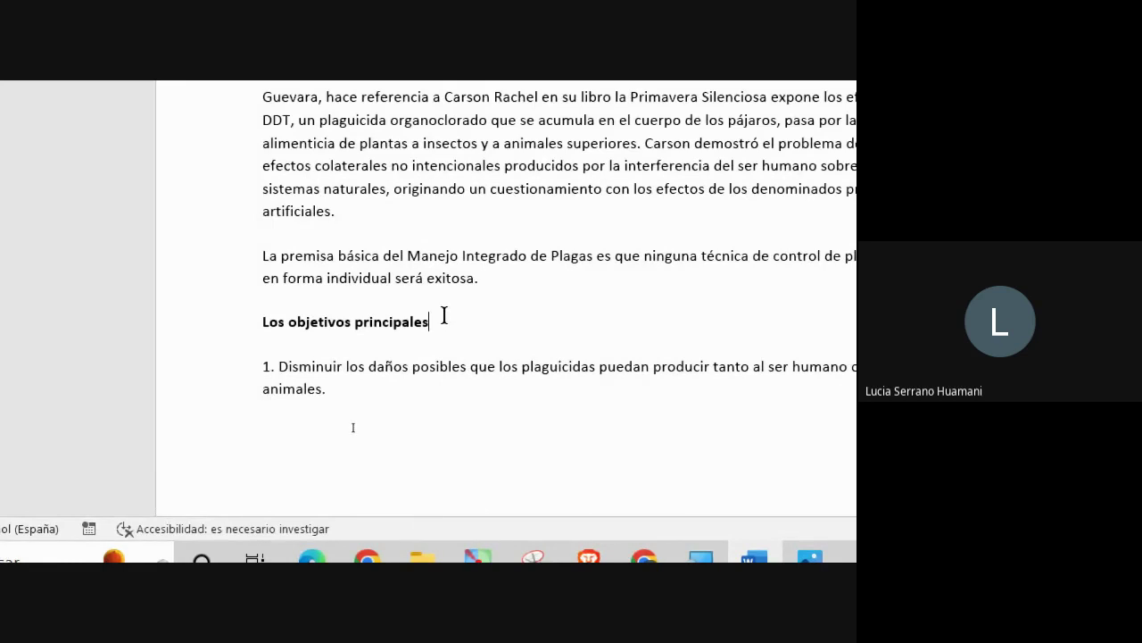
click(229, 336)
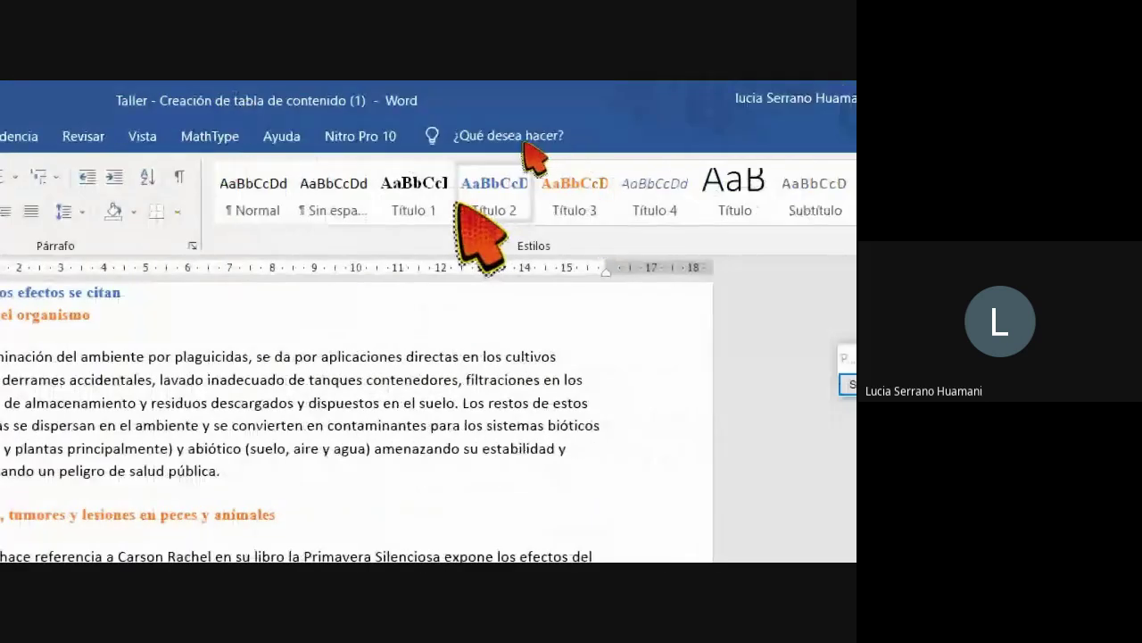
click(435, 200)
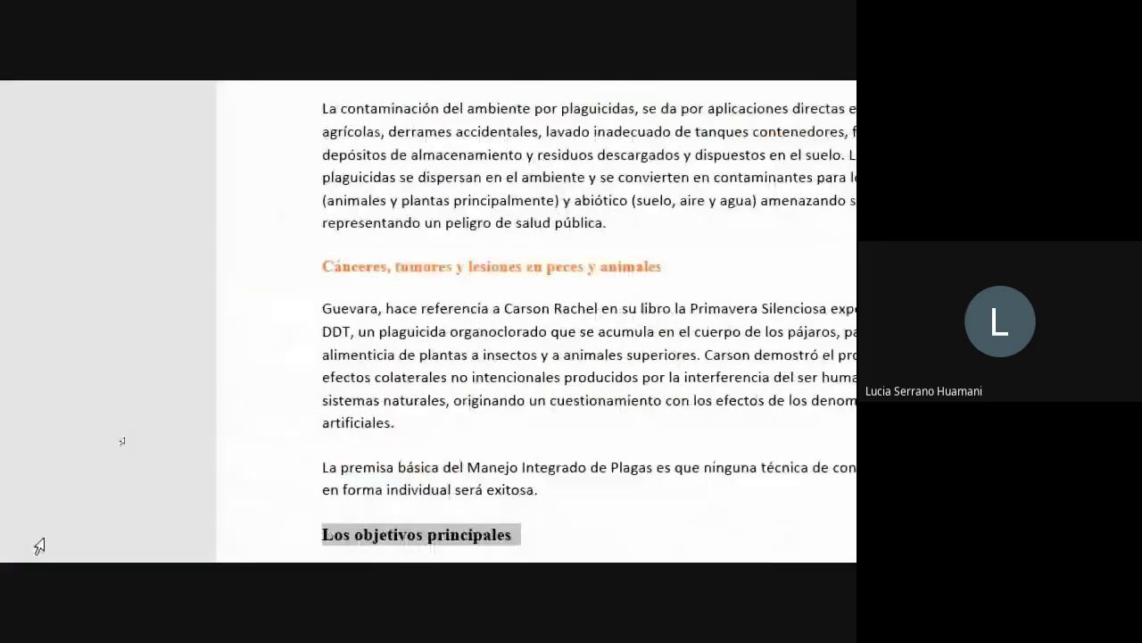
click(519, 350)
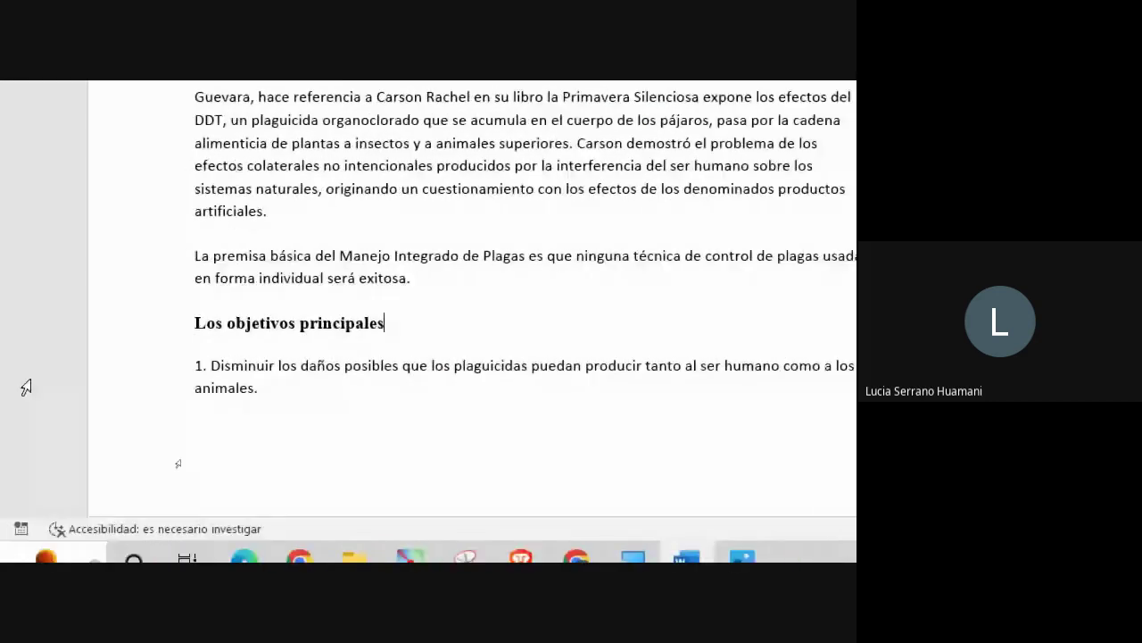
Apply the Título 1 style to the heading "El Ecosistema es una Unidad de Manejo"
scroll(382, 428, down, 8)
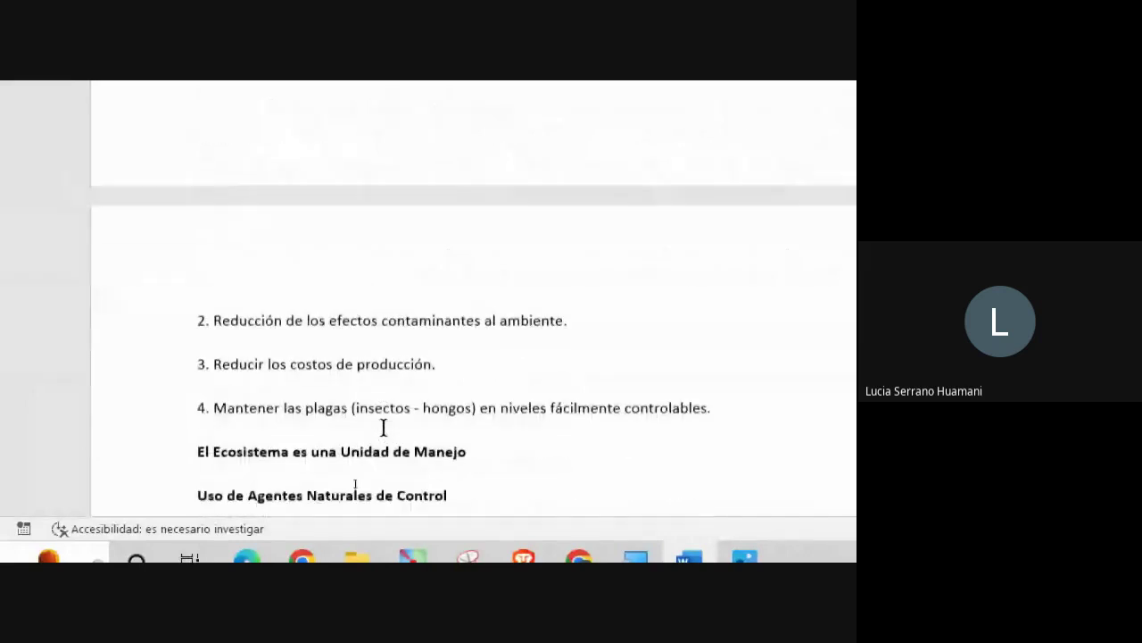
scroll(382, 428, down, 2)
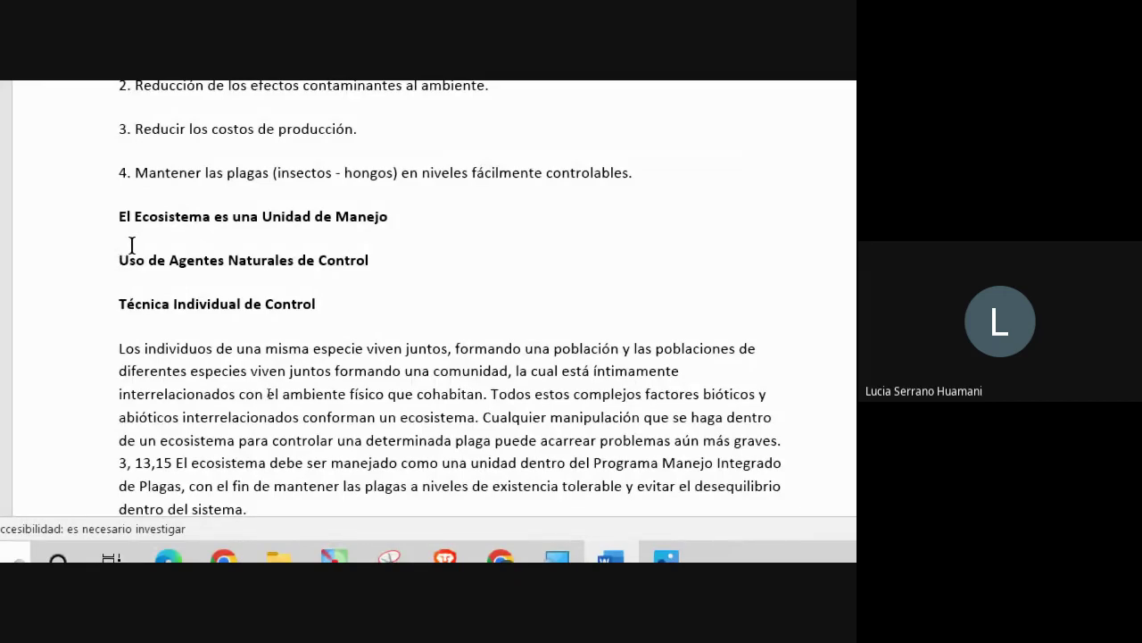
click(89, 221)
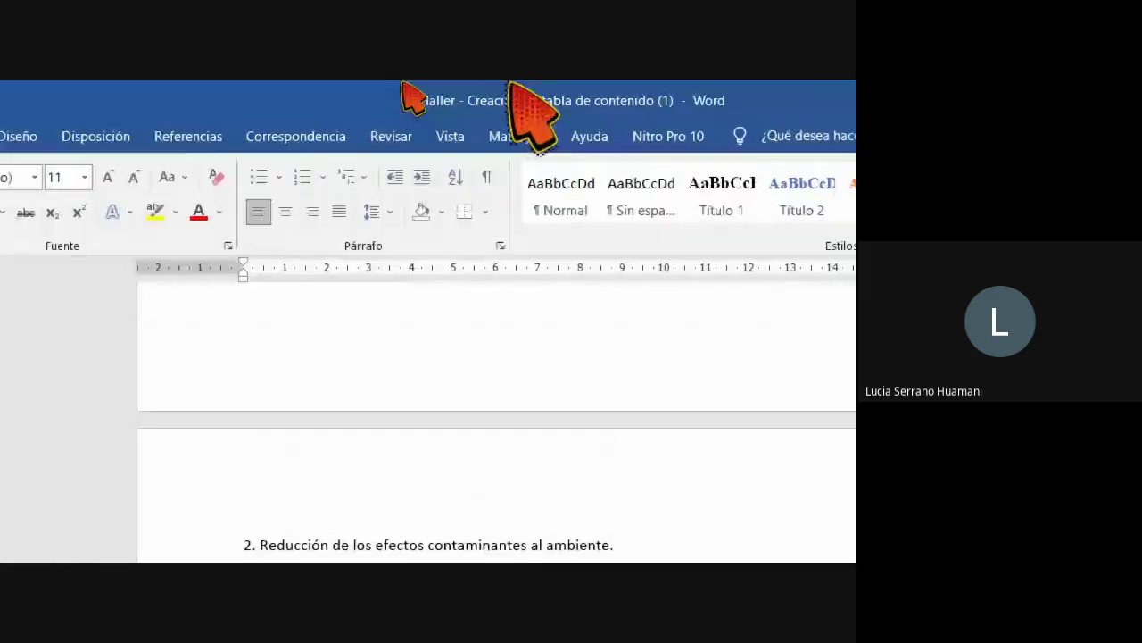
click(536, 189)
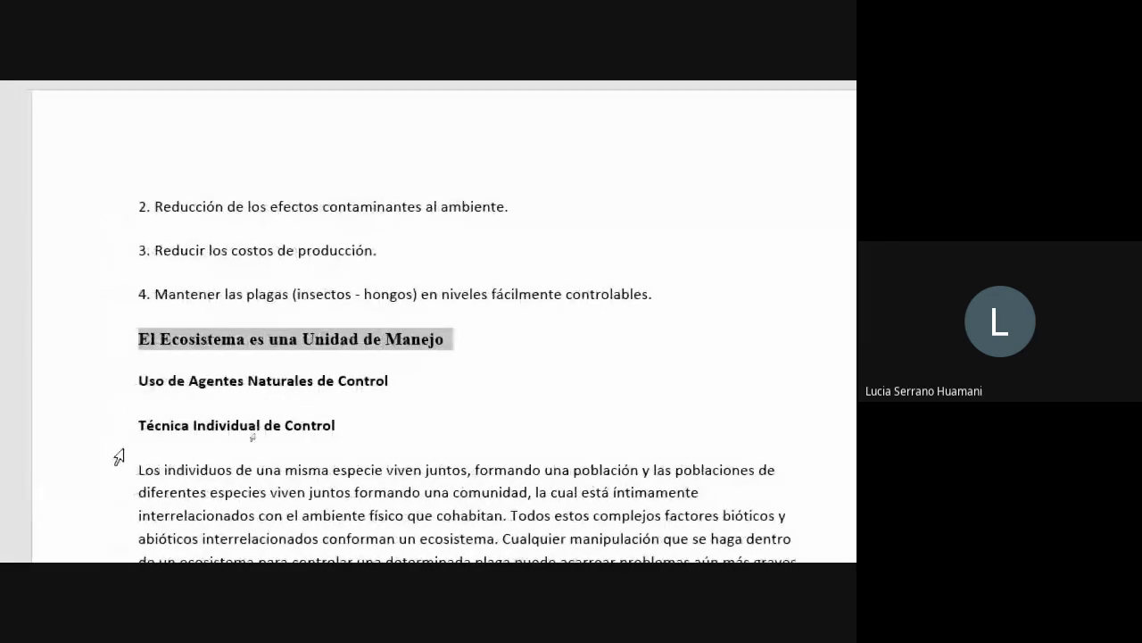
Apply the Título 2 style to "Uso de Agentes Naturales de Control" directly below the heading "El Ecosistema es una Unidad de Manejo"
drag(138, 384, 337, 388)
click(233, 378)
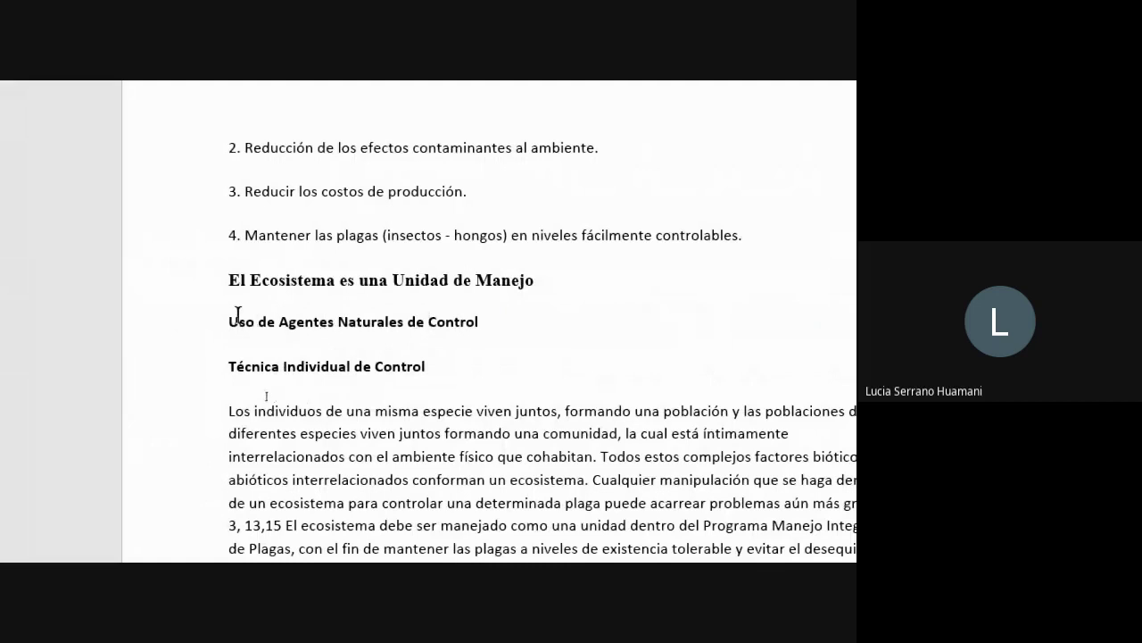
click(205, 332)
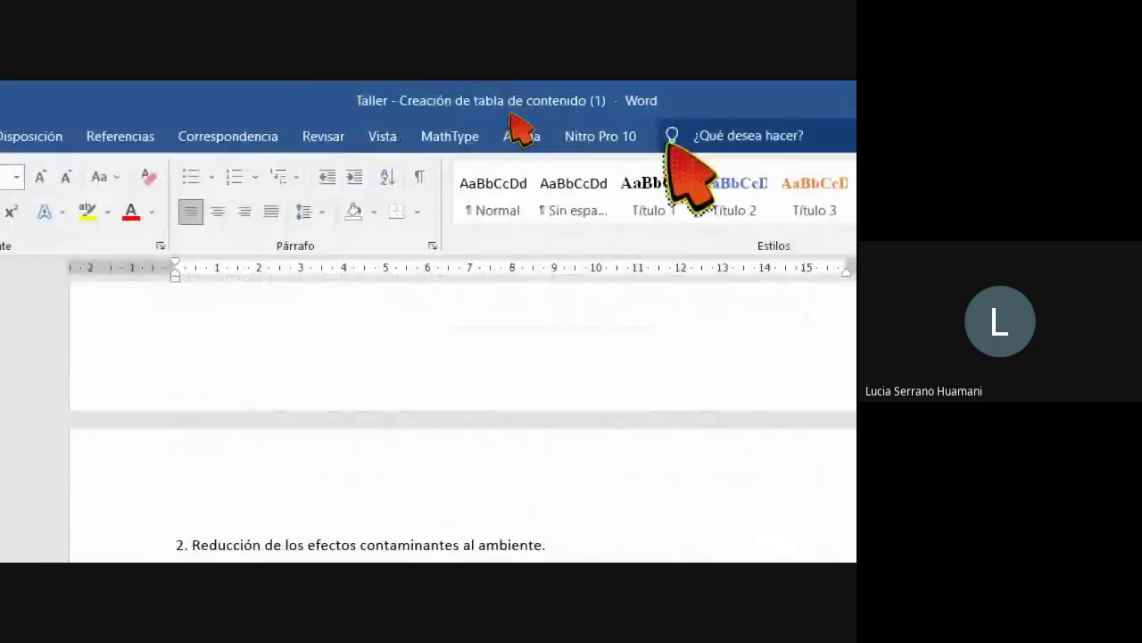
click(733, 192)
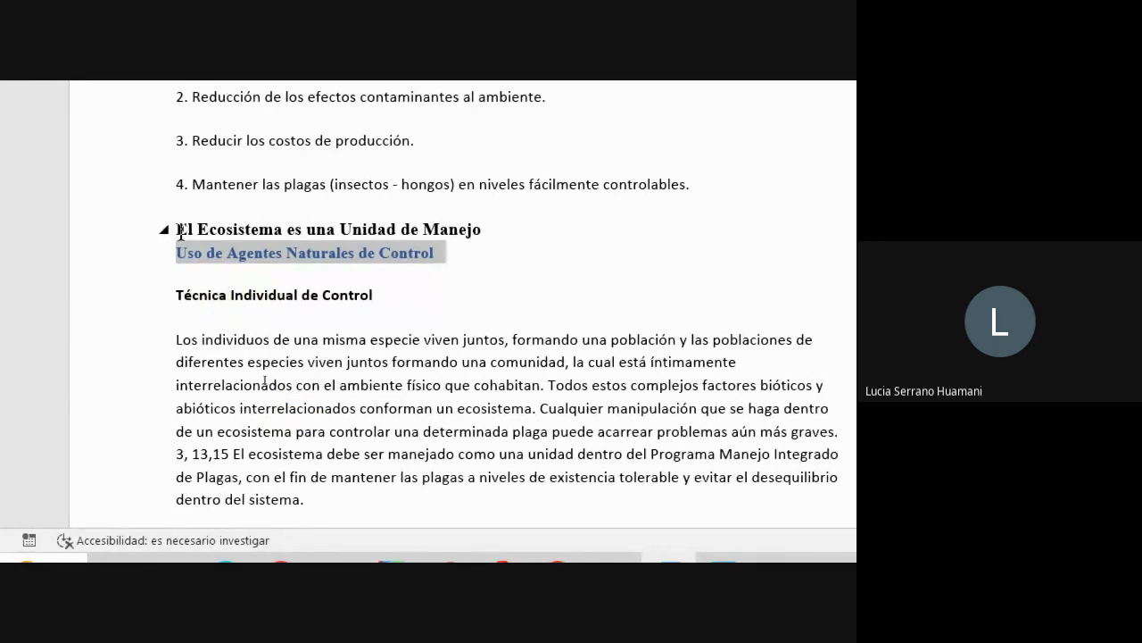
Apply the Título 3 style to the subheading "Técnica Individual de Control"
click(150, 303)
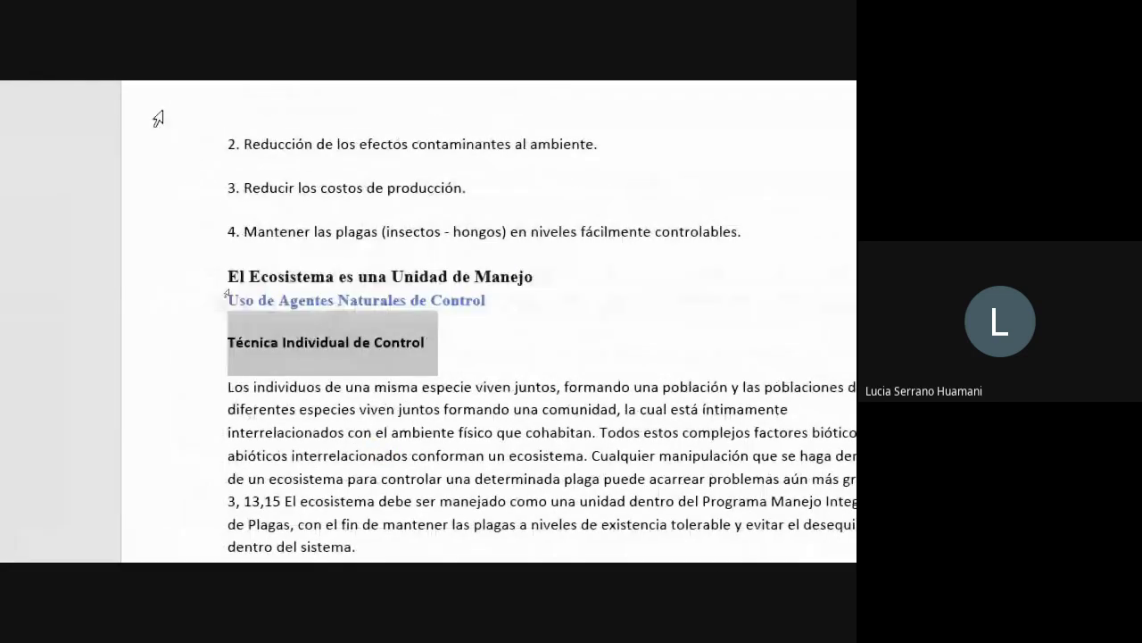
click(616, 183)
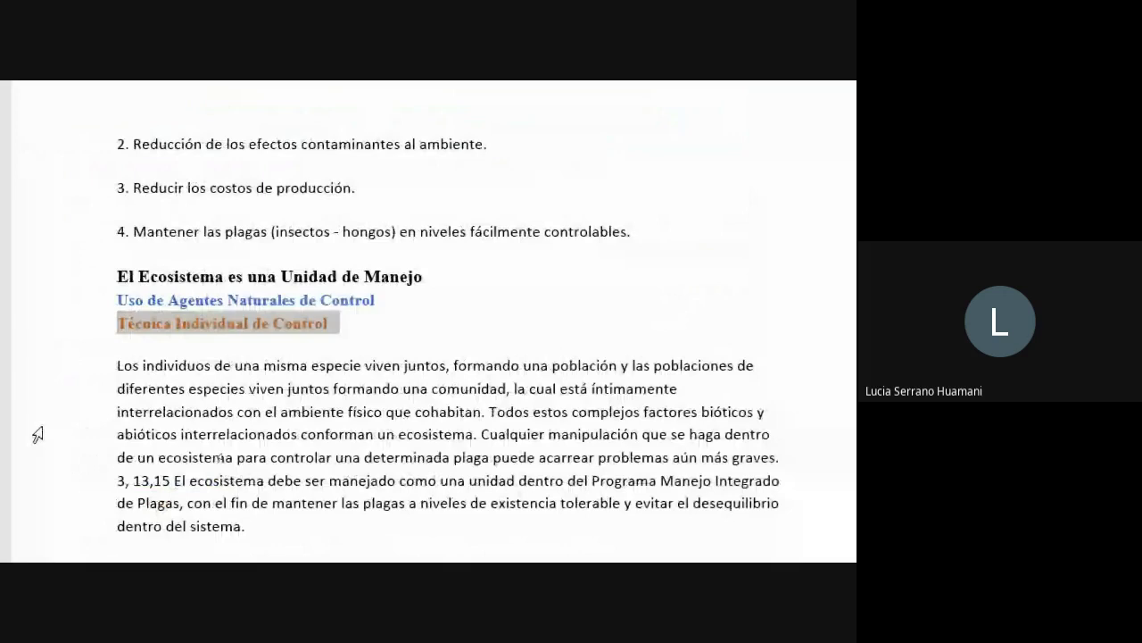
click(223, 414)
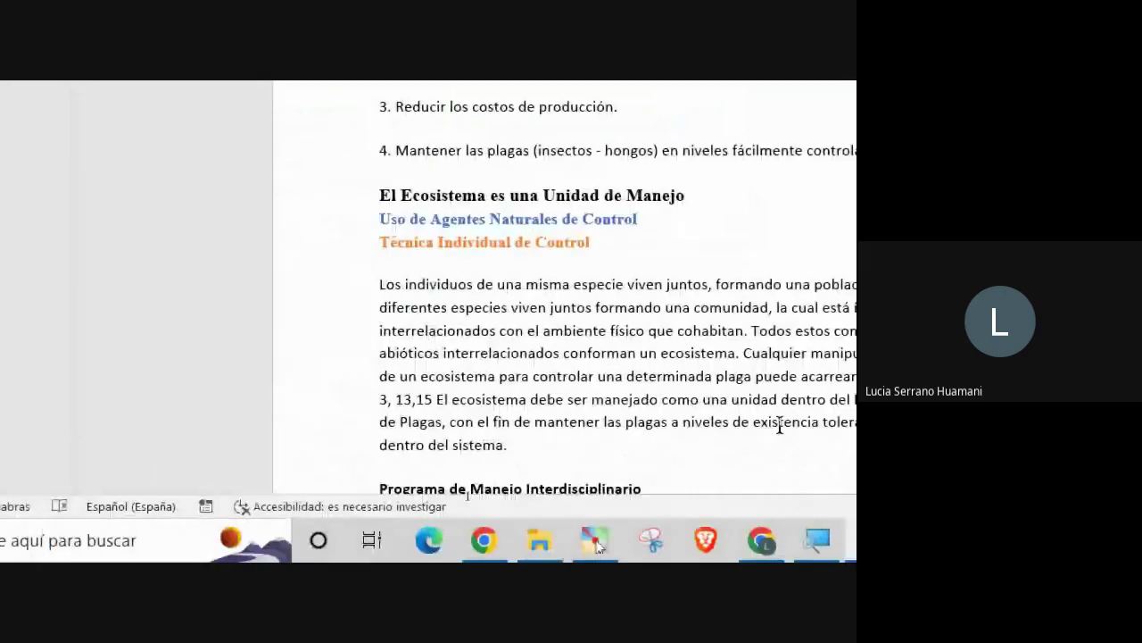
Apply the Título 3 style to the subheading "Programa de Manejo Interdisciplinario"
scroll(471, 357, down, 3)
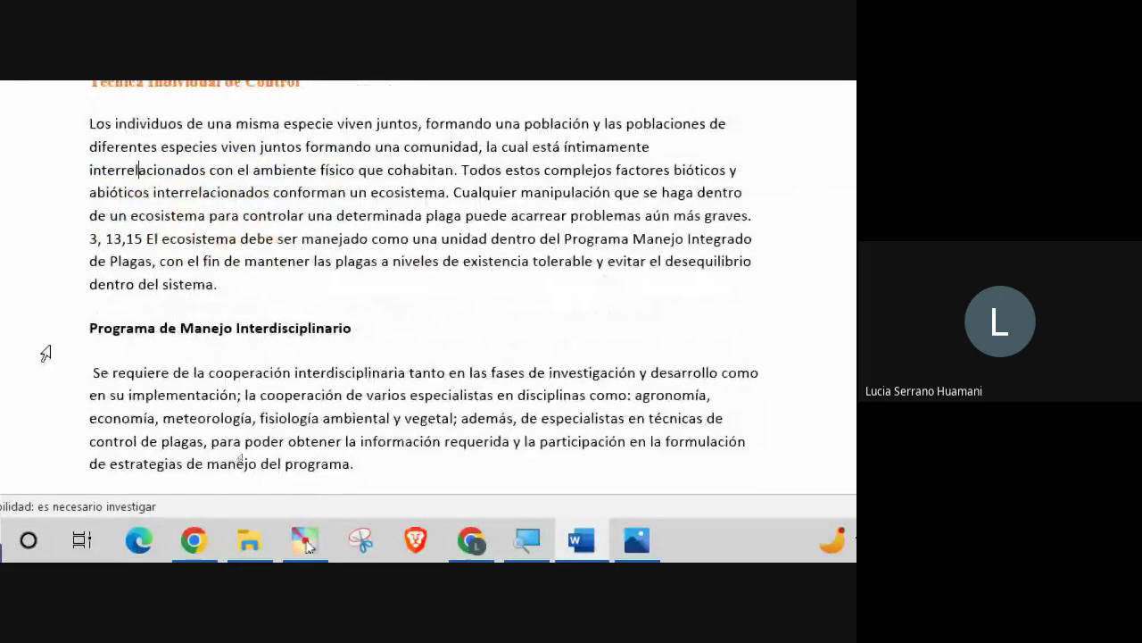
click(56, 345)
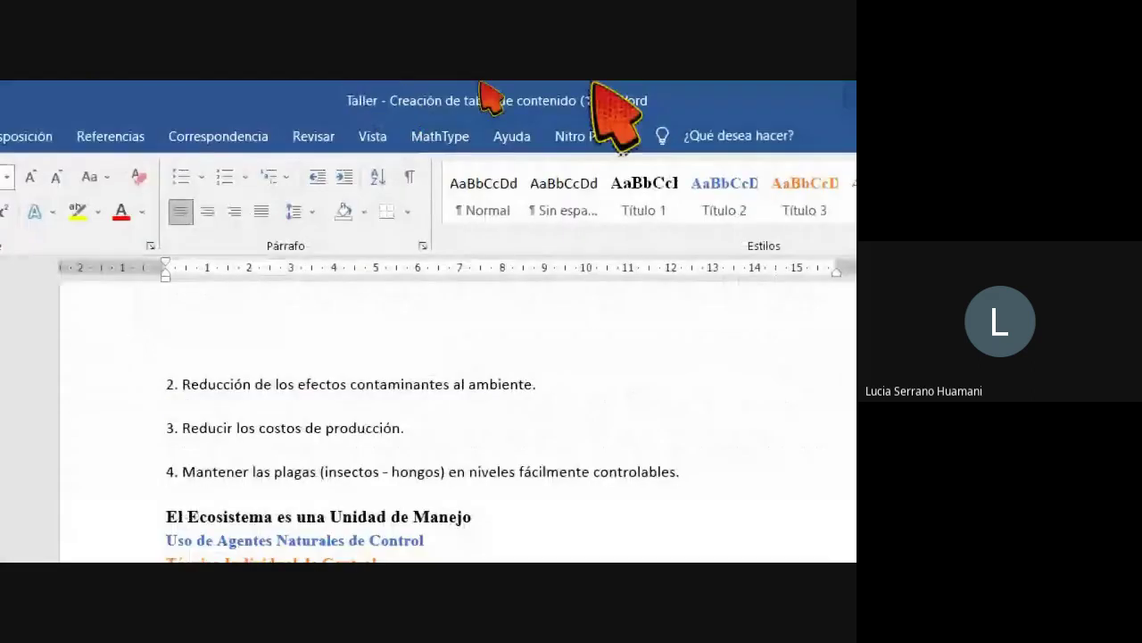
click(765, 222)
scroll(306, 437, down, 3)
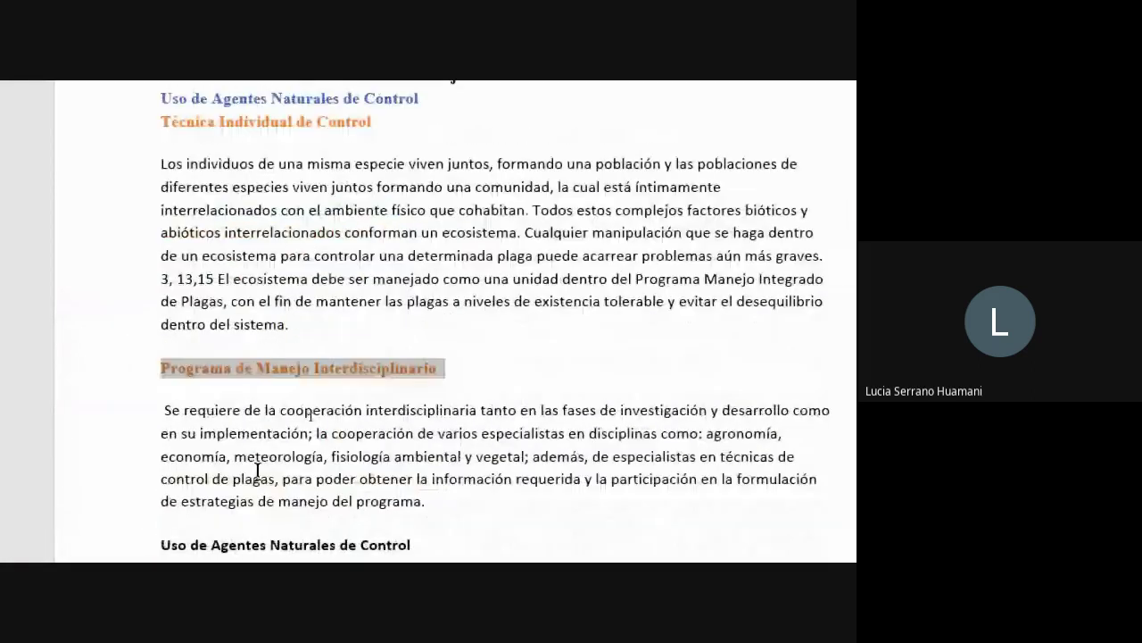
Apply the Título 3 style to "Uso de Agentes Naturales de Control" in the section after "Programa de Manejo Interdisciplinario"
scroll(257, 470, down, 3)
scroll(258, 469, up, 4)
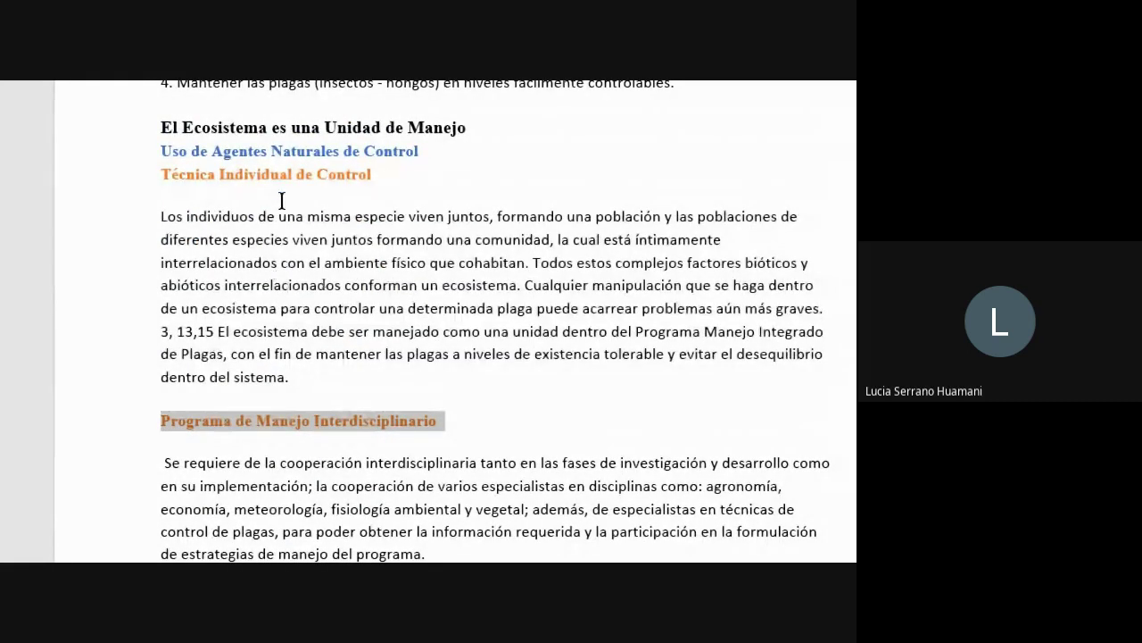
scroll(316, 459, down, 3)
scroll(316, 459, down, 2)
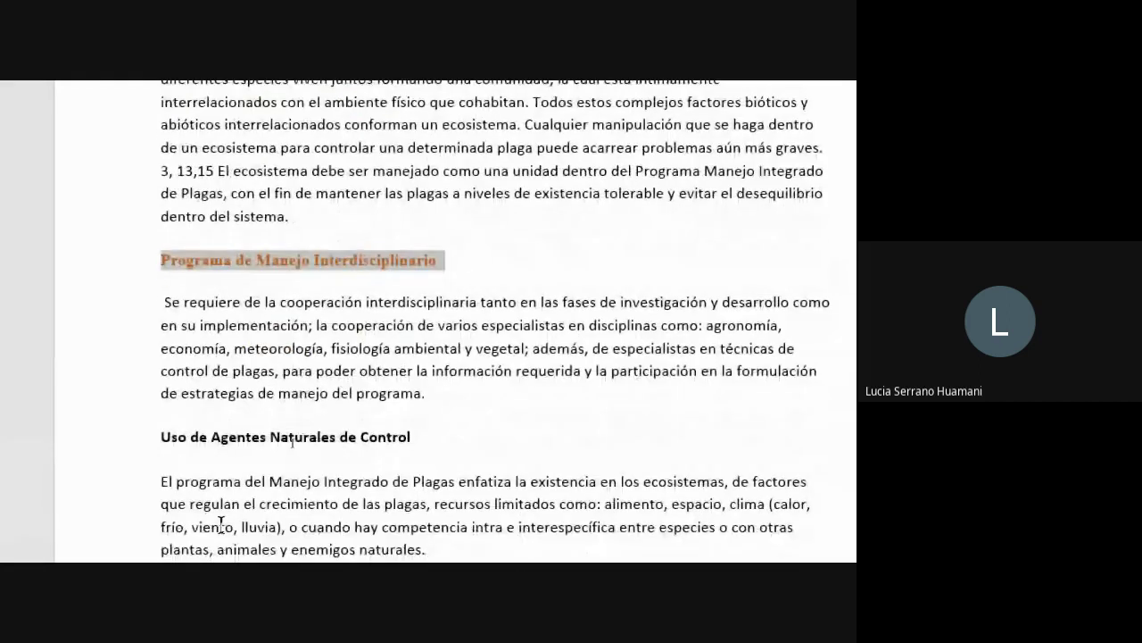
click(141, 396)
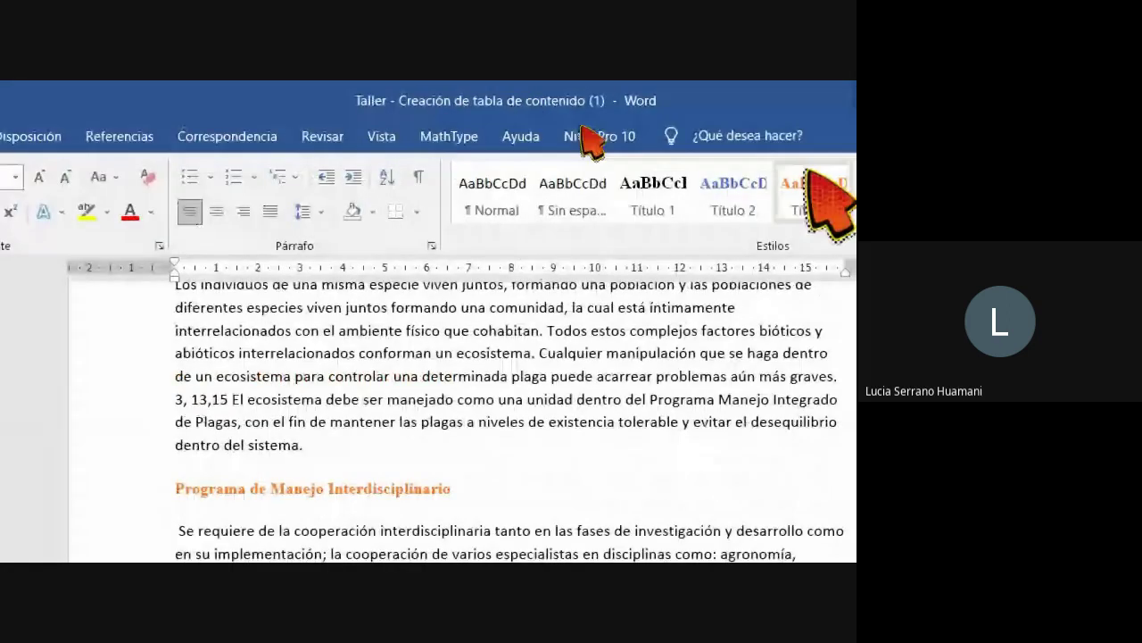
Apply the Título 1 style to the heading "TÉCNICAS DE CONTROL DEL PROGRAMA "MANEJO INTEGRADO DE PLAGAS""
scroll(390, 443, down, 10)
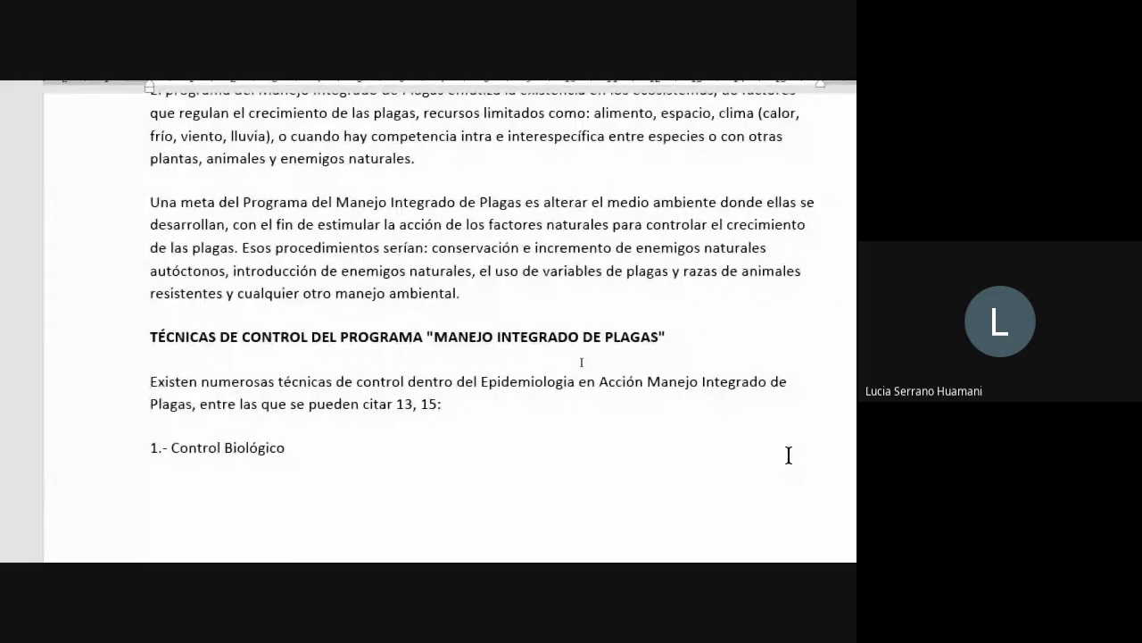
click(102, 343)
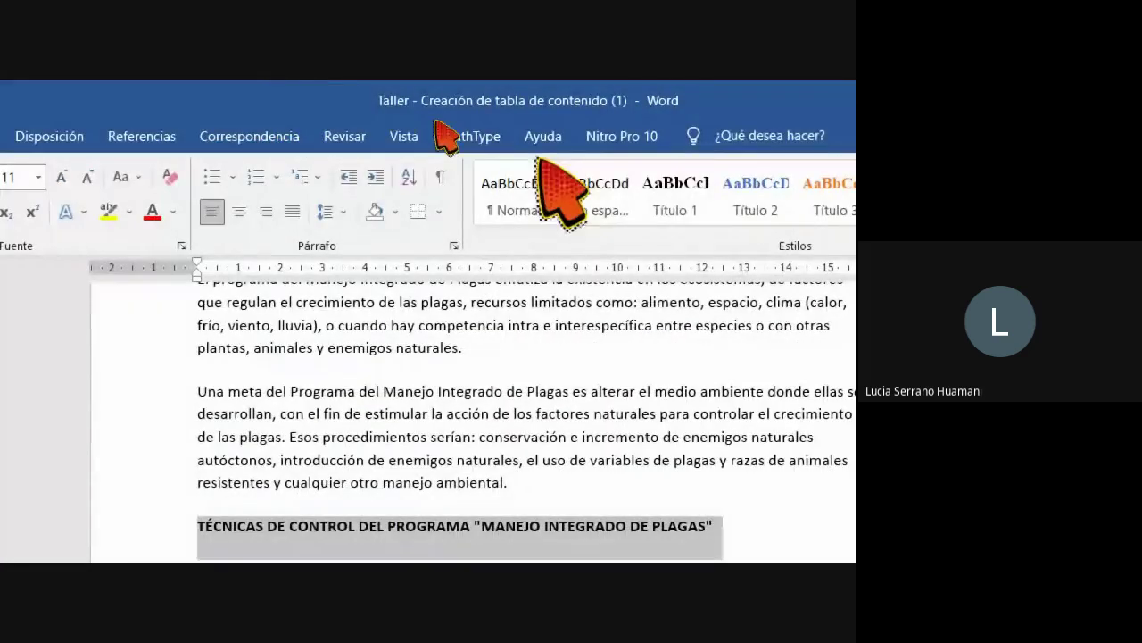
click(683, 207)
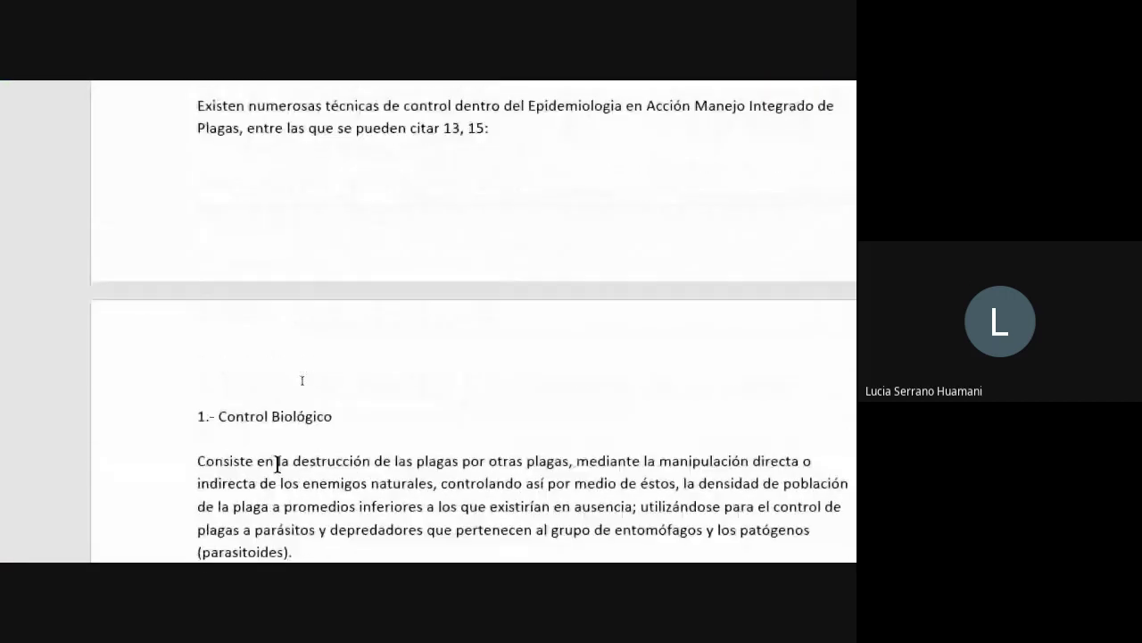
scroll(242, 454, up, 1)
scroll(242, 472, down, 1)
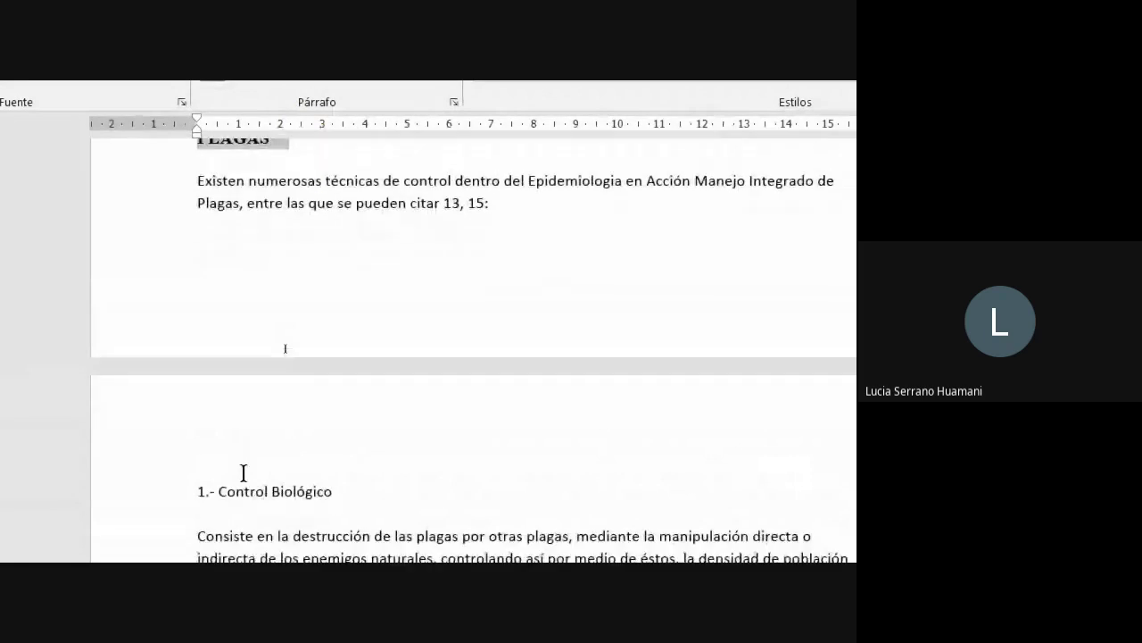
scroll(299, 450, down, 3)
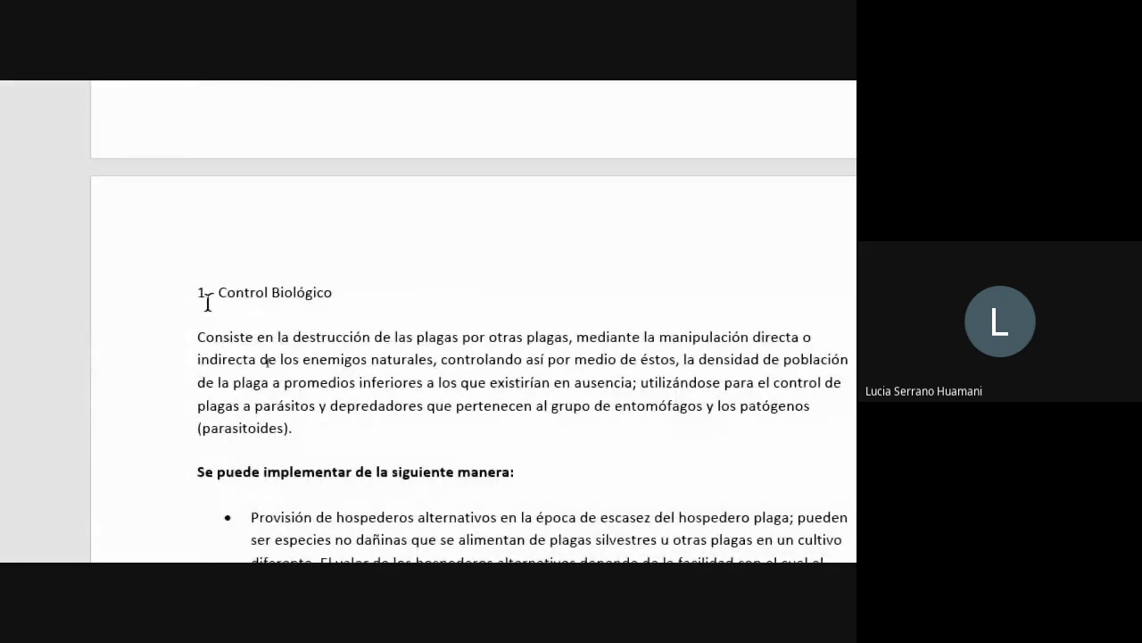
scroll(239, 301, up, 5)
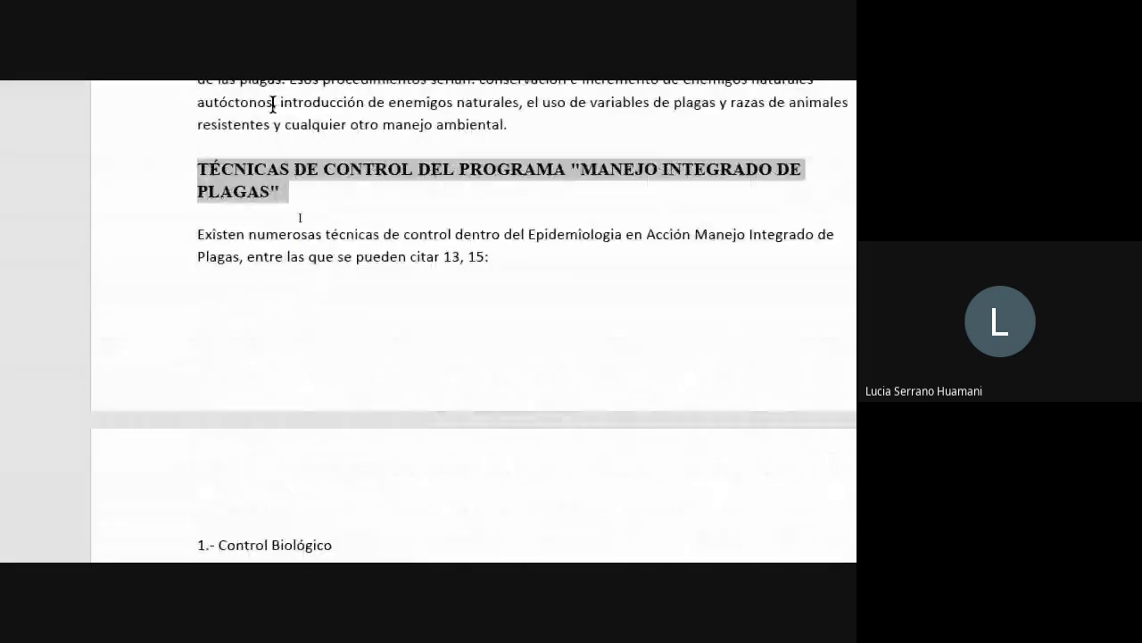
scroll(252, 291, down, 3)
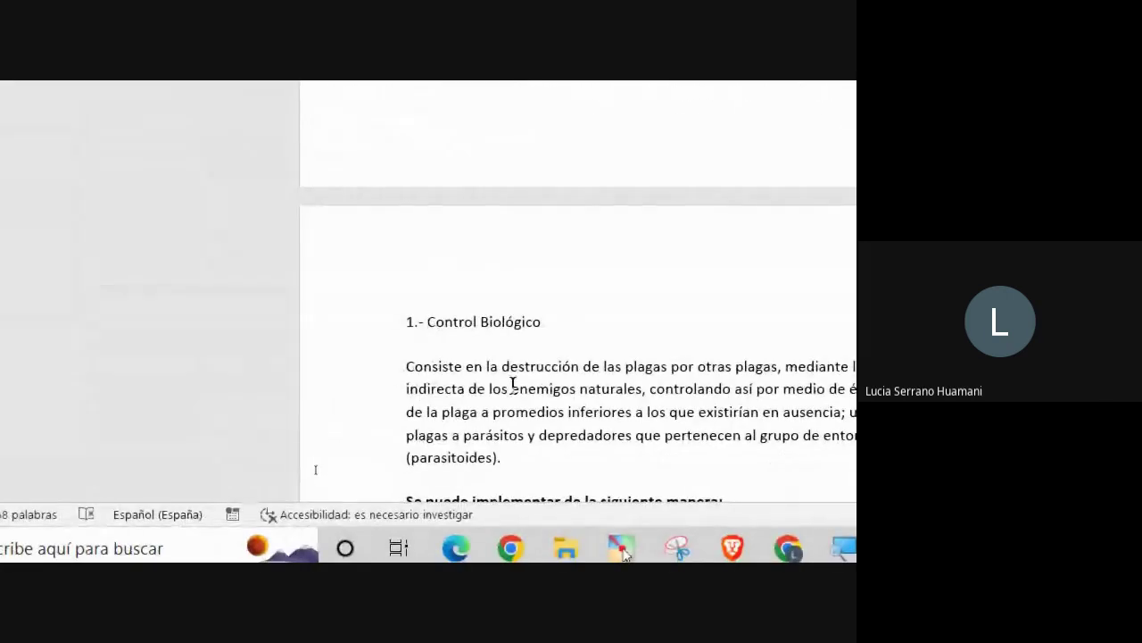
Remove the "1.-" numbering from the heading "Control Biológico" and apply the Título 2 style to it
key(BackSpace)
key(BackSpace)
key(BackSpace)
key(BackSpace)
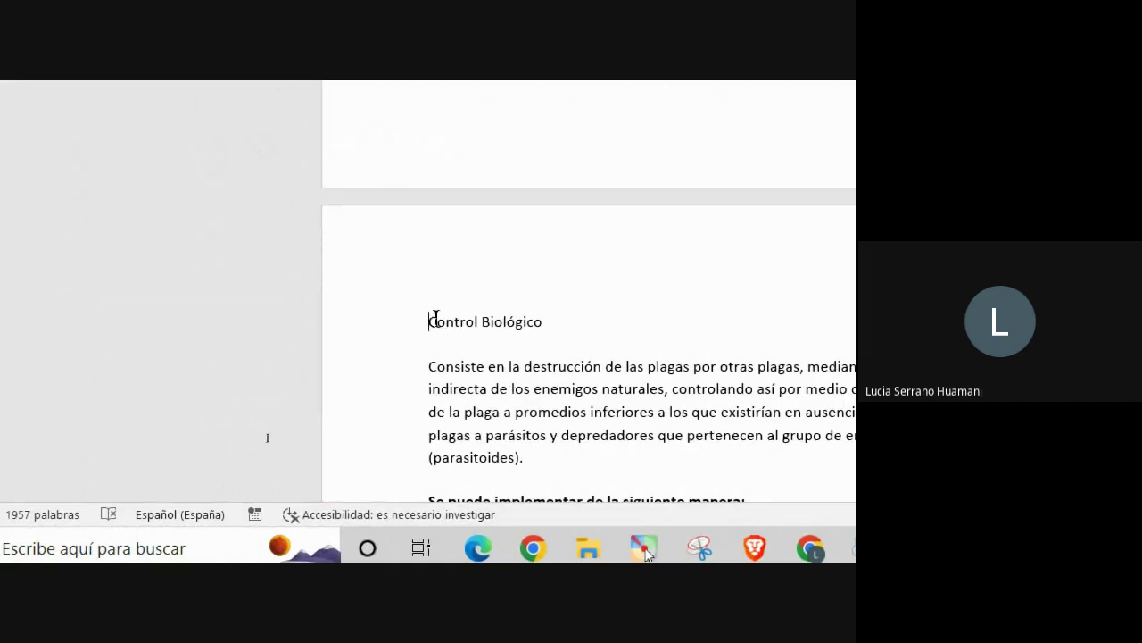
click(406, 328)
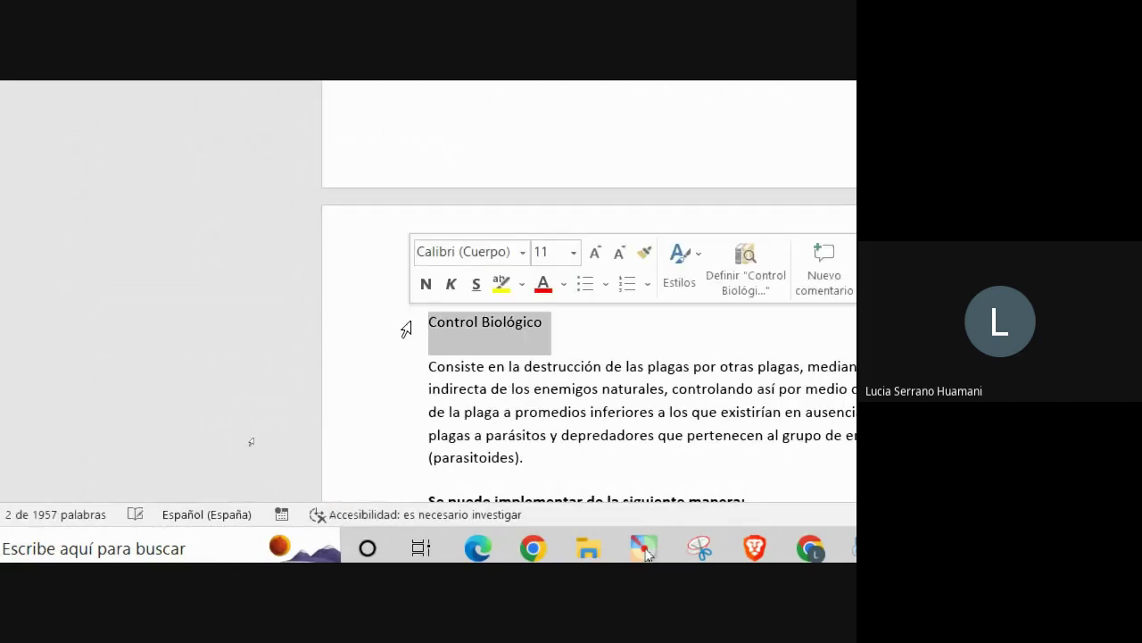
scroll(369, 416, up, 10)
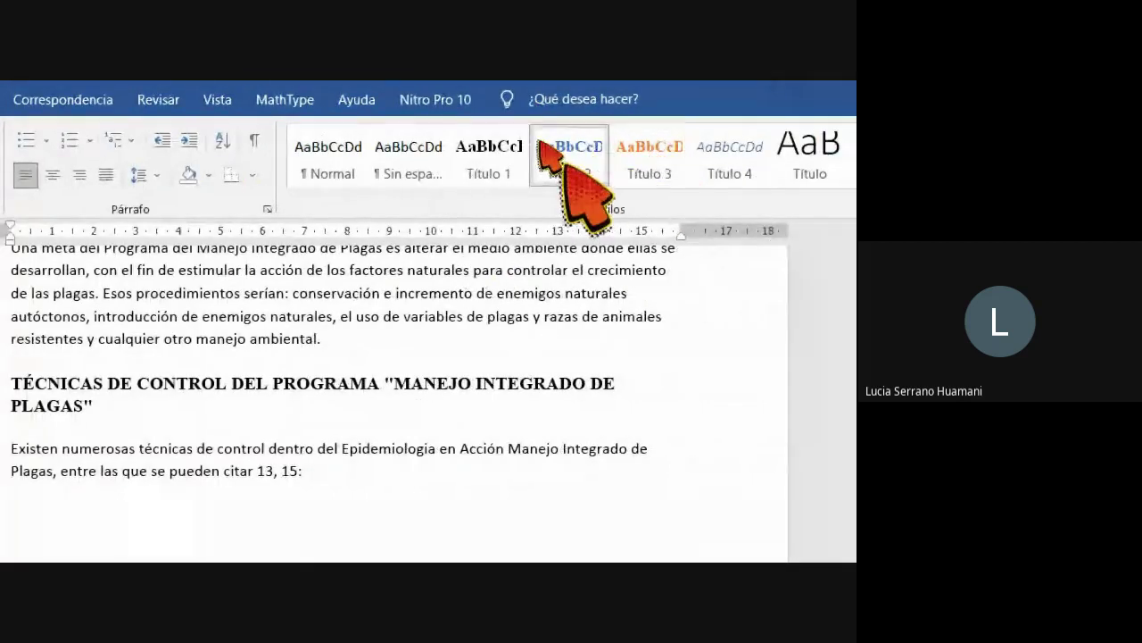
click(546, 149)
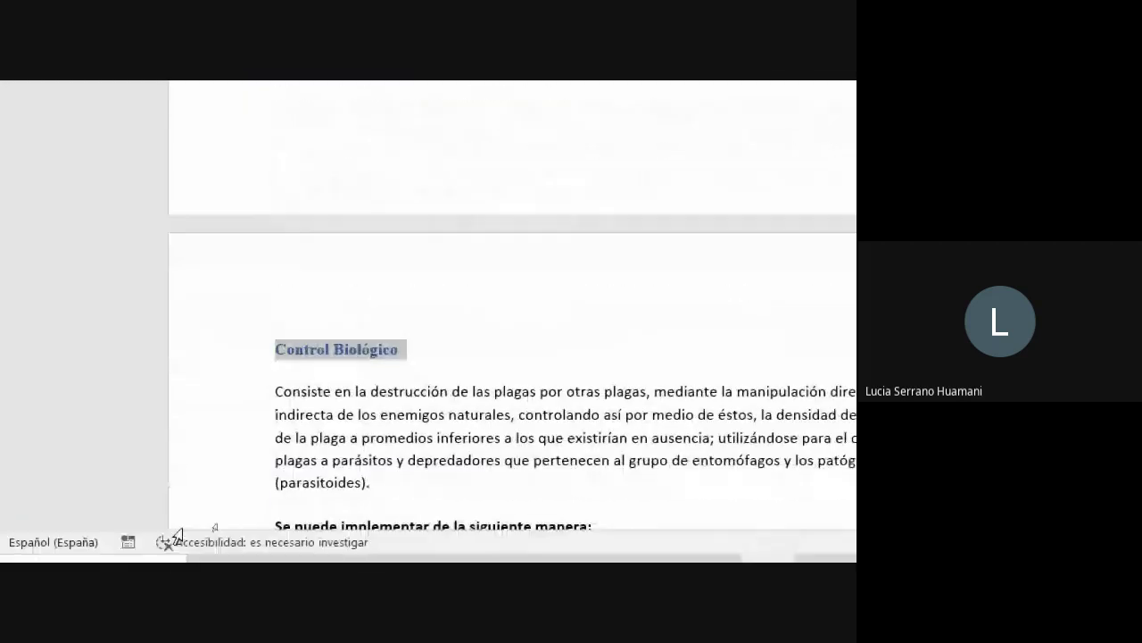
Apply the Título 3 style to the line "Se puede implementar de la siguiente manera:" under "Control Biológico"
scroll(349, 474, down, 4)
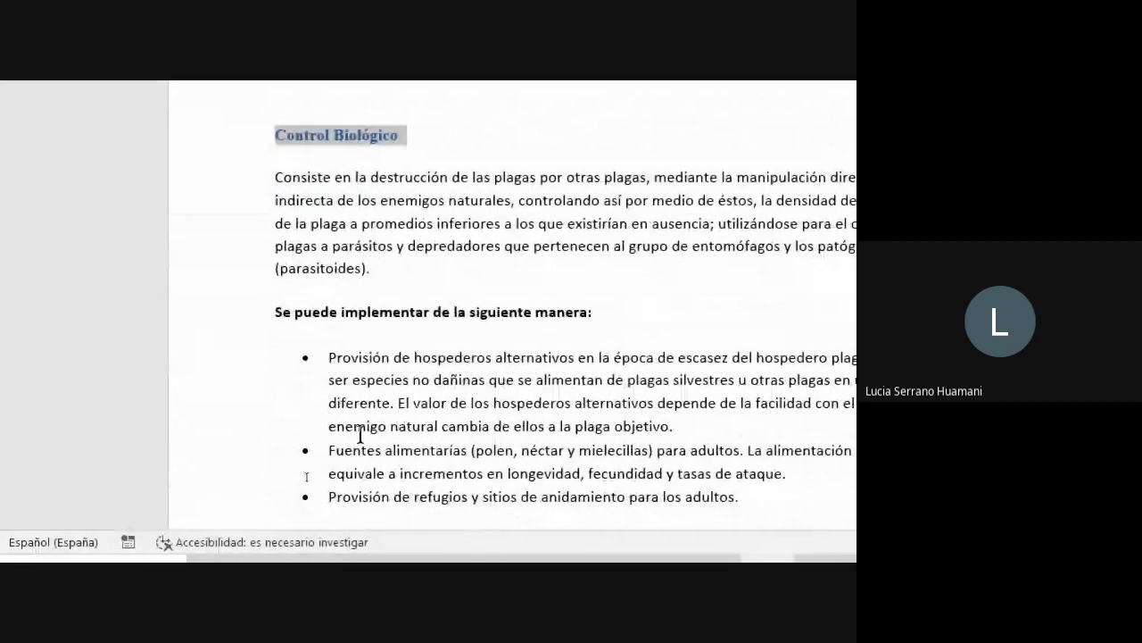
click(242, 324)
scroll(243, 325, up, 4)
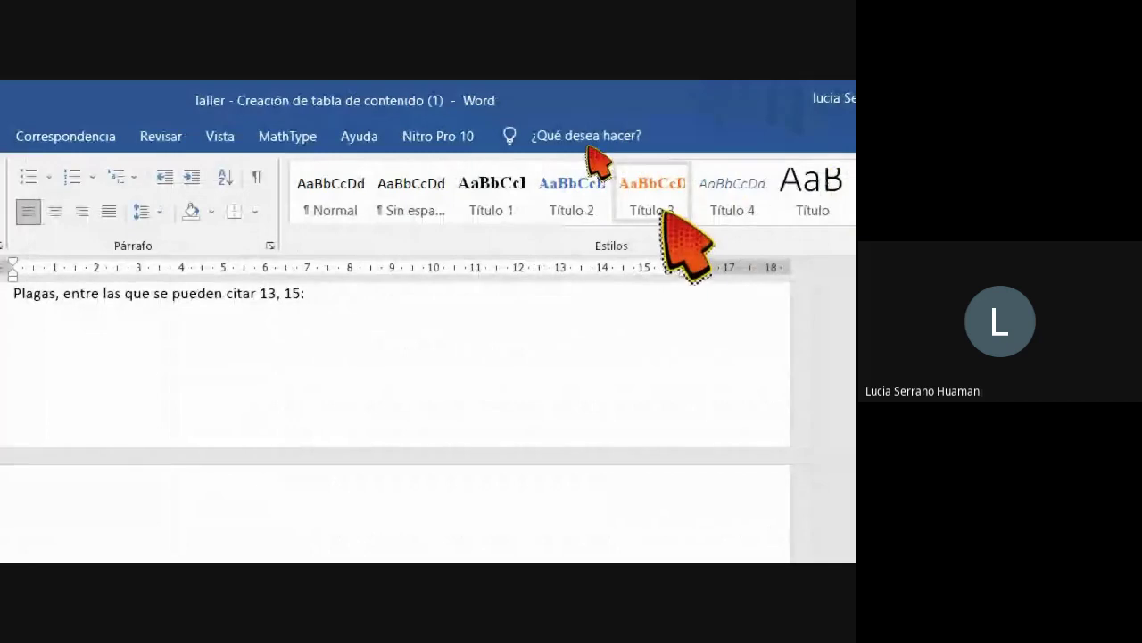
click(835, 196)
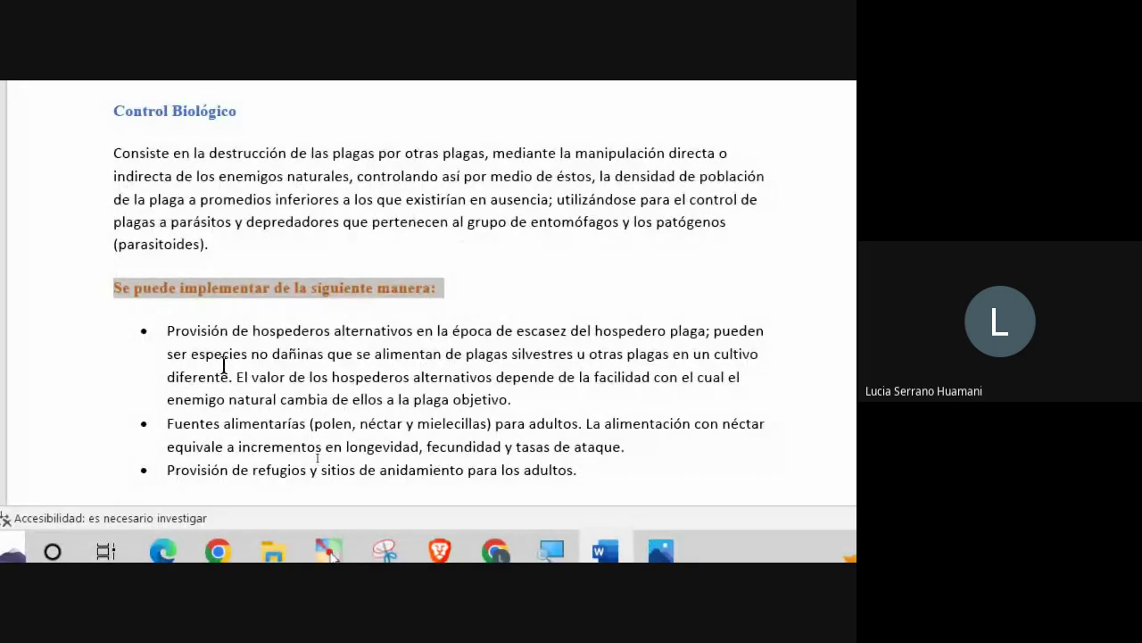
Remove the "2.-" numbering from the heading "Control Físico." and apply the Título 2 style to it
scroll(222, 371, down, 3)
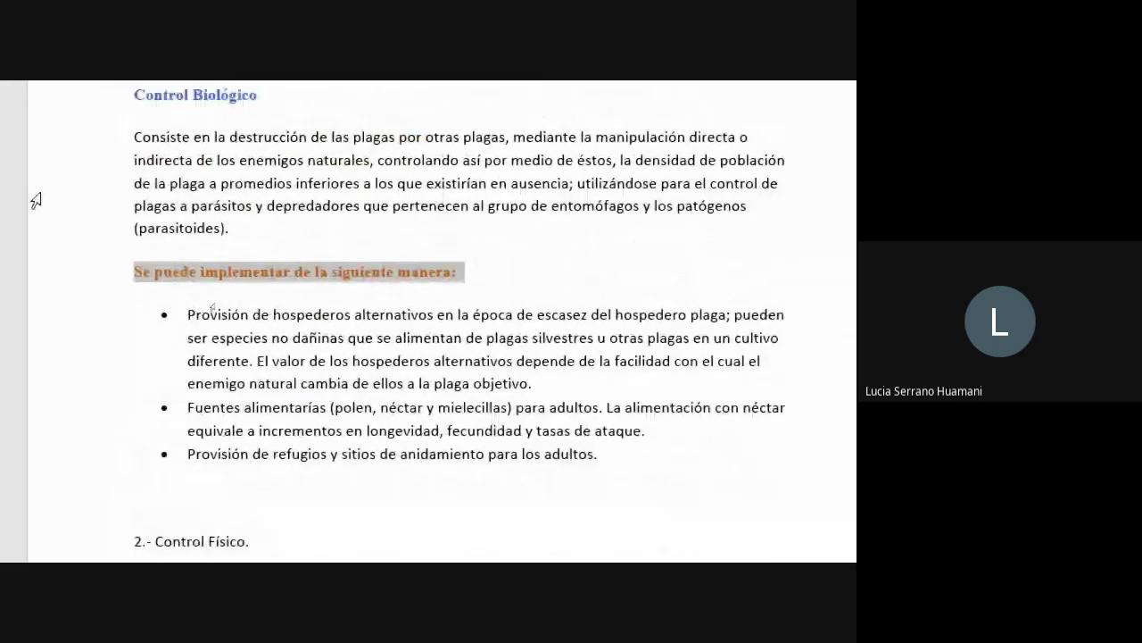
scroll(200, 378, up, 1)
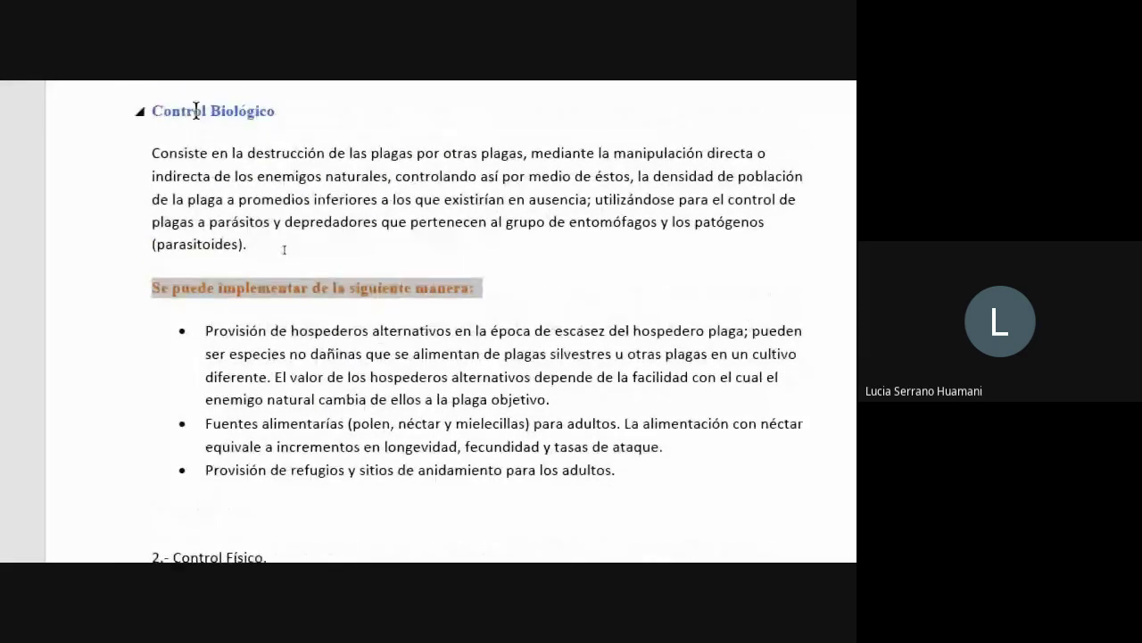
scroll(185, 356, down, 2)
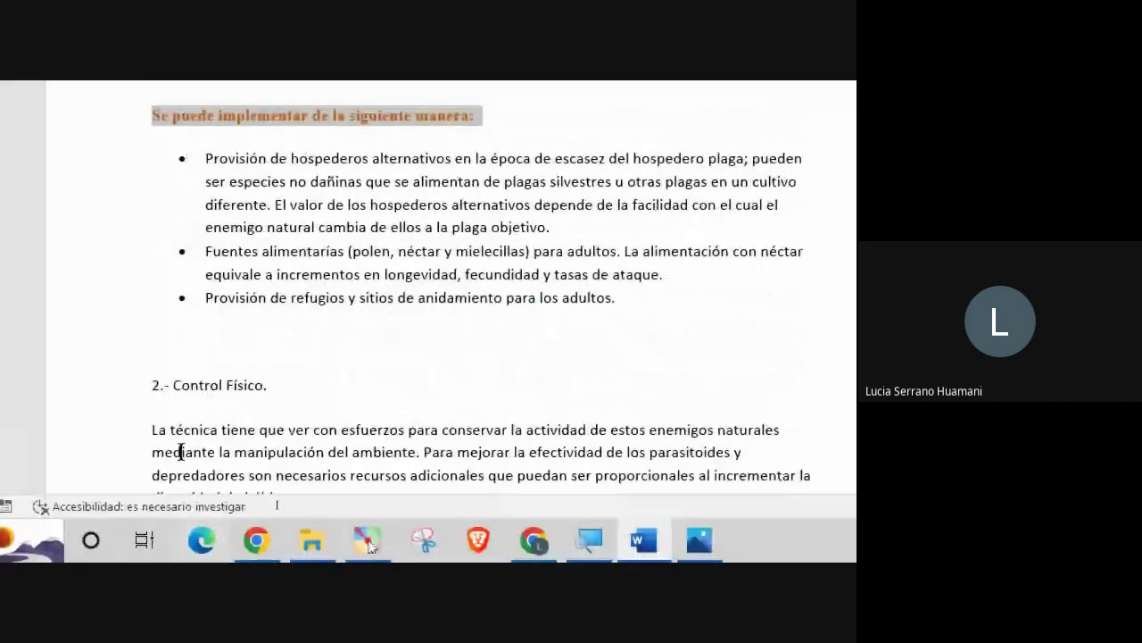
click(171, 379)
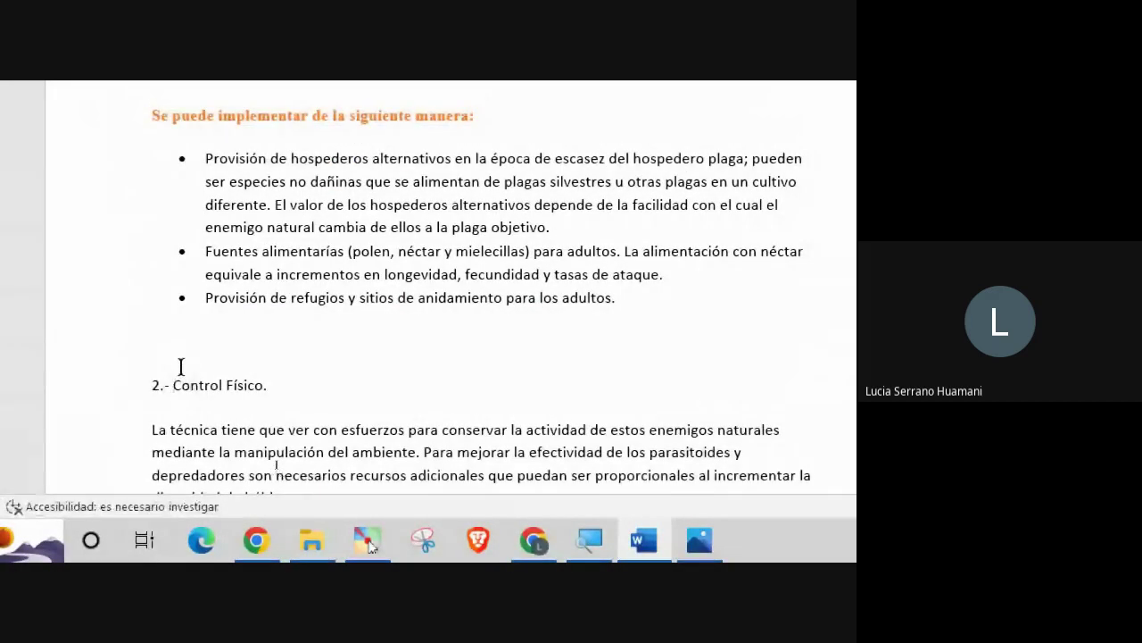
key(BackSpace)
key(BackSpace)
key(BackSpace)
key(BackSpace)
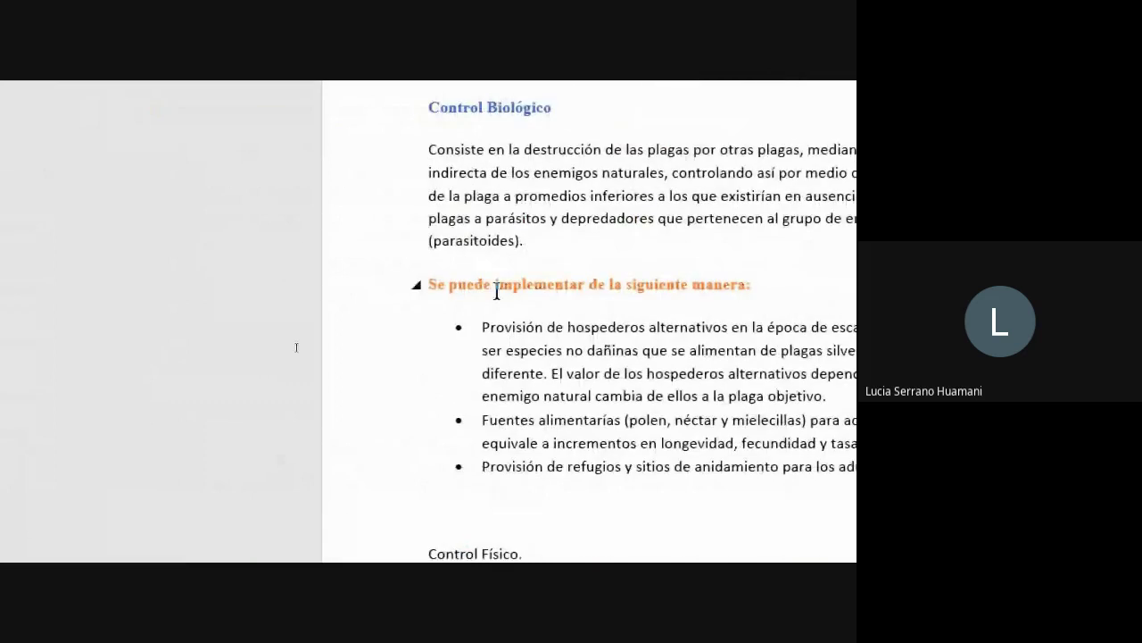
click(393, 390)
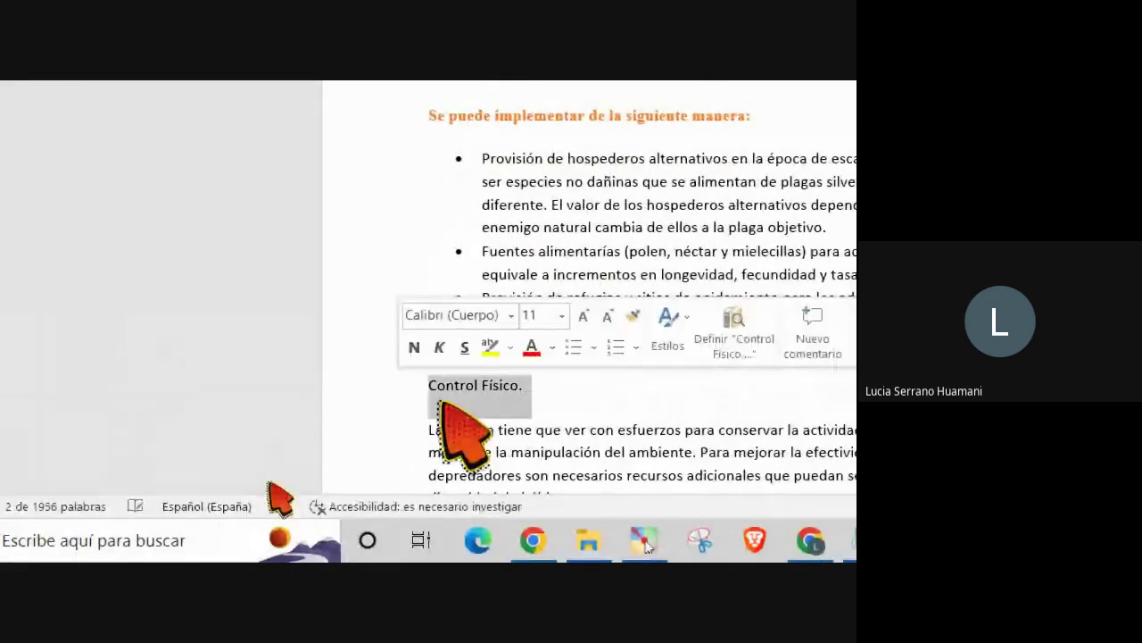
scroll(326, 120, up, 4)
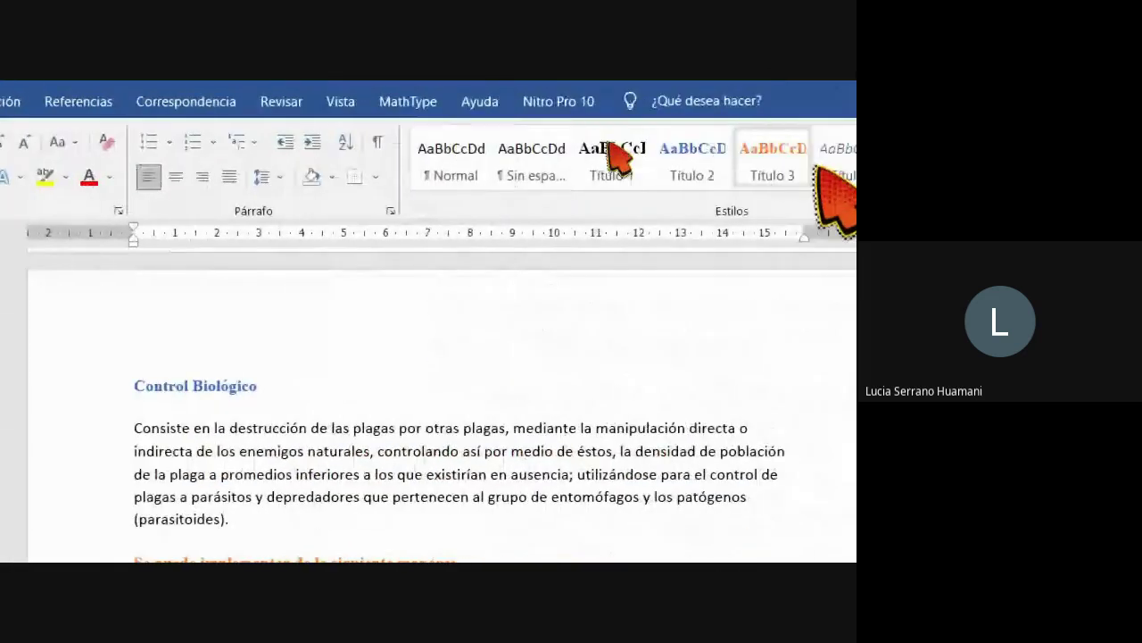
scroll(116, 356, down, 5)
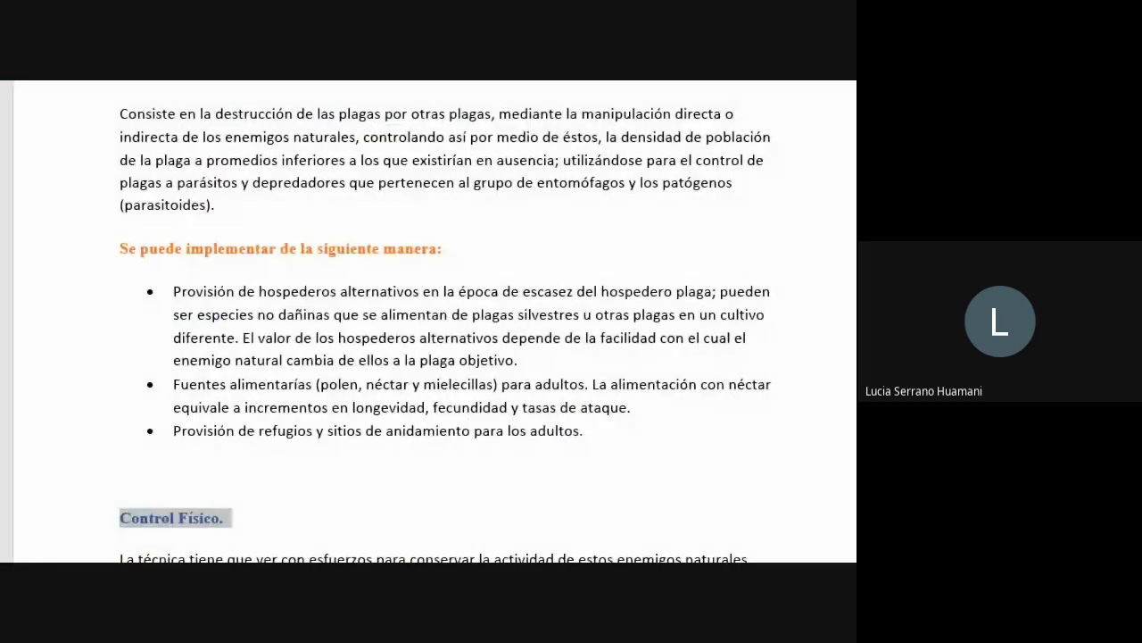
Remove the indentation from "Plaguicidas Microbianos", "Repelentes" and "Control Genético", and apply the Título 3 style to "Plaguicidas Microbianos"
scroll(116, 356, down, 1)
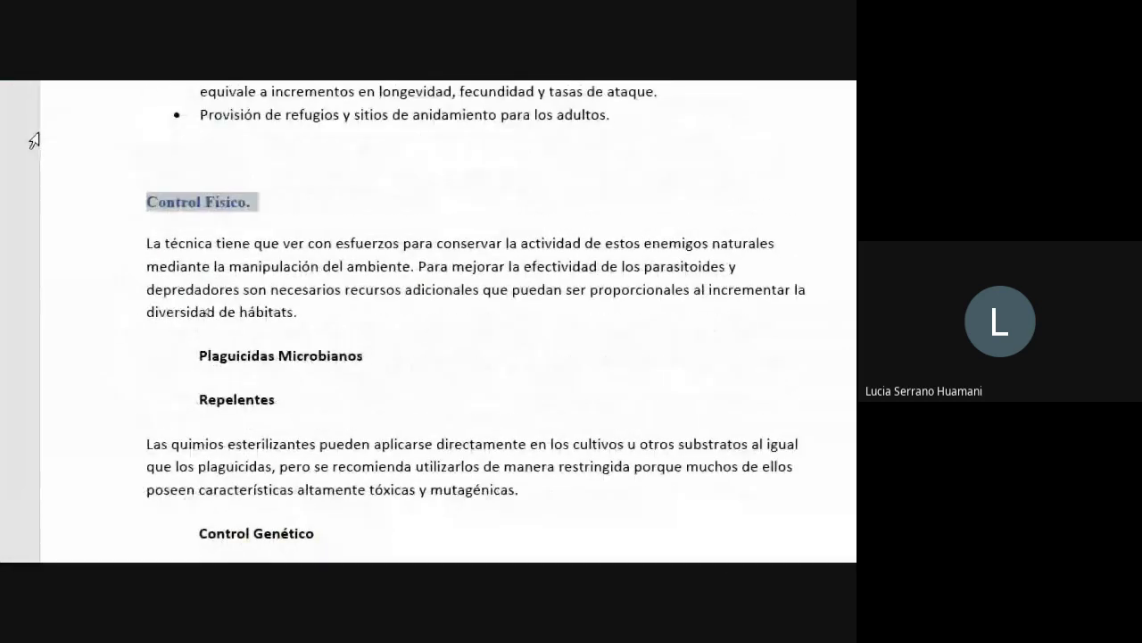
click(198, 356)
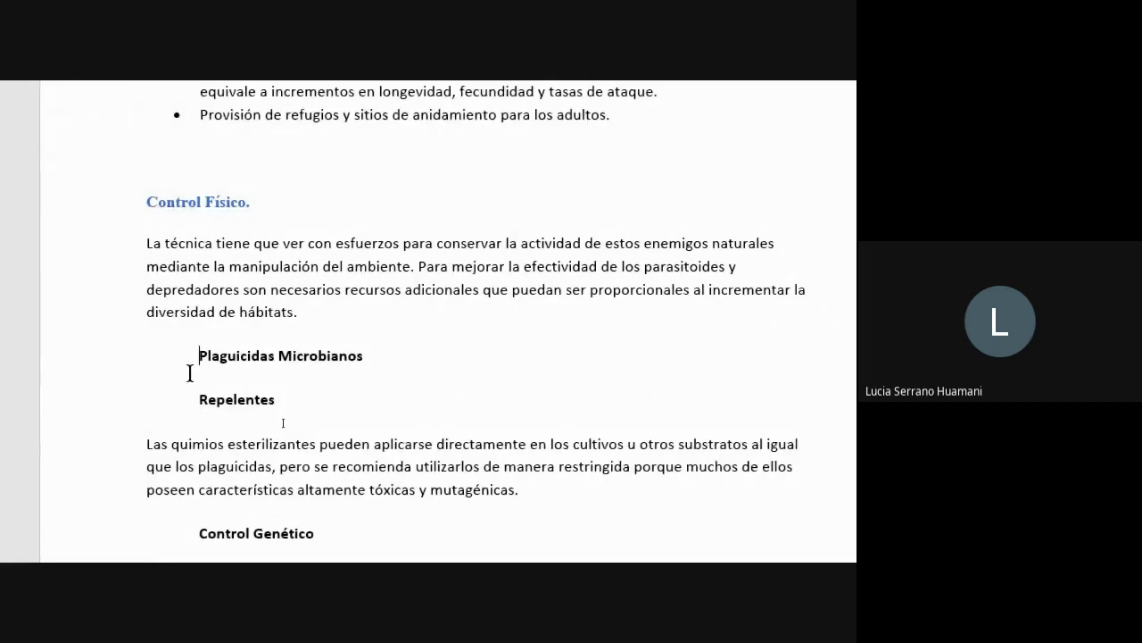
key(BackSpace)
key(Down)
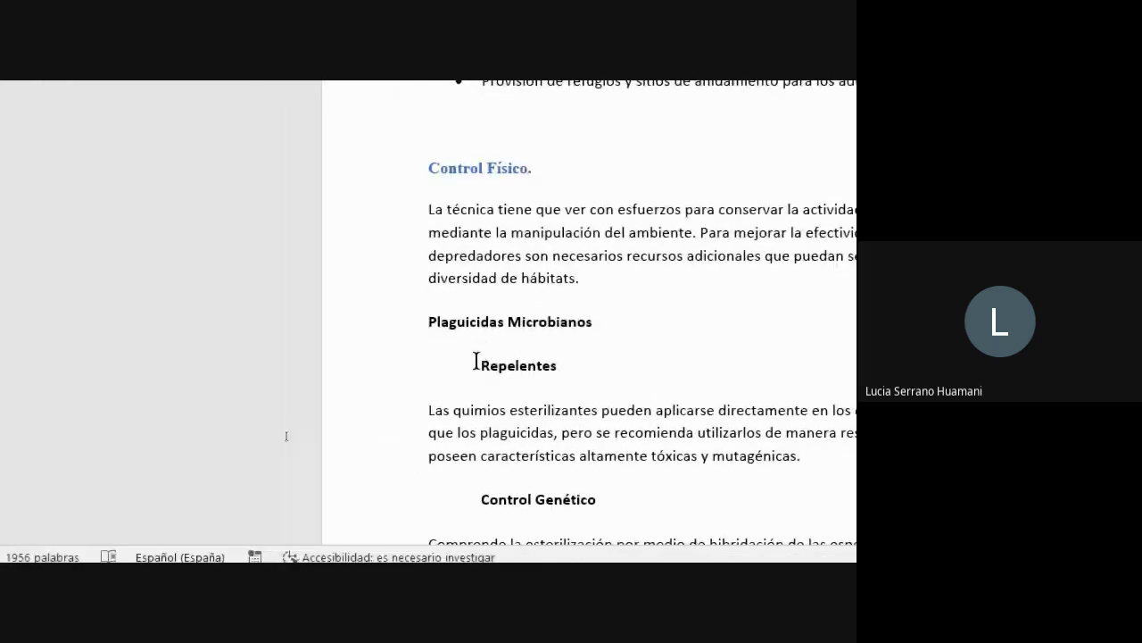
key(BackSpace)
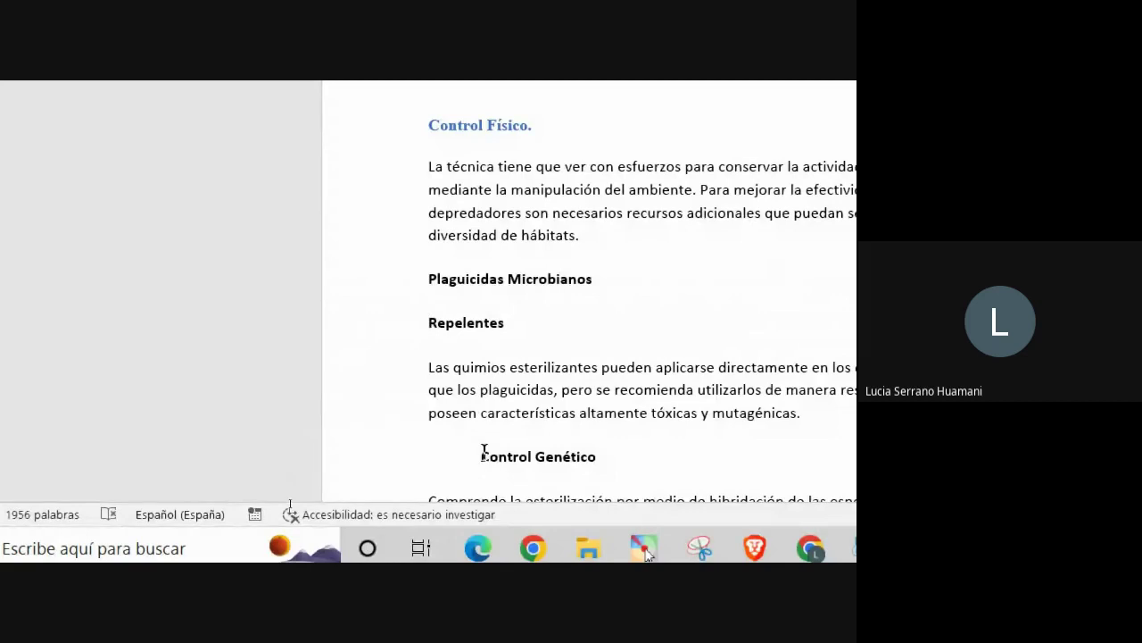
click(483, 455)
key(BackSpace)
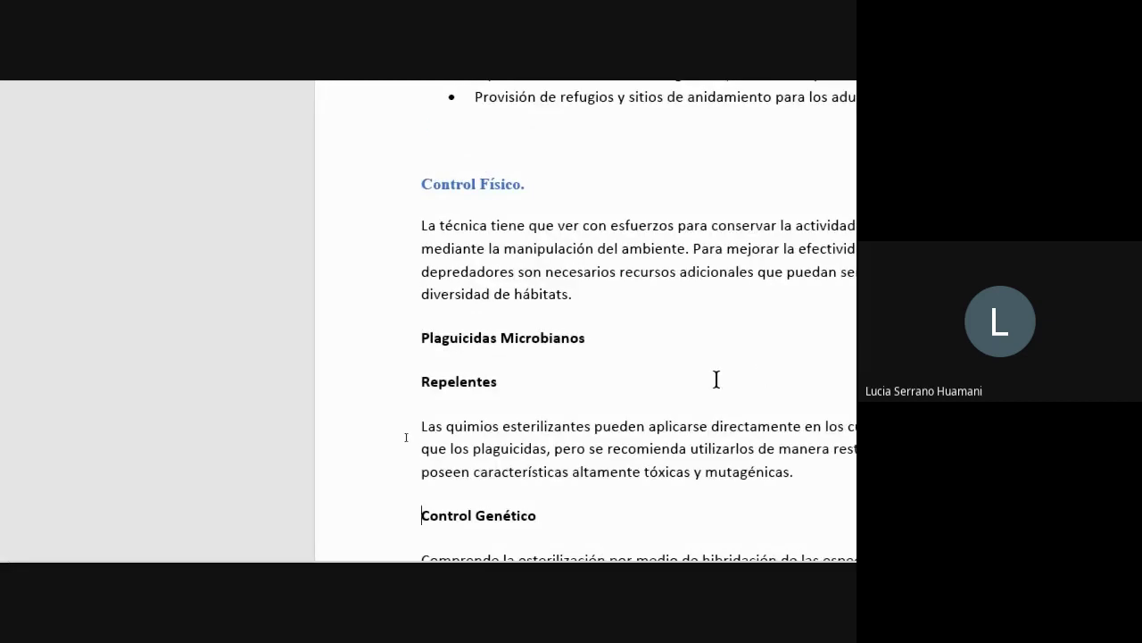
click(400, 346)
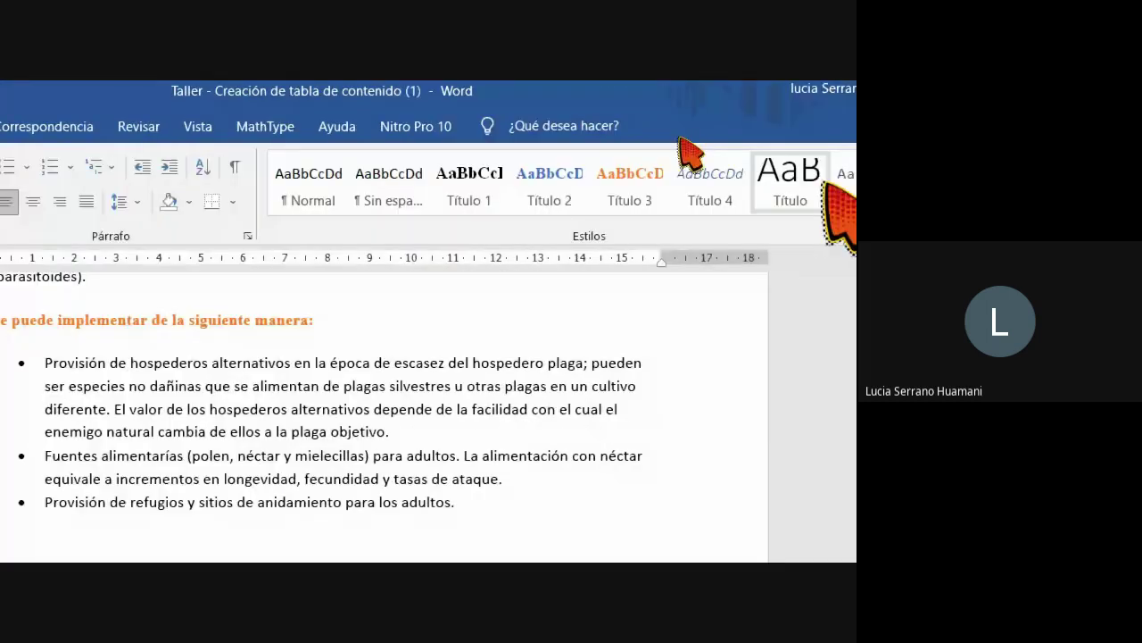
click(630, 175)
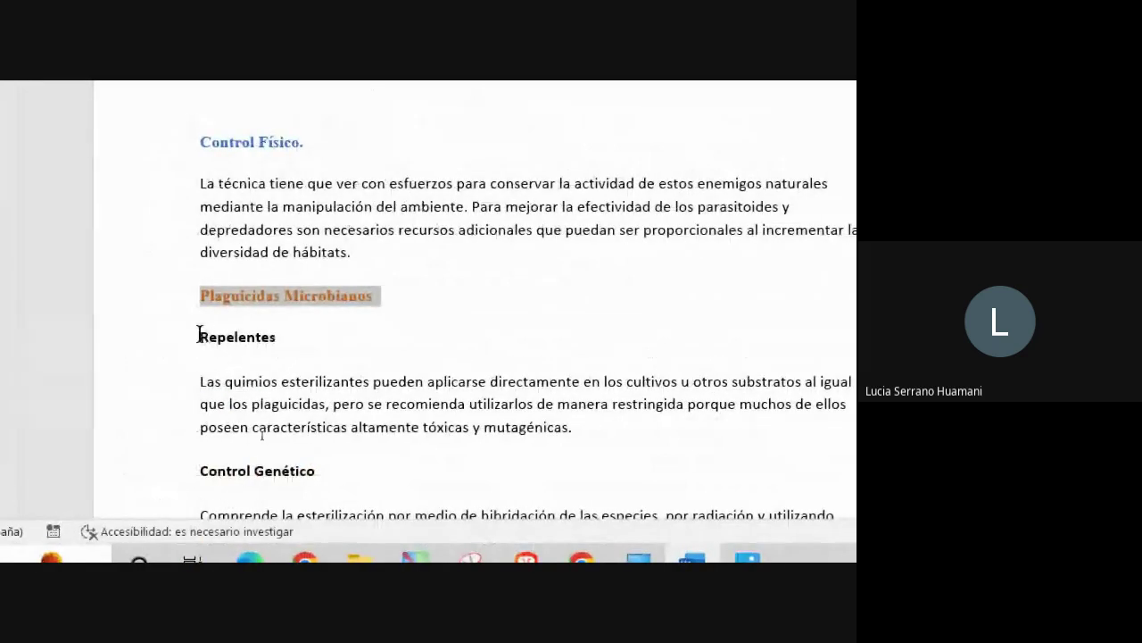
Modify the Título 4 style to Times New Roman 11 bold in gold (Énfasis 4) and apply it to the subheading "Repelentes"
click(200, 335)
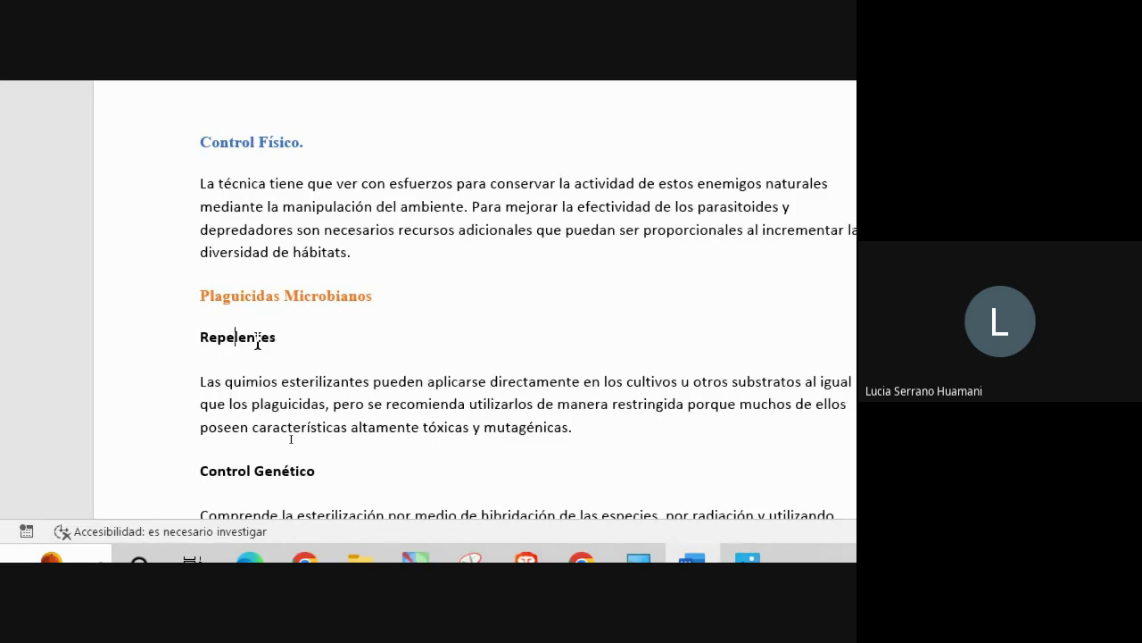
drag(285, 337, 200, 337)
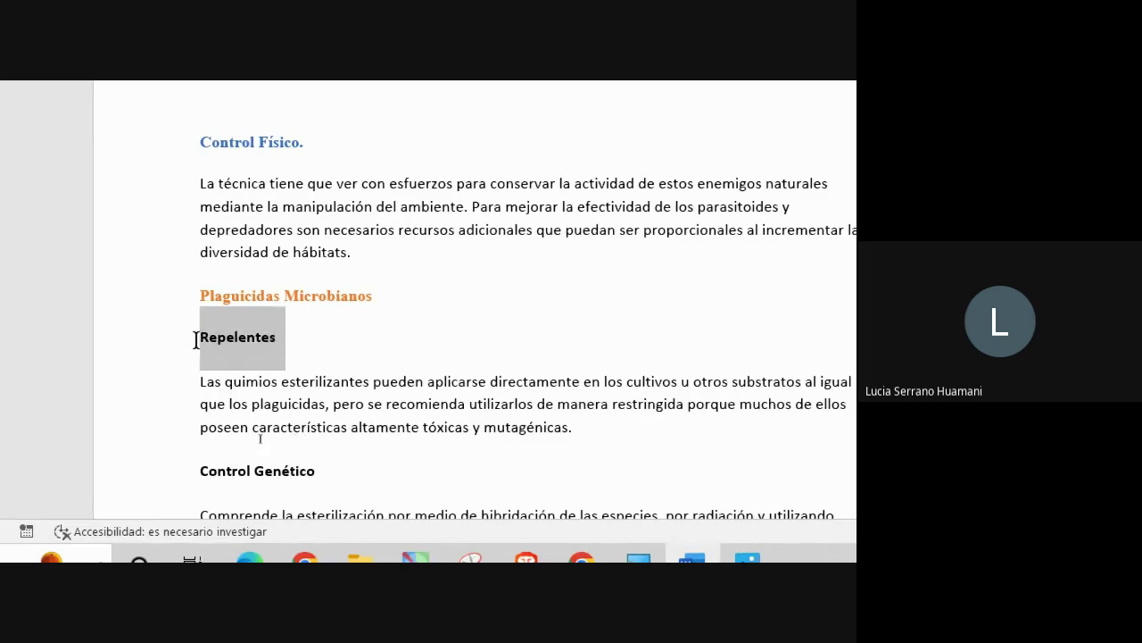
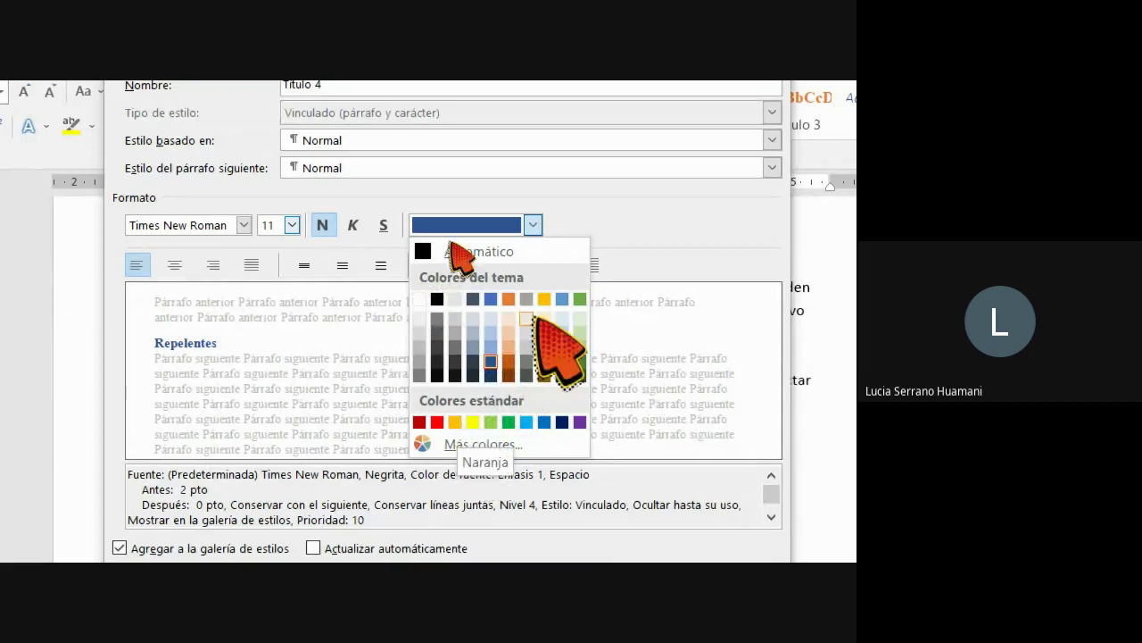
click(543, 298)
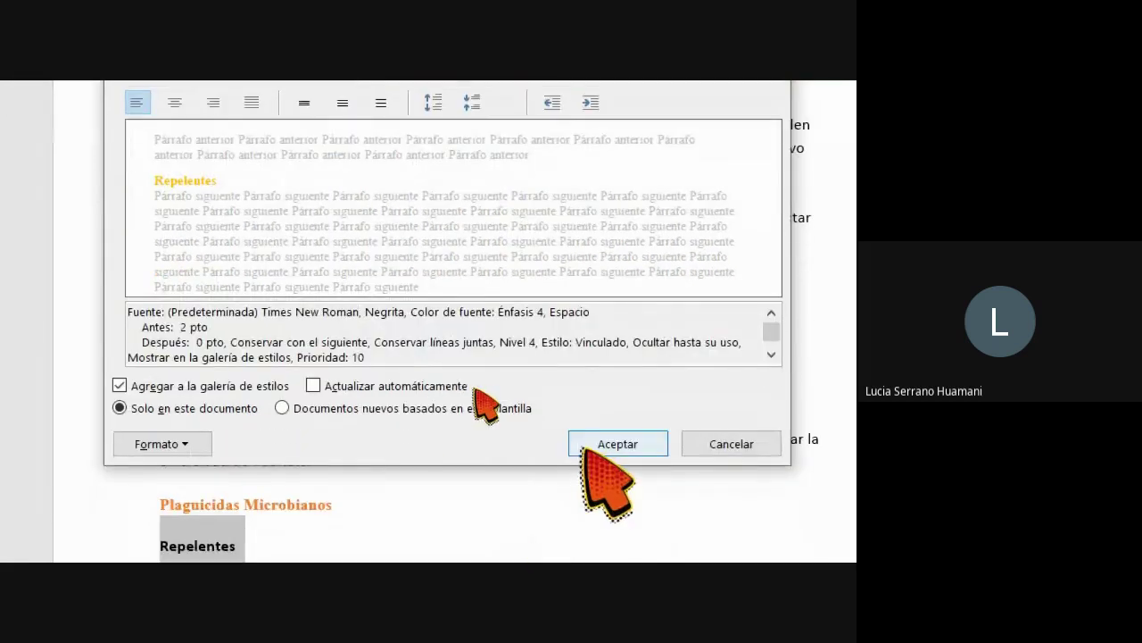
click(617, 547)
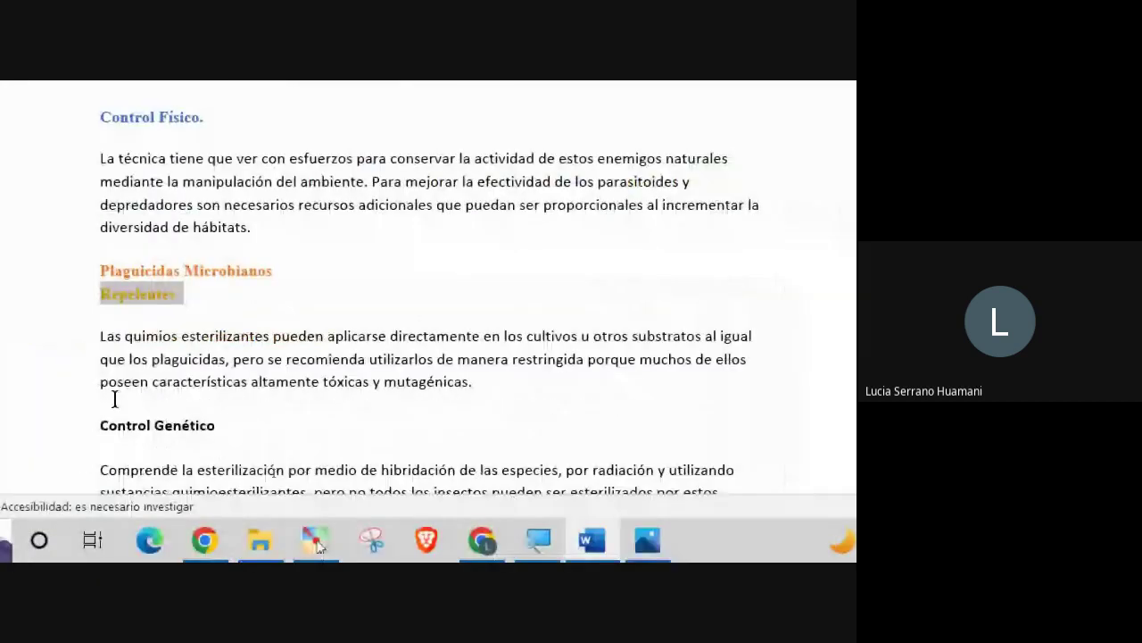
Apply the Título 2 style to the heading "Control Genético" after the "Repelentes" paragraph
click(183, 294)
scroll(331, 397, down, 1)
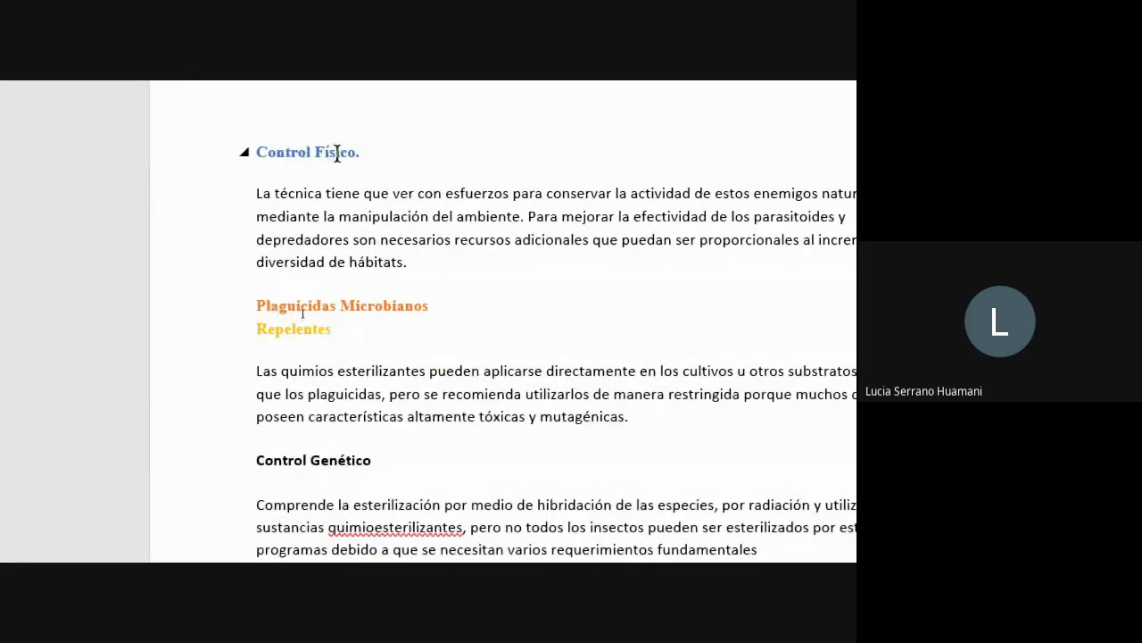
click(224, 471)
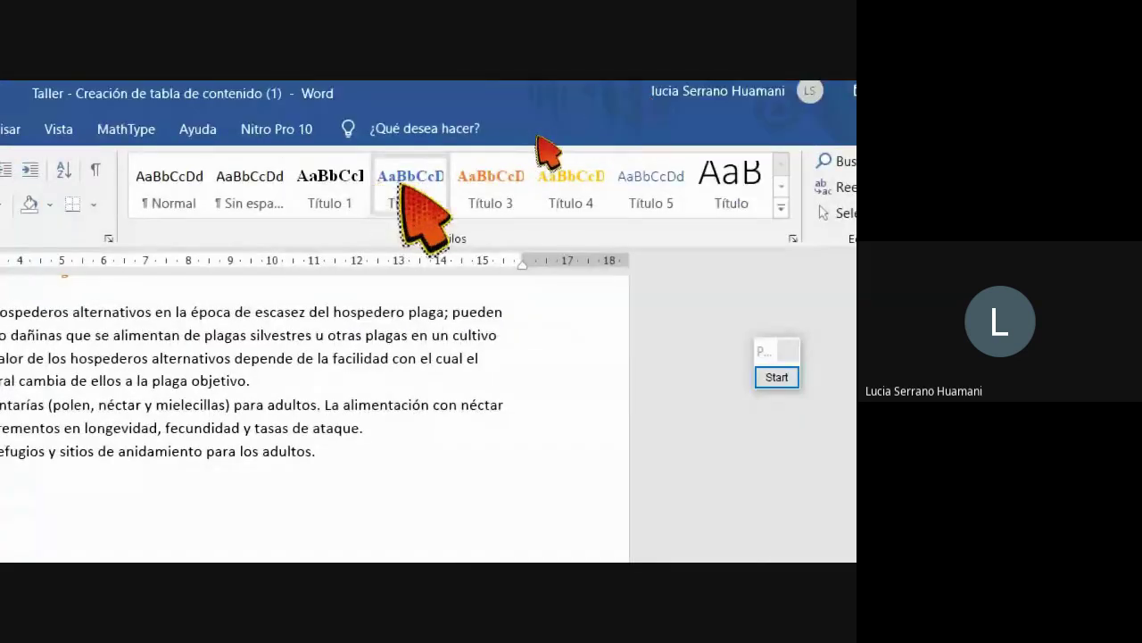
click(409, 186)
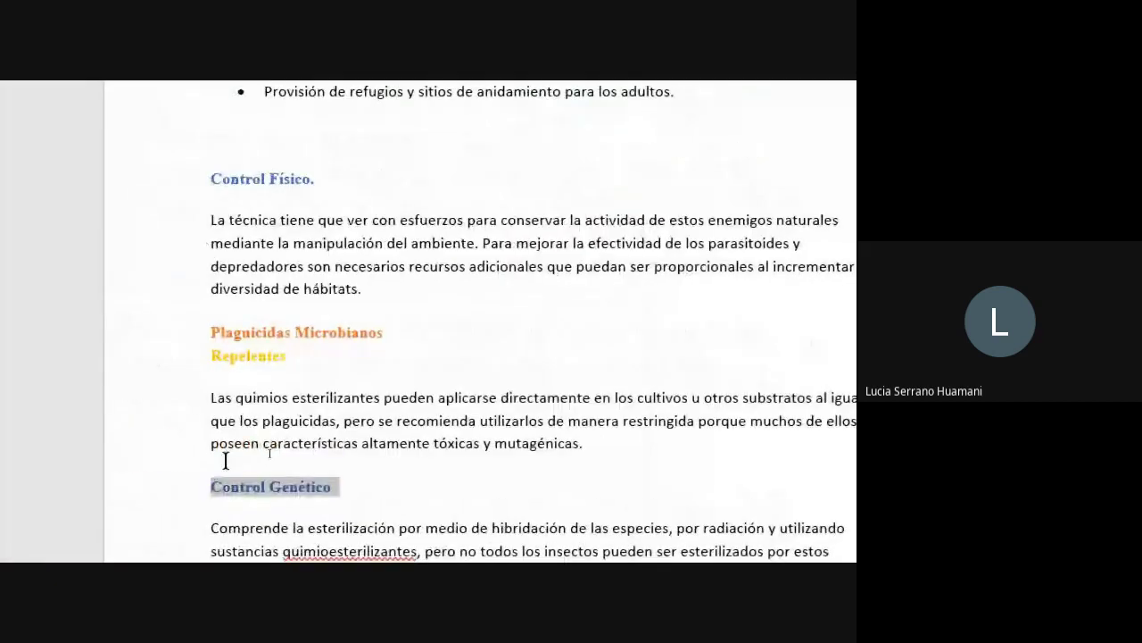
Remove the indentation from the subheading "Atractivos" and apply the Título 3 style to it
scroll(259, 428, down, 3)
click(264, 404)
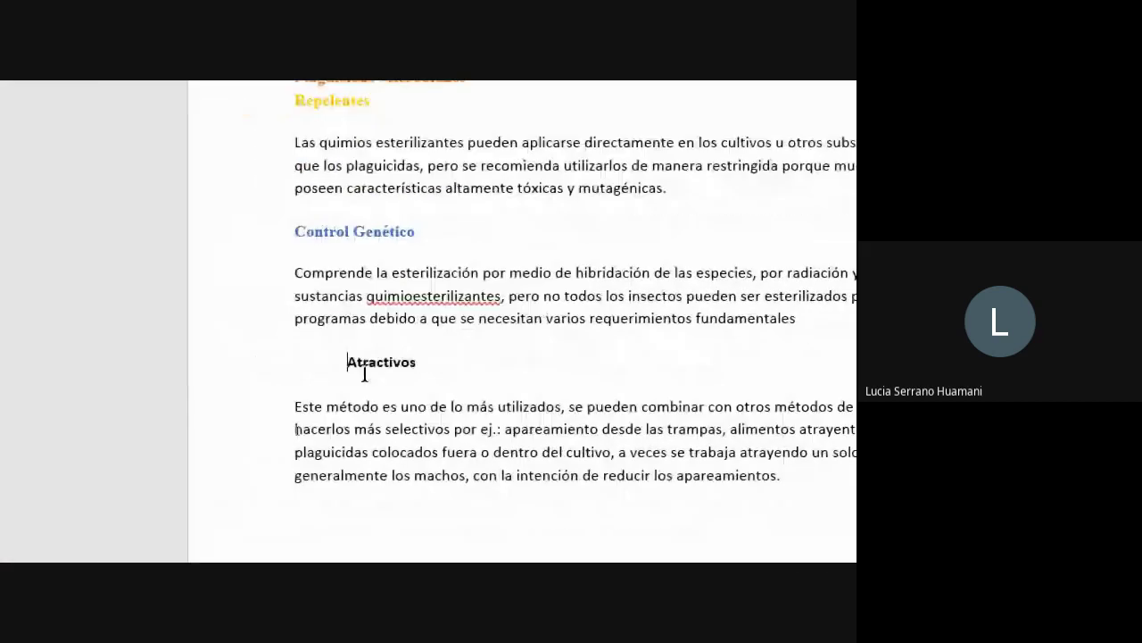
key(BackSpace)
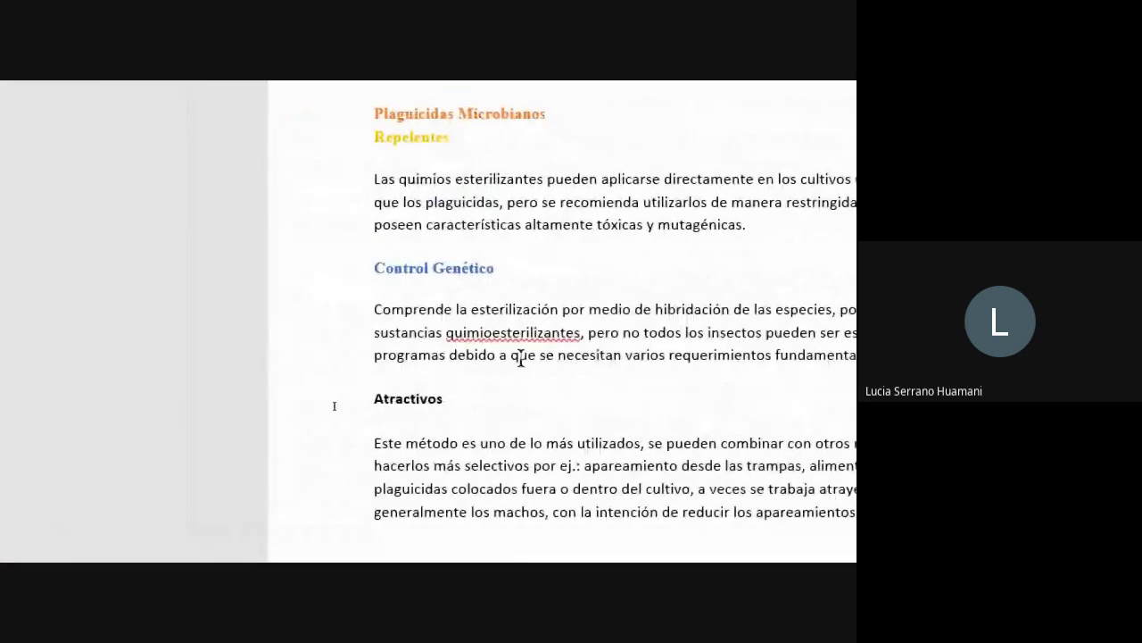
double_click(411, 399)
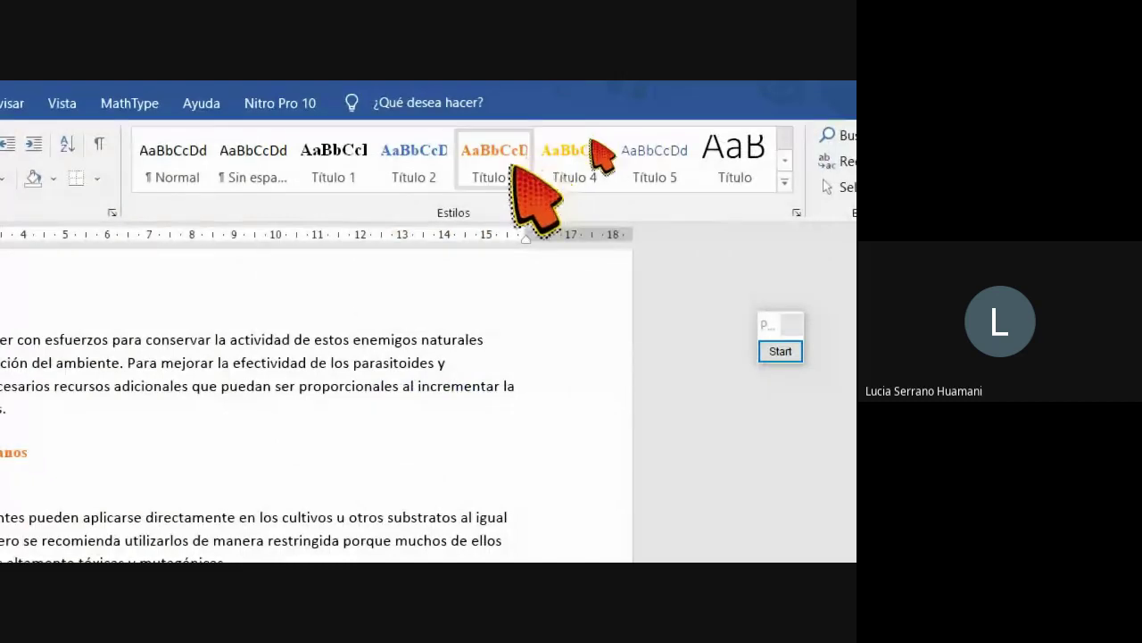
click(500, 160)
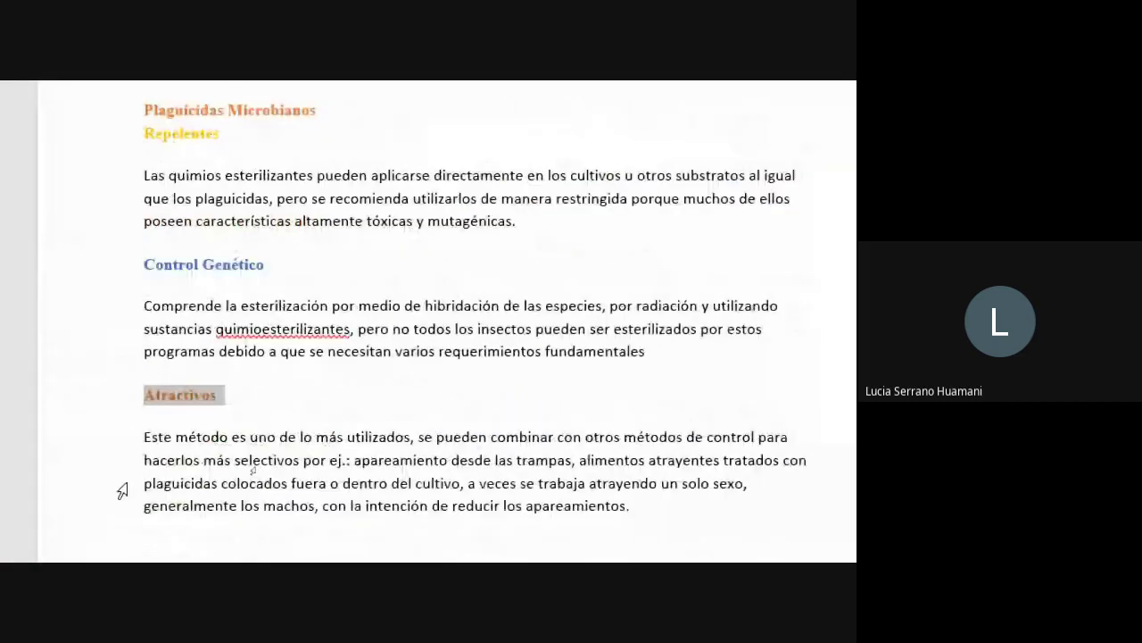
scroll(161, 412, down, 6)
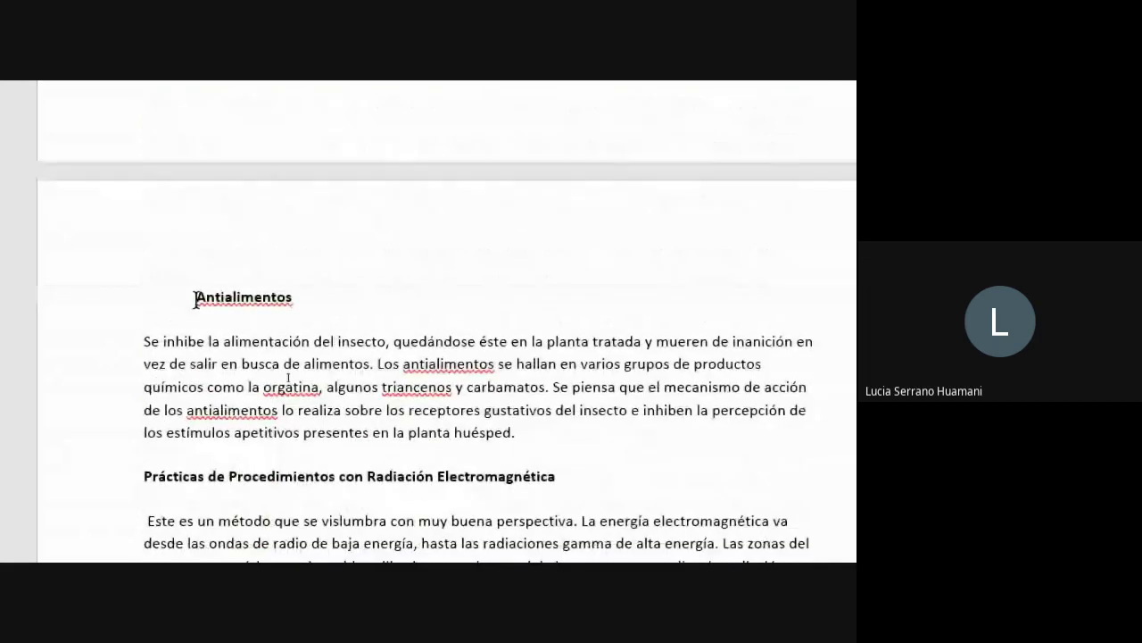
Remove the indentation from the subheading "Antialimentos" and apply the Título 3 style to it
scroll(287, 376, left, 5)
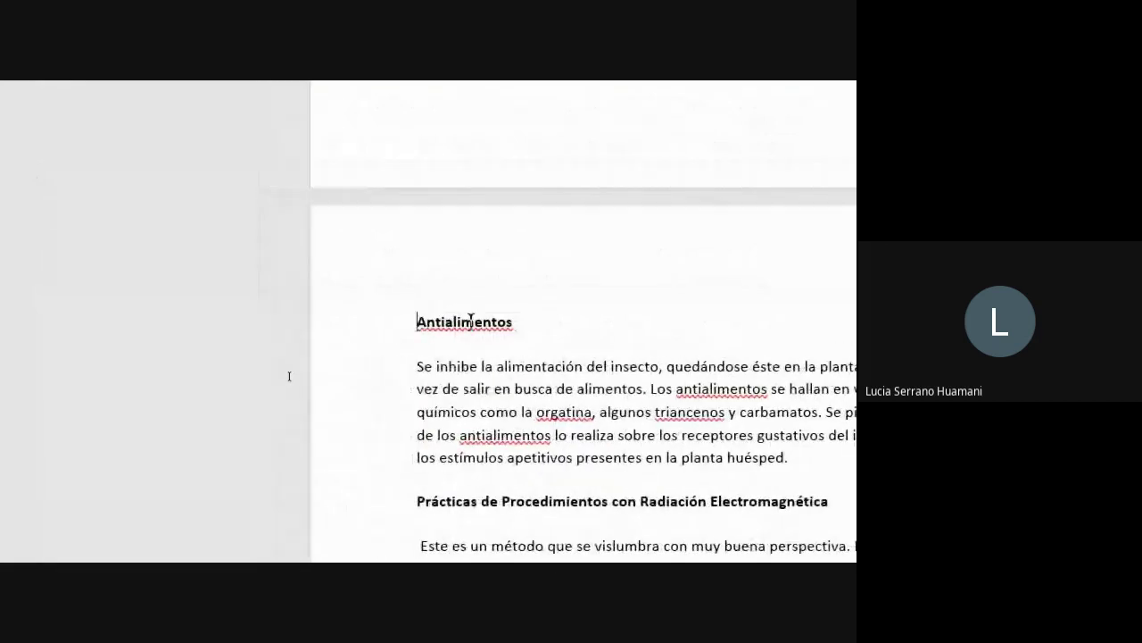
double_click(476, 323)
scroll(485, 357, up, 5)
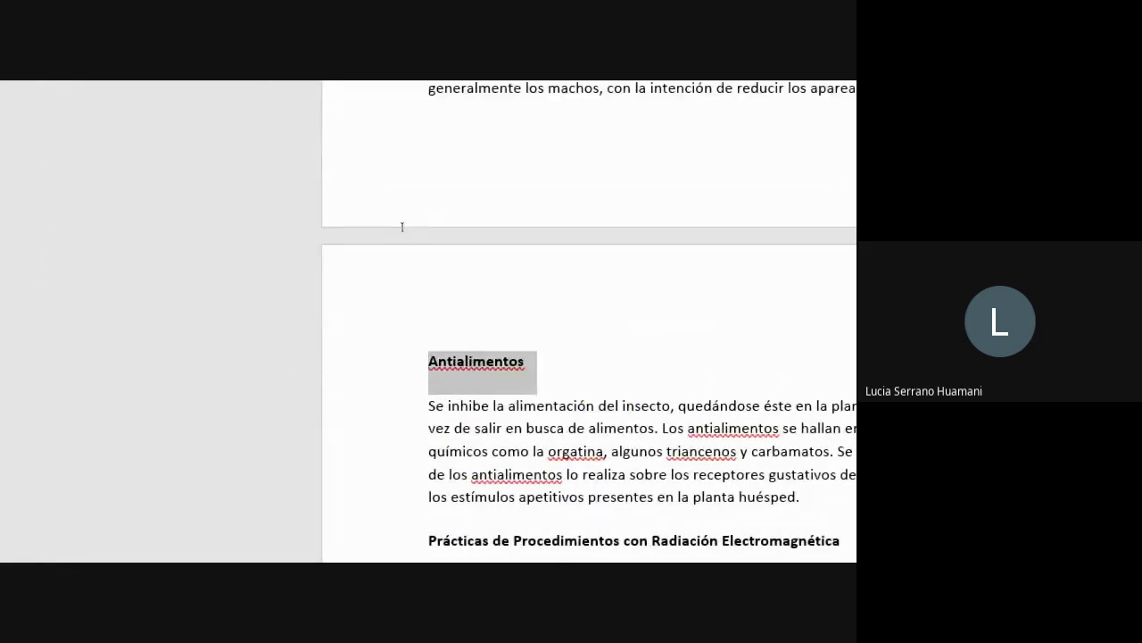
click(763, 207)
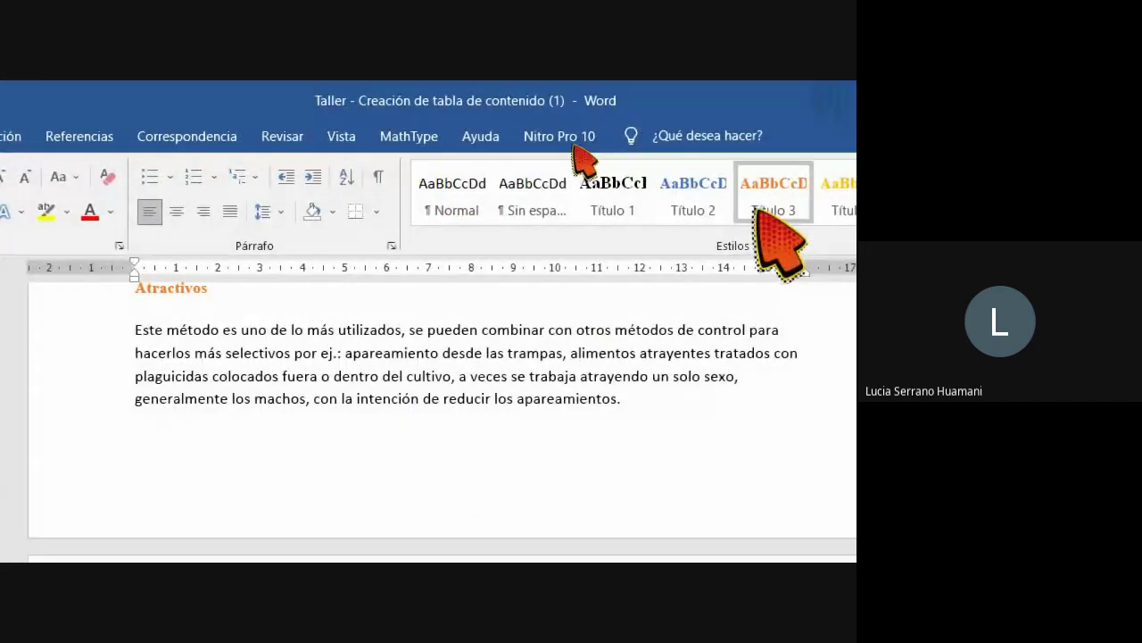
Apply the Título 1 style to the heading "Prácticas de Procedimientos con Radiación Electromagnética"
scroll(102, 461, down, 3)
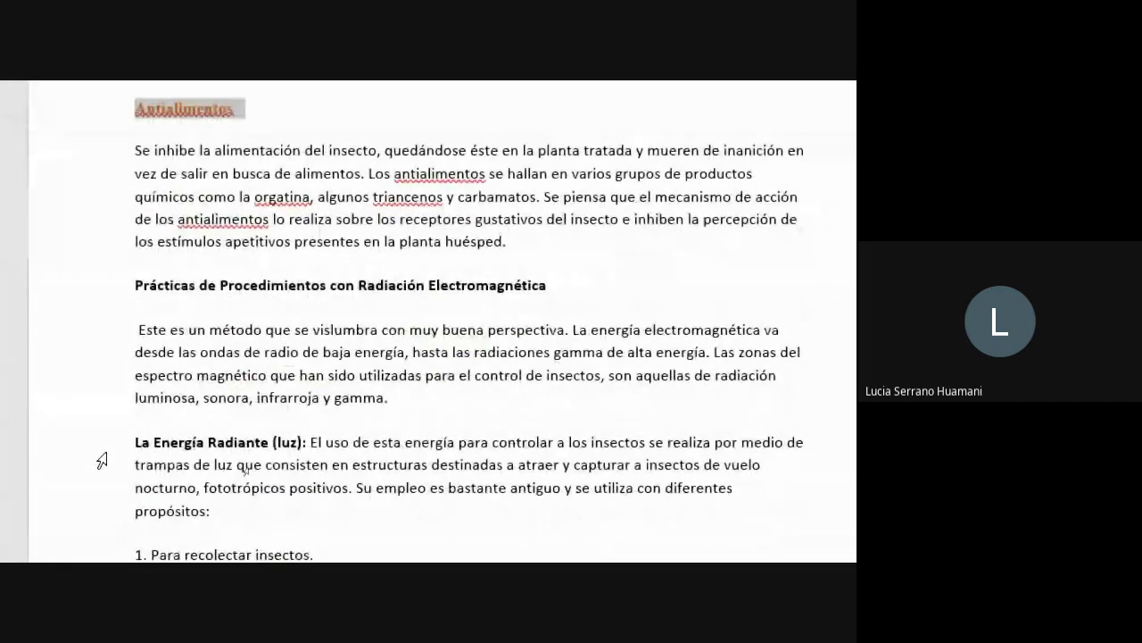
scroll(181, 134, up, 1)
scroll(178, 114, up, 1)
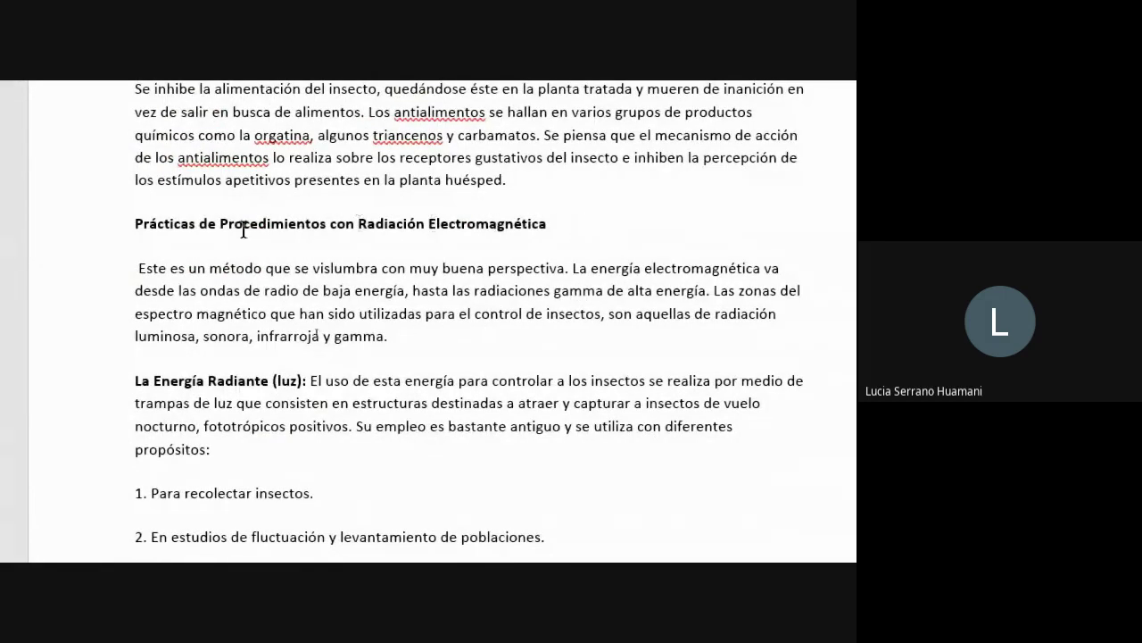
click(92, 234)
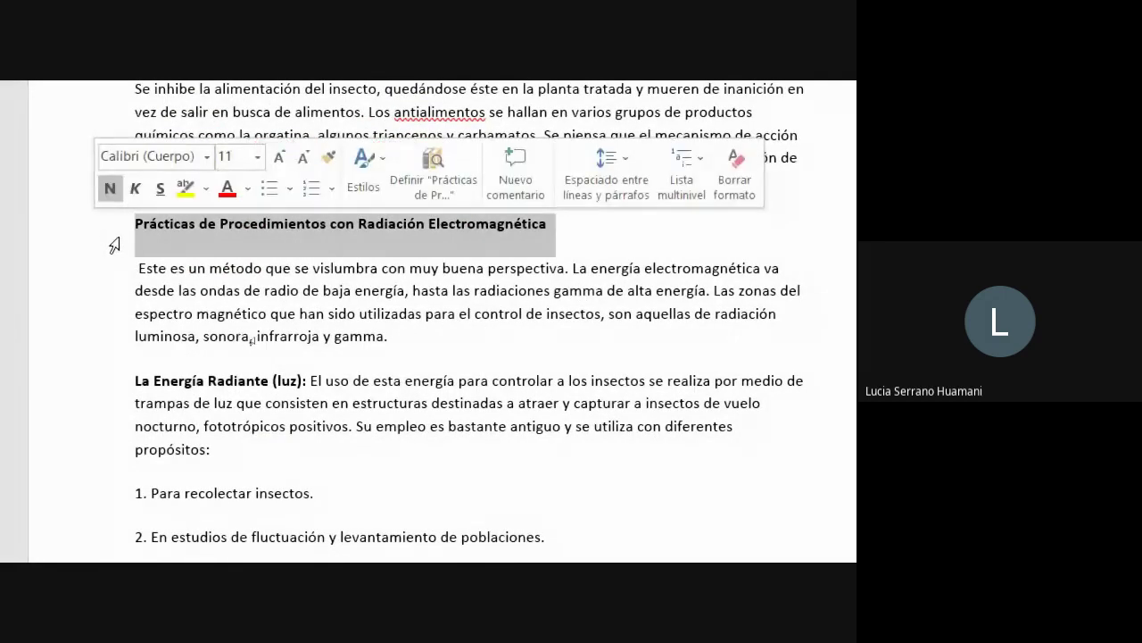
scroll(107, 112, up, 2)
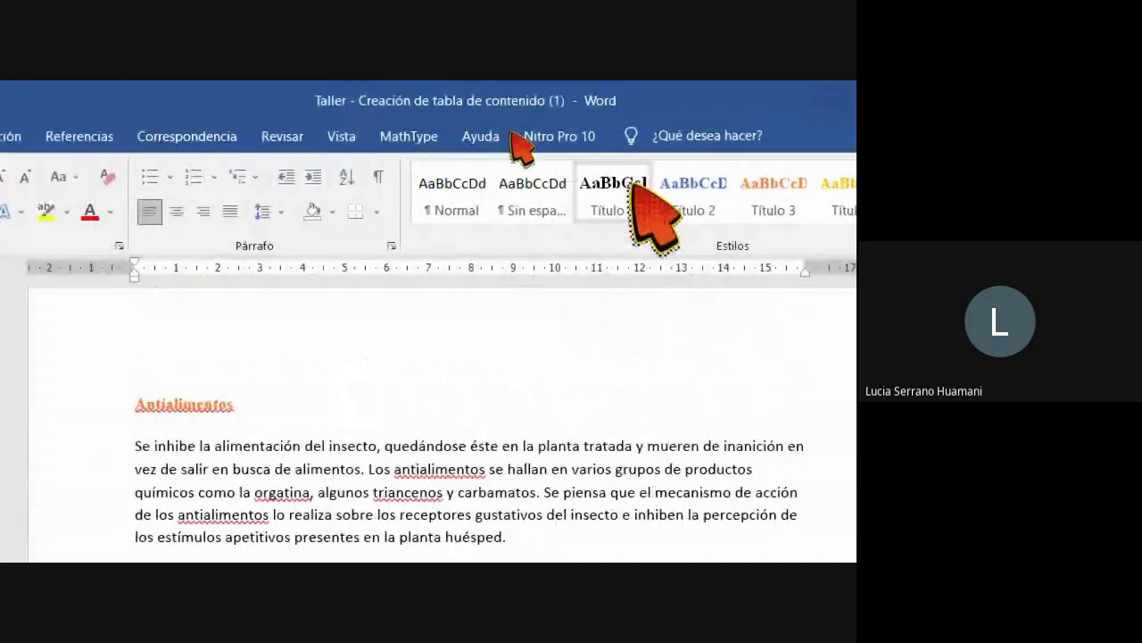
Split "La Energía Radiante (luz)" from its paragraph onto its own line without the colon, and apply the Título 2 style to it
scroll(252, 554, down, 2)
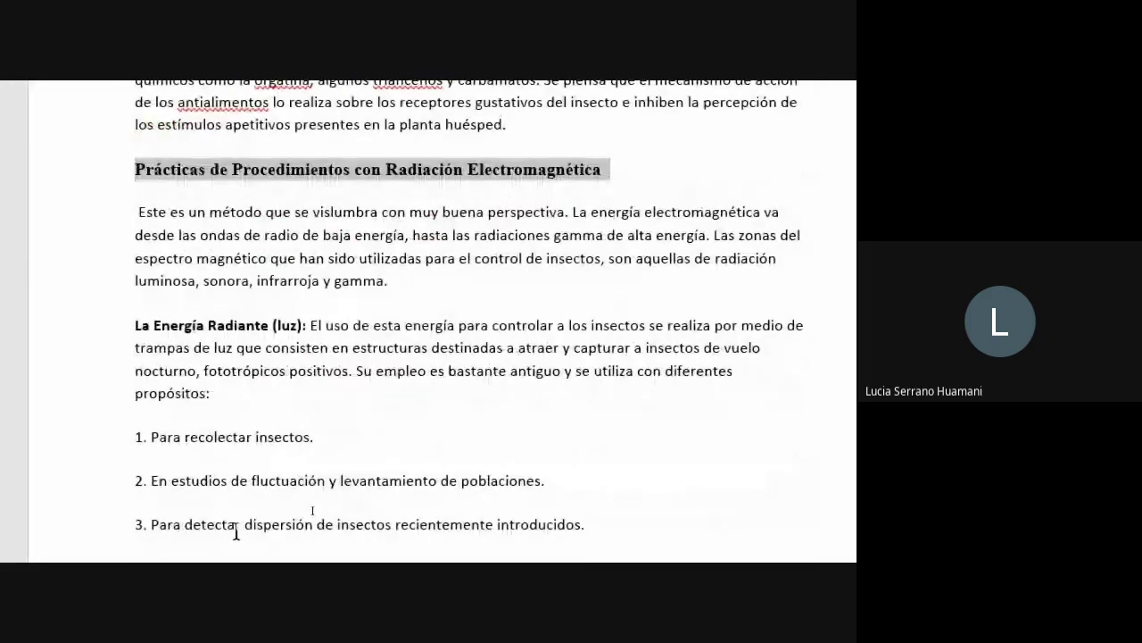
click(310, 325)
key(BackSpace)
key(BackSpace)
key(Return)
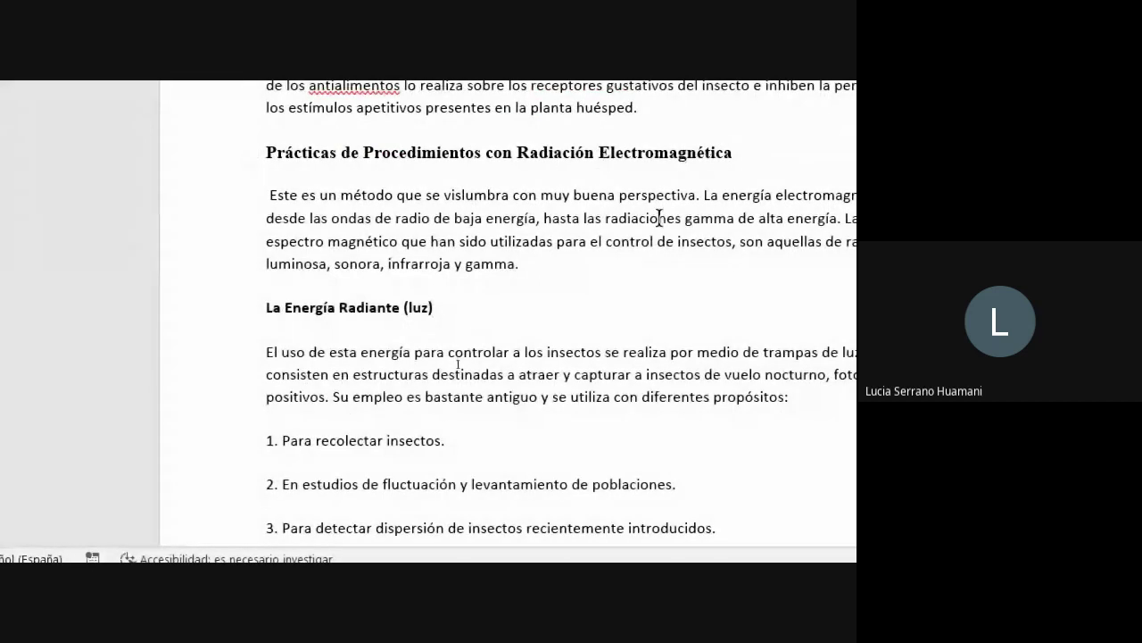
click(241, 323)
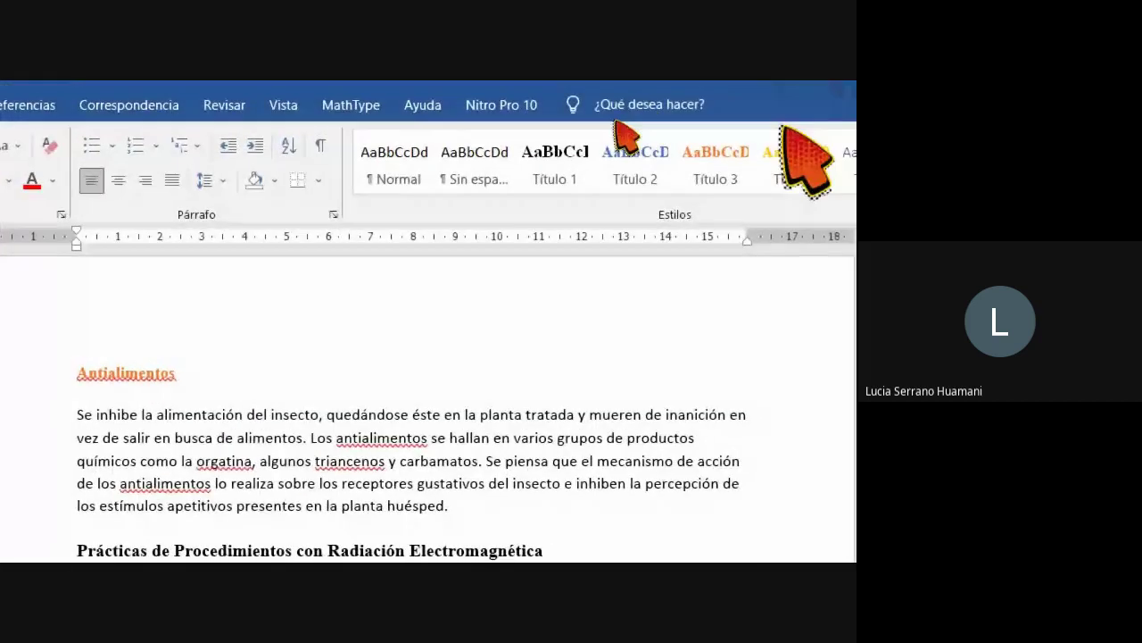
click(630, 187)
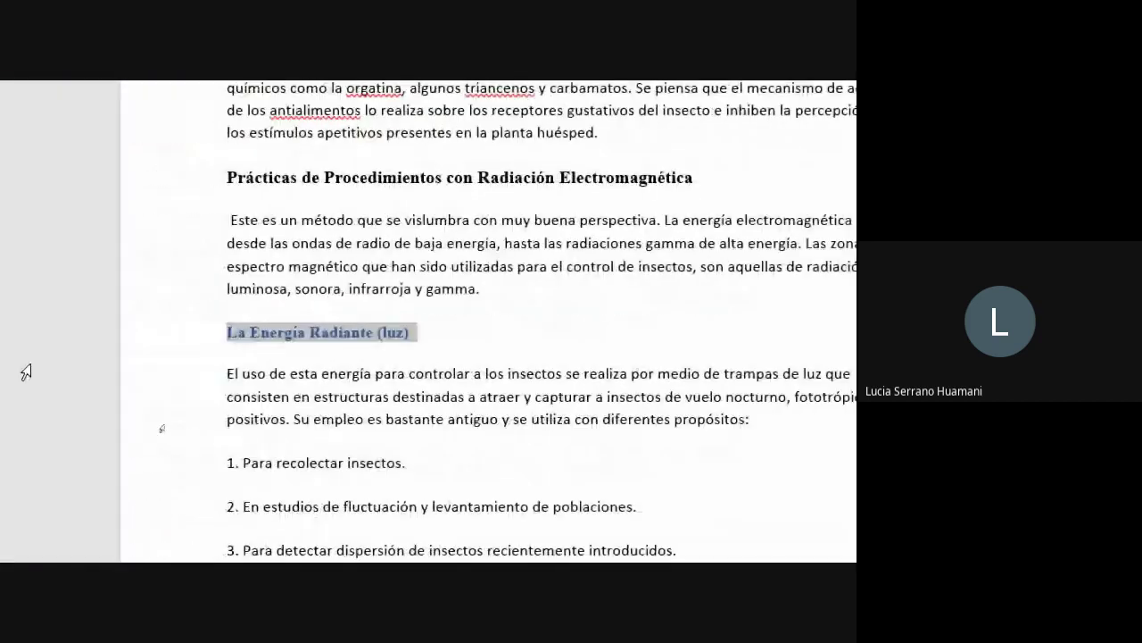
Review the heading styles throughout the document, from the last section back to "Introducción", checking the levels and capitalisation of the Título 1 headings
scroll(444, 493, down, 15)
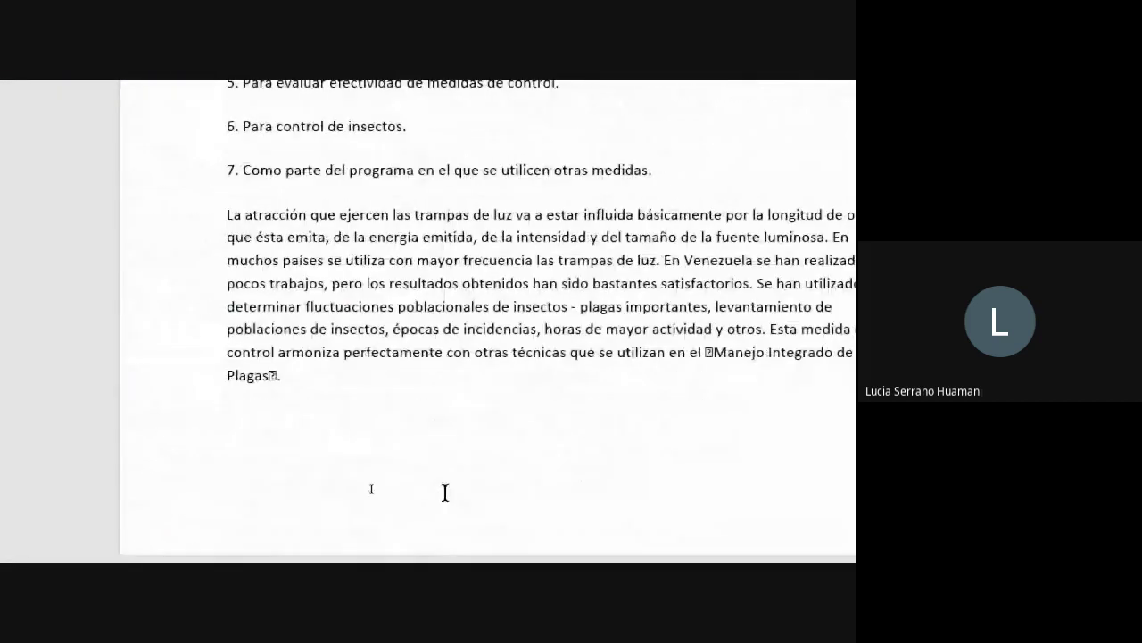
scroll(809, 458, up, 10)
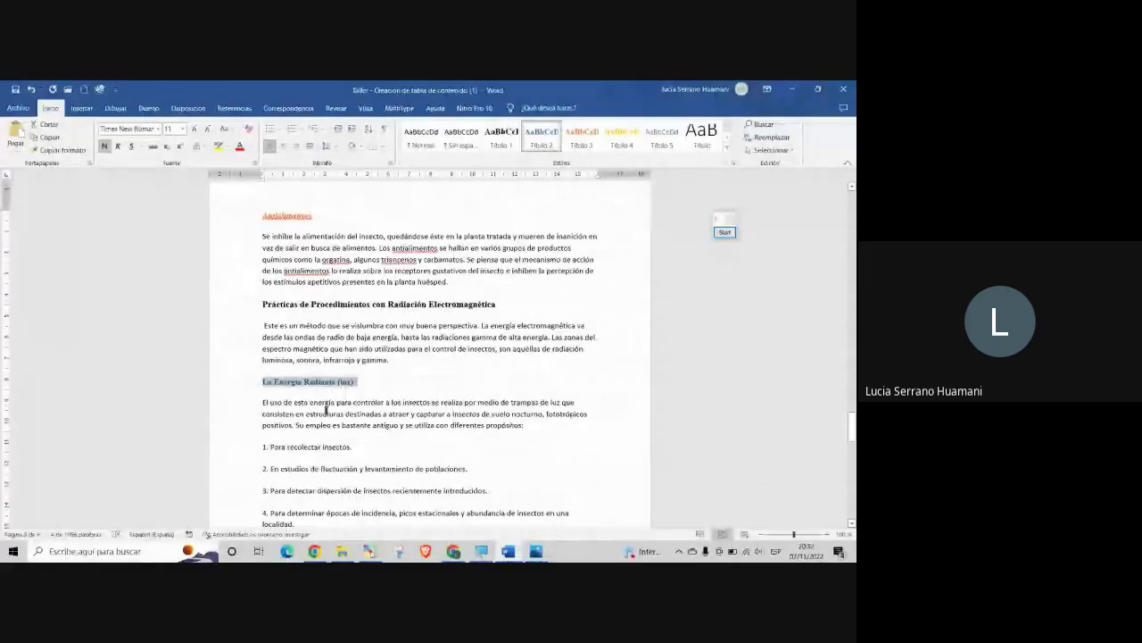
scroll(326, 411, up, 15)
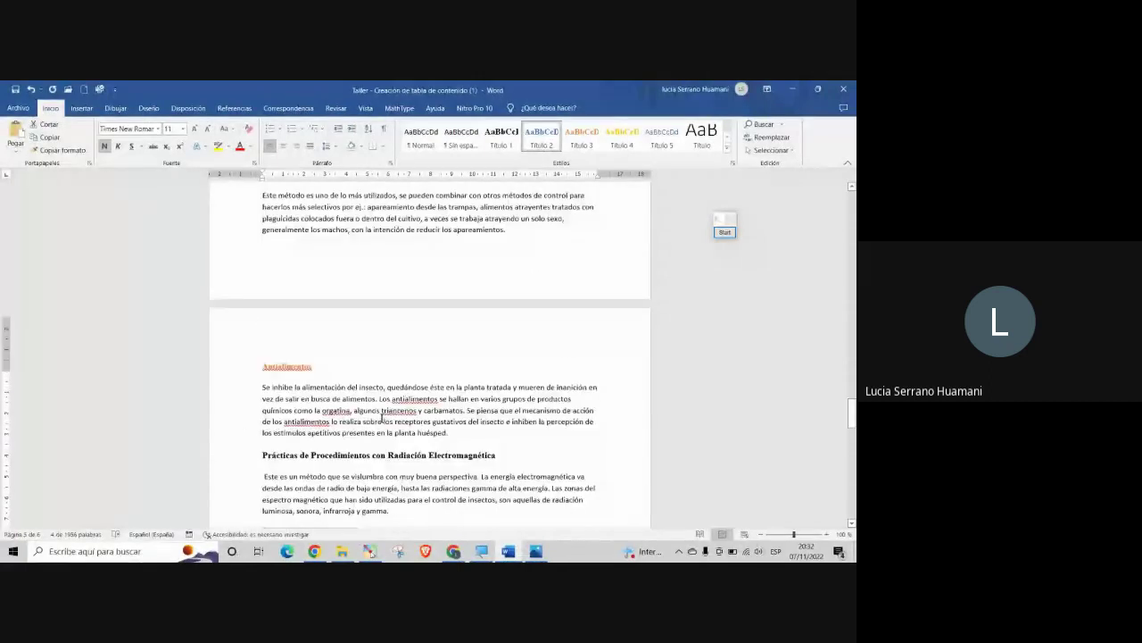
scroll(384, 419, up, 15)
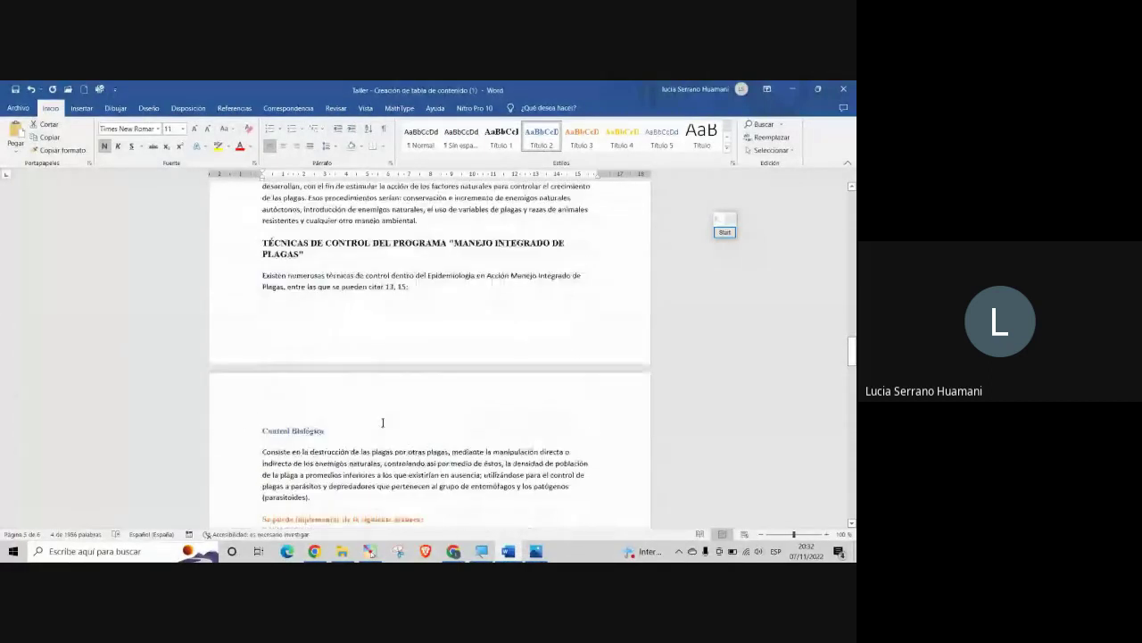
scroll(383, 426, up, 4)
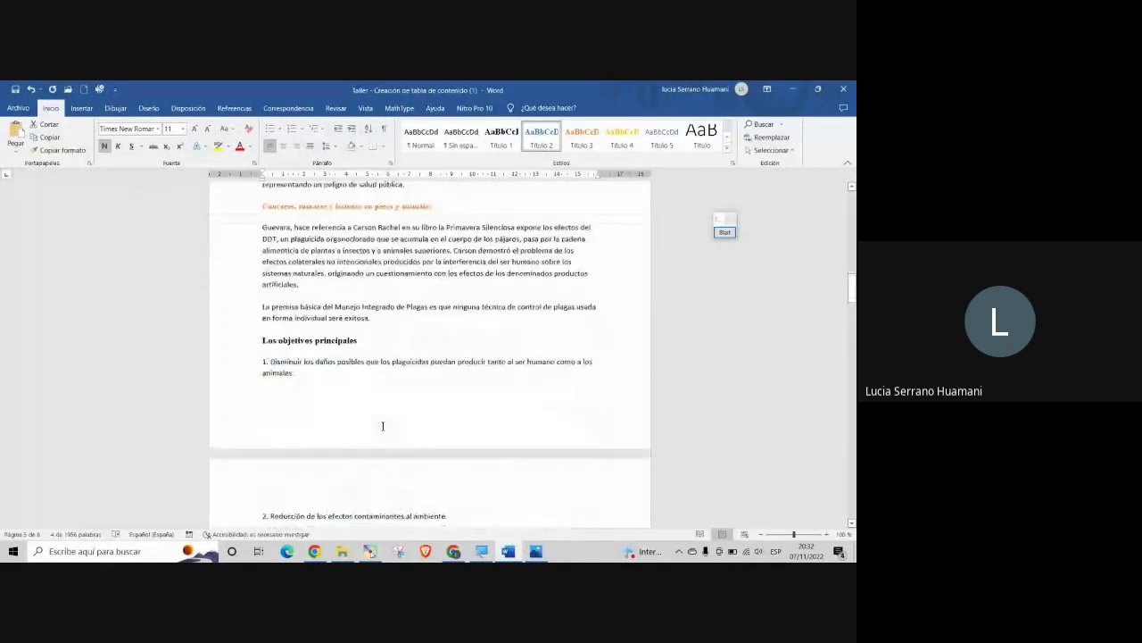
scroll(382, 431, up, 8)
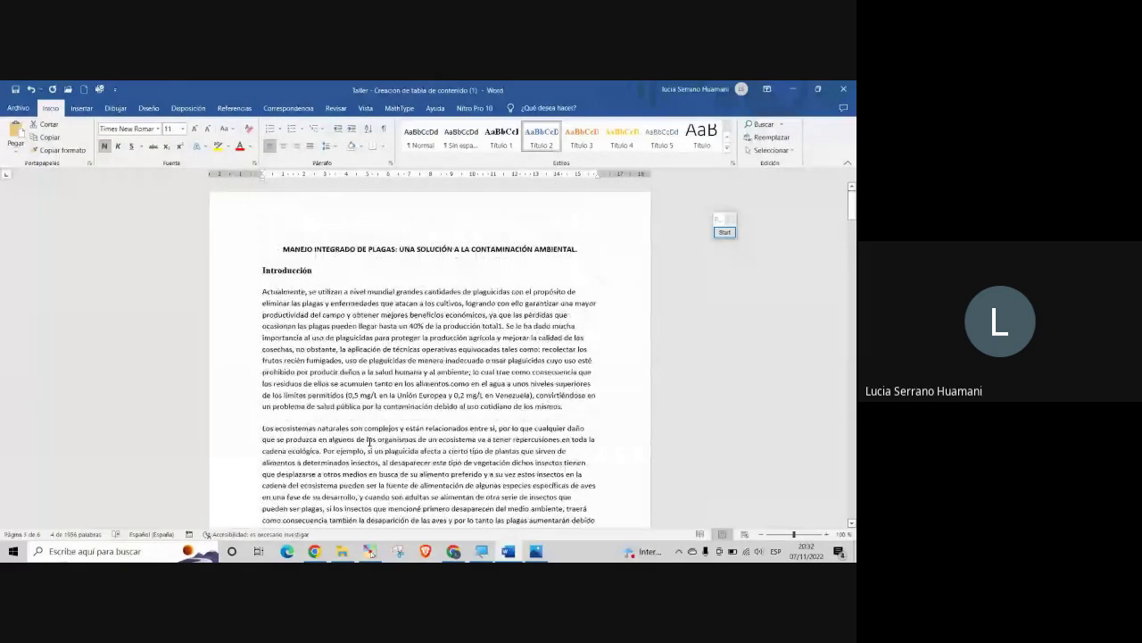
scroll(369, 441, down, 1)
scroll(369, 441, down, 5)
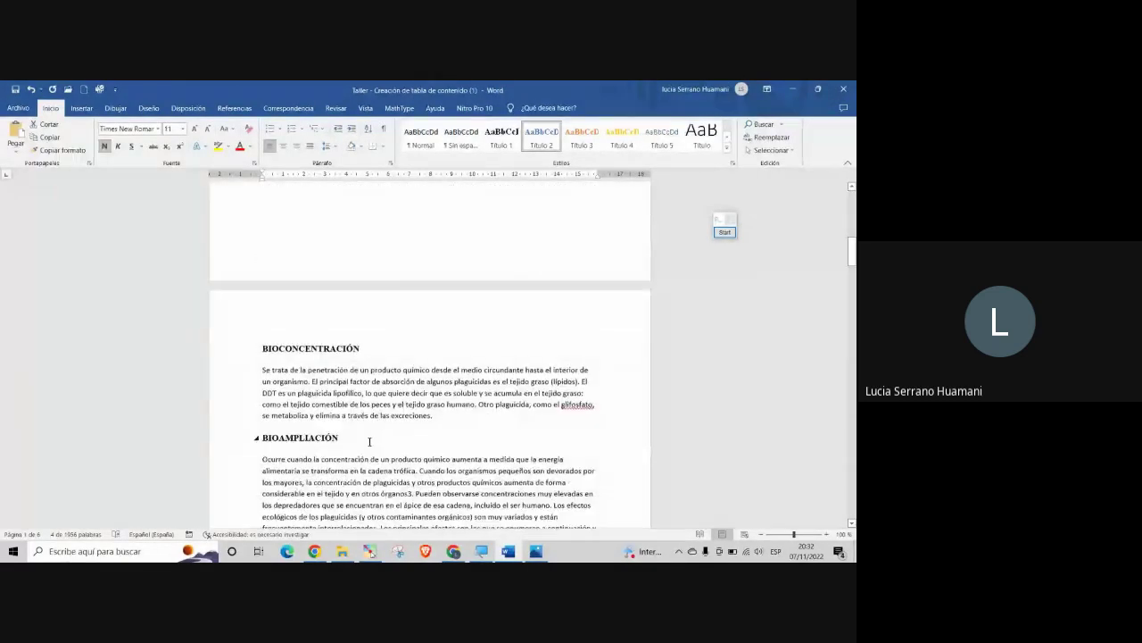
scroll(369, 441, down, 7)
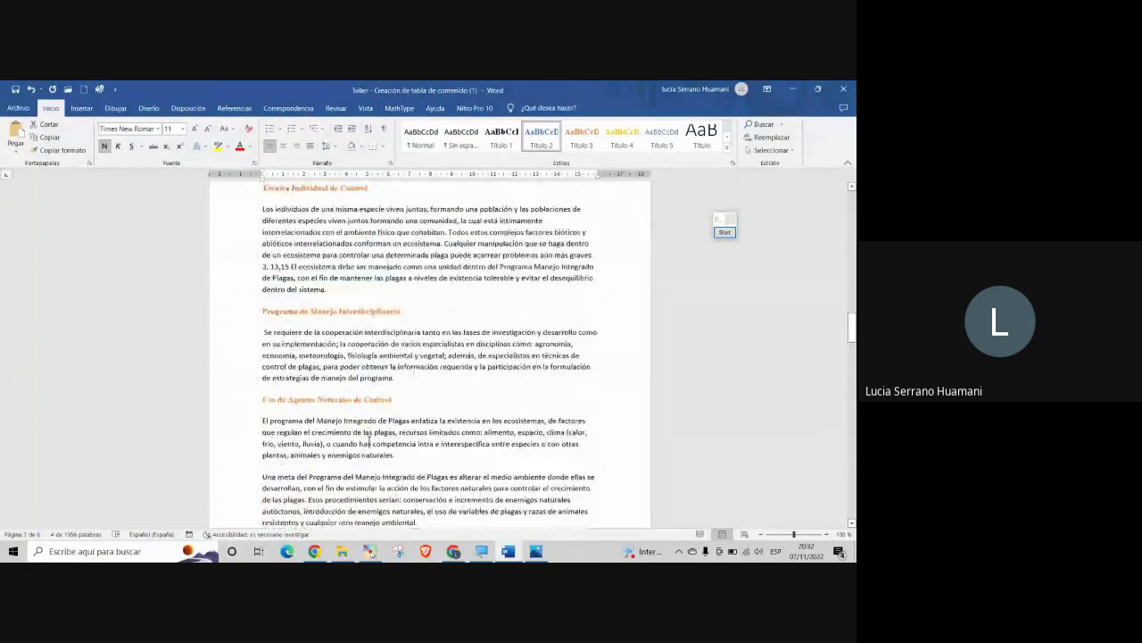
scroll(370, 441, down, 9)
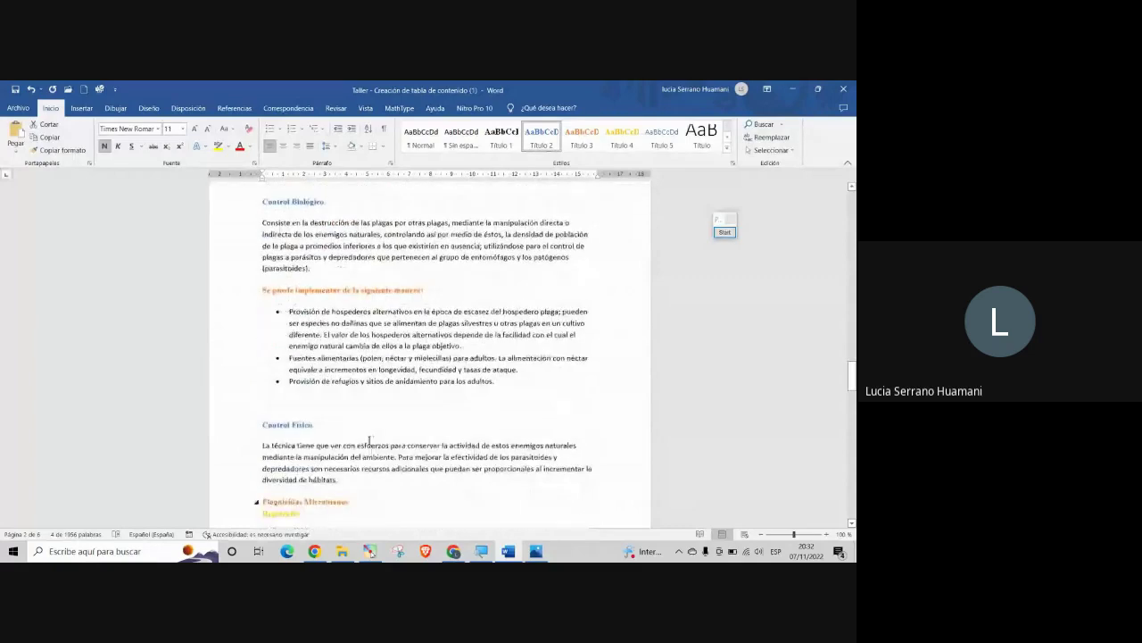
scroll(369, 441, up, 9)
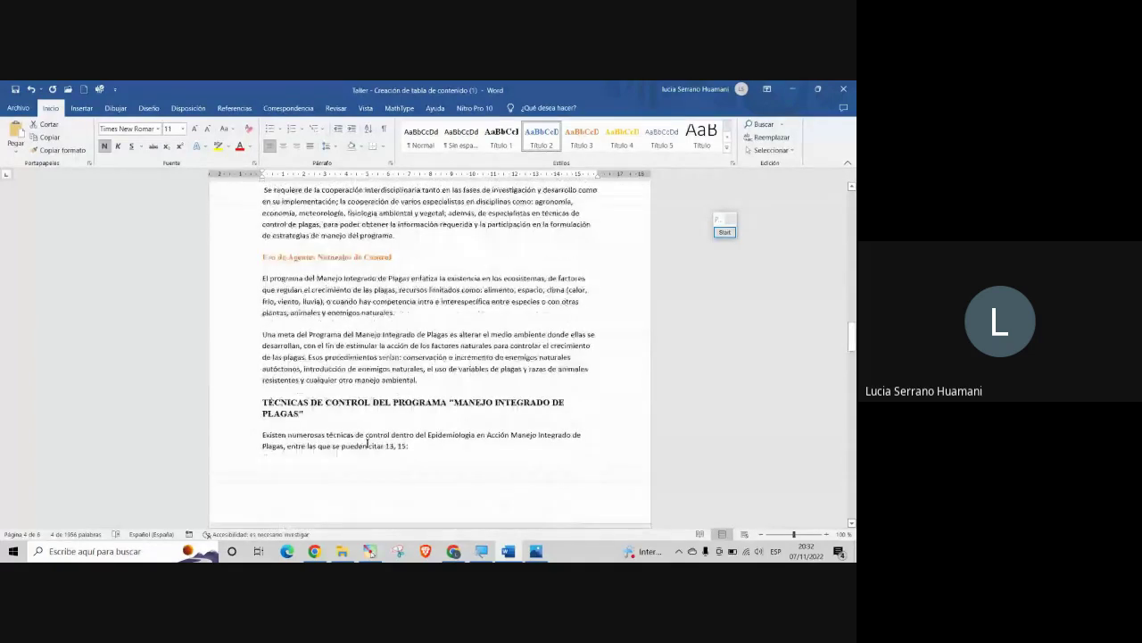
scroll(367, 444, up, 4)
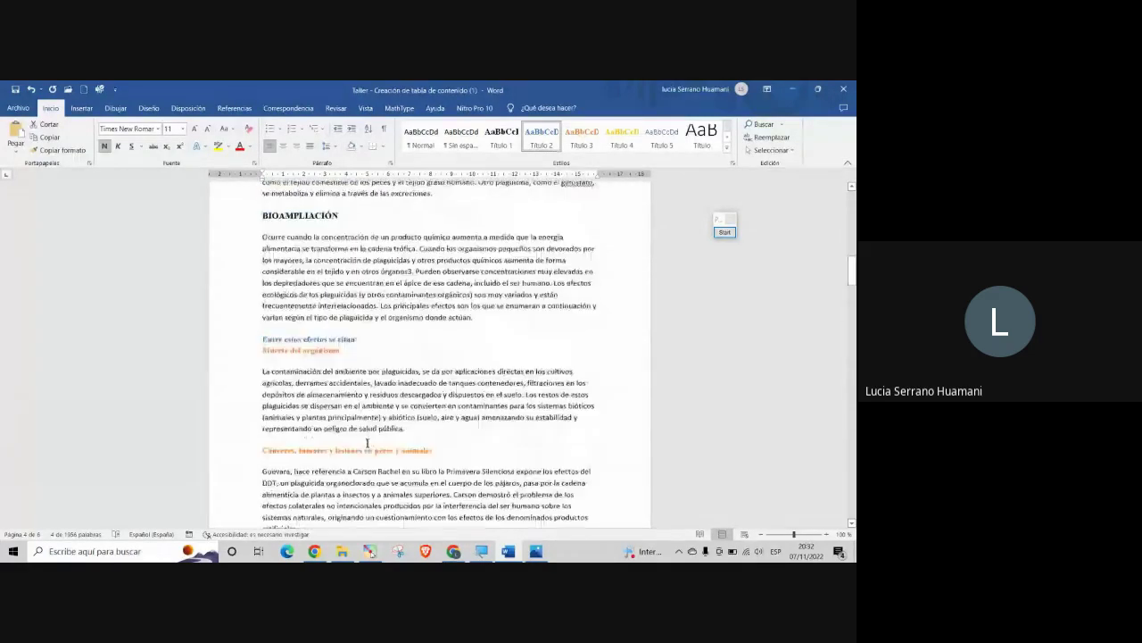
click(303, 320)
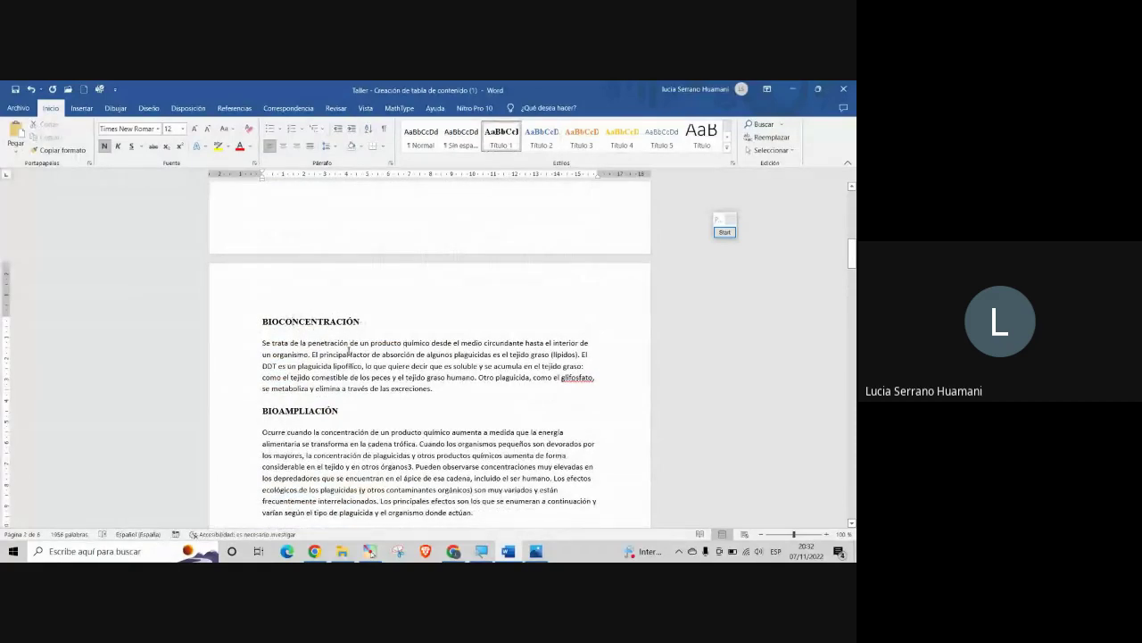
scroll(349, 350, up, 15)
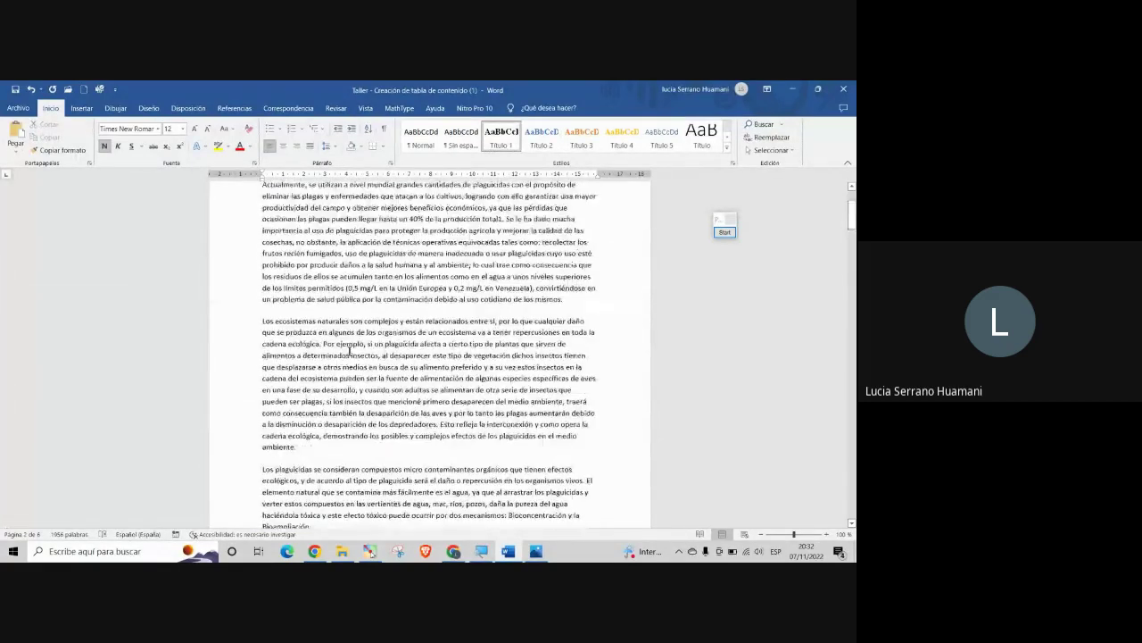
click(294, 272)
Change the case of the heading "BIOCONCENTRACIÓN" so that each word is capitalised
scroll(340, 433, down, 15)
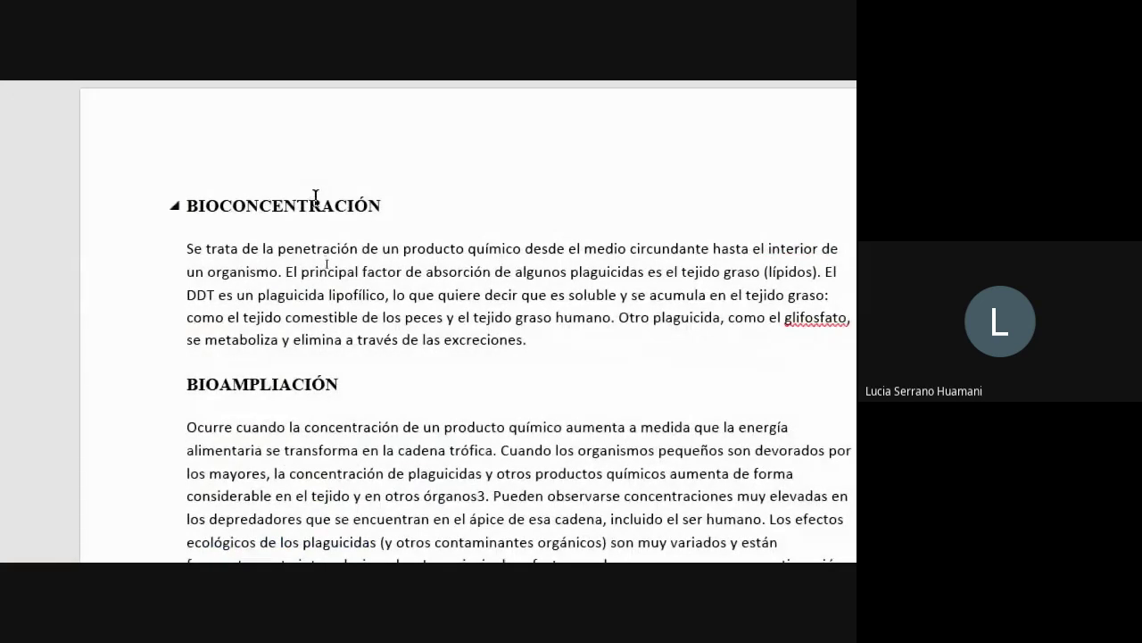
double_click(260, 208)
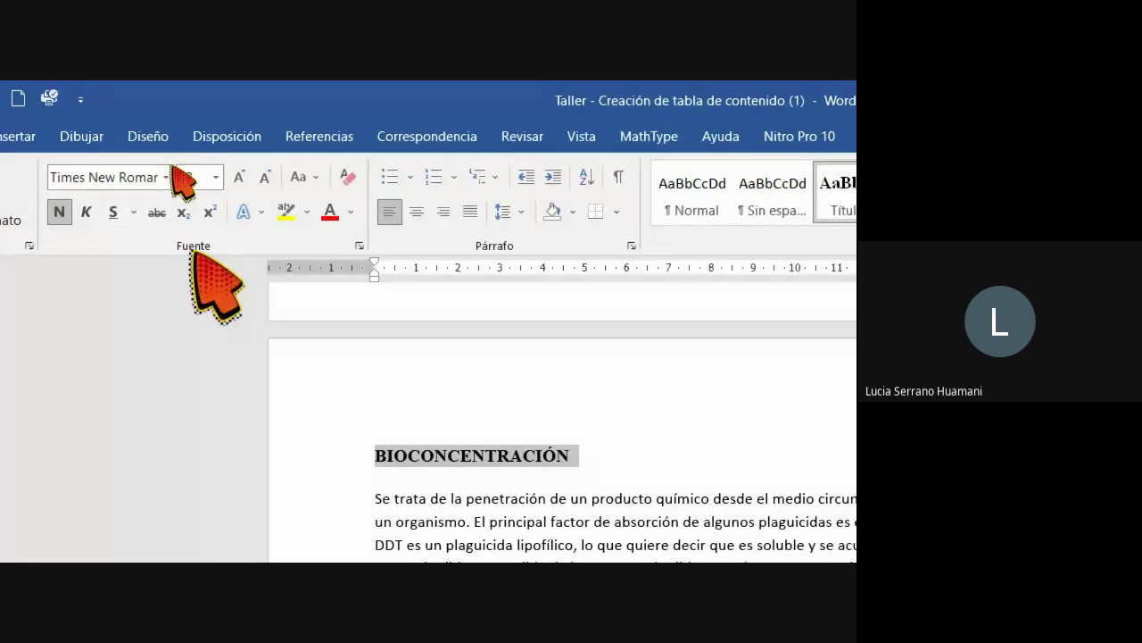
click(314, 178)
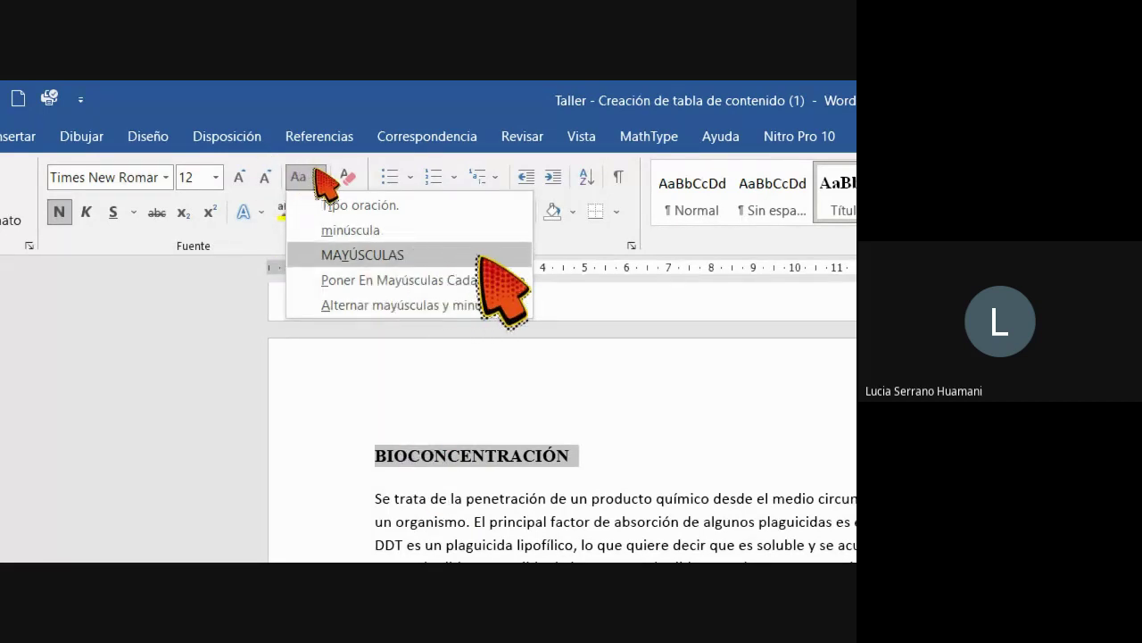
click(411, 280)
click(514, 456)
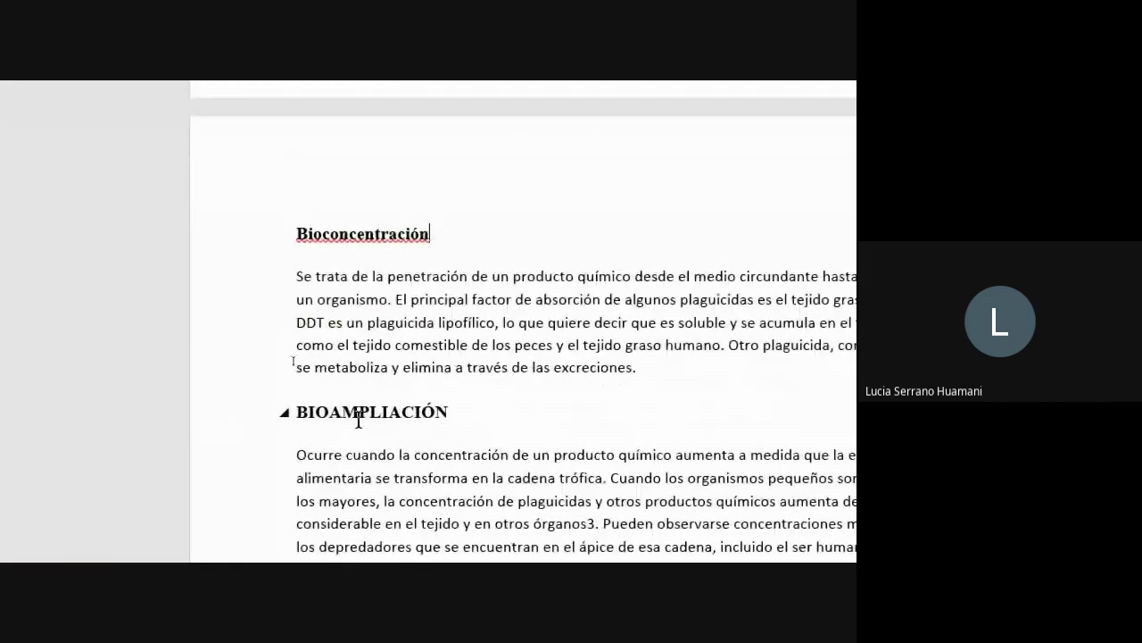
Change the heading "BIOAMPLIACIÓN" to sentence case
triple_click(358, 412)
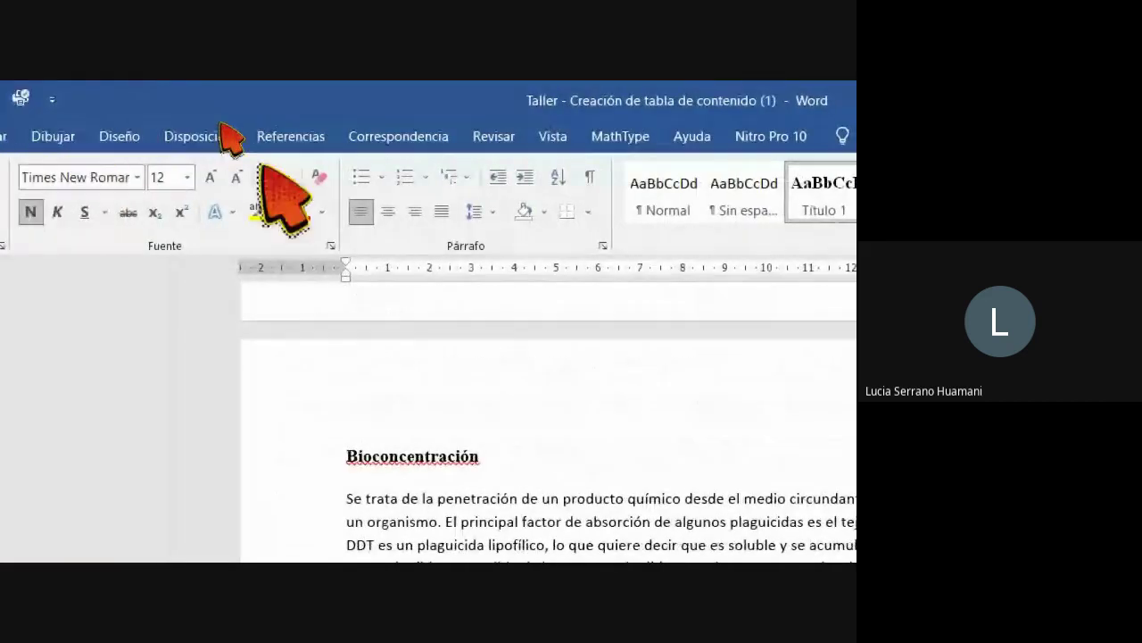
click(272, 177)
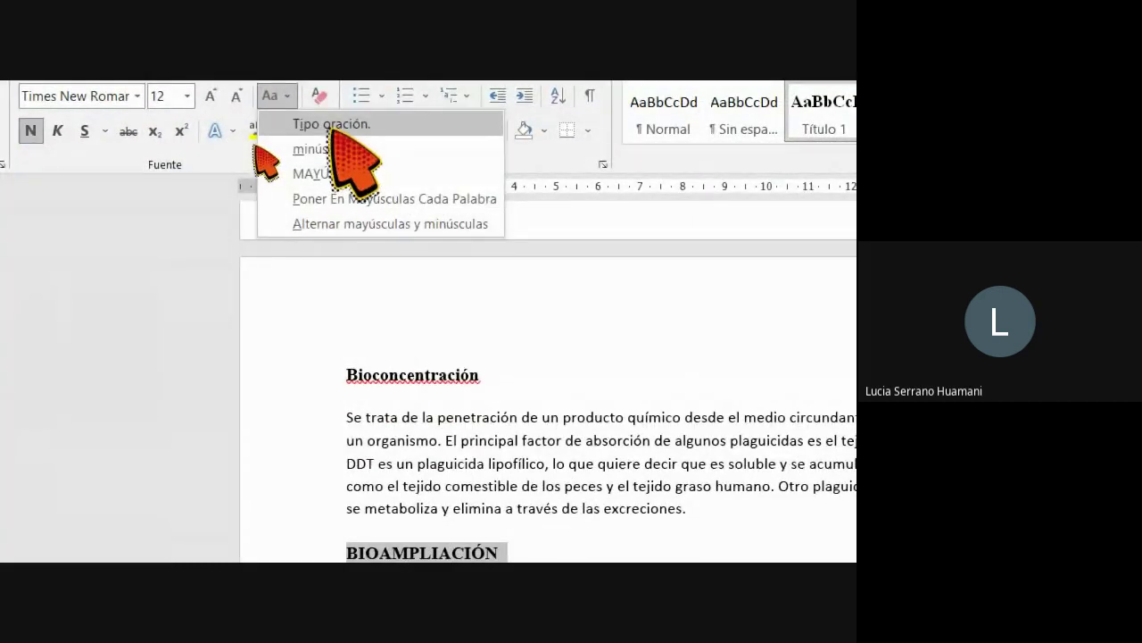
click(330, 125)
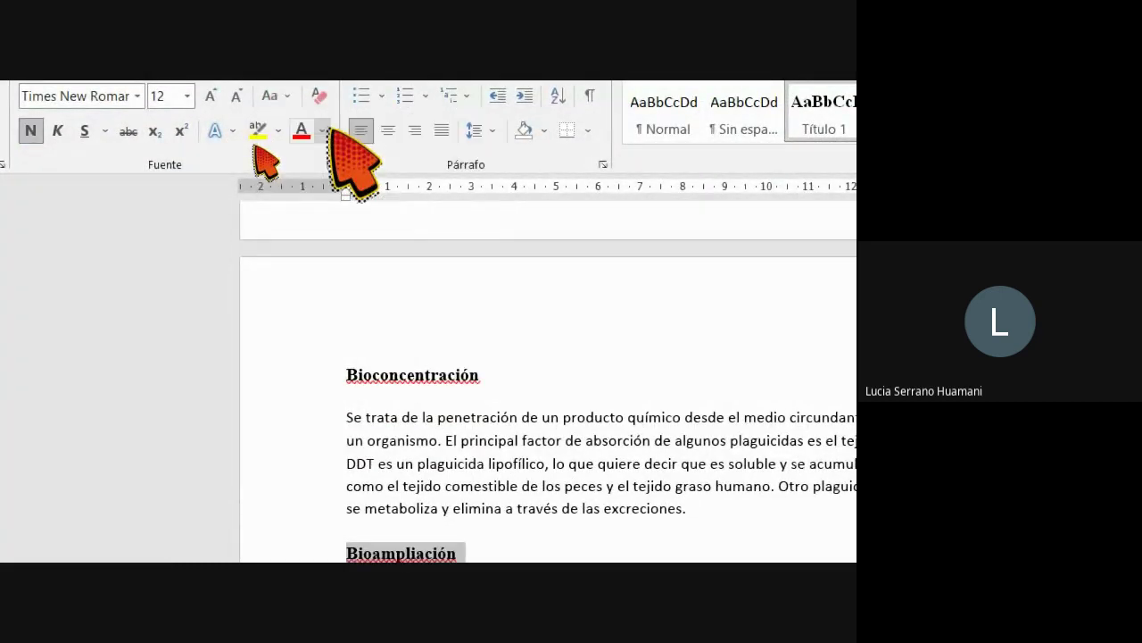
click(412, 407)
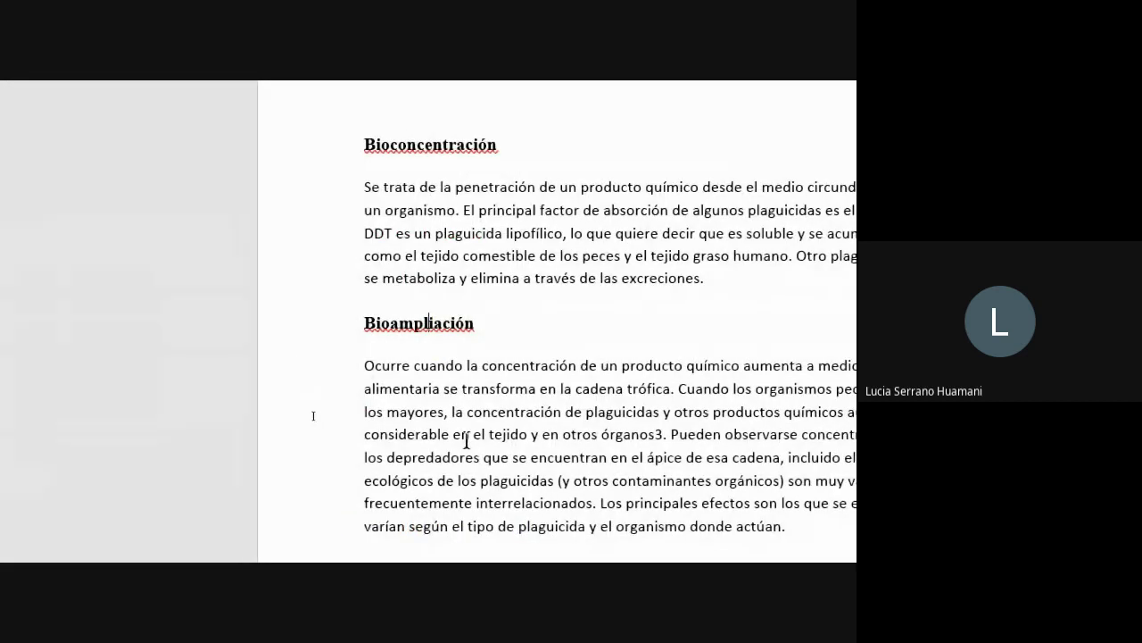
Change the heading "TÉCNICAS DE CONTROL DEL PROGRAMA 'MANEJO INTEGRADO DE PLAGAS'" to sentence case
scroll(466, 440, down, 3)
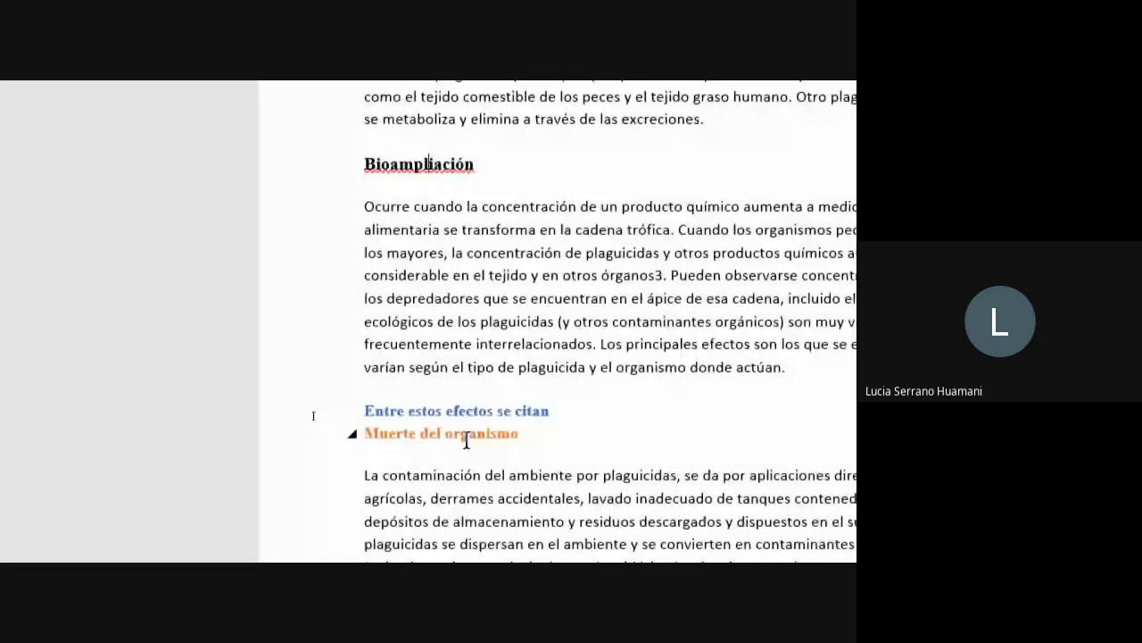
scroll(466, 440, down, 7)
scroll(466, 440, down, 17)
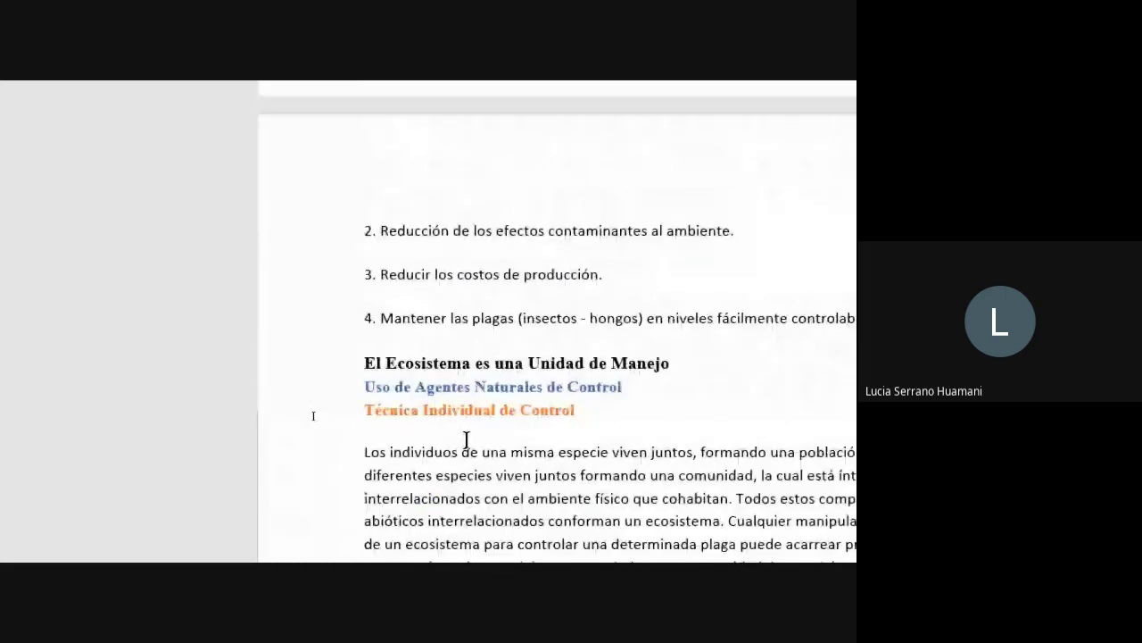
scroll(465, 440, down, 10)
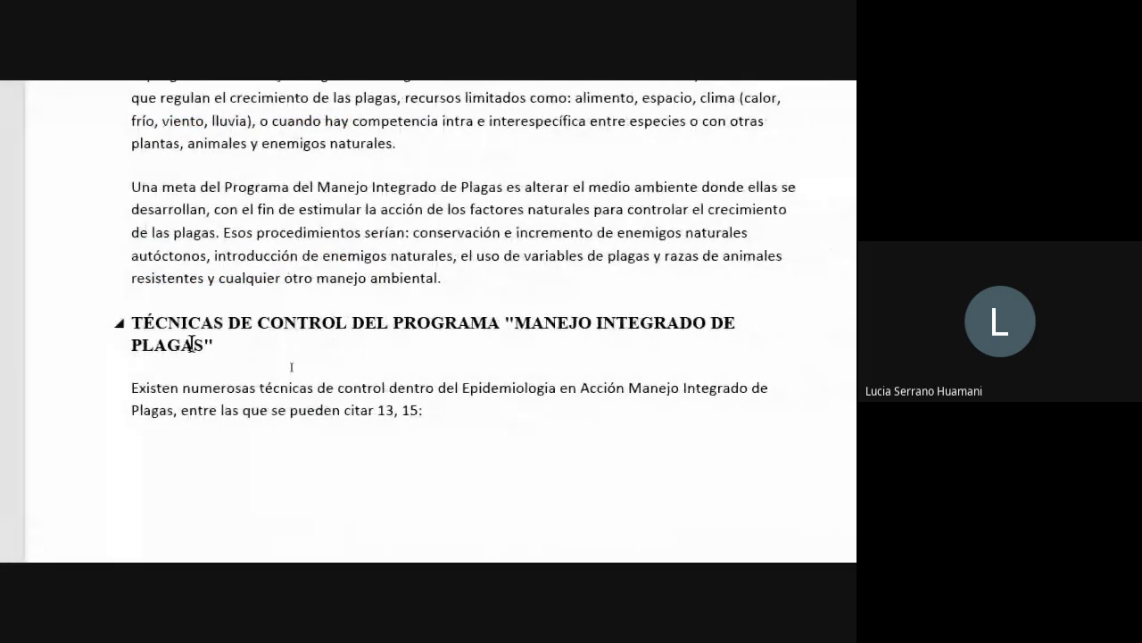
click(98, 332)
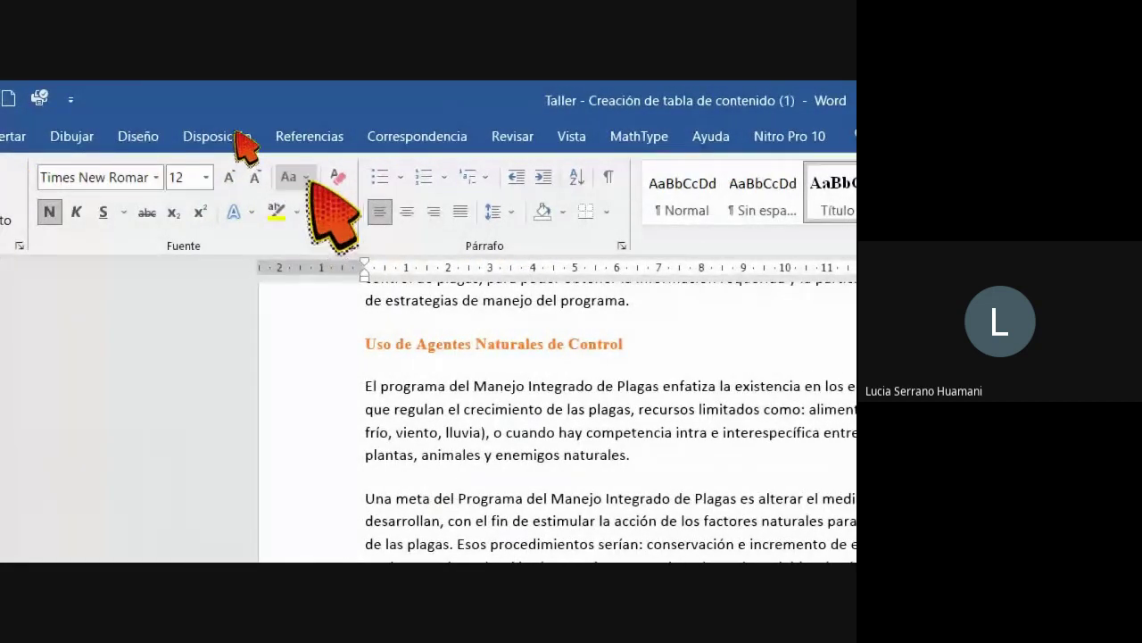
click(306, 177)
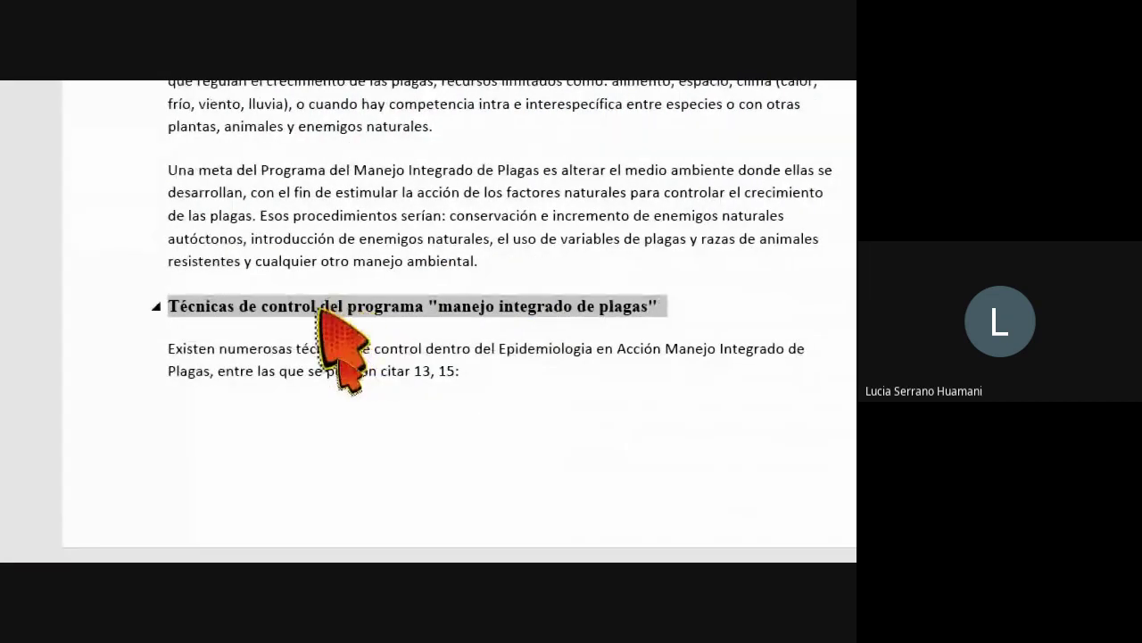
click(397, 326)
Review the remaining headings through the radiation section, checking their styles and capitalisation, and return to the document title
scroll(449, 546, down, 15)
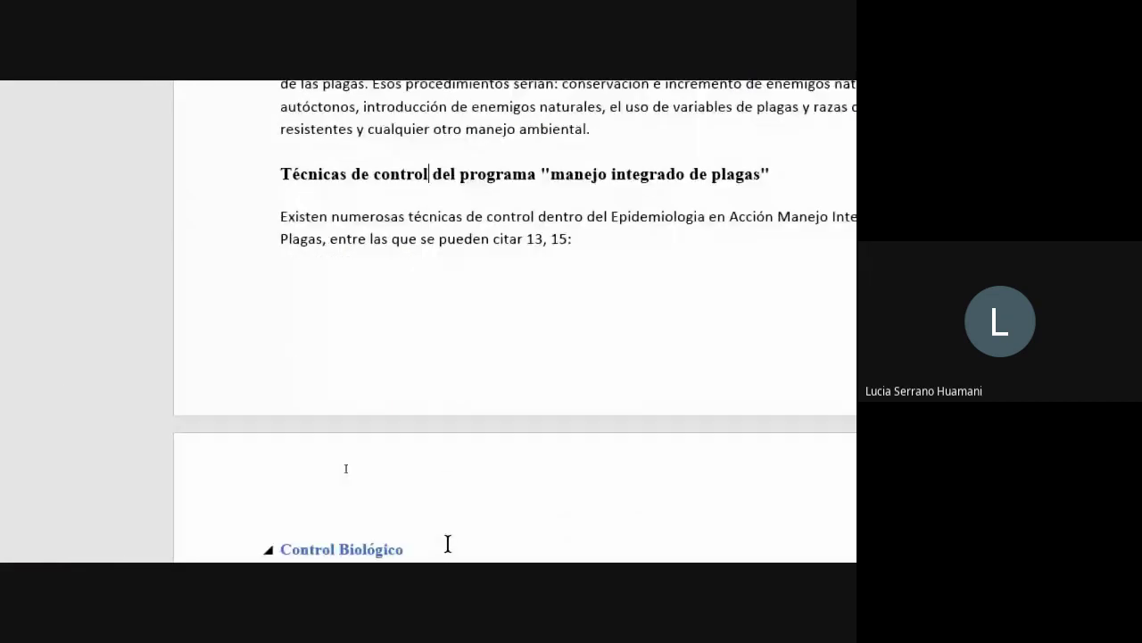
scroll(449, 543, down, 15)
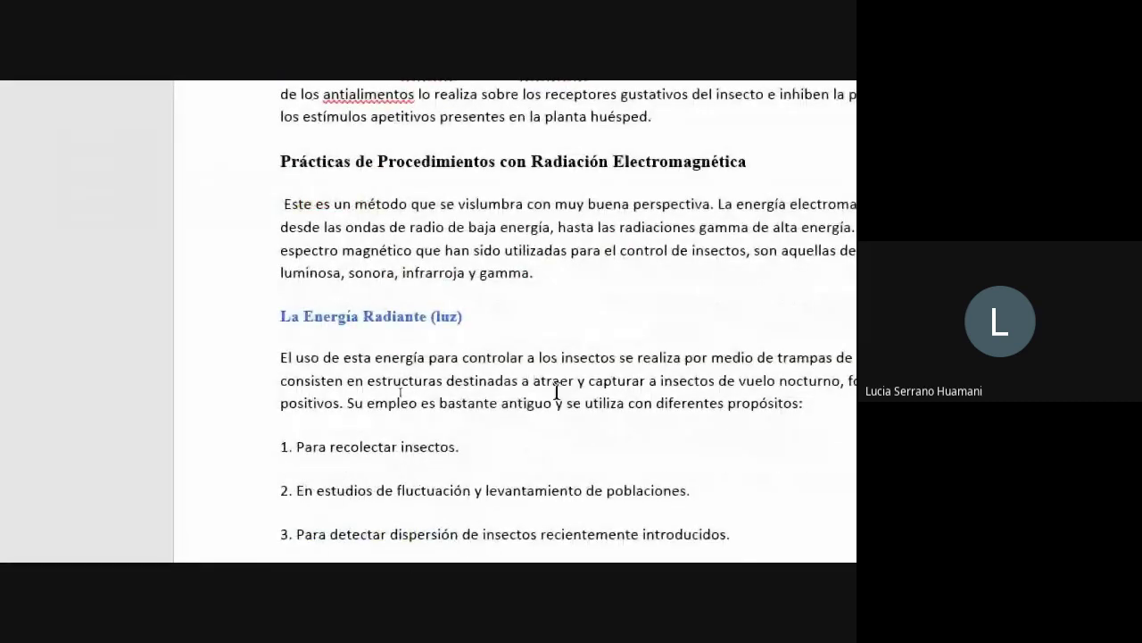
scroll(541, 459, down, 9)
scroll(543, 492, up, 10)
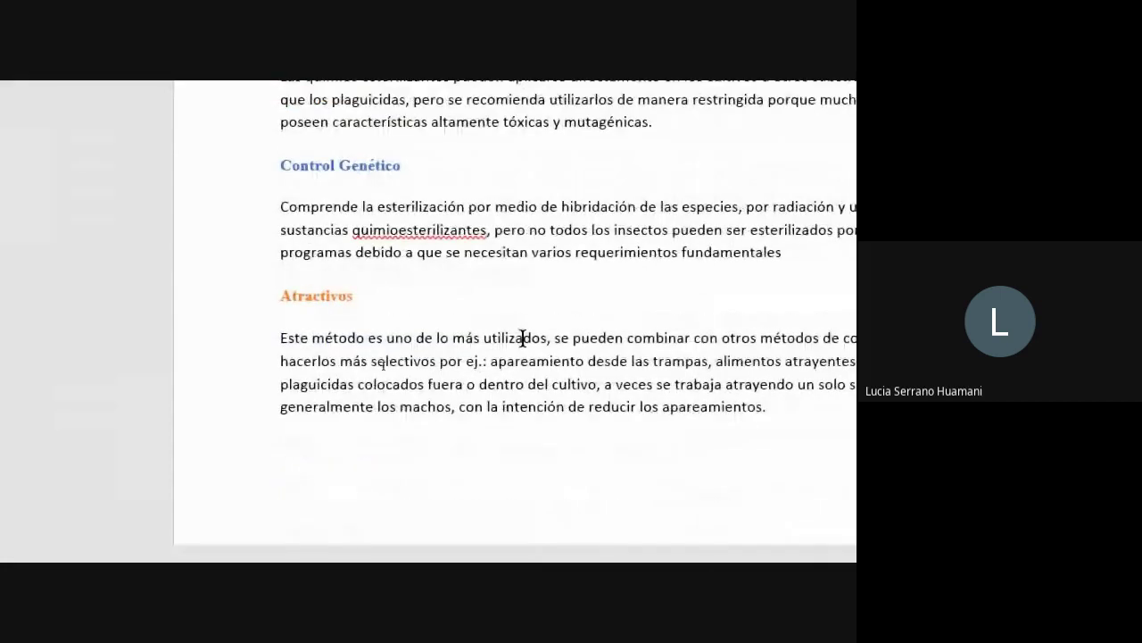
scroll(357, 418, up, 6)
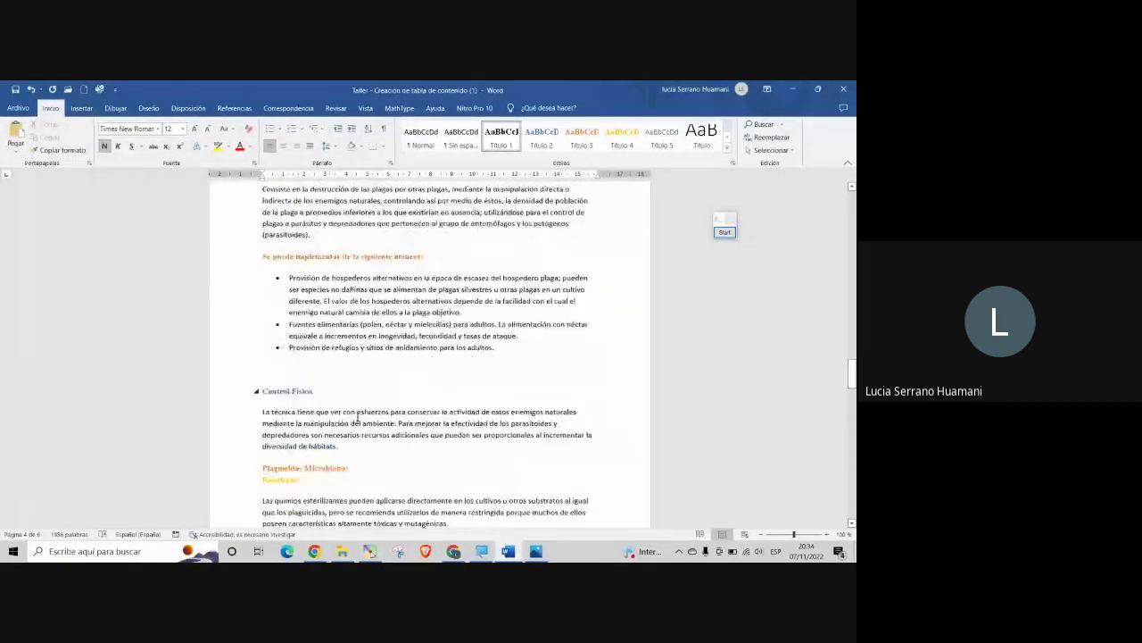
scroll(357, 418, up, 15)
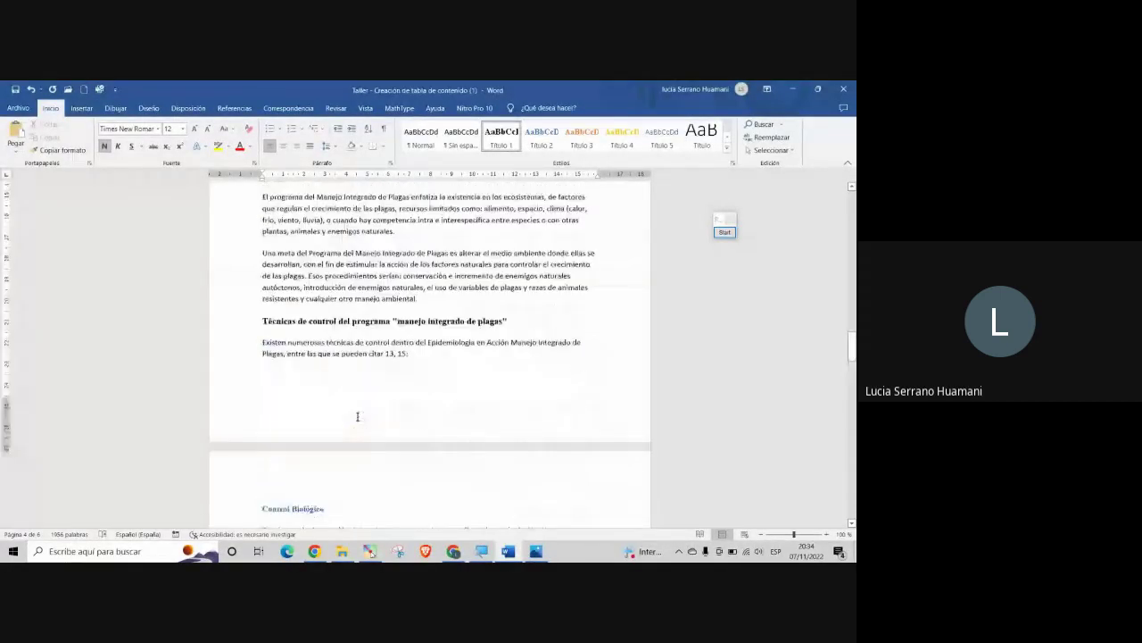
scroll(360, 413, up, 15)
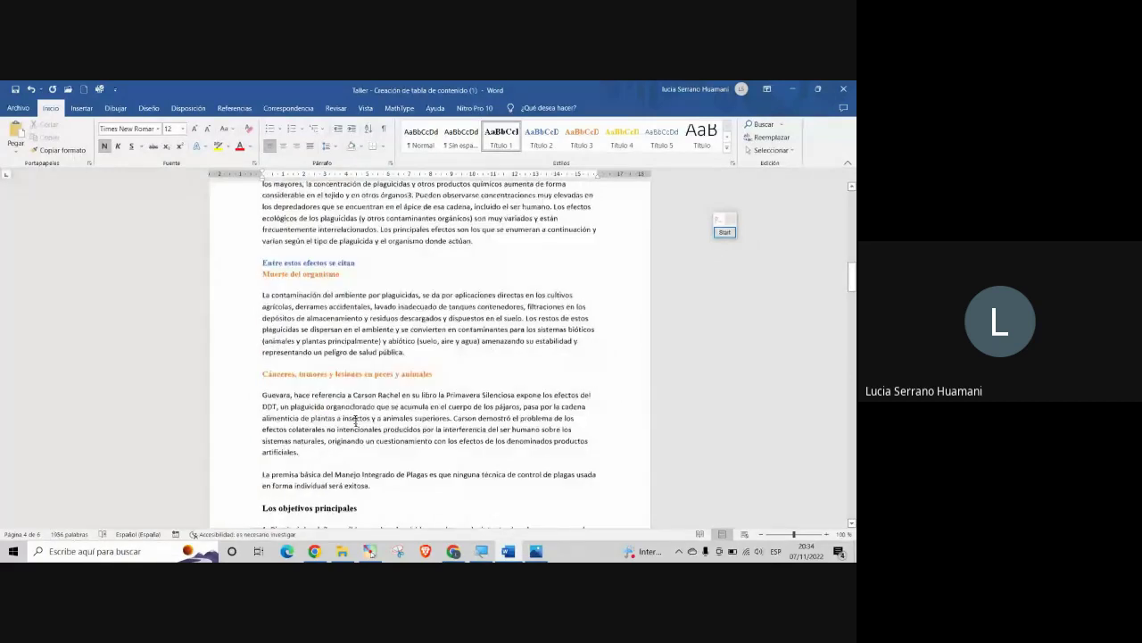
scroll(357, 419, up, 5)
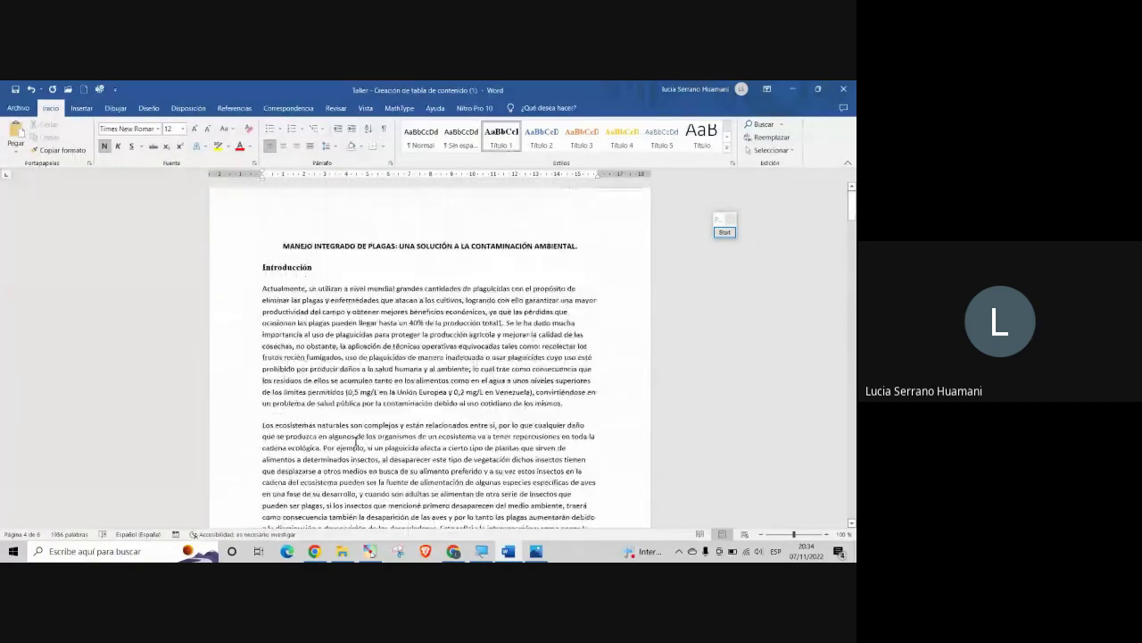
click(361, 340)
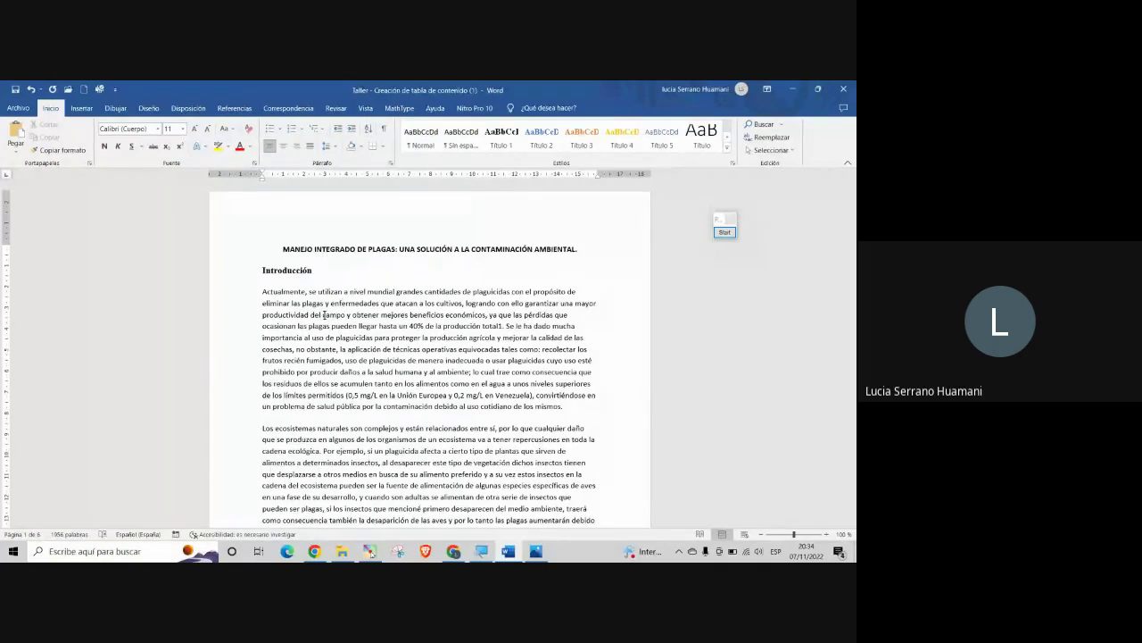
Insert a page break before the heading "Introducción" so that it starts on a new page
click(264, 270)
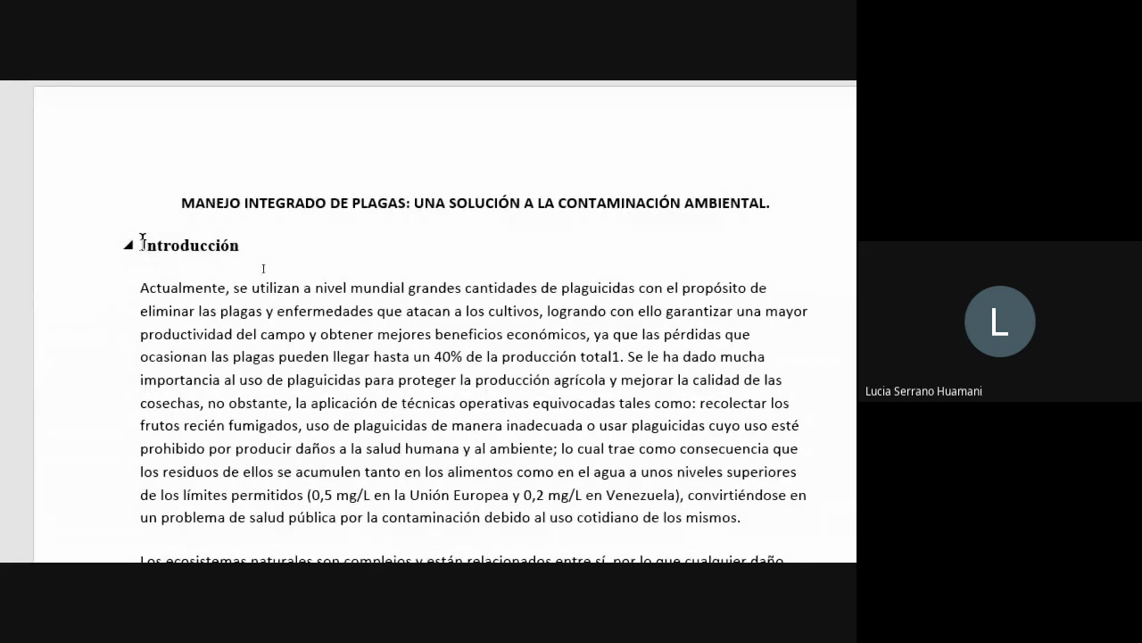
scroll(22, 275, left, 1)
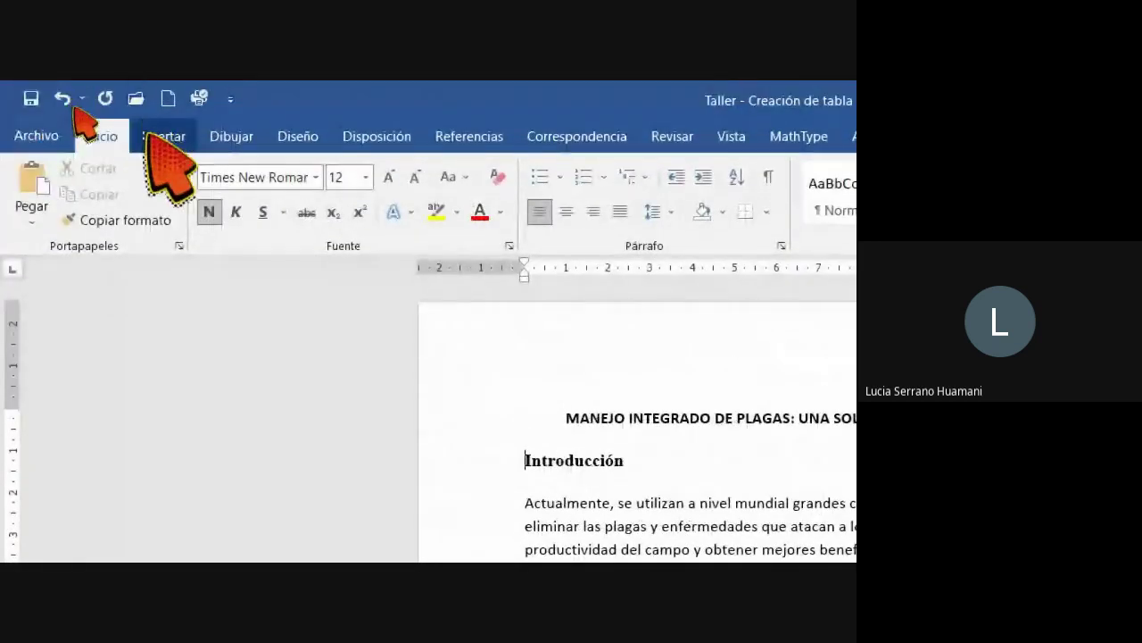
click(159, 135)
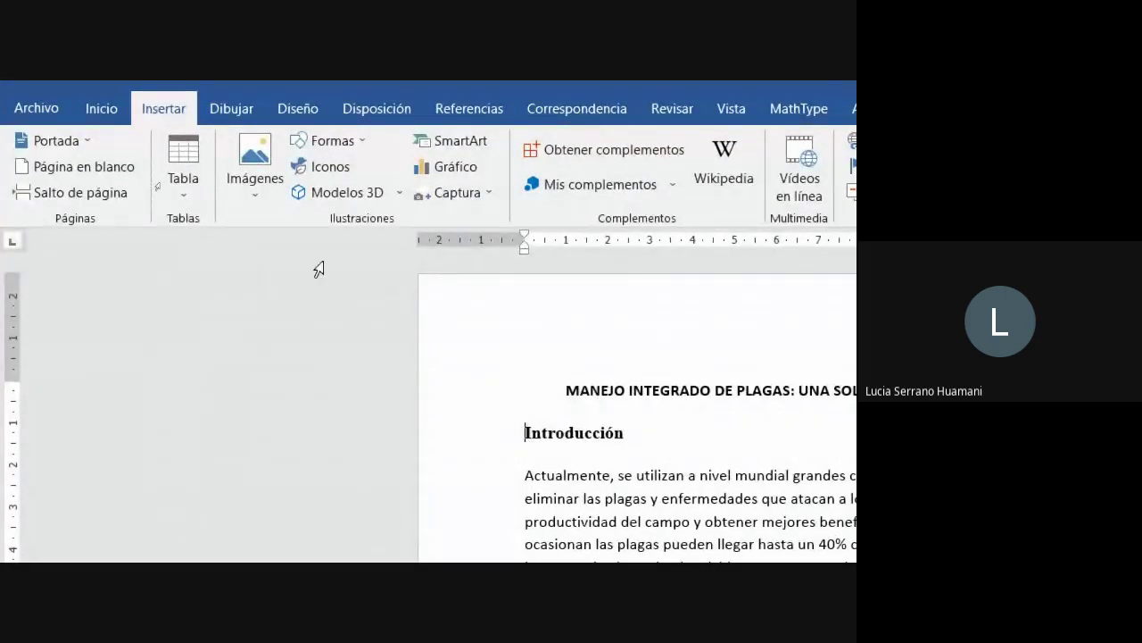
click(58, 207)
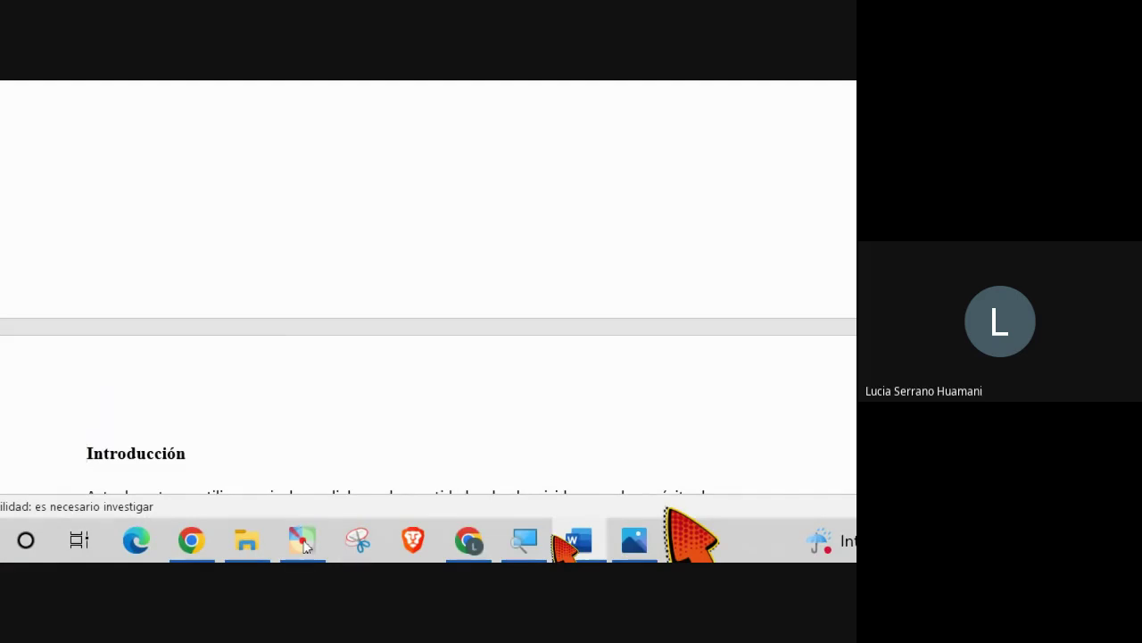
scroll(362, 433, up, 10)
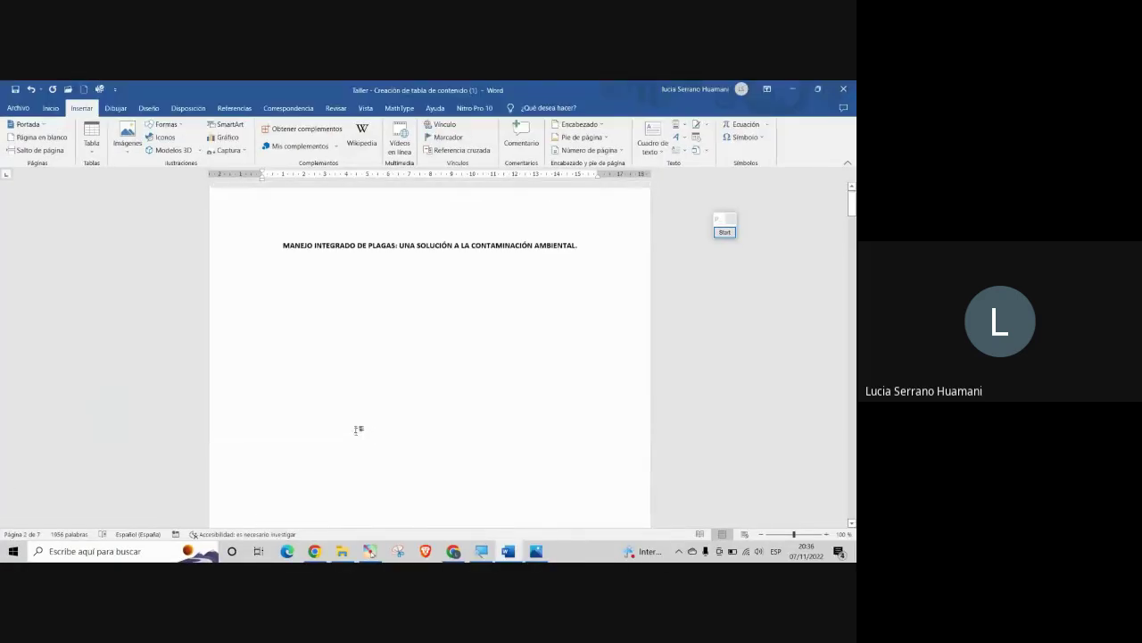
Insert a table of contents in the Tabla automática 1 format on the blank line below the document title
click(247, 282)
click(268, 281)
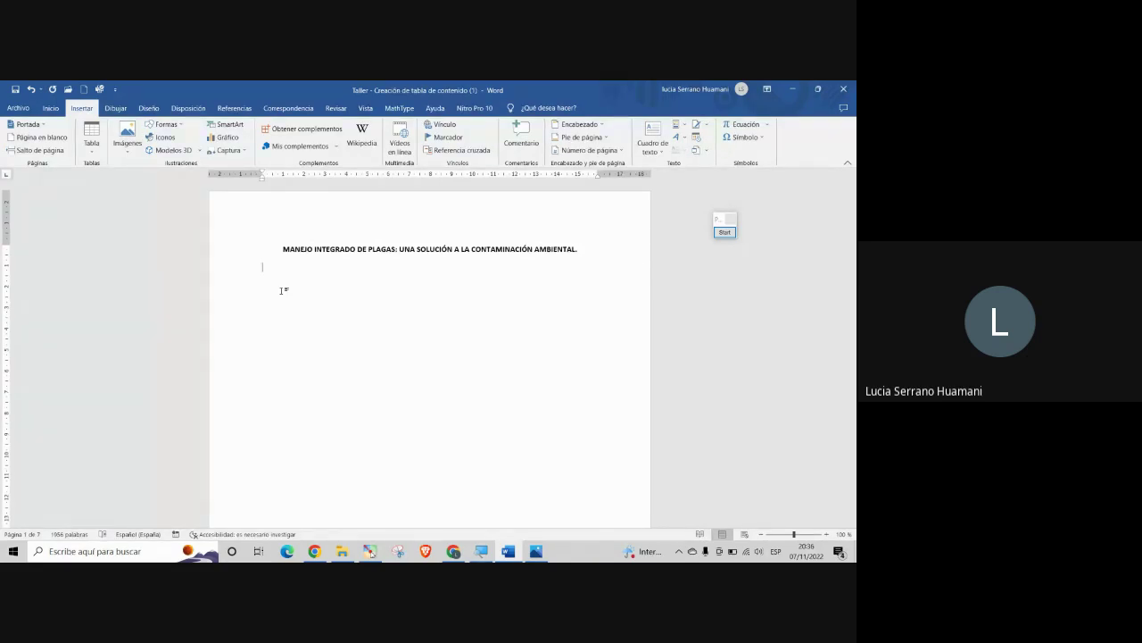
scroll(359, 416, down, 10)
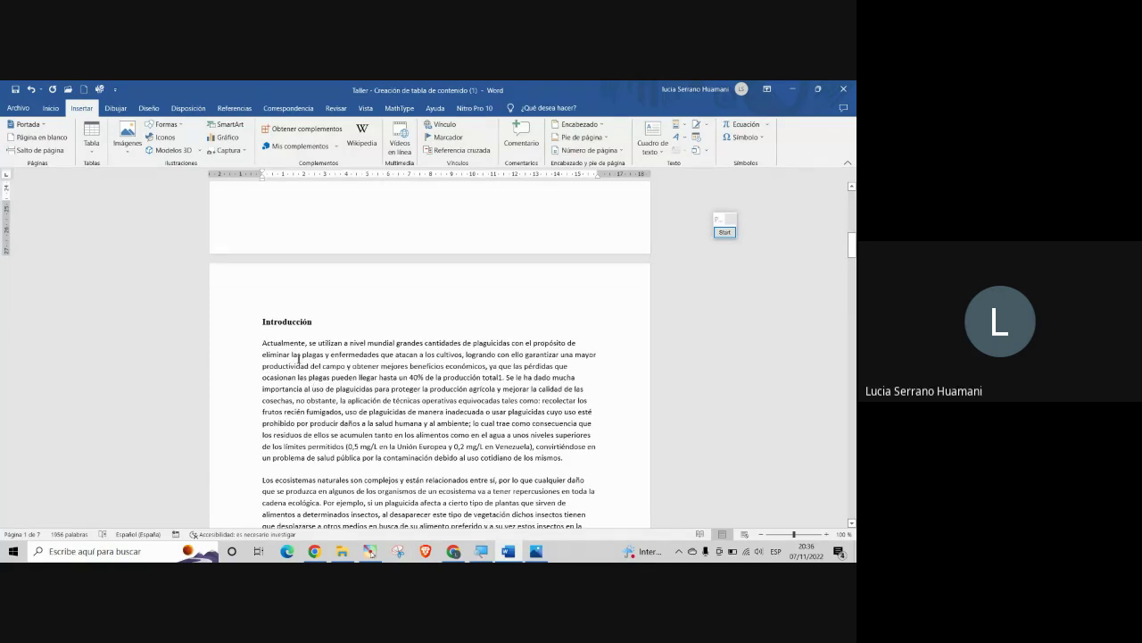
scroll(292, 361, up, 10)
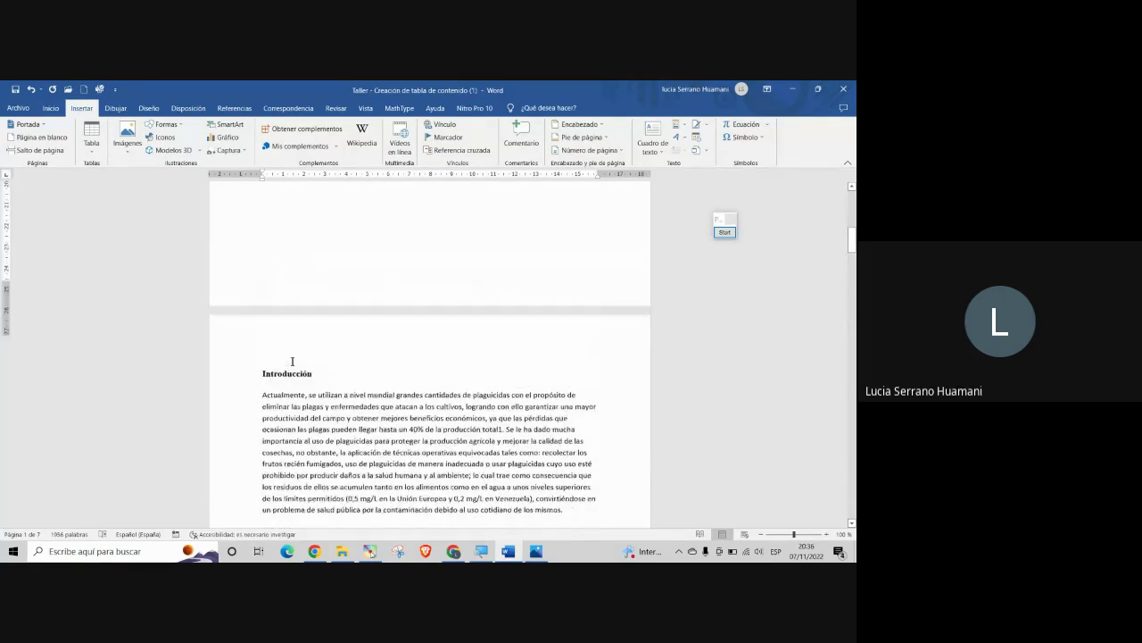
scroll(293, 362, down, 10)
scroll(293, 366, down, 6)
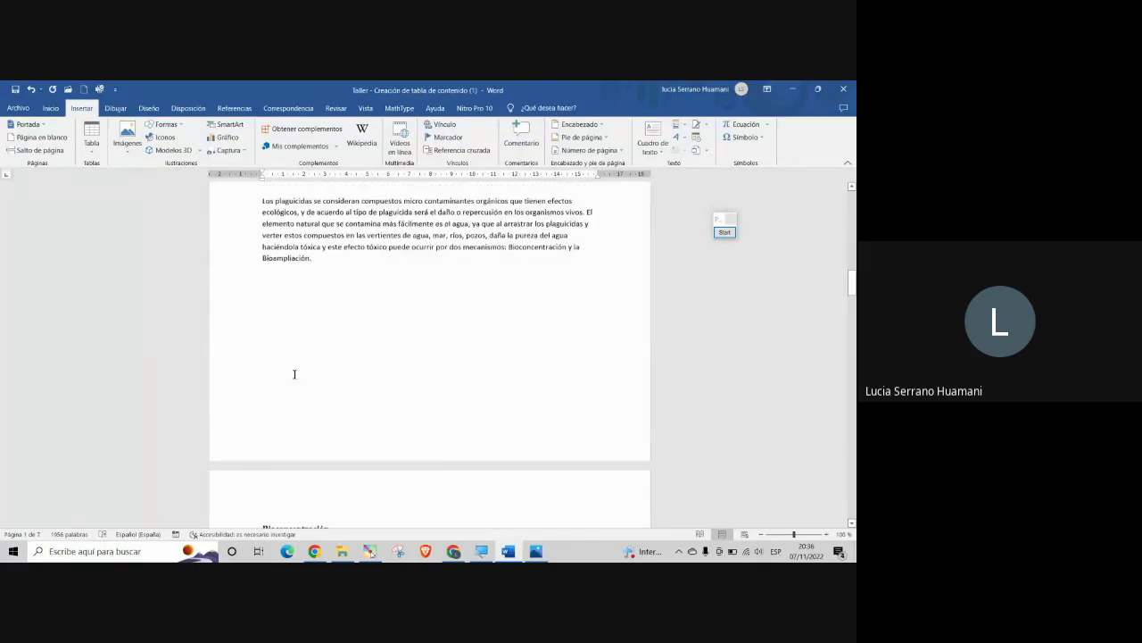
scroll(294, 375, up, 9)
scroll(295, 375, up, 10)
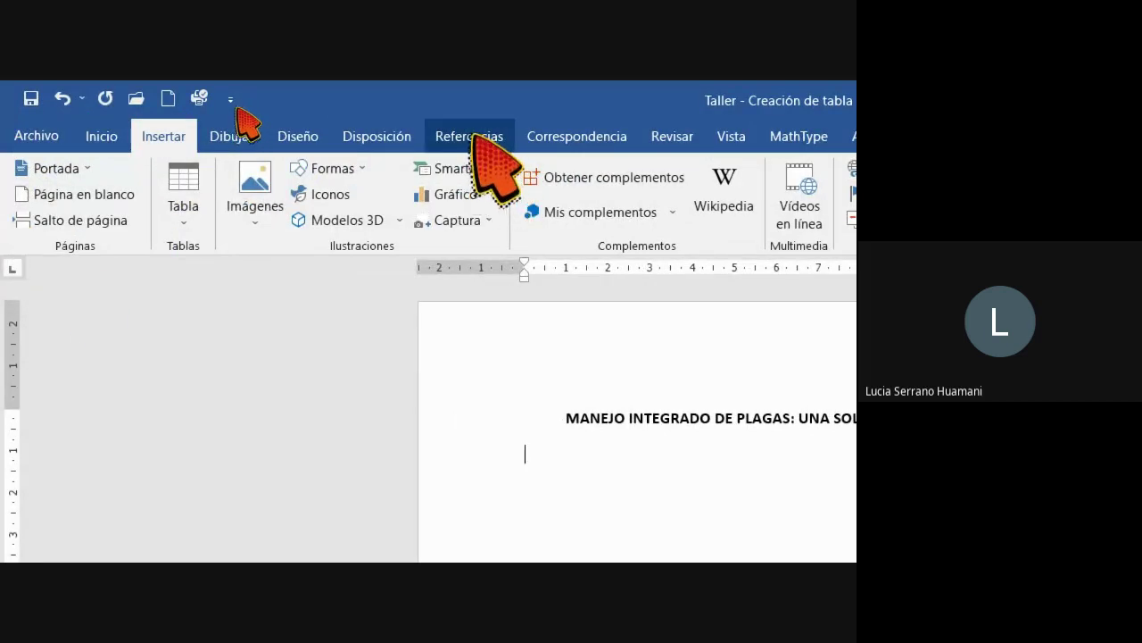
click(475, 140)
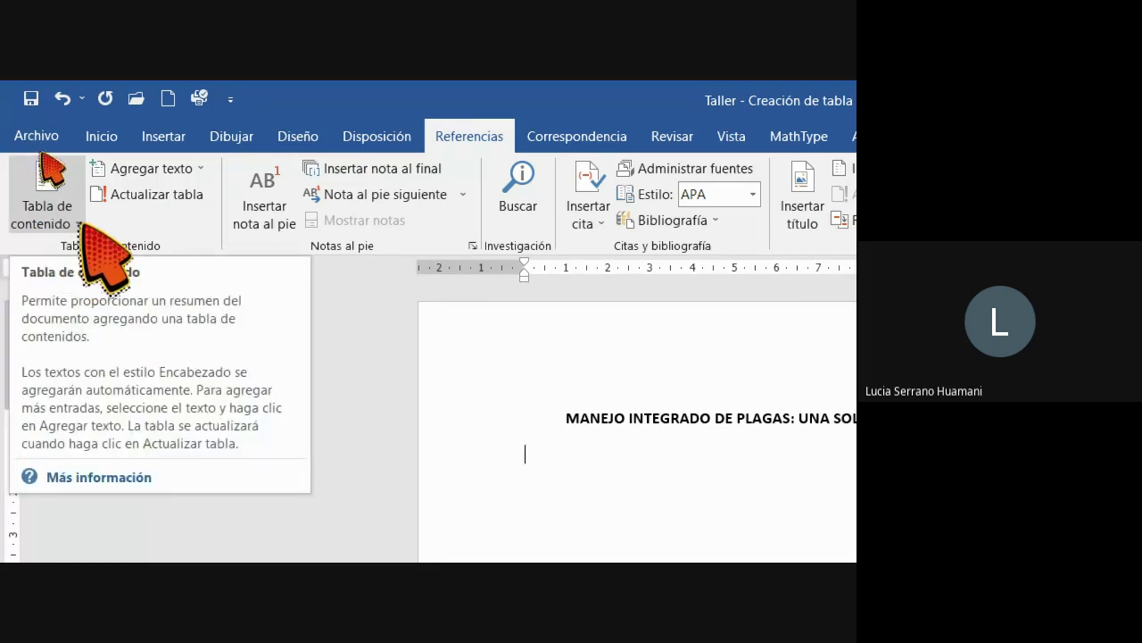
click(75, 218)
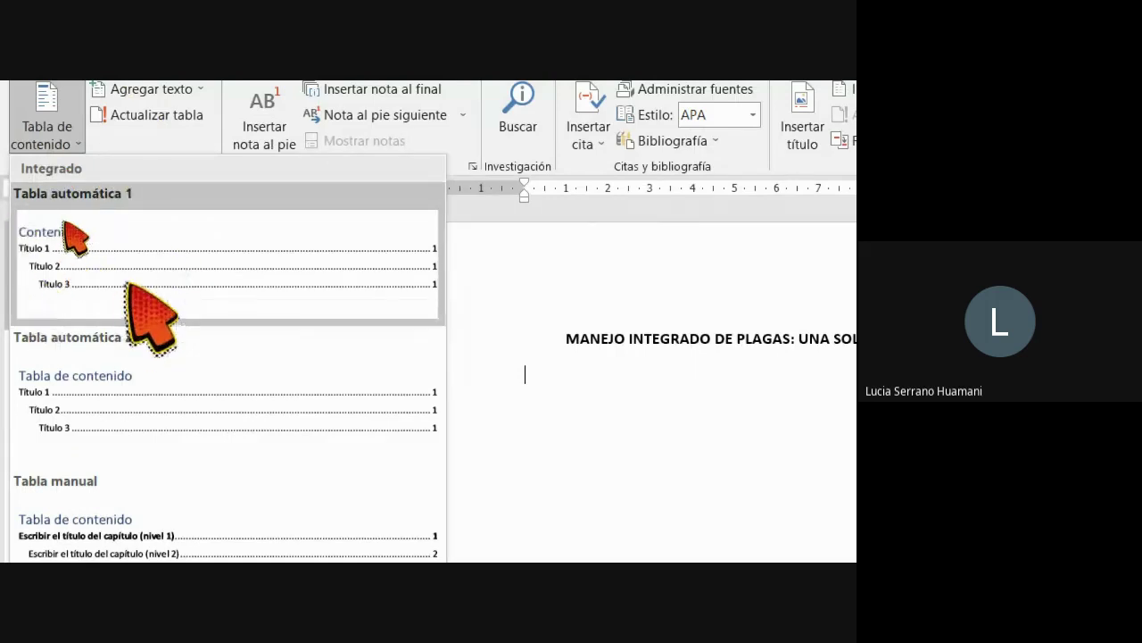
click(121, 225)
scroll(370, 476, up, 5)
scroll(383, 454, up, 5)
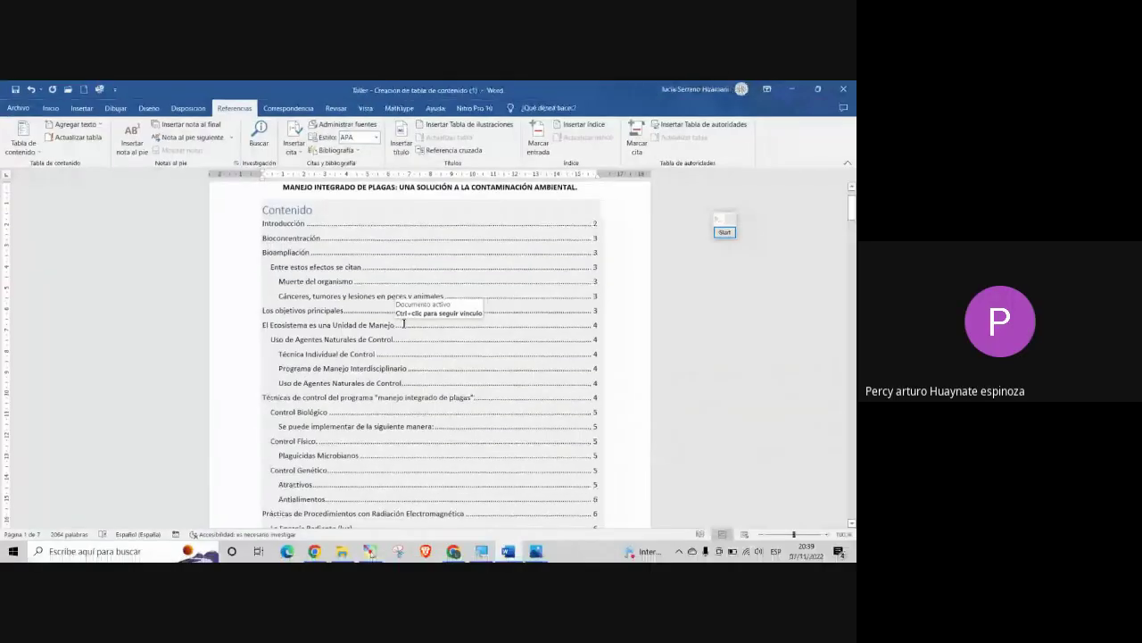
scroll(432, 412, up, 2)
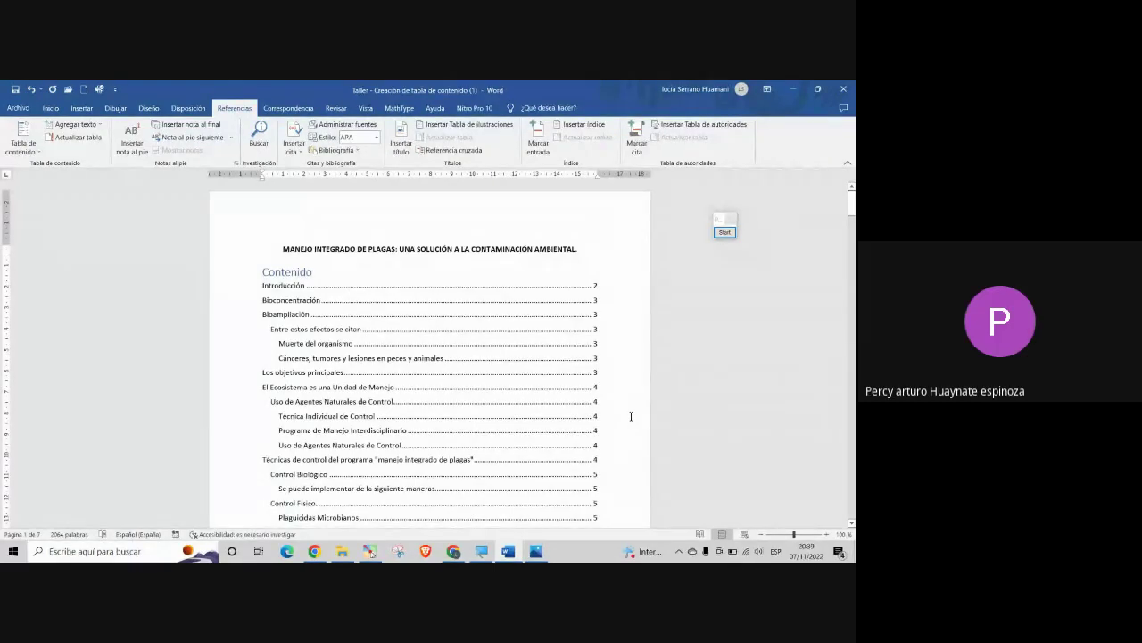
Switch to the Google Meet call, mute the participant whose microphone is open, and return to the Word document
click(453, 551)
right_click(525, 300)
click(505, 300)
click(505, 304)
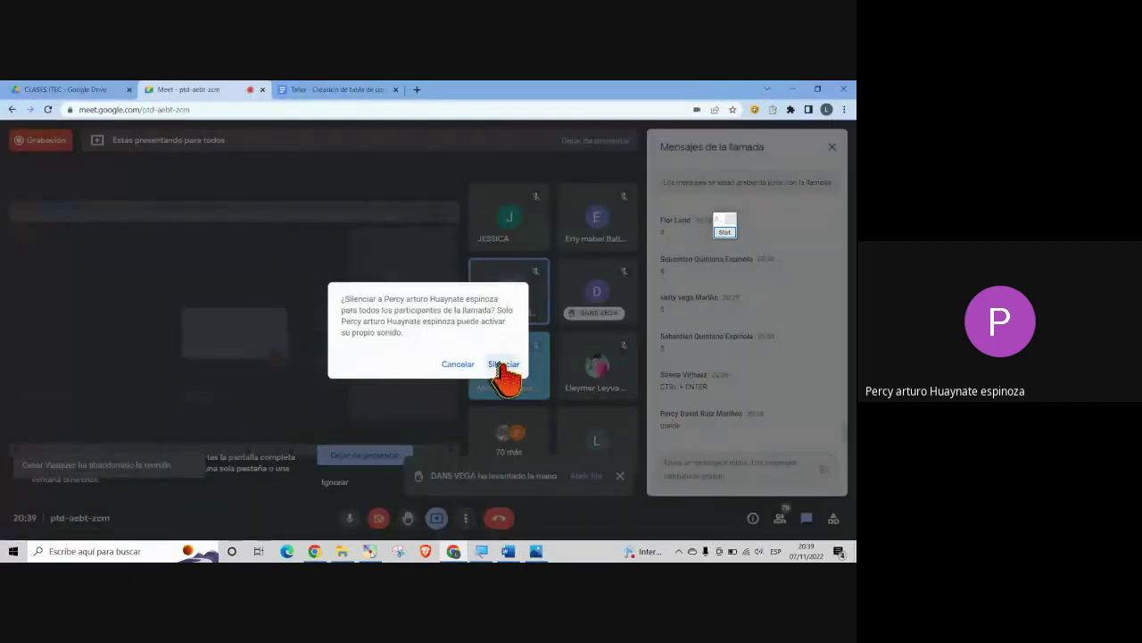
click(502, 364)
key(alt+Tab)
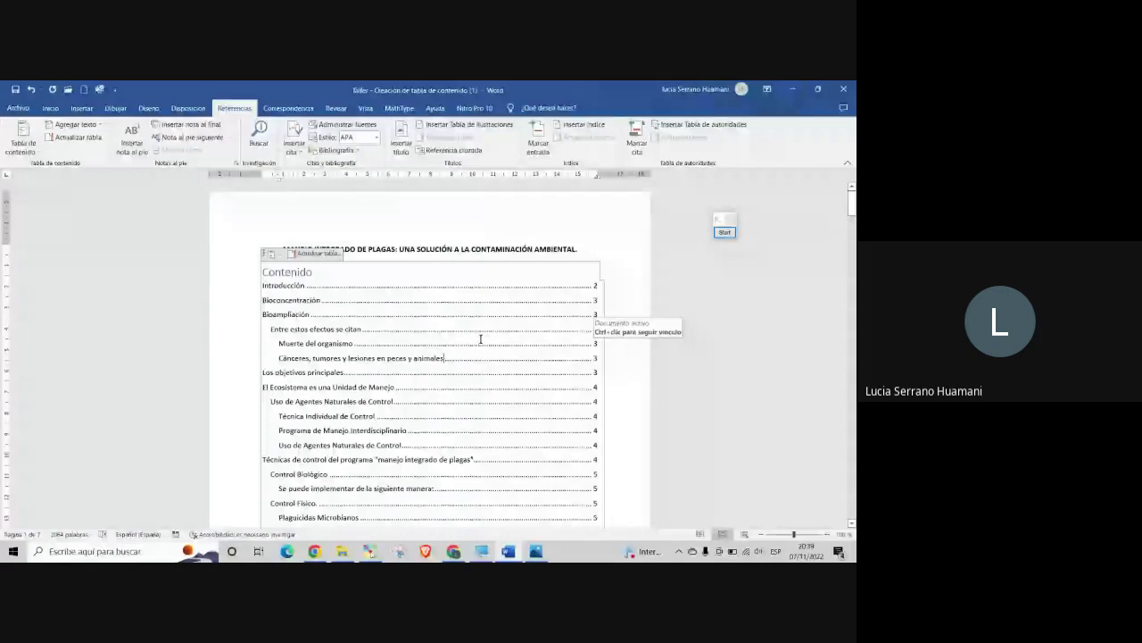
Check the call's chat messages in Google Meet and look over the entries of the table of contents in Word
key(alt+Tab)
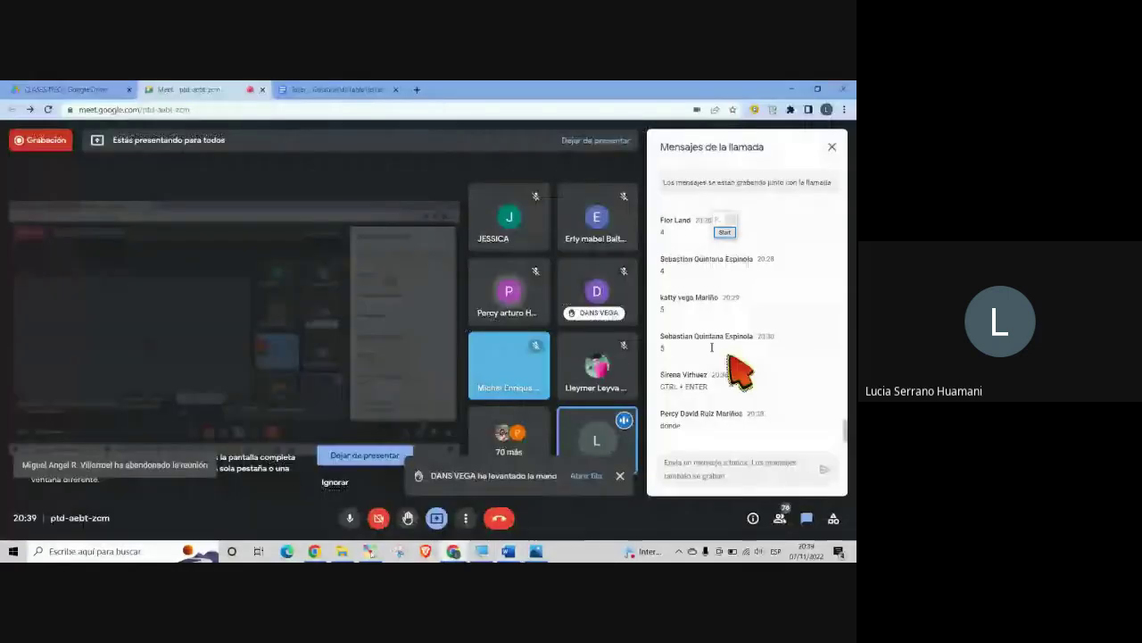
key(alt+Tab)
click(317, 286)
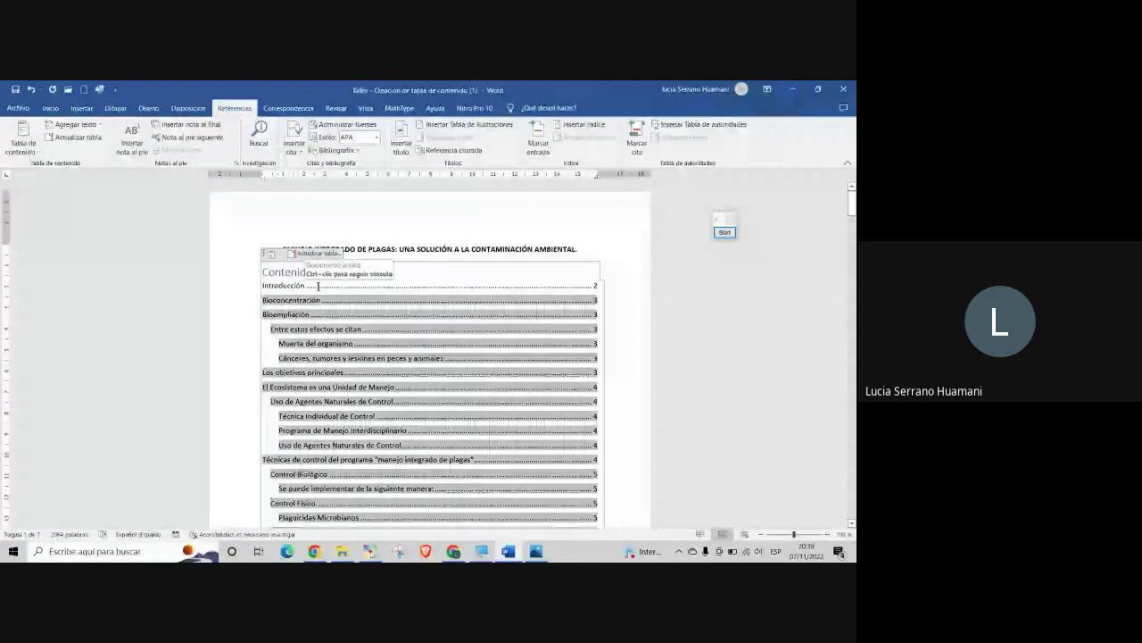
key(alt+Tab)
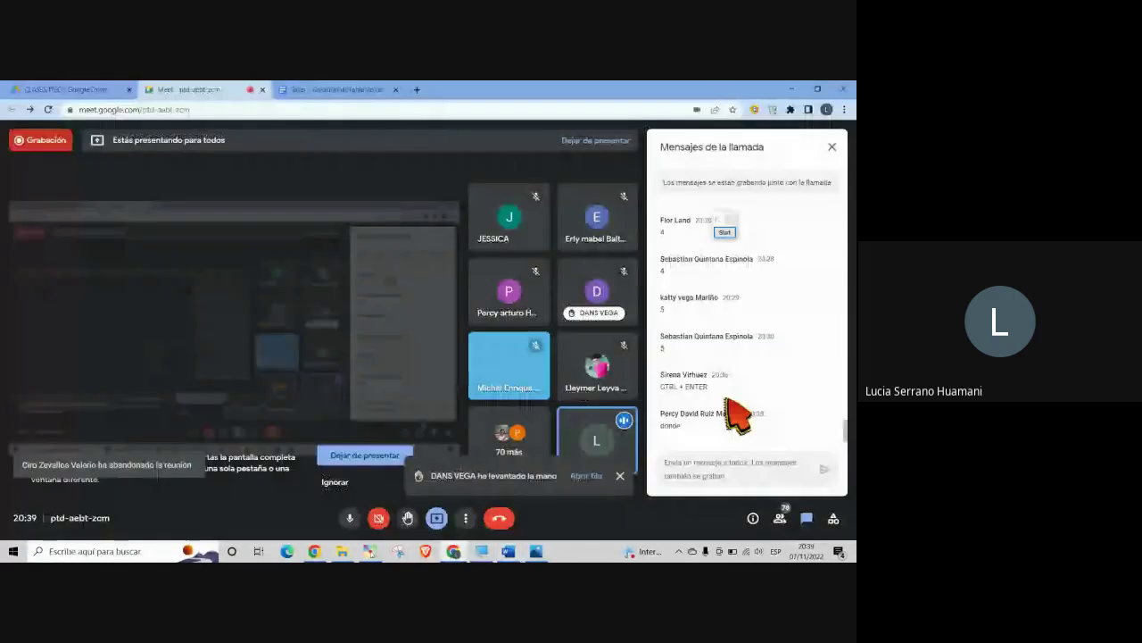
key(alt+Tab)
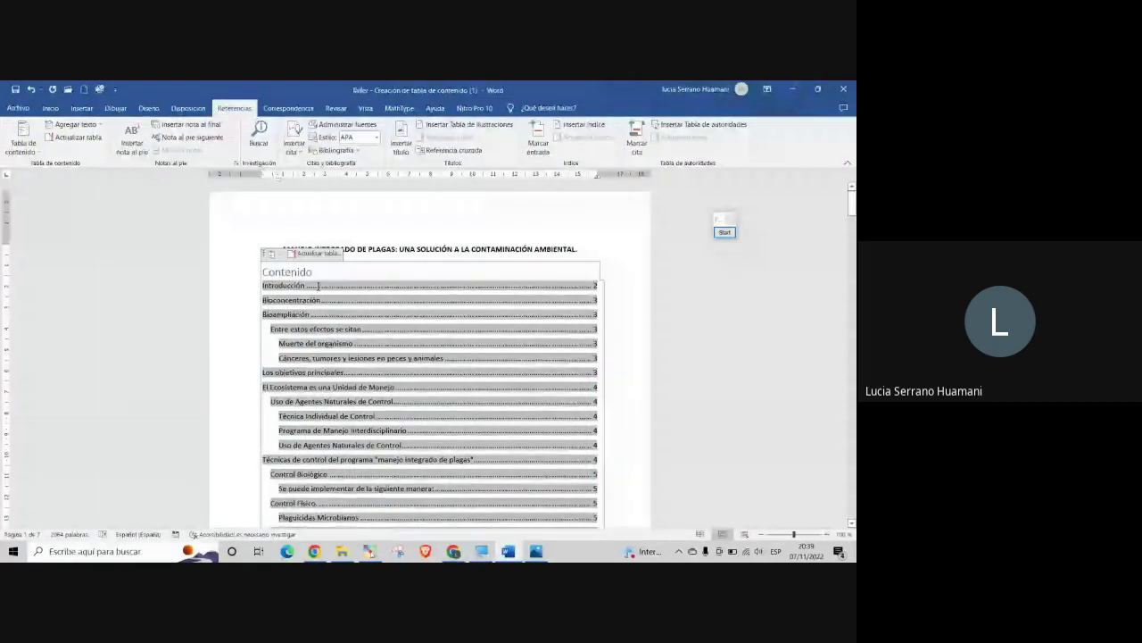
scroll(483, 471, down, 2)
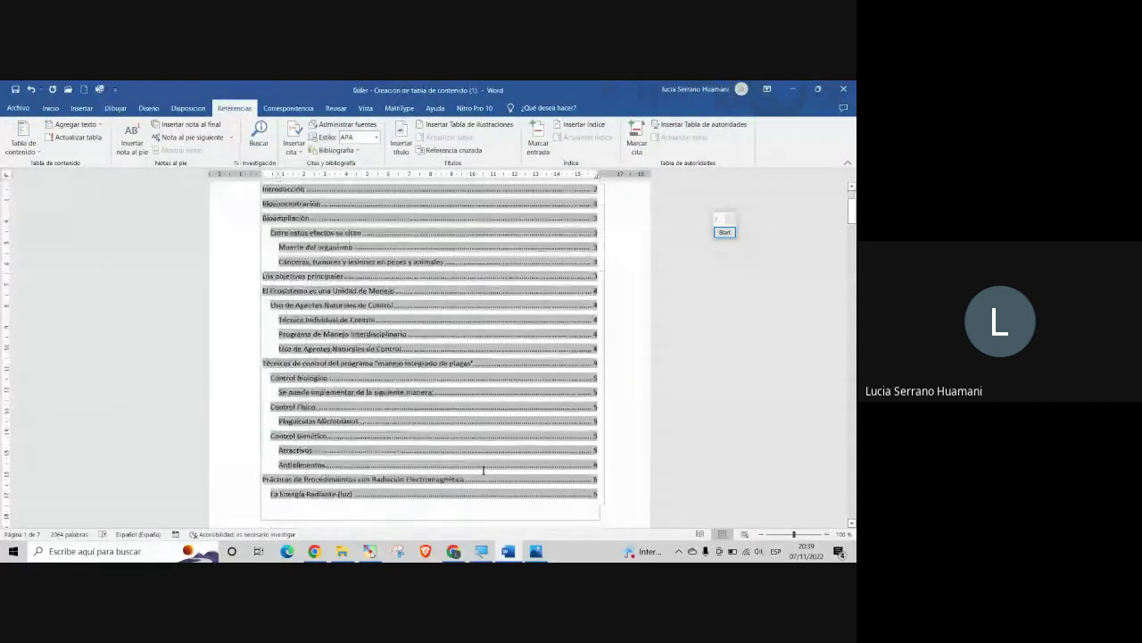
scroll(319, 342, up, 2)
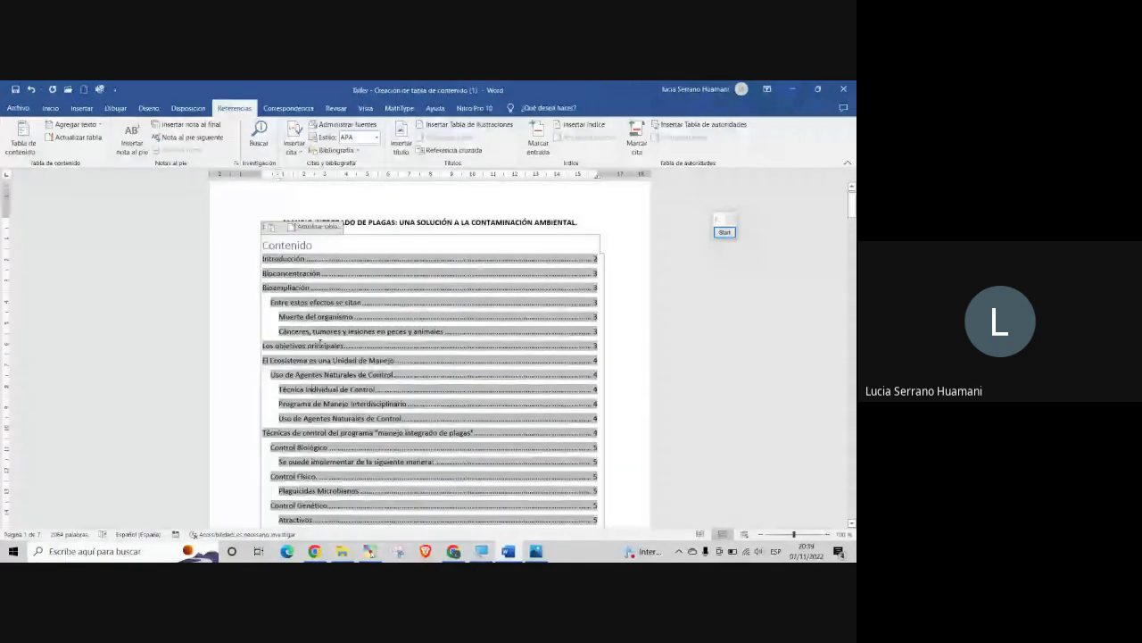
Look through the table of contents' entries and page numbers, then switch to the reference image INDICE.jpeg in Photos and magnify it for comparison
click(334, 245)
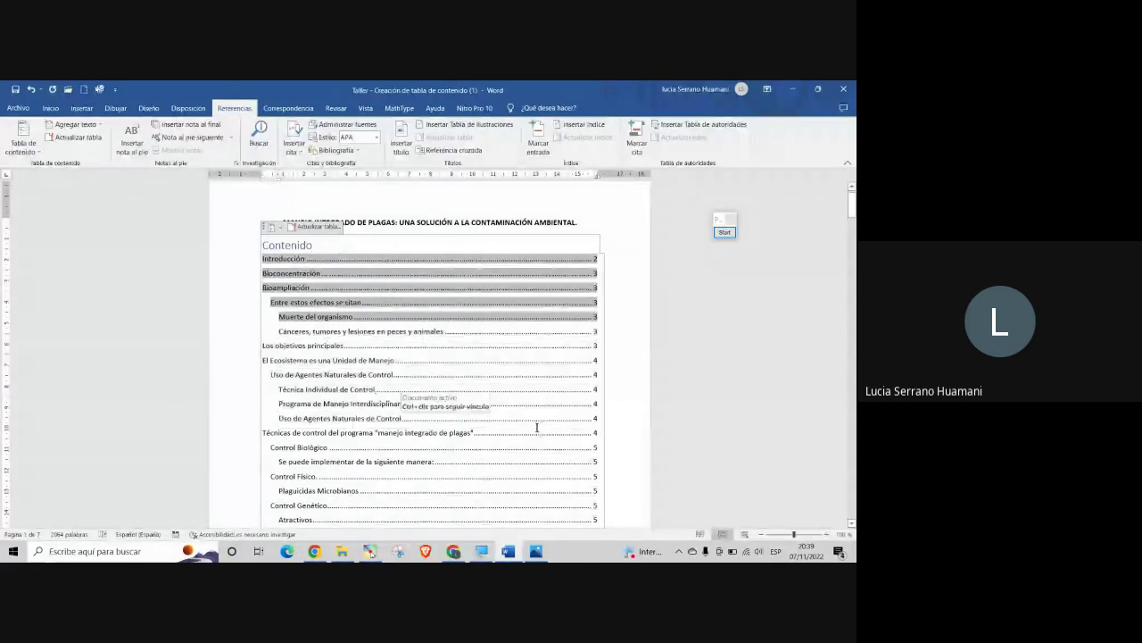
scroll(534, 428, down, 3)
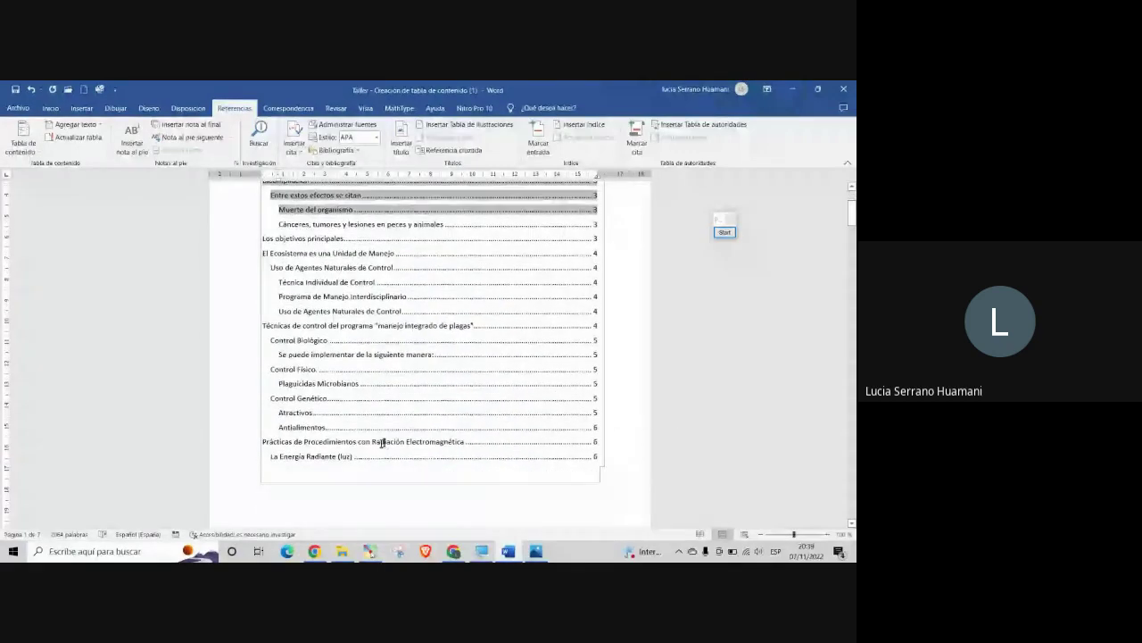
scroll(382, 443, up, 4)
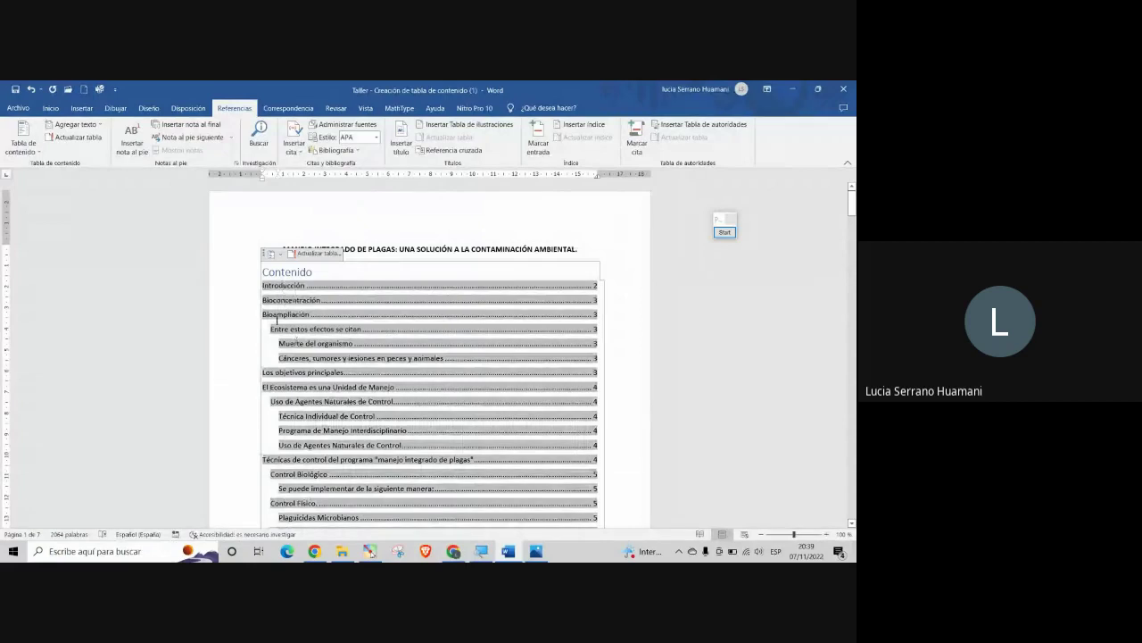
click(290, 343)
scroll(330, 469, down, 2)
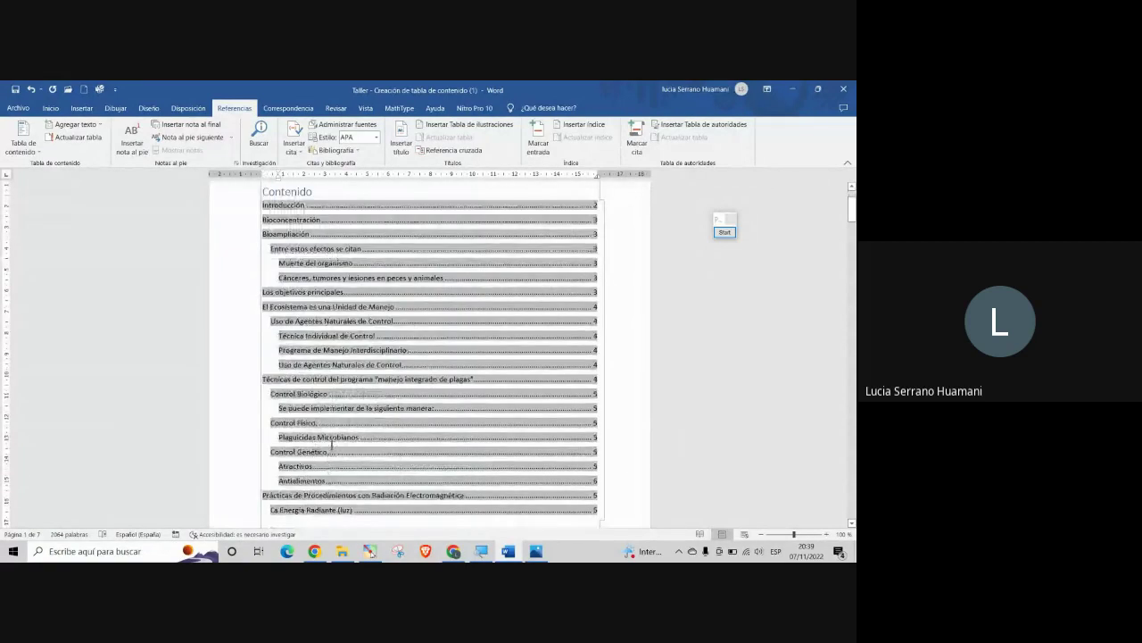
scroll(338, 437, up, 1)
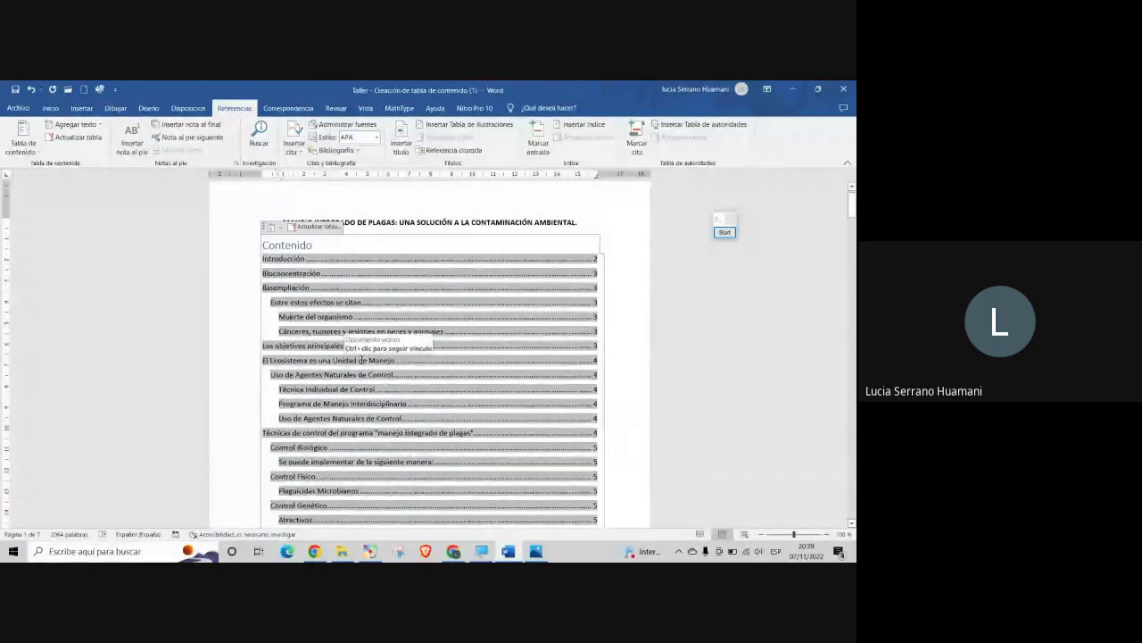
scroll(379, 449, down, 2)
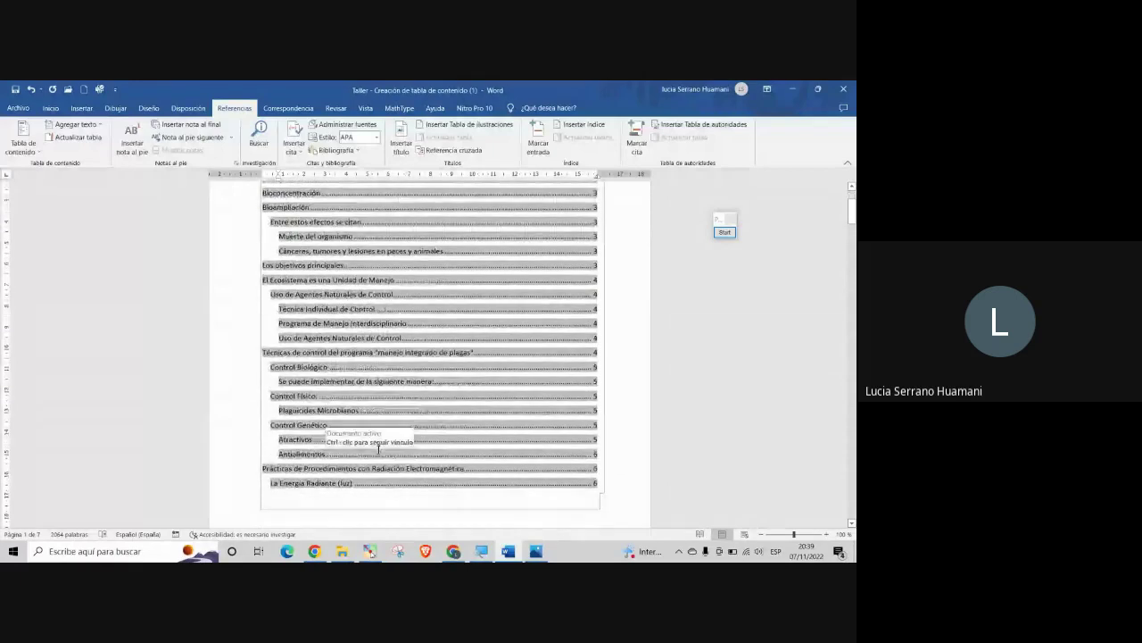
scroll(617, 492, up, 2)
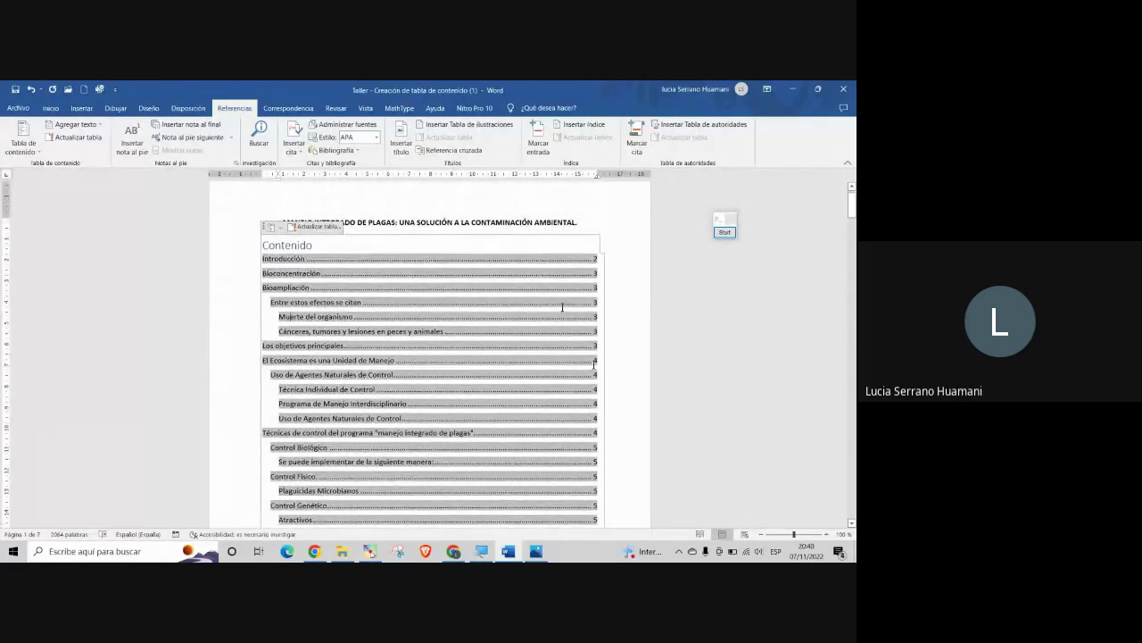
scroll(553, 459, down, 2)
click(617, 484)
scroll(614, 489, up, 2)
click(536, 550)
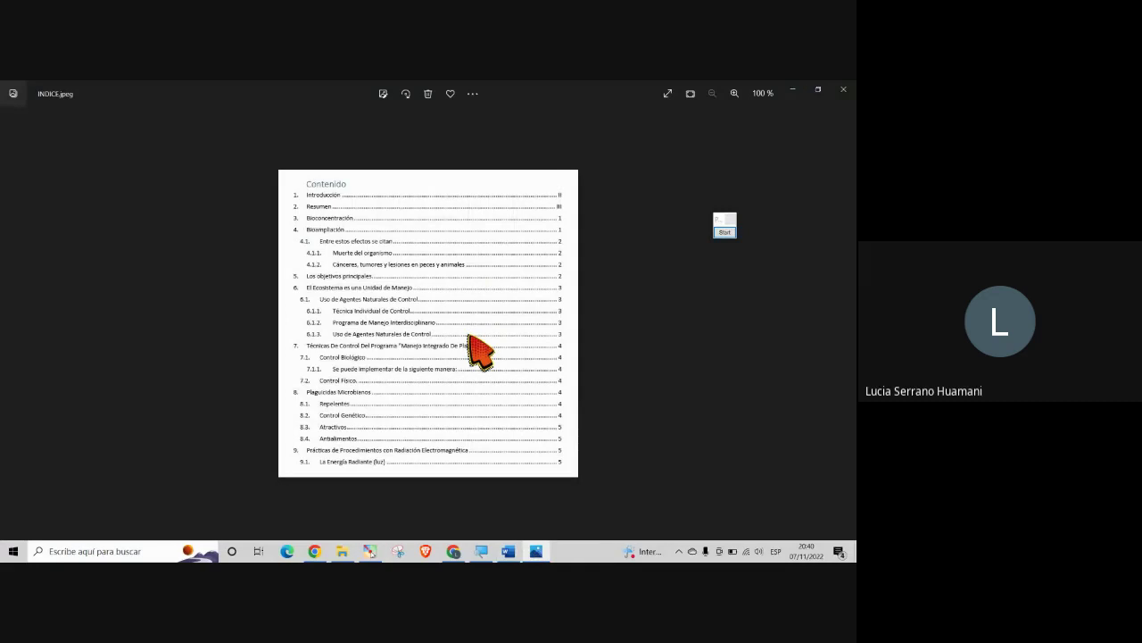
key(super+plus)
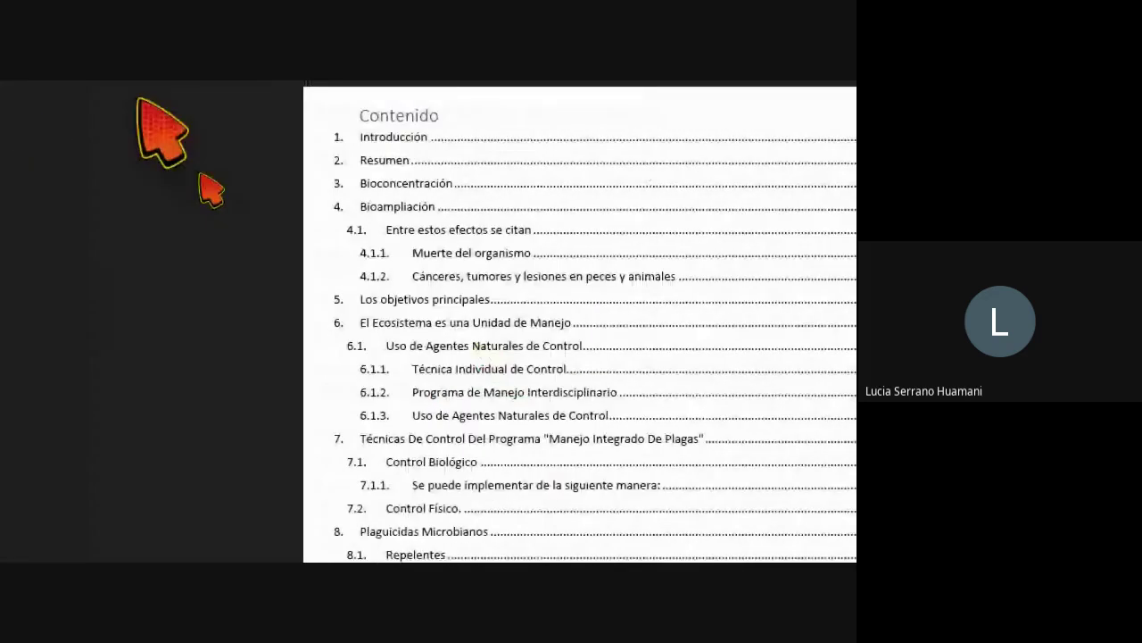
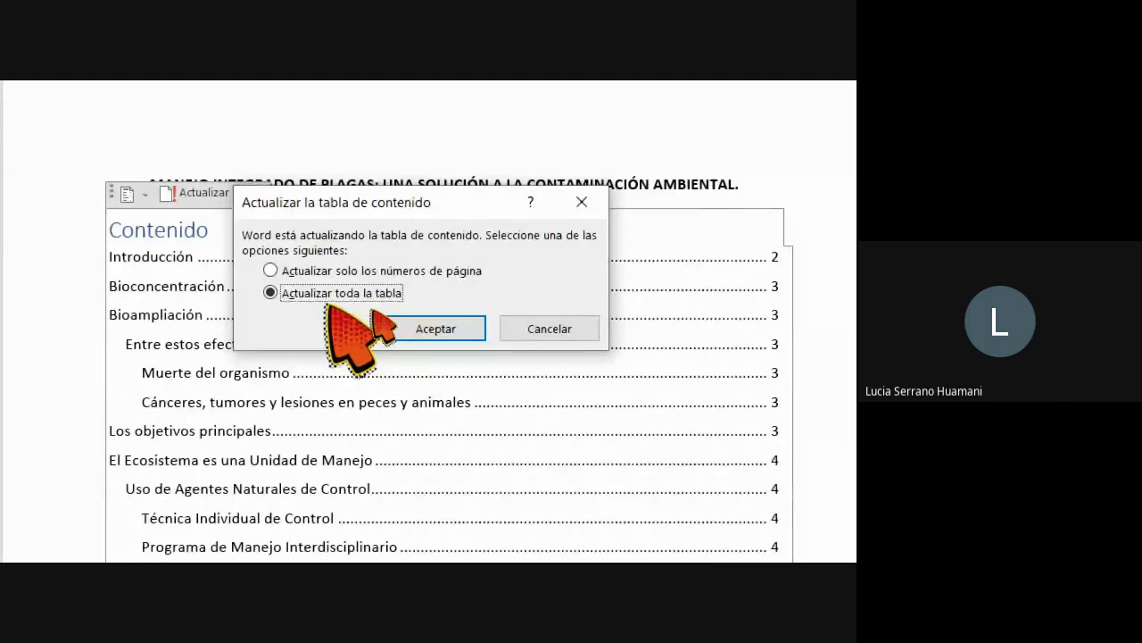
Update the entire table of contents and check its second entry, "Bioaplicación"
click(436, 329)
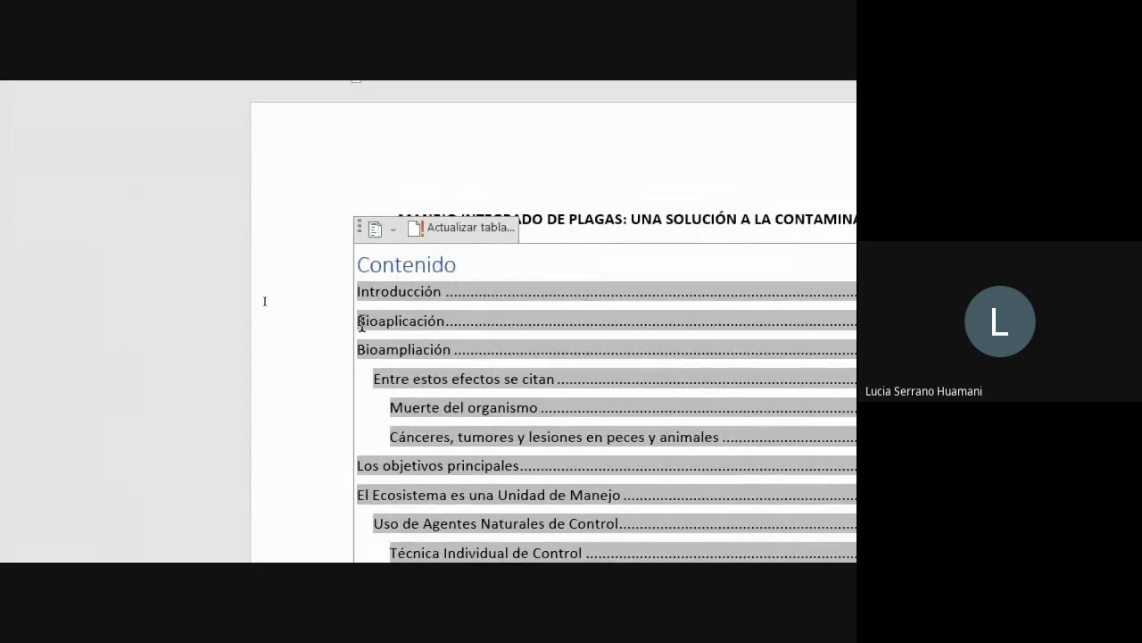
drag(362, 325, 490, 331)
click(451, 330)
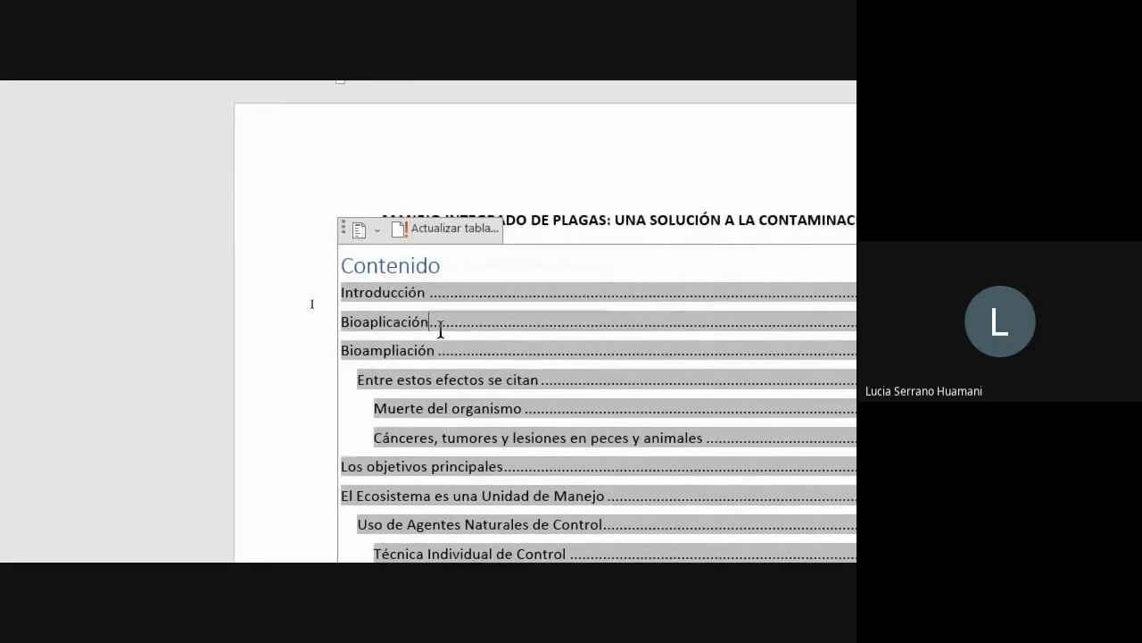
key(Left)
key(Left)
key(Left)
key(Left)
key(Left)
key(Left)
key(Left)
key(Left)
key(Left)
key(Left)
key(Left)
key(Left)
key(Left)
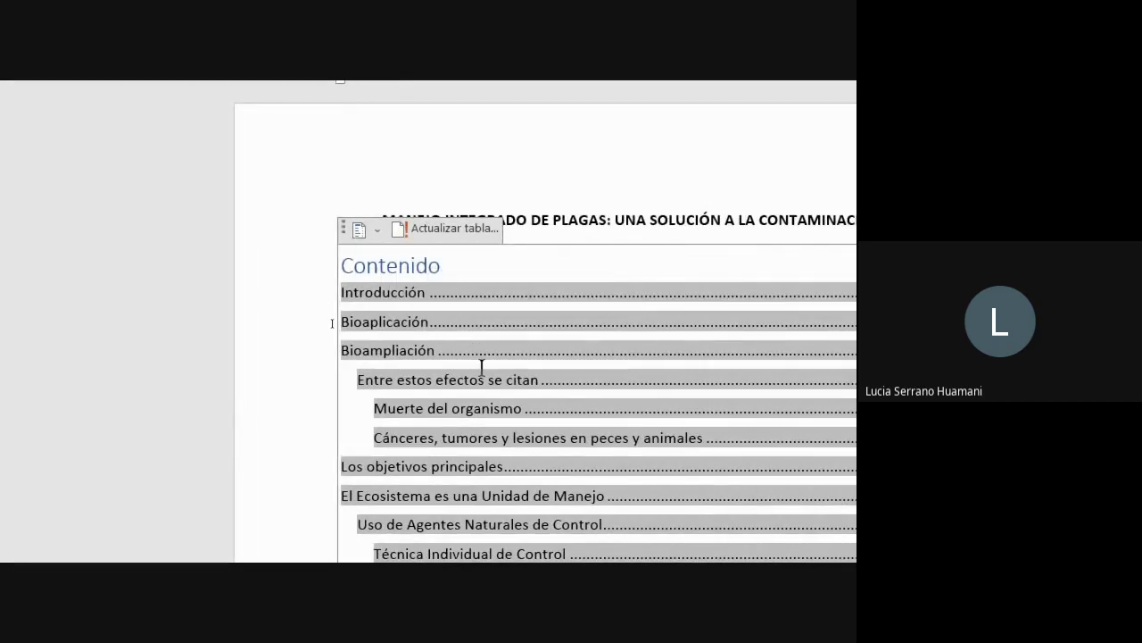
Add the lines "Bibliografía" and "Anexos" below the last paragraph of the document, correcting the missing accent in "Bibliografía"
scroll(482, 366, down, 10)
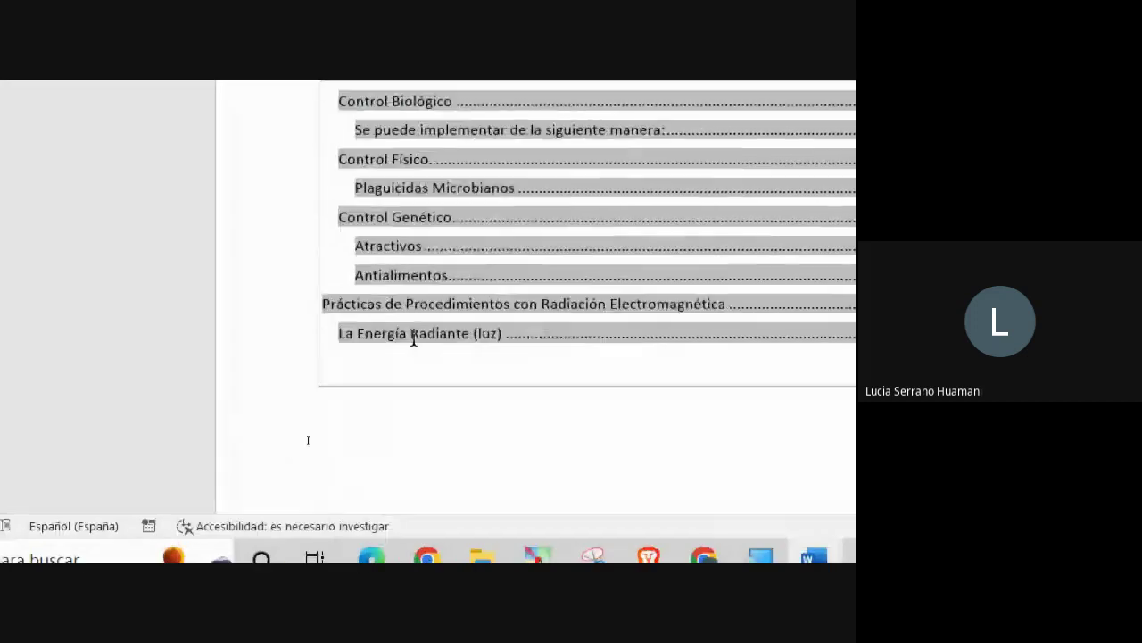
scroll(413, 339, down, 15)
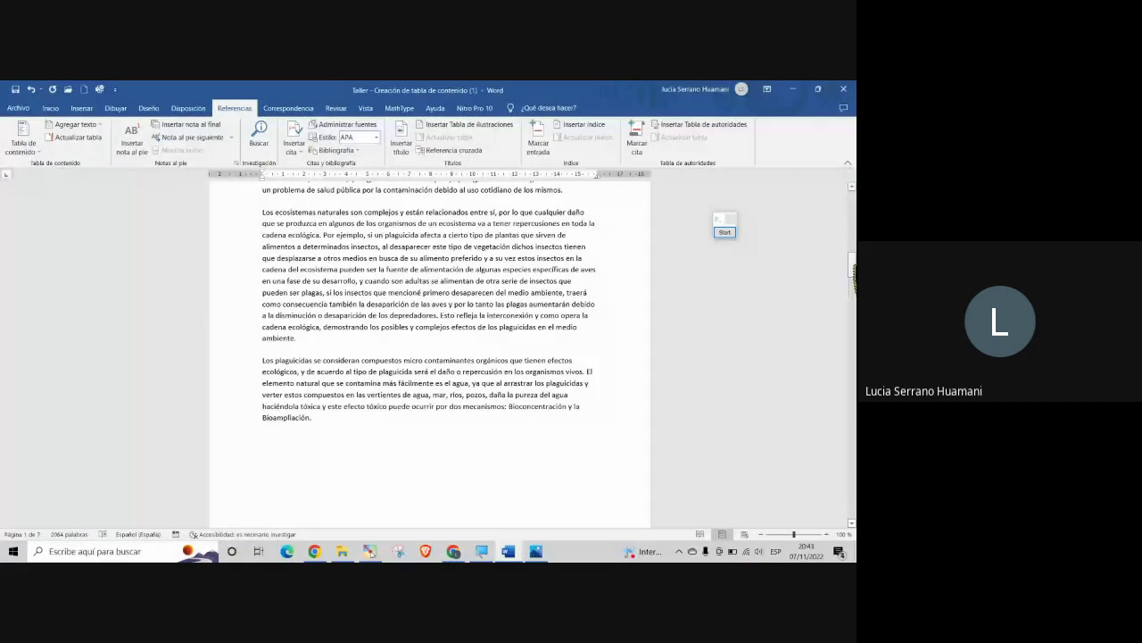
scroll(436, 444, down, 20)
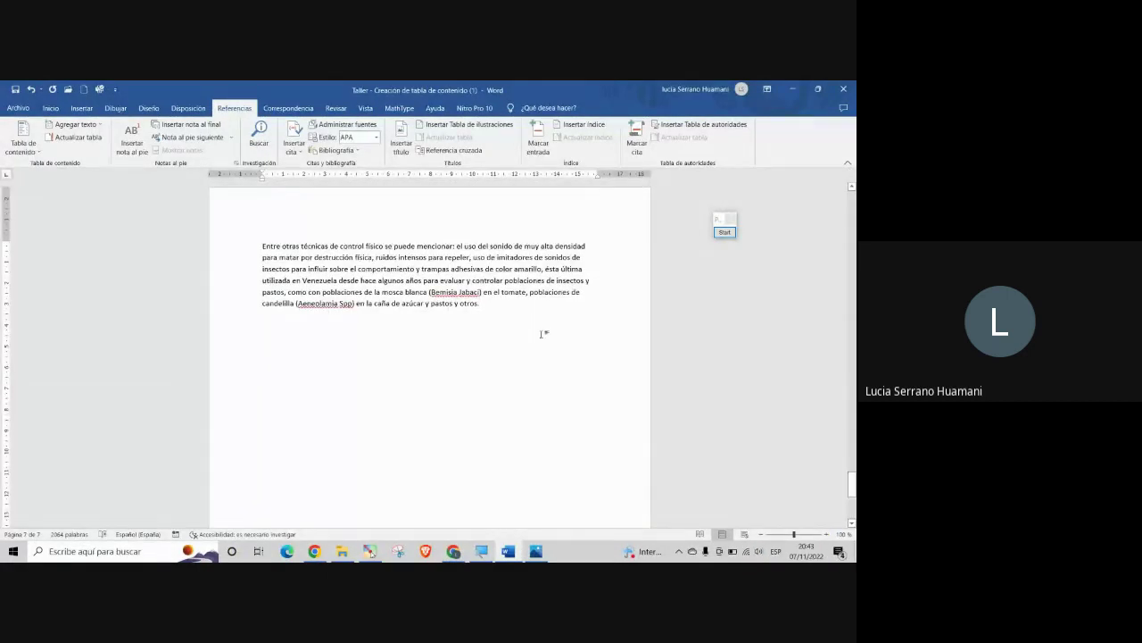
key(super)
key(Escape)
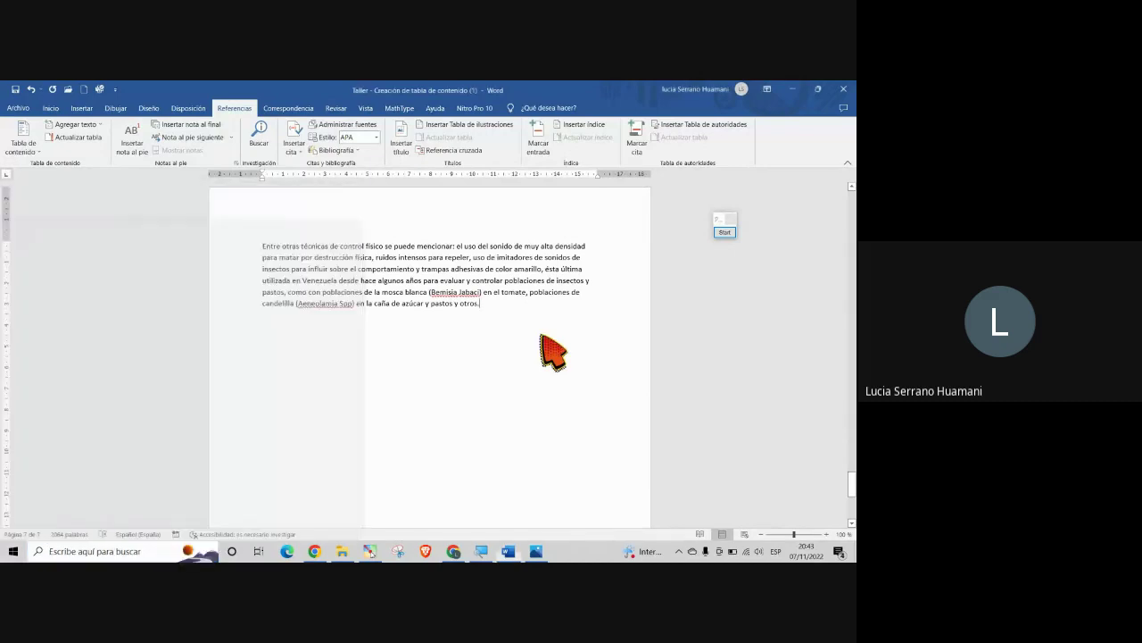
key(Return)
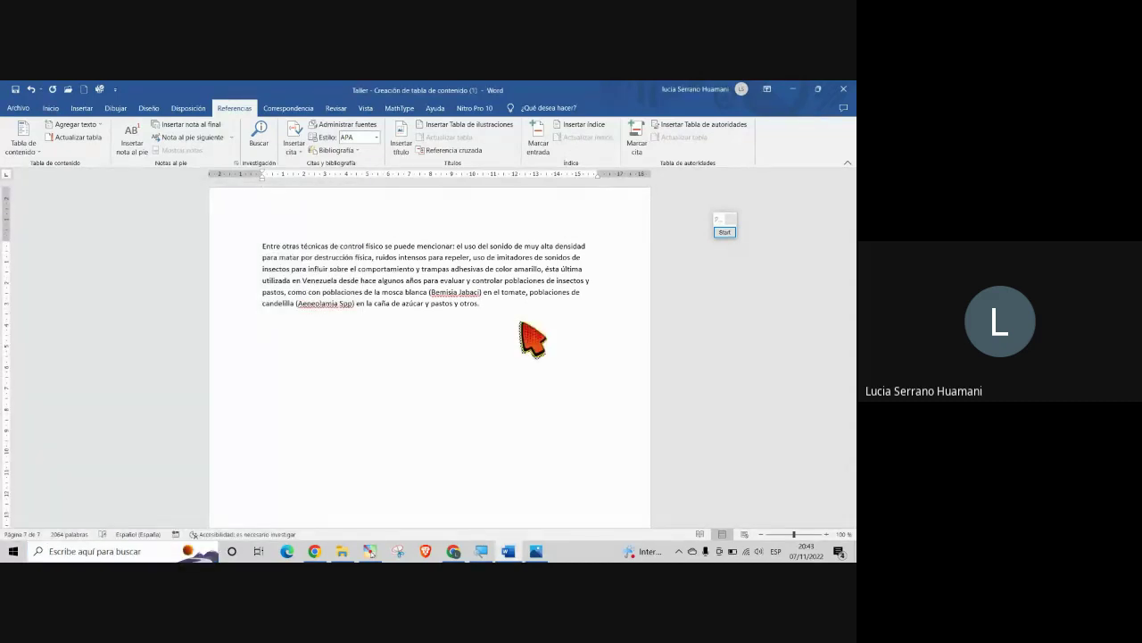
text(Bibliografia)
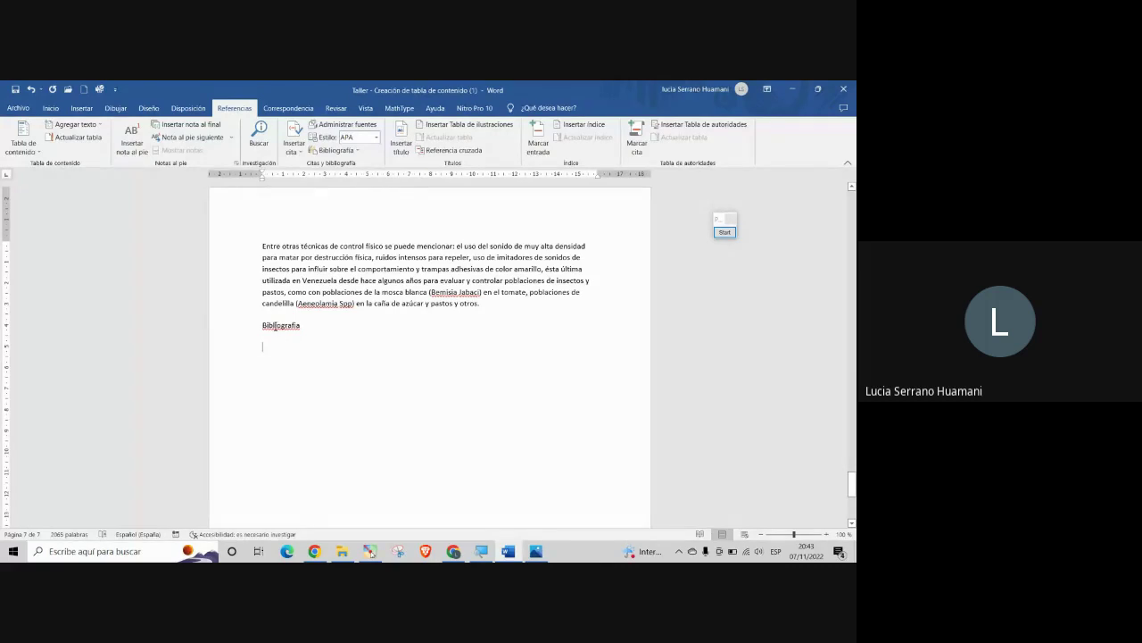
right_click(274, 326)
click(275, 336)
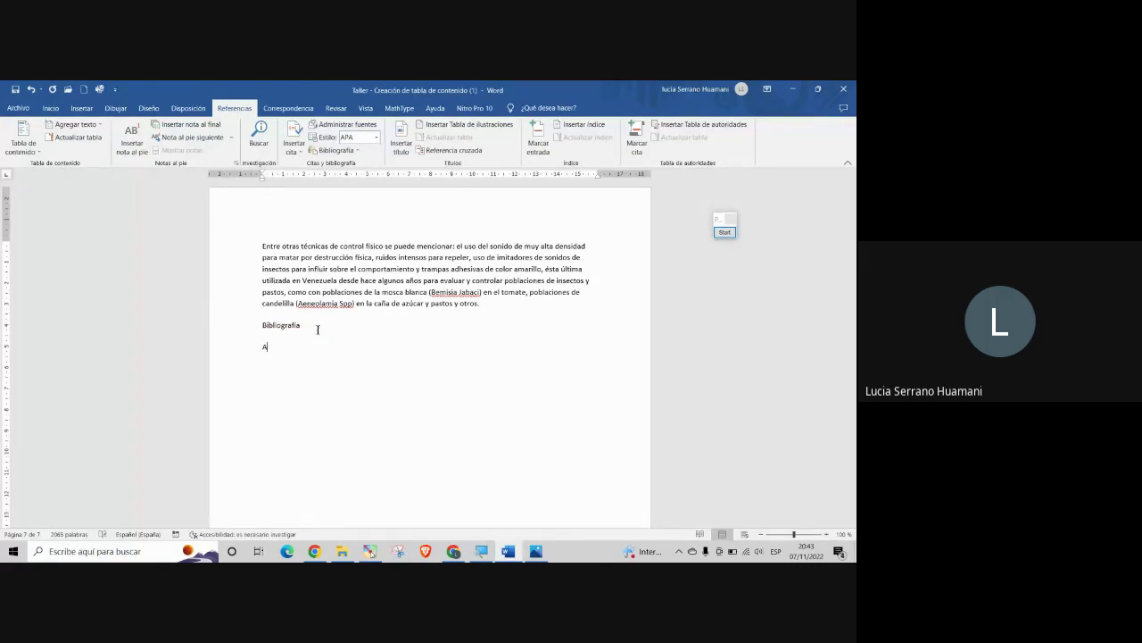
text(nexos)
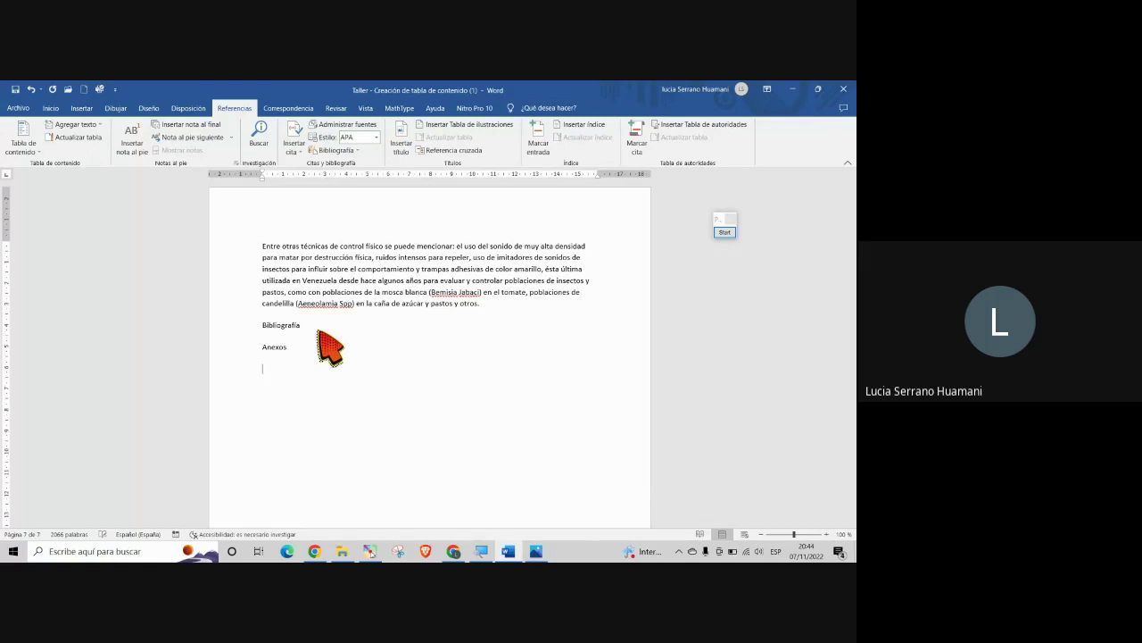
Apply the Título 1 style to the lines "Bibliografía" and "Anexos" at the end of the document
click(288, 325)
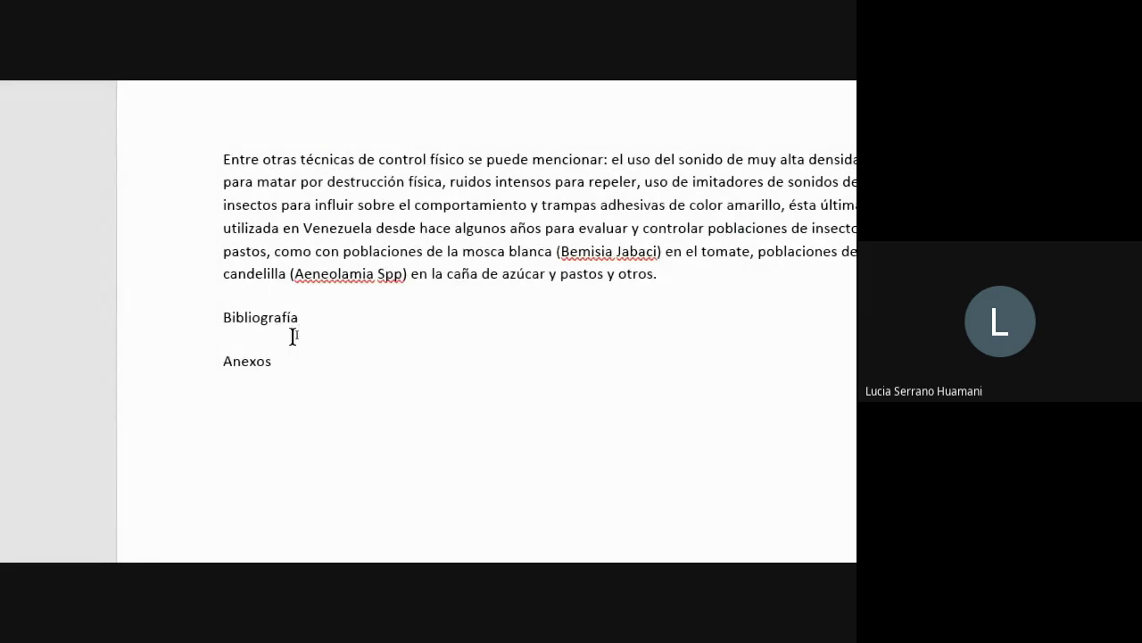
triple_click(253, 318)
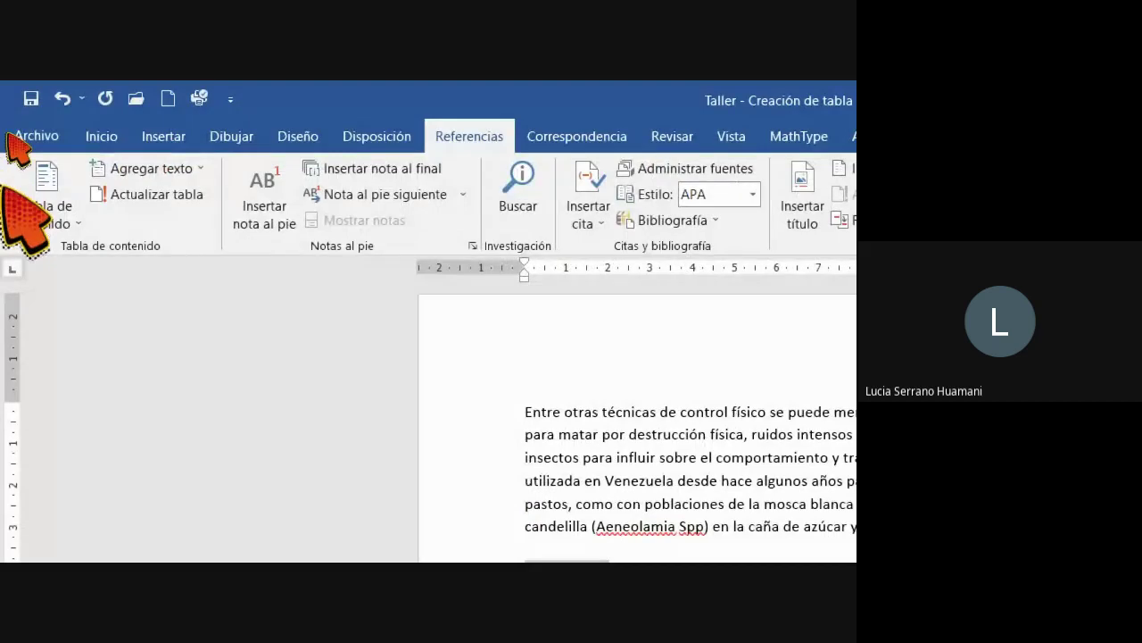
click(101, 135)
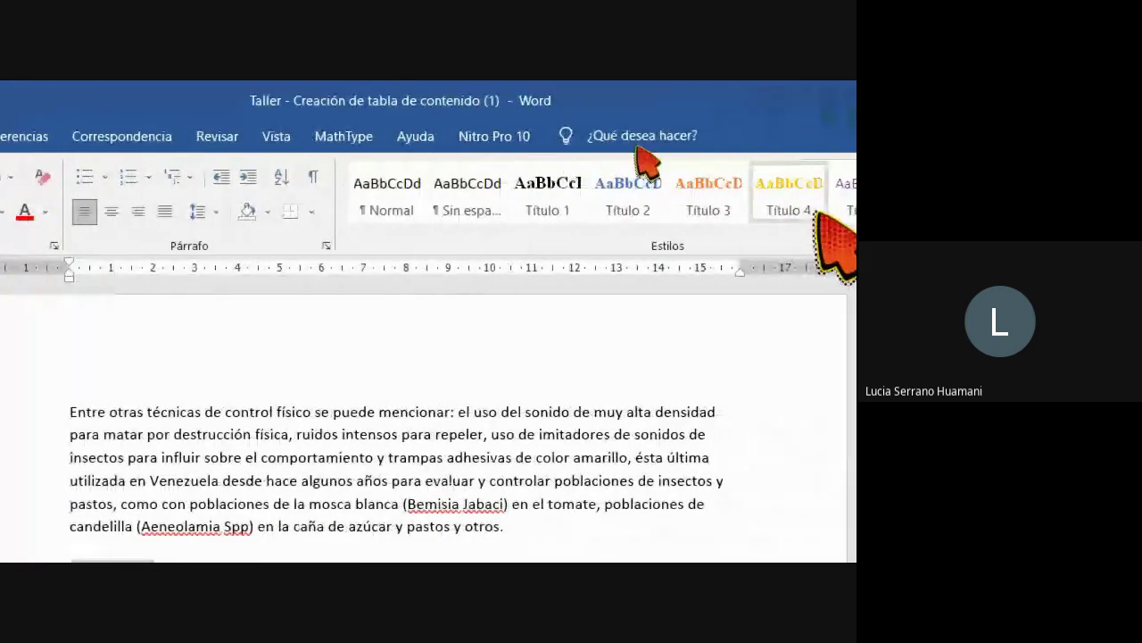
click(553, 207)
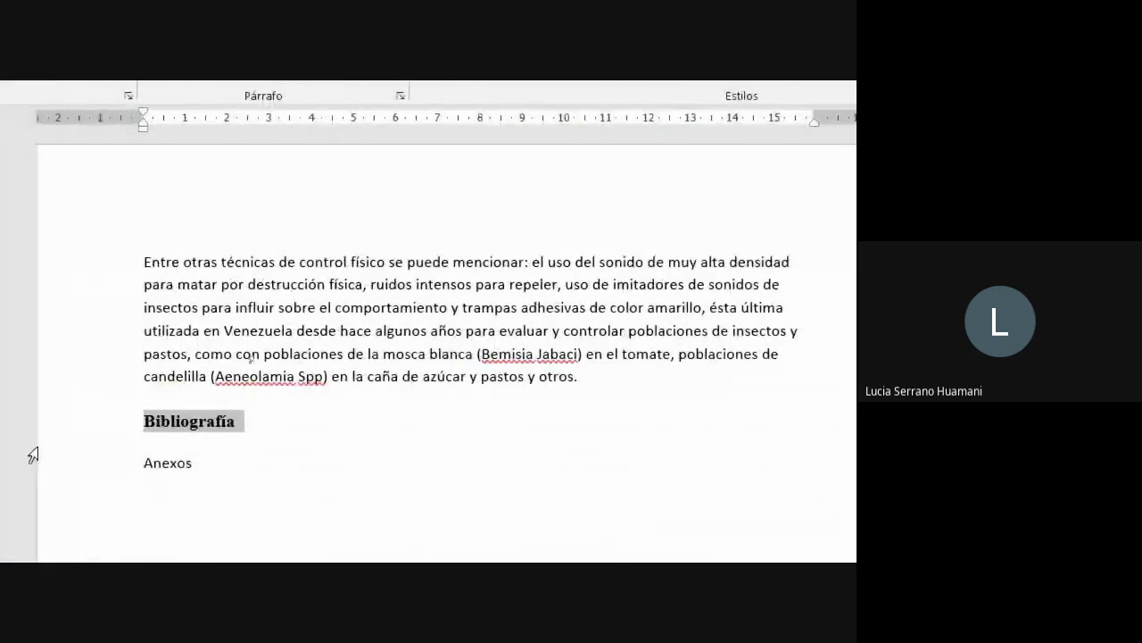
click(163, 464)
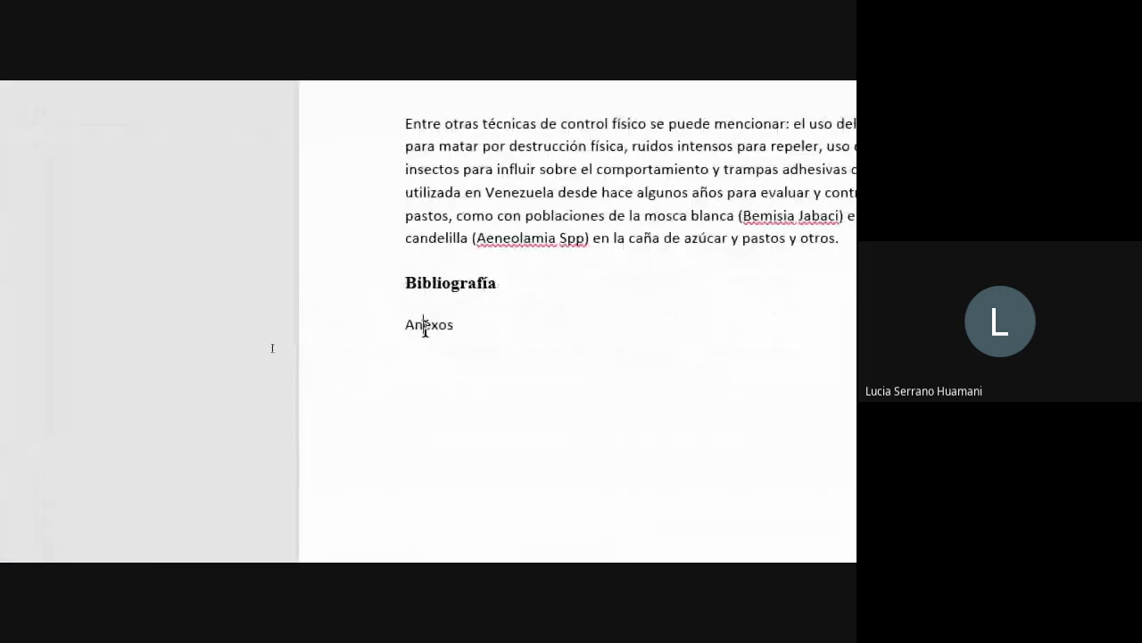
double_click(423, 327)
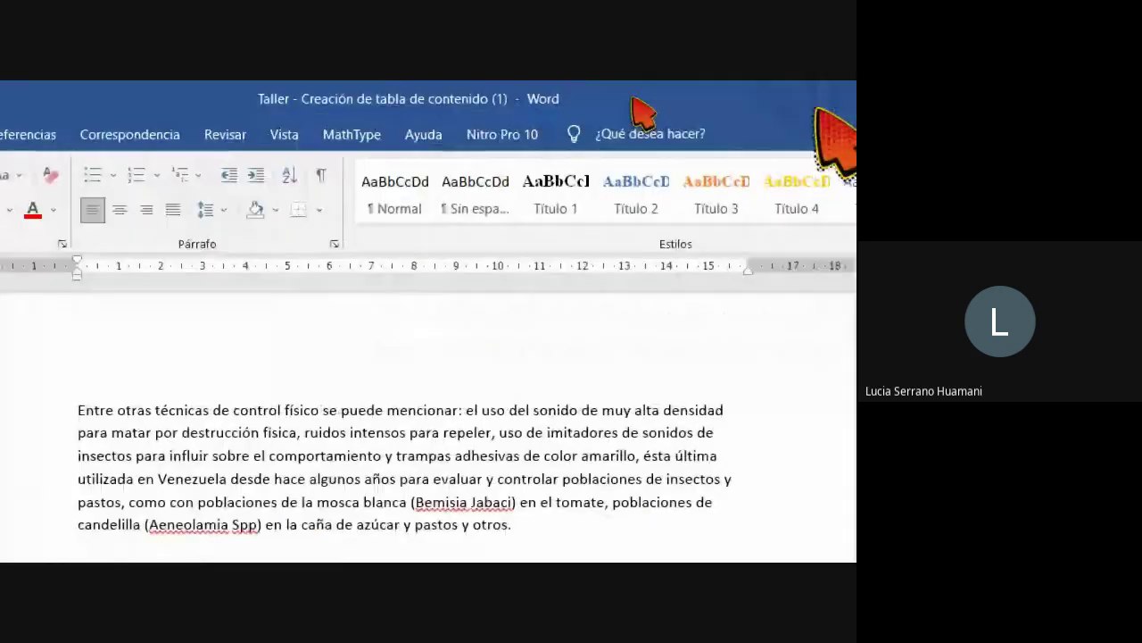
click(555, 203)
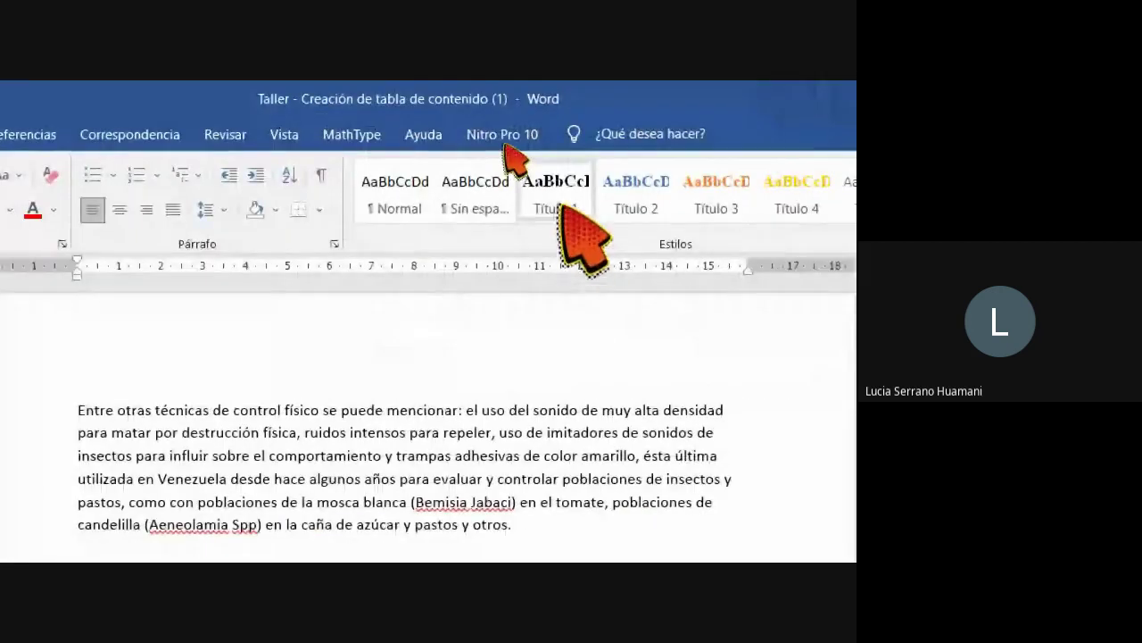
click(204, 388)
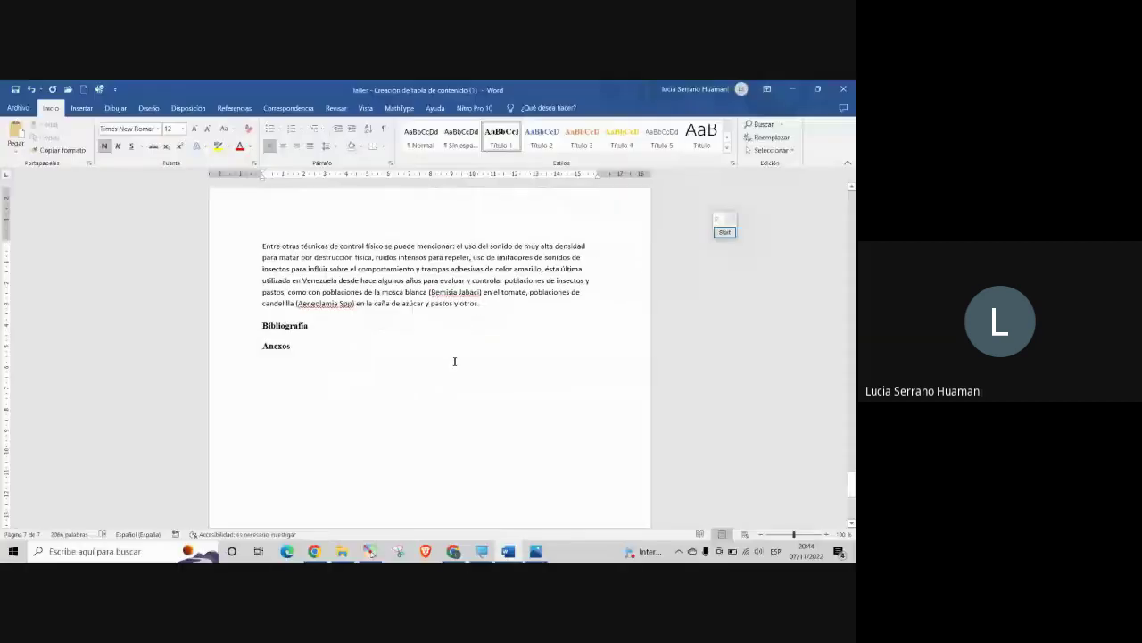
Update the entire table of contents to include the new headings "Bibliografía" and "Anexos", and look over its entries
scroll(540, 425, up, 20)
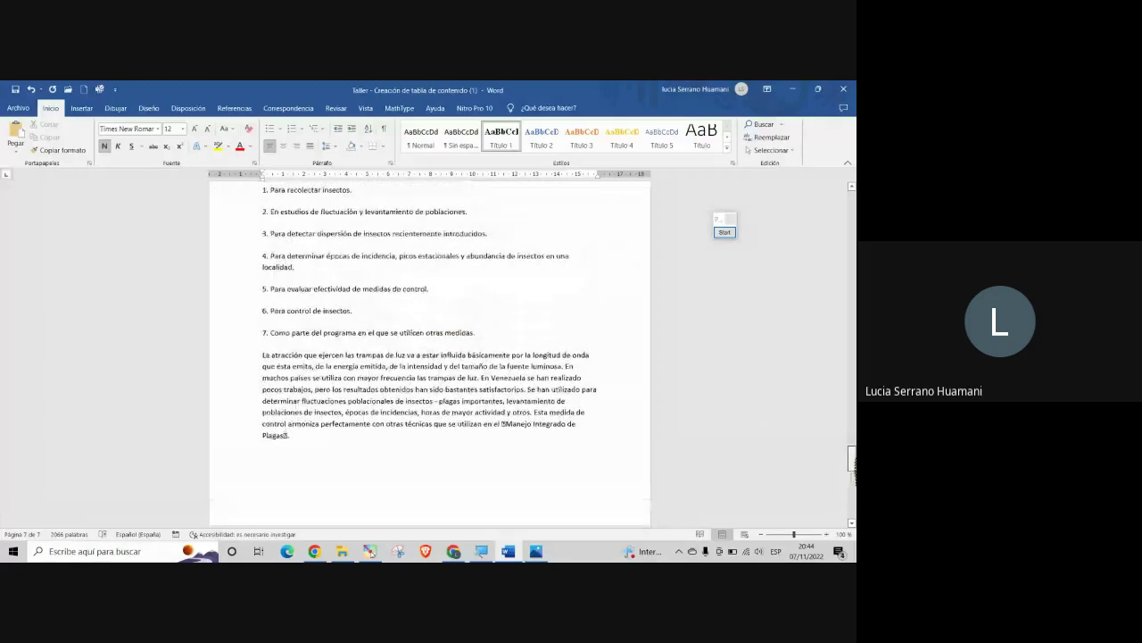
click(432, 361)
scroll(426, 384, down, 5)
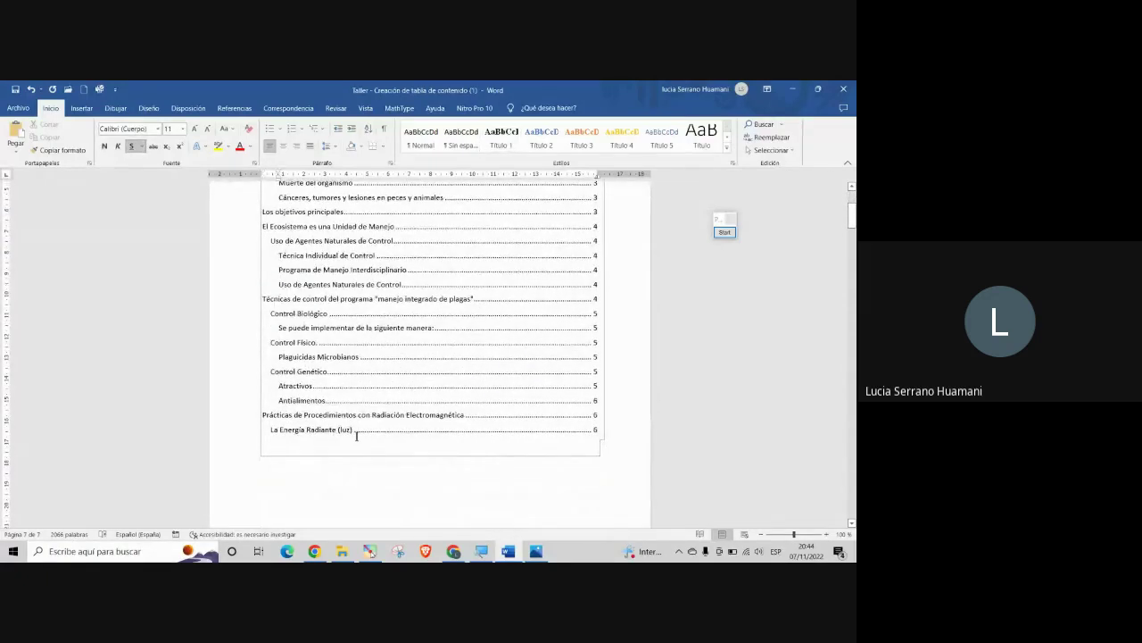
scroll(405, 453, up, 3)
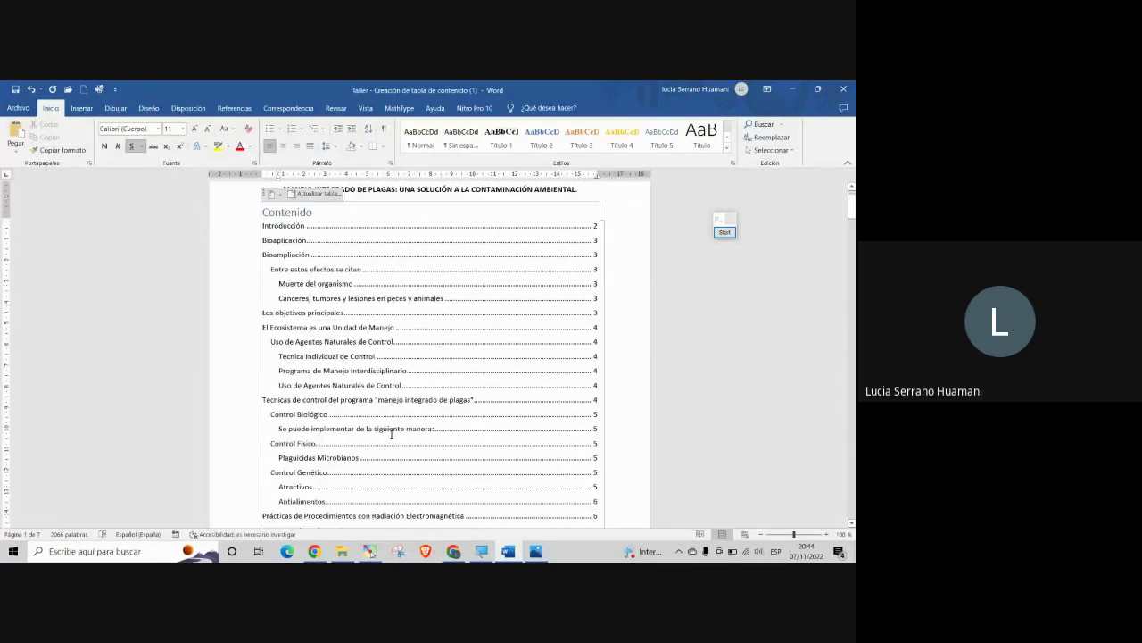
click(312, 228)
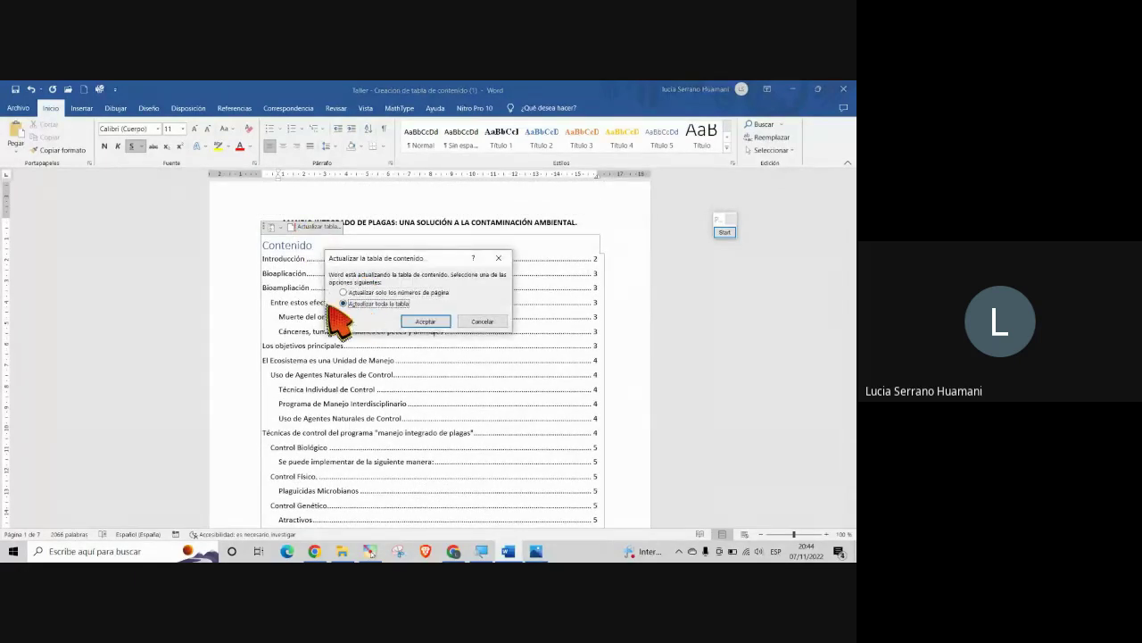
click(346, 304)
click(425, 321)
scroll(418, 334, down, 3)
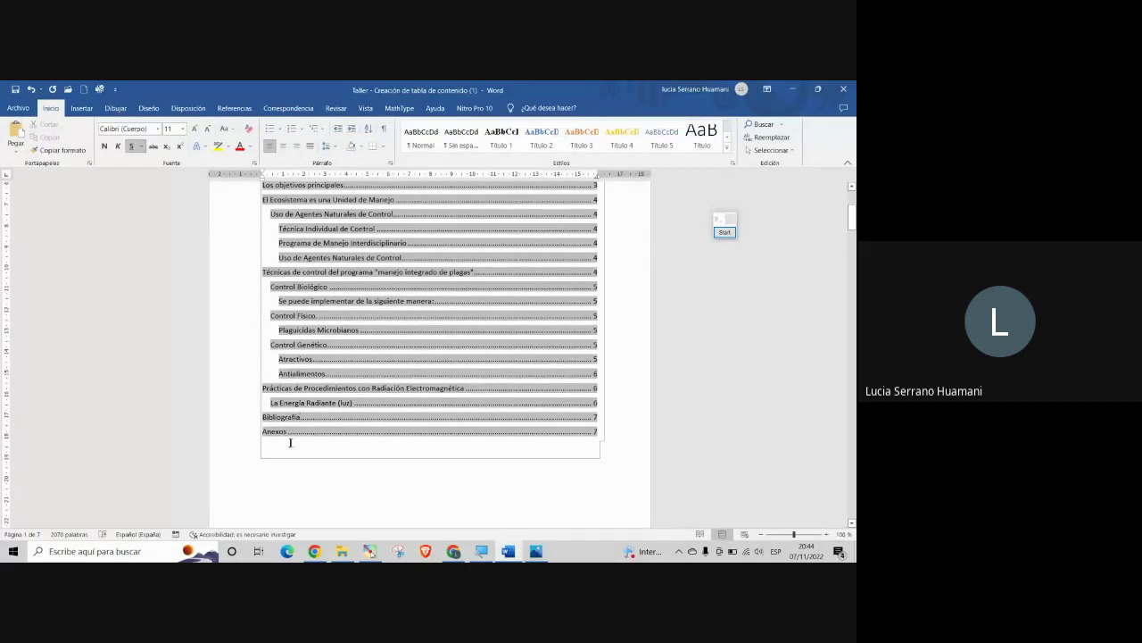
scroll(487, 425, up, 3)
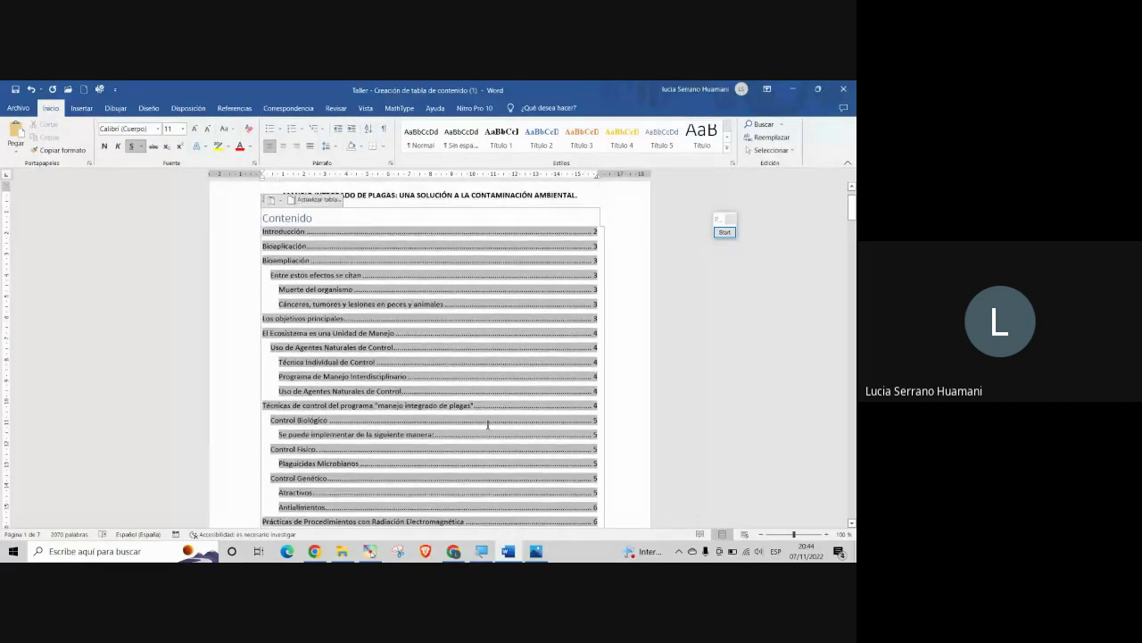
Select the heading "Introducción" on the page after the table of contents
scroll(488, 425, up, 2)
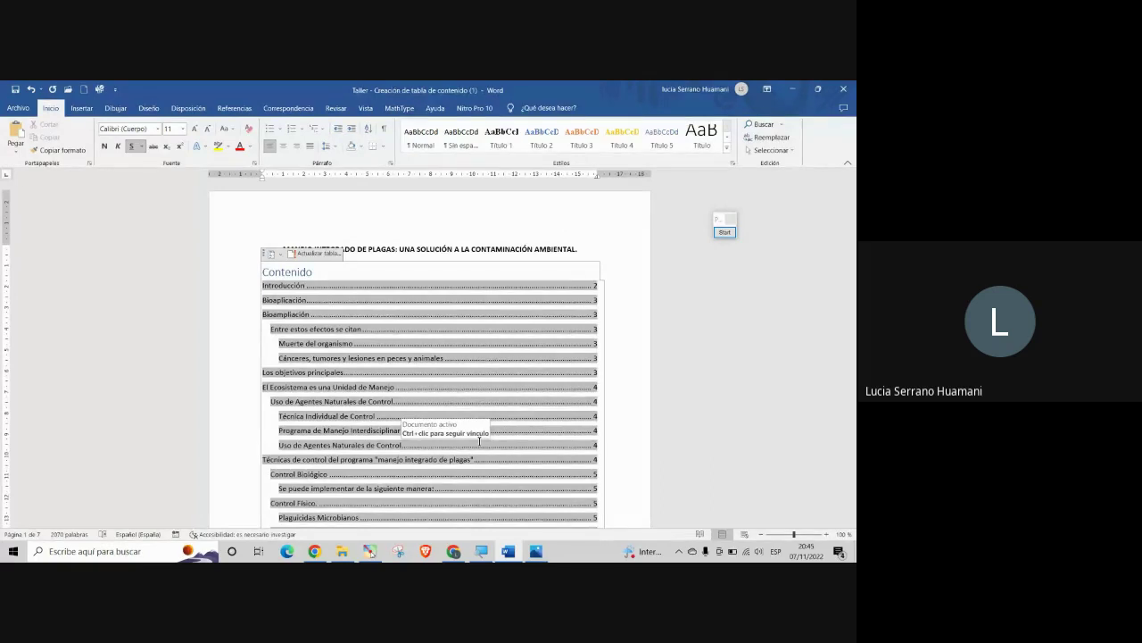
click(374, 329)
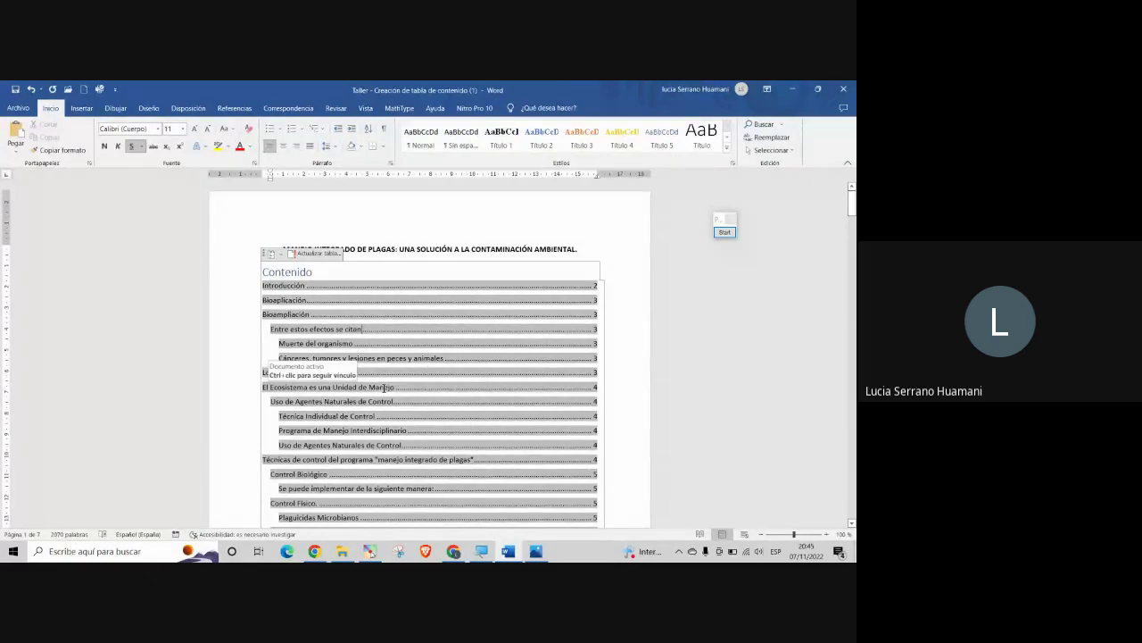
scroll(384, 387, down, 1)
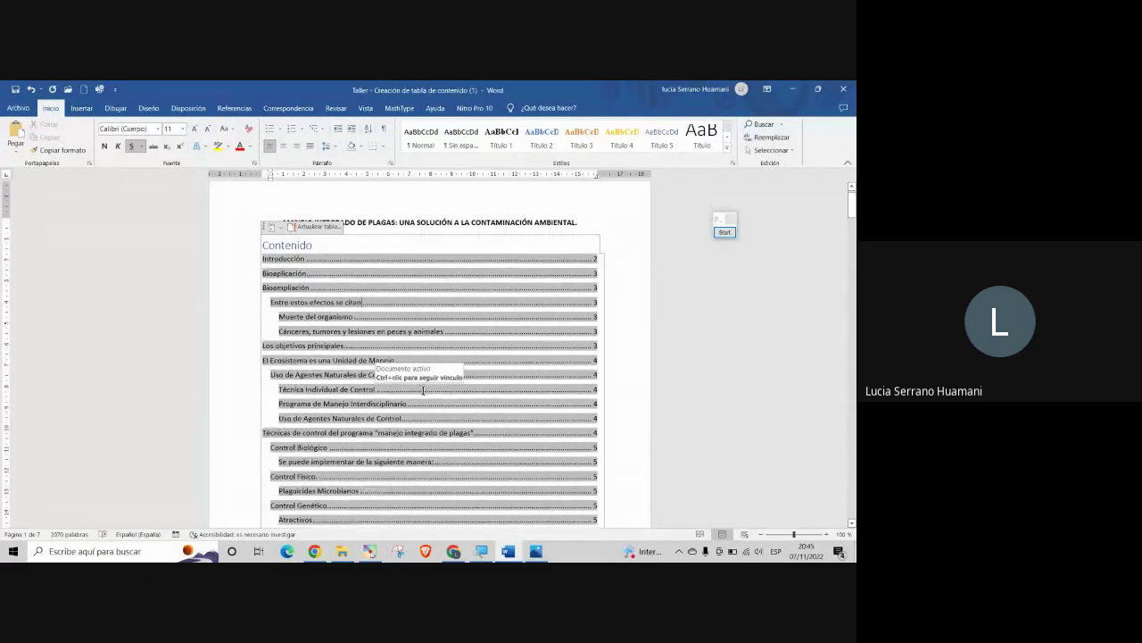
scroll(423, 390, down, 15)
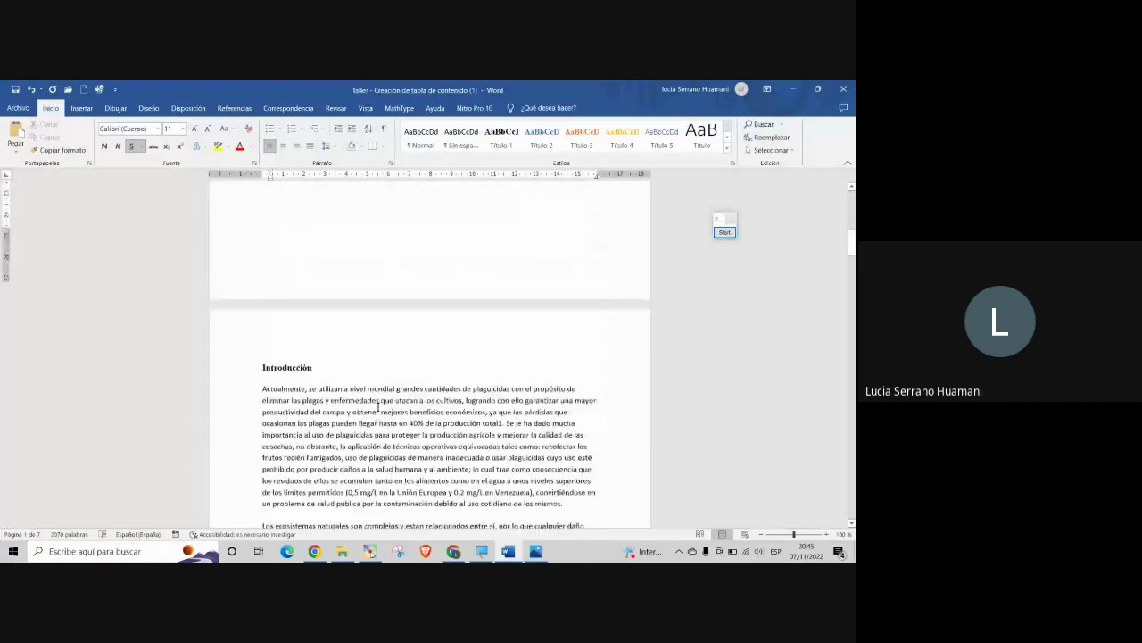
scroll(380, 408, up, 3)
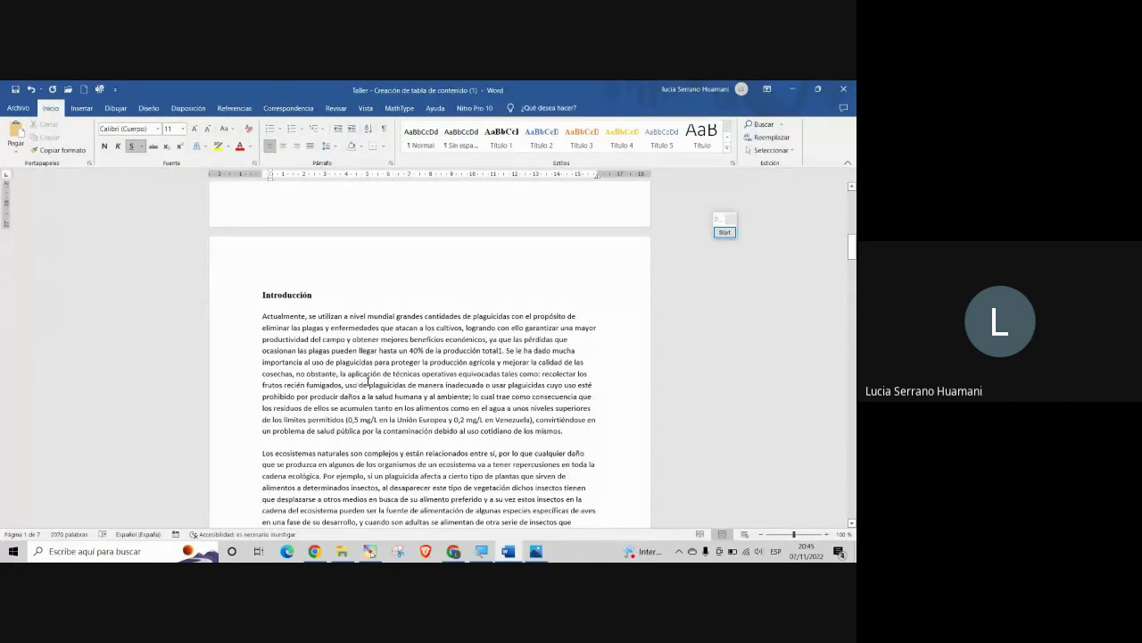
key(super+plus)
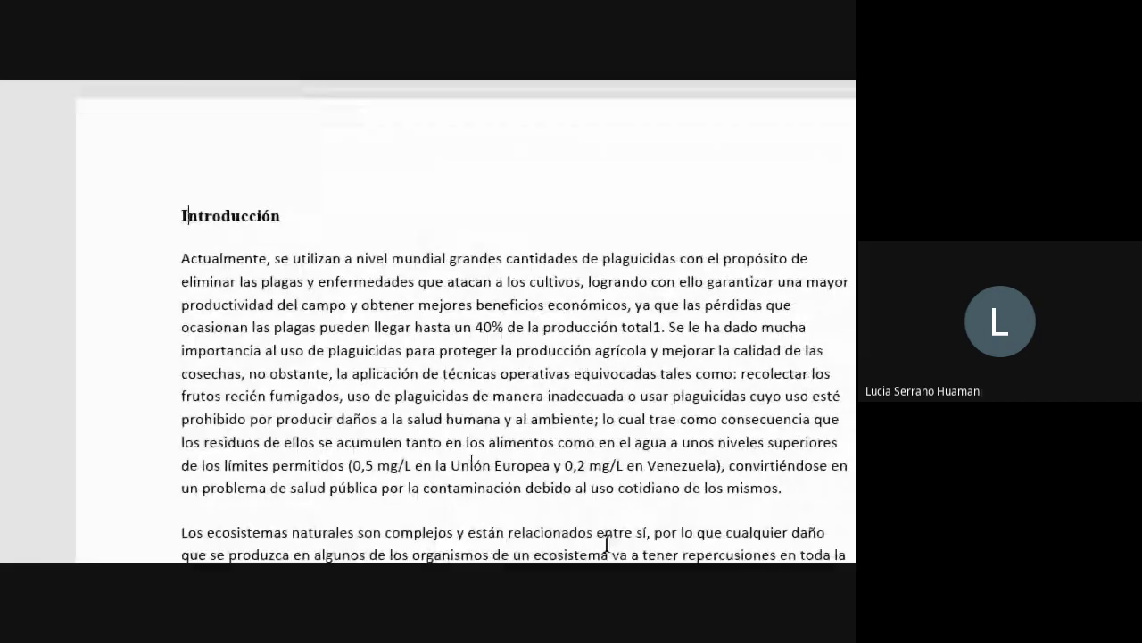
drag(282, 215, 170, 215)
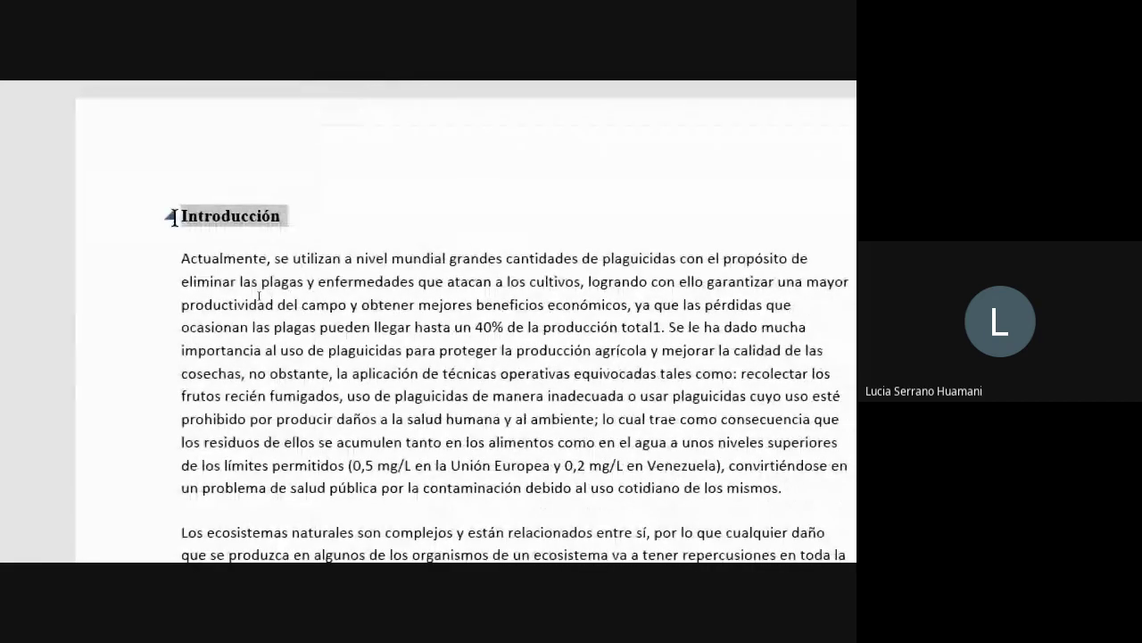
click(232, 217)
double_click(428, 325)
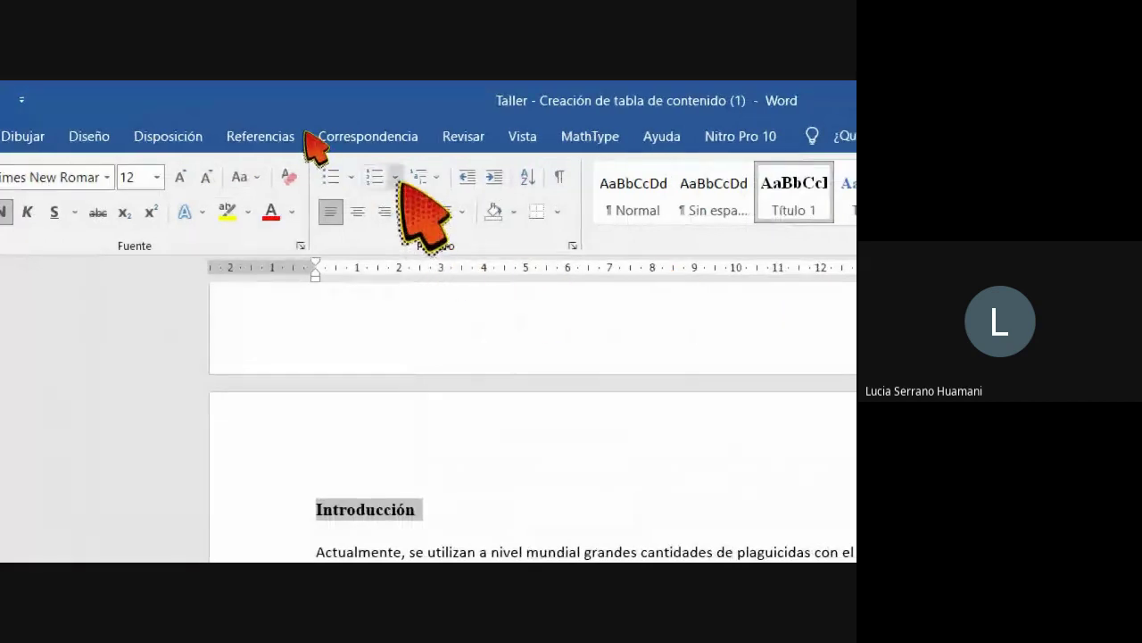
click(395, 177)
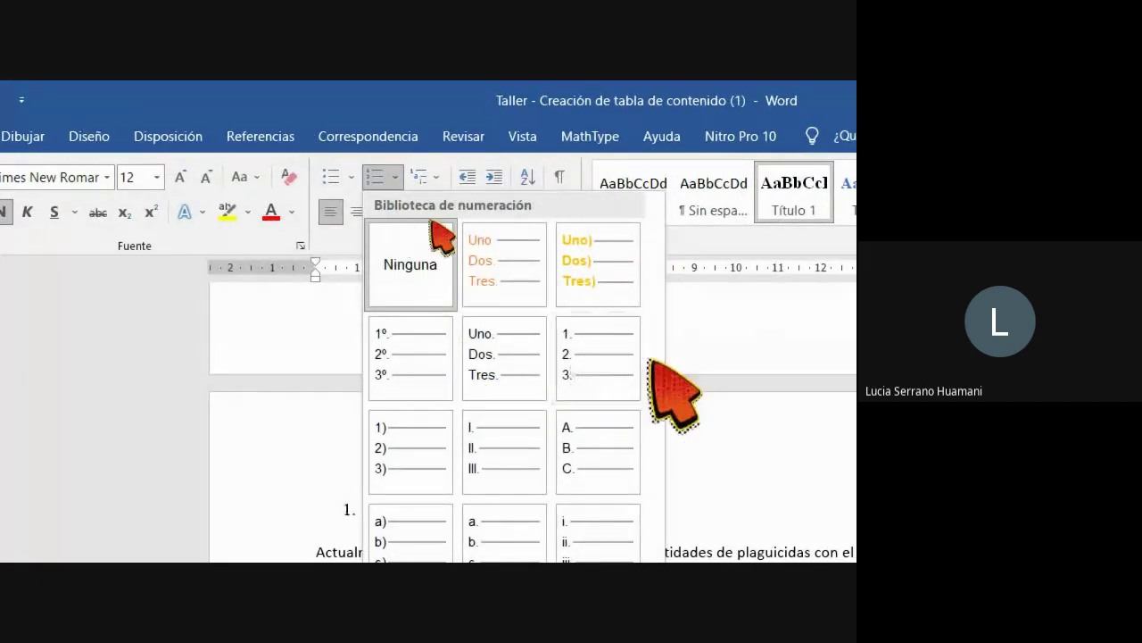
key(Escape)
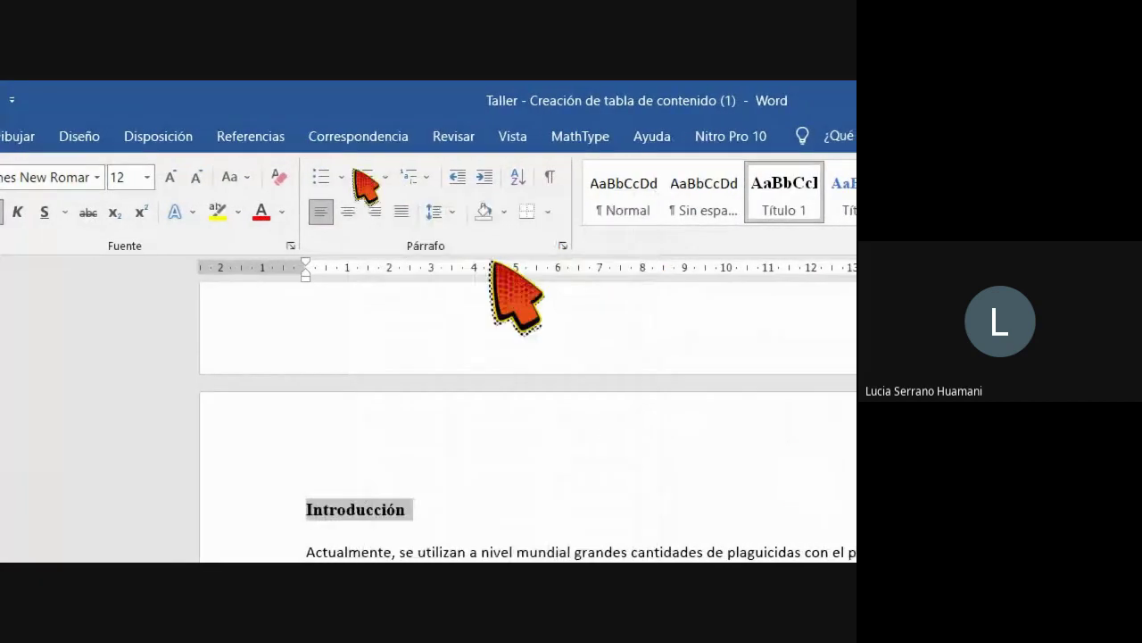
click(428, 178)
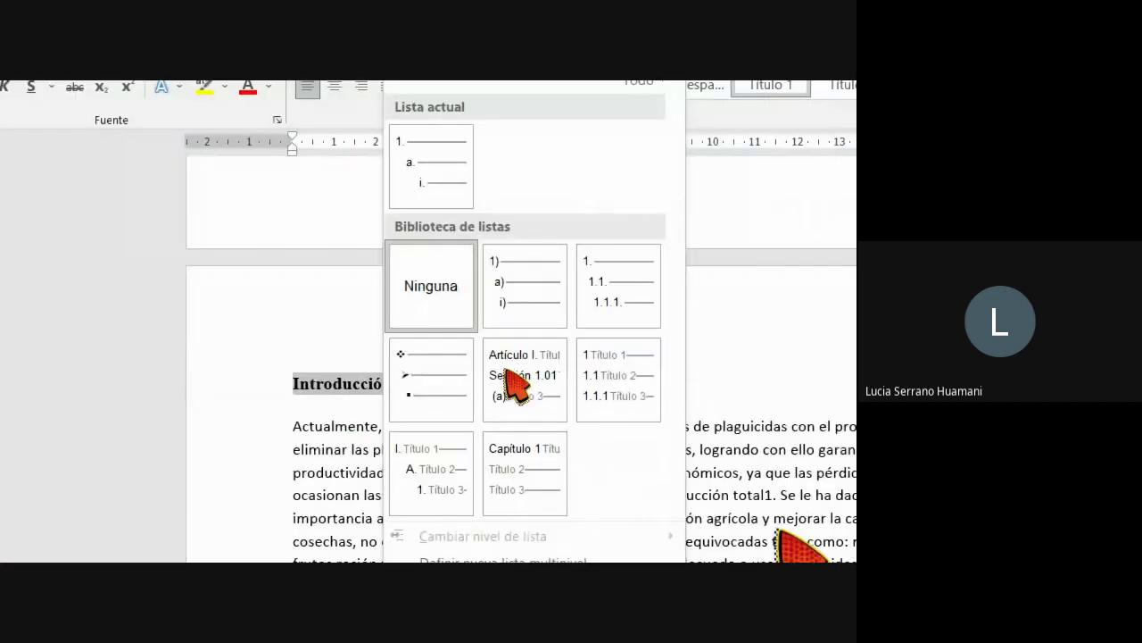
key(Escape)
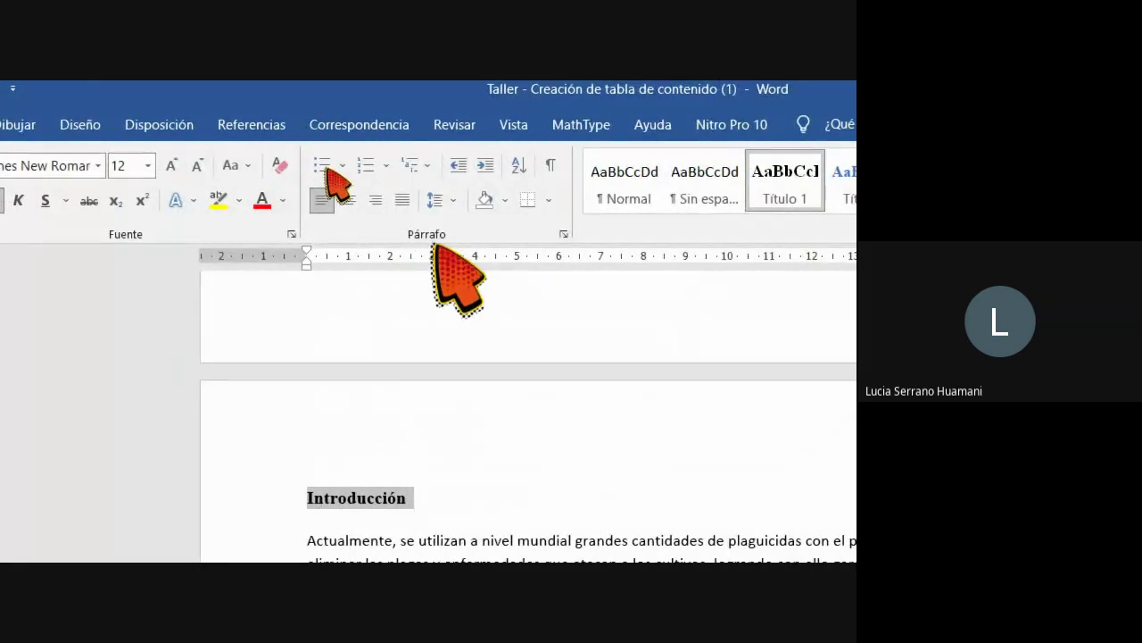
Apply the multilevel list linked to the heading styles (1 Título 1, 1.1 Título 2, 1.1.1 Título 3) to the "Introducción" heading
click(428, 166)
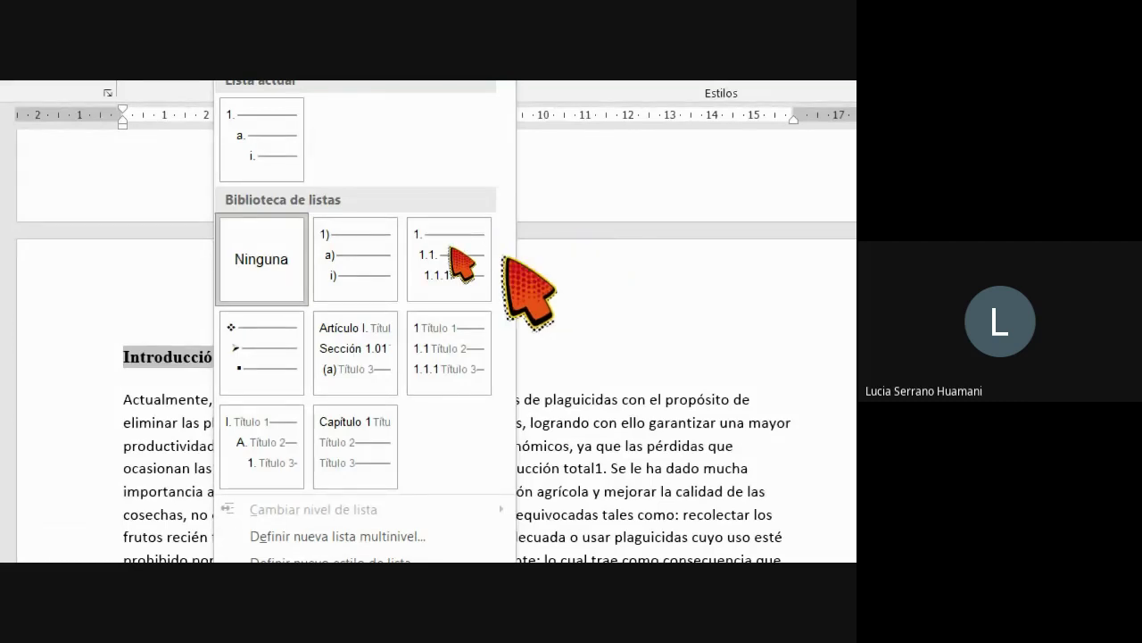
mouse_move(380, 275)
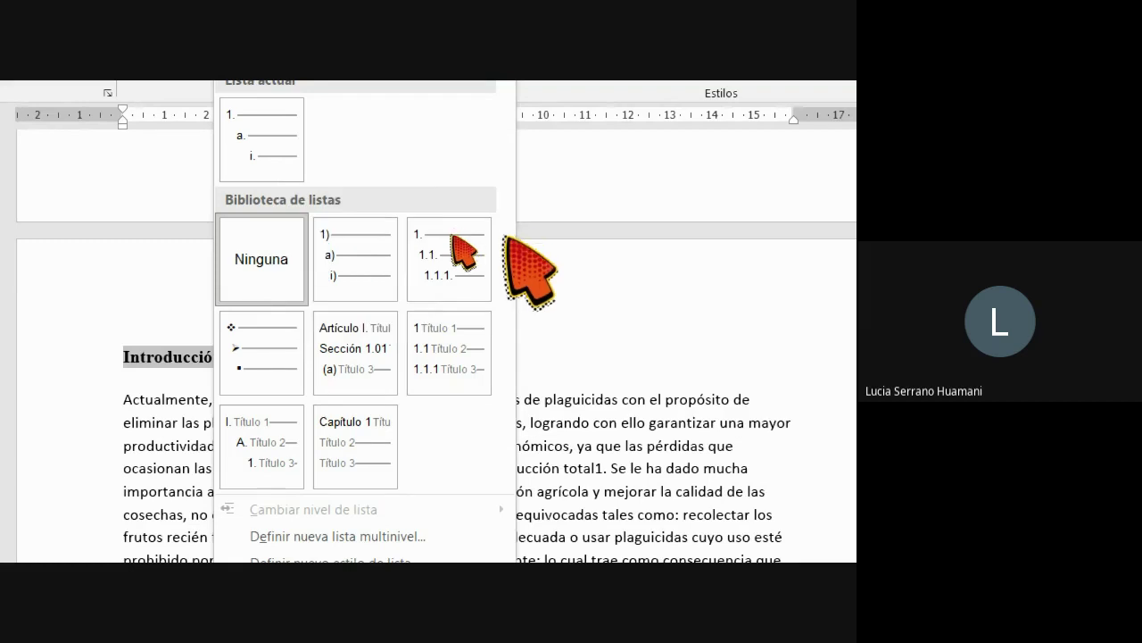
mouse_move(438, 250)
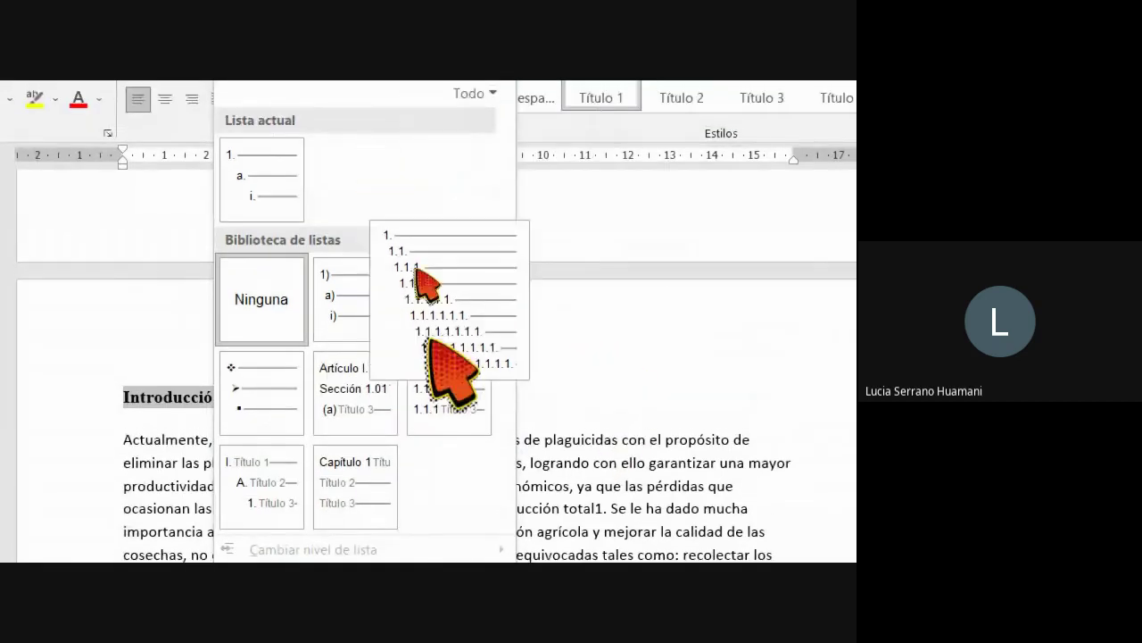
mouse_move(437, 357)
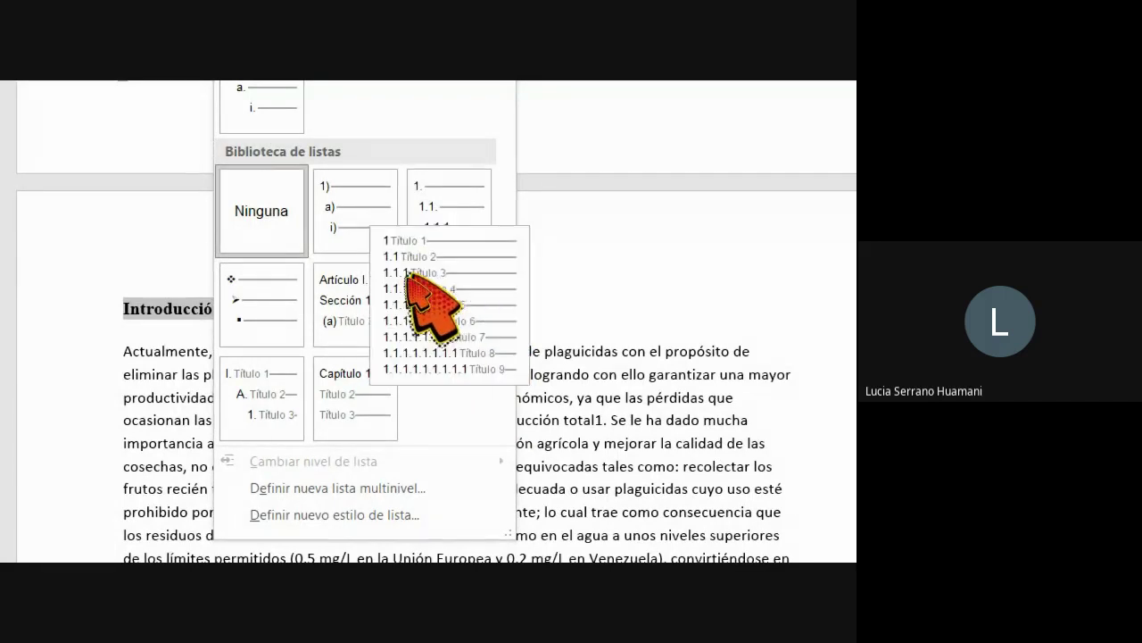
mouse_move(416, 274)
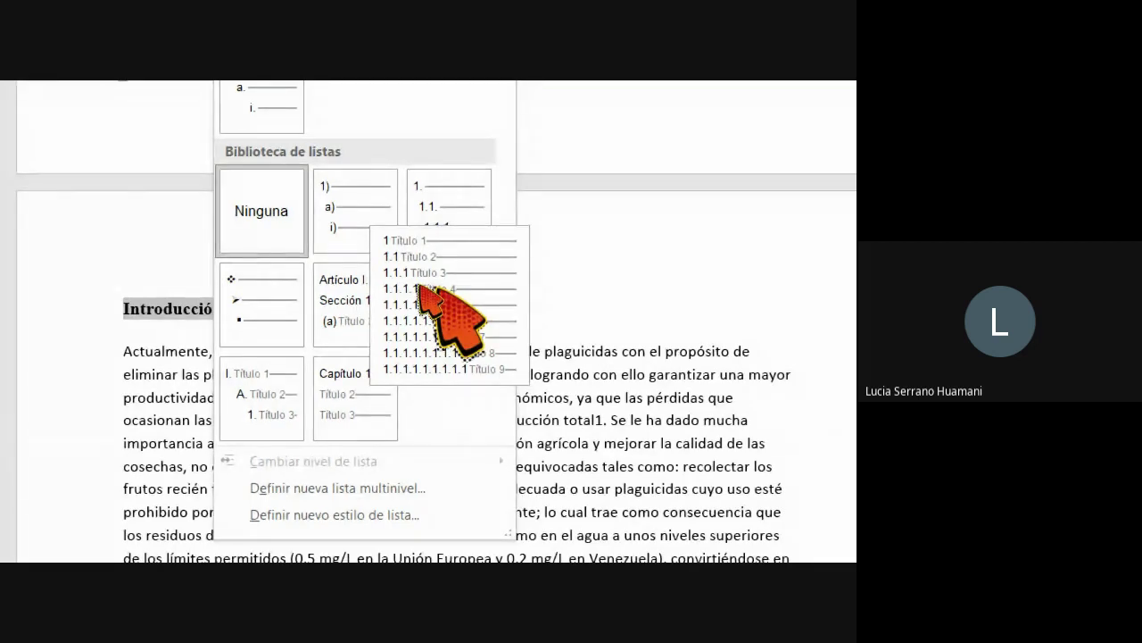
mouse_move(460, 214)
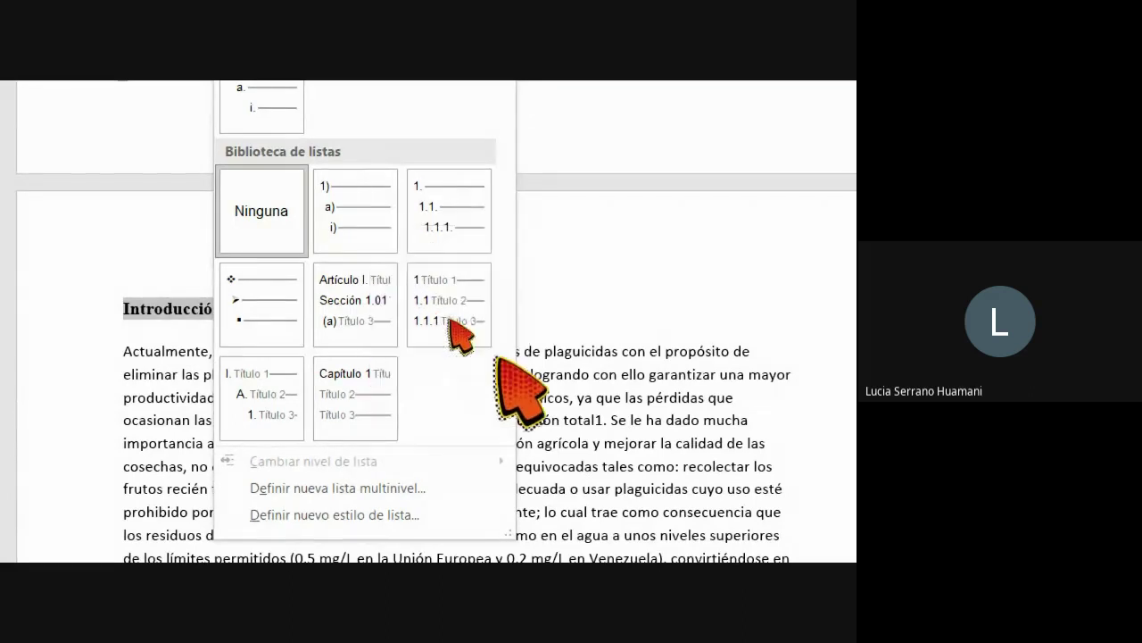
mouse_move(441, 298)
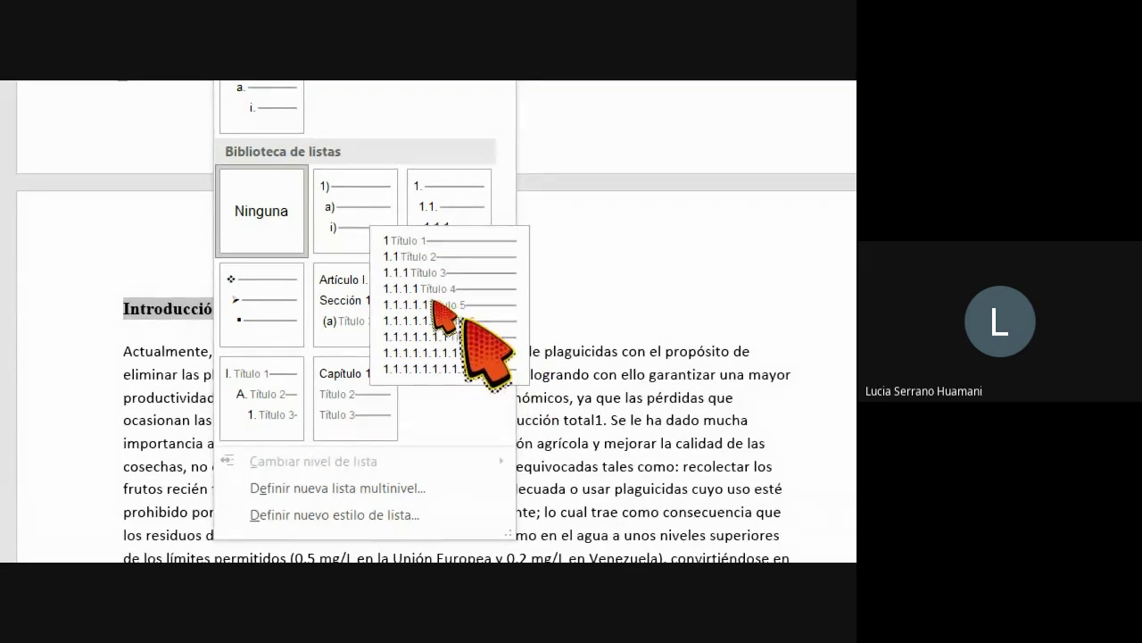
click(434, 304)
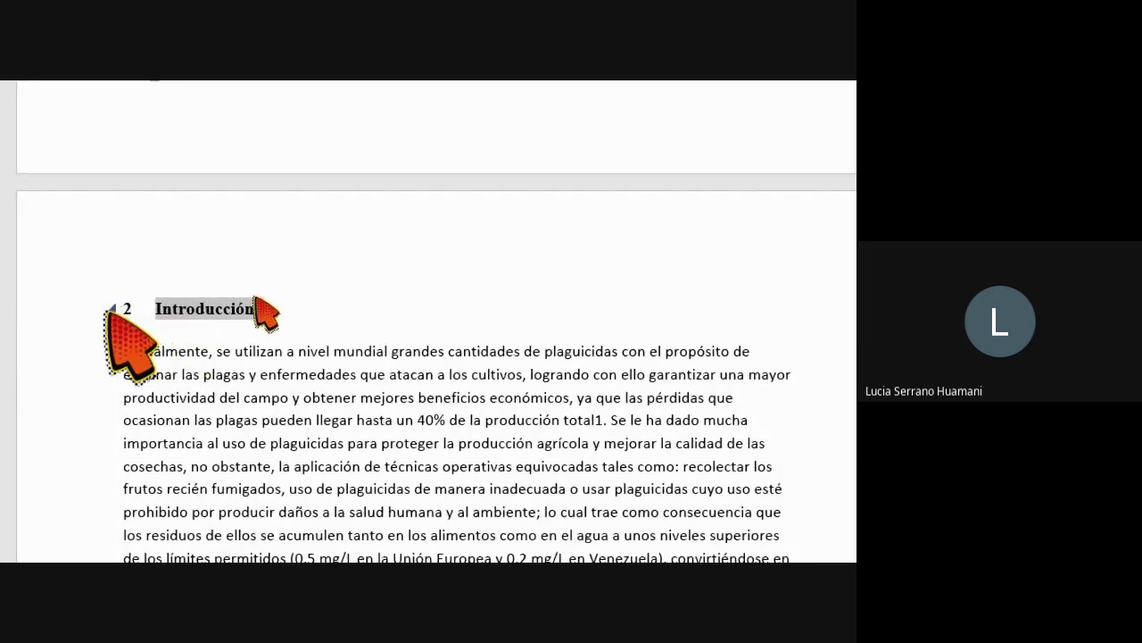
Remove the automatic number from the "Contenido" title of the table of contents
scroll(318, 334, up, 1)
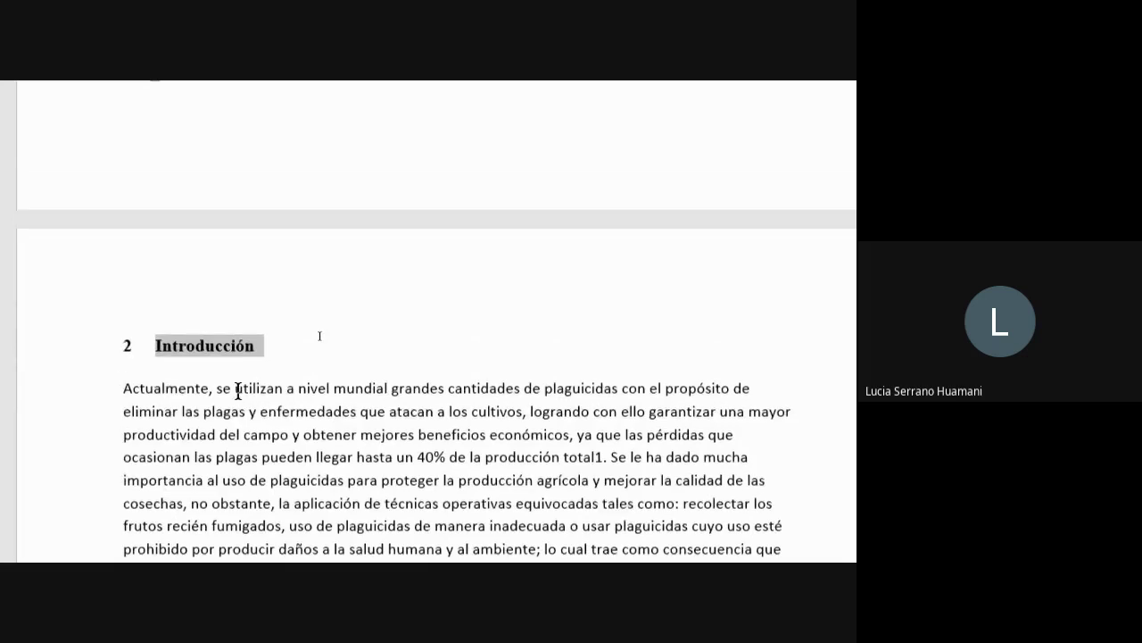
scroll(255, 379, up, 15)
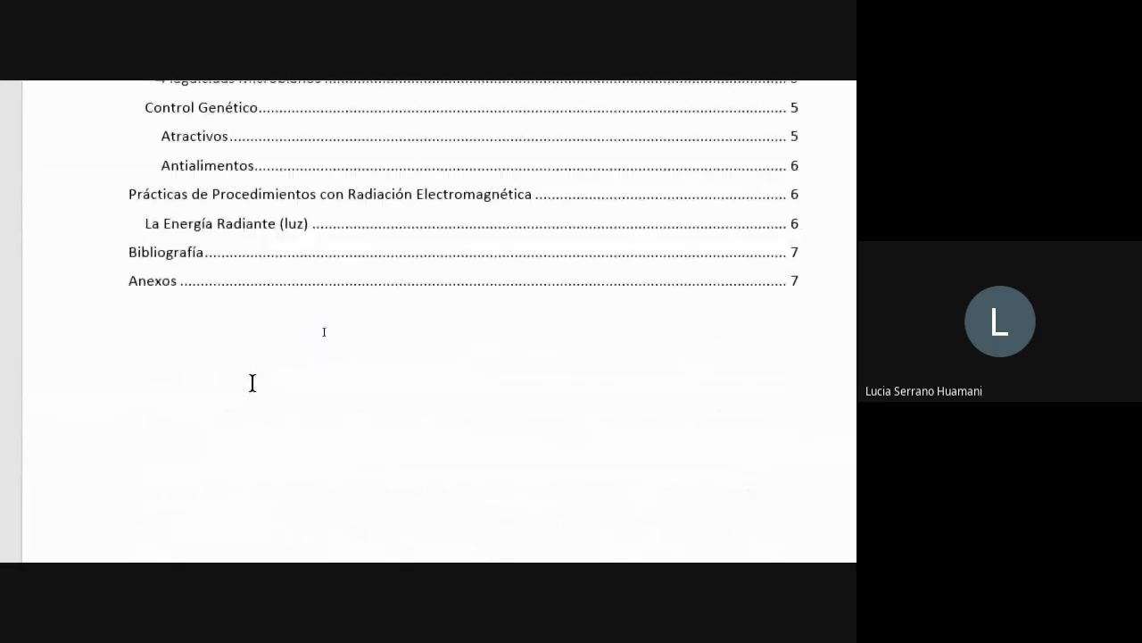
click(189, 302)
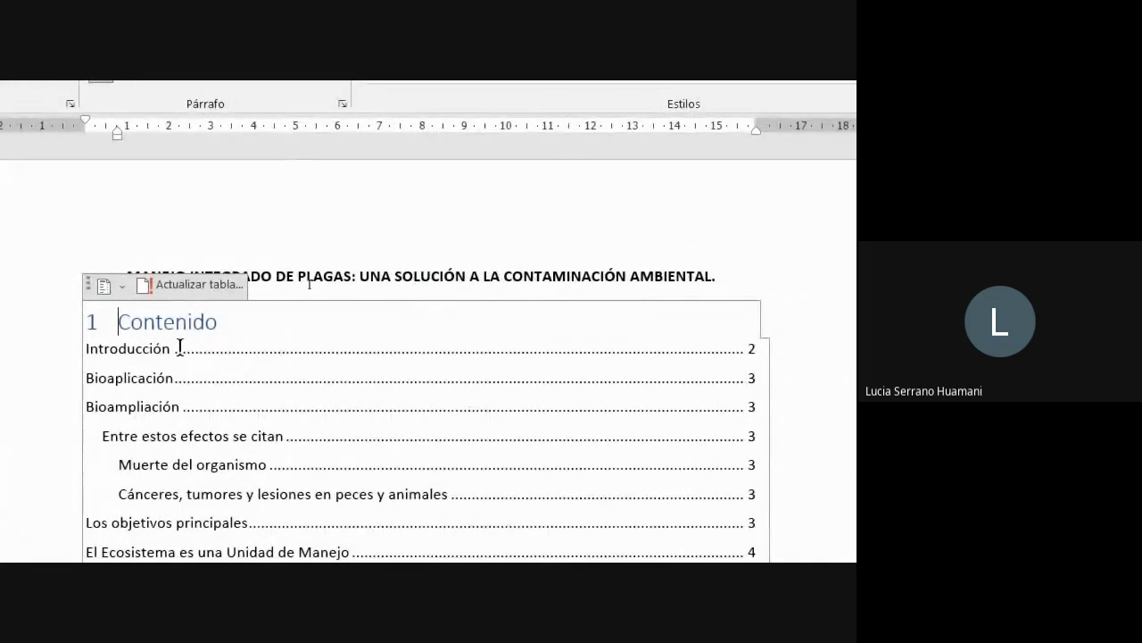
key(BackSpace)
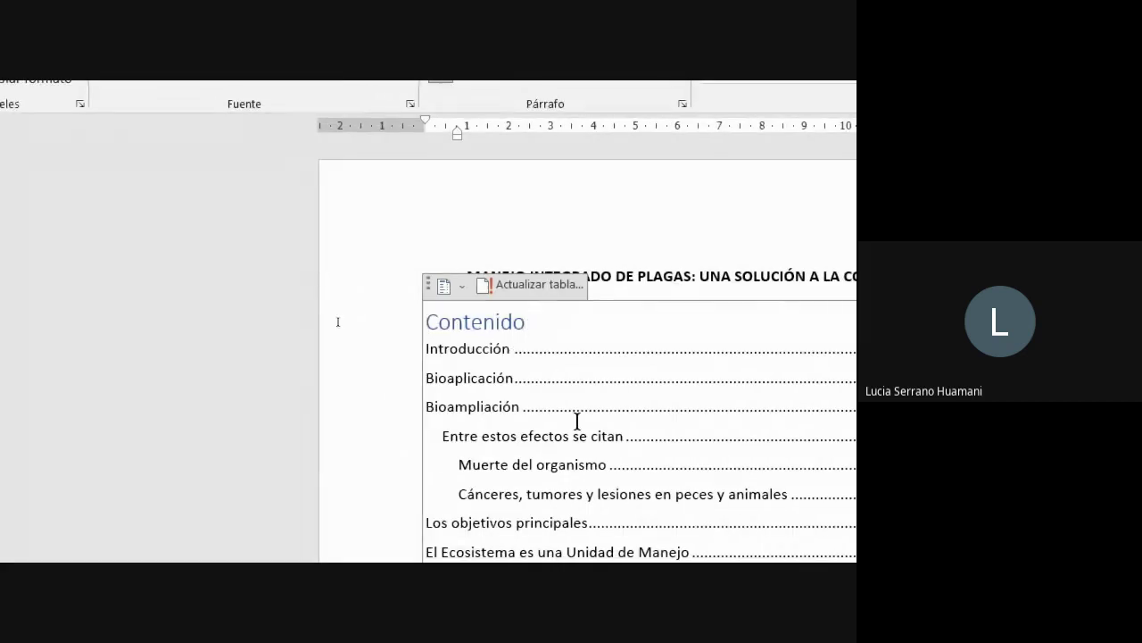
Check the multilevel numbering of the headings throughout the document, from "Introducción" to "Anexos"
scroll(535, 491, down, 15)
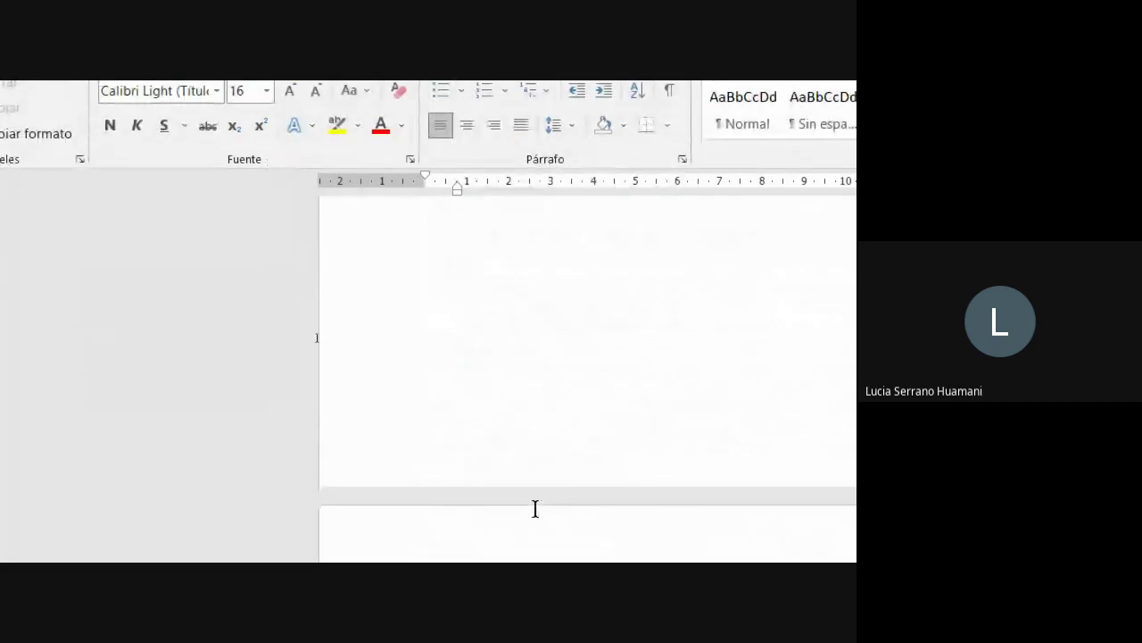
click(340, 261)
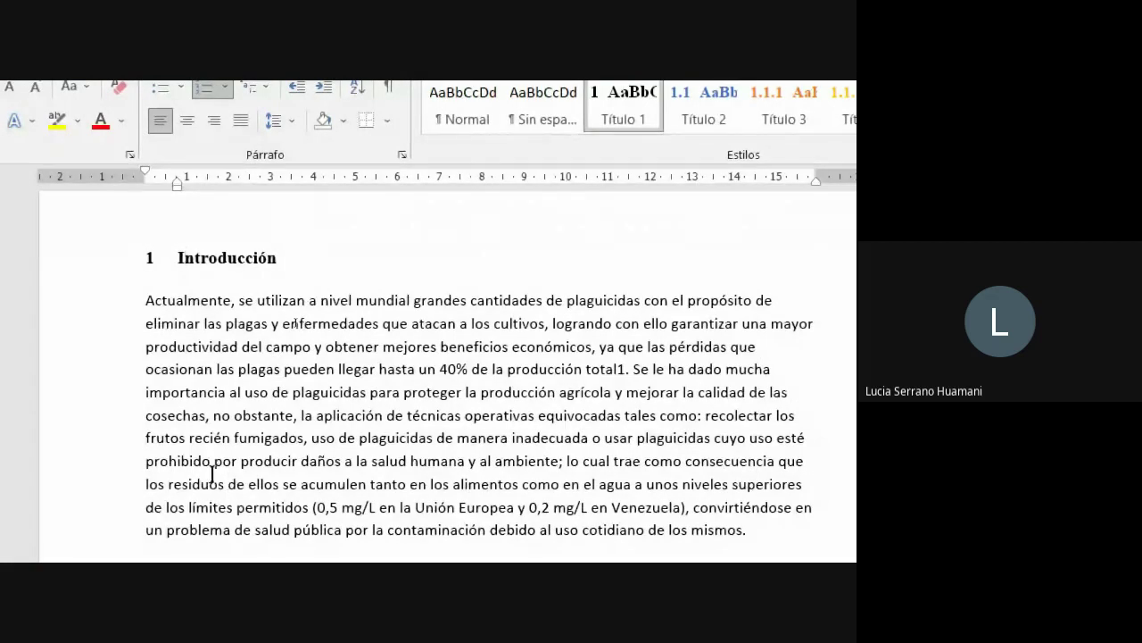
scroll(213, 473, down, 1)
scroll(213, 473, down, 12)
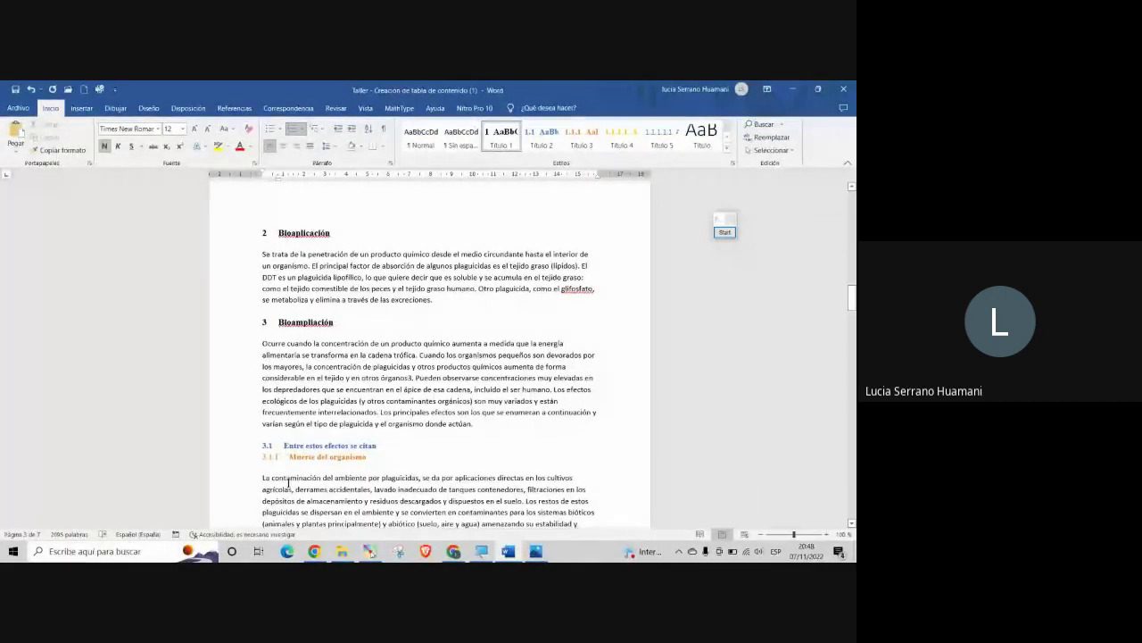
scroll(445, 444, down, 6)
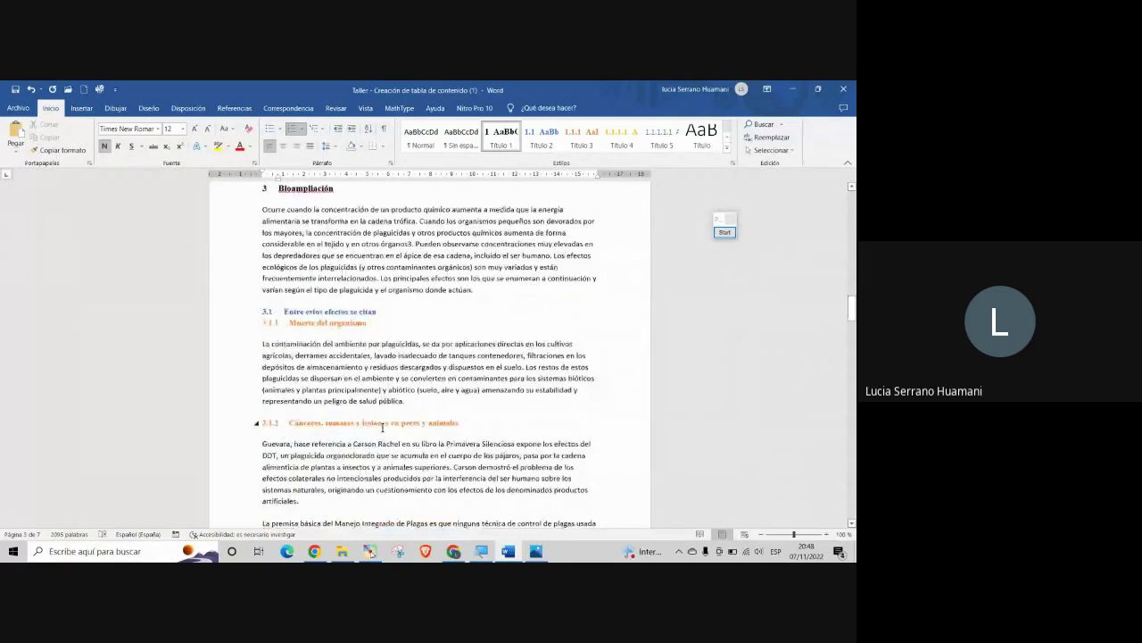
scroll(382, 428, down, 3)
scroll(382, 427, down, 10)
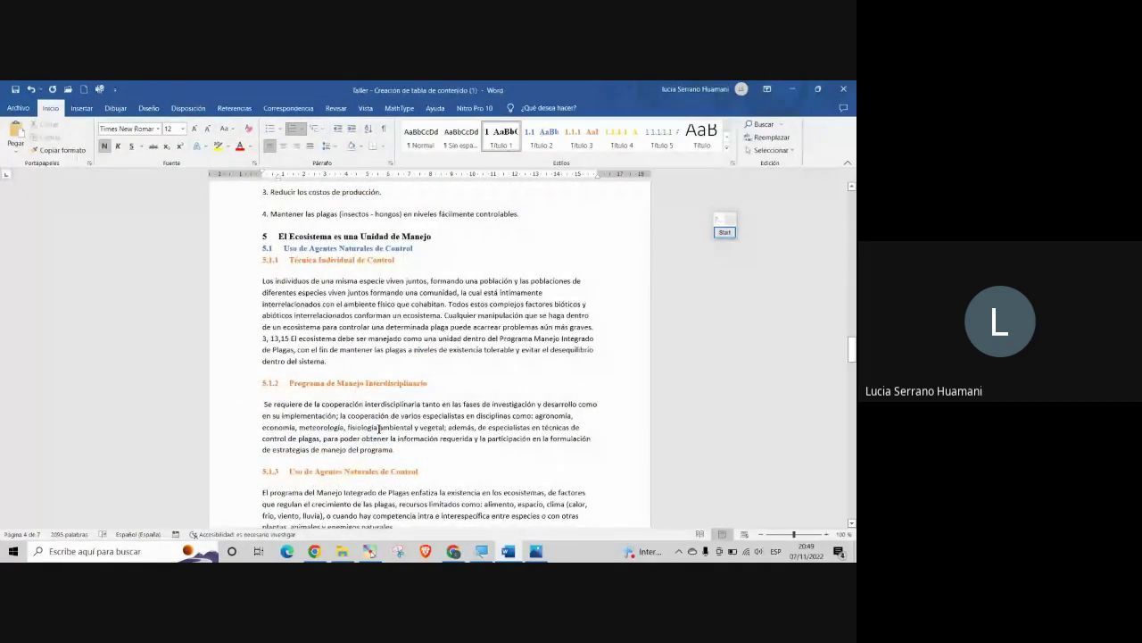
scroll(380, 429, down, 15)
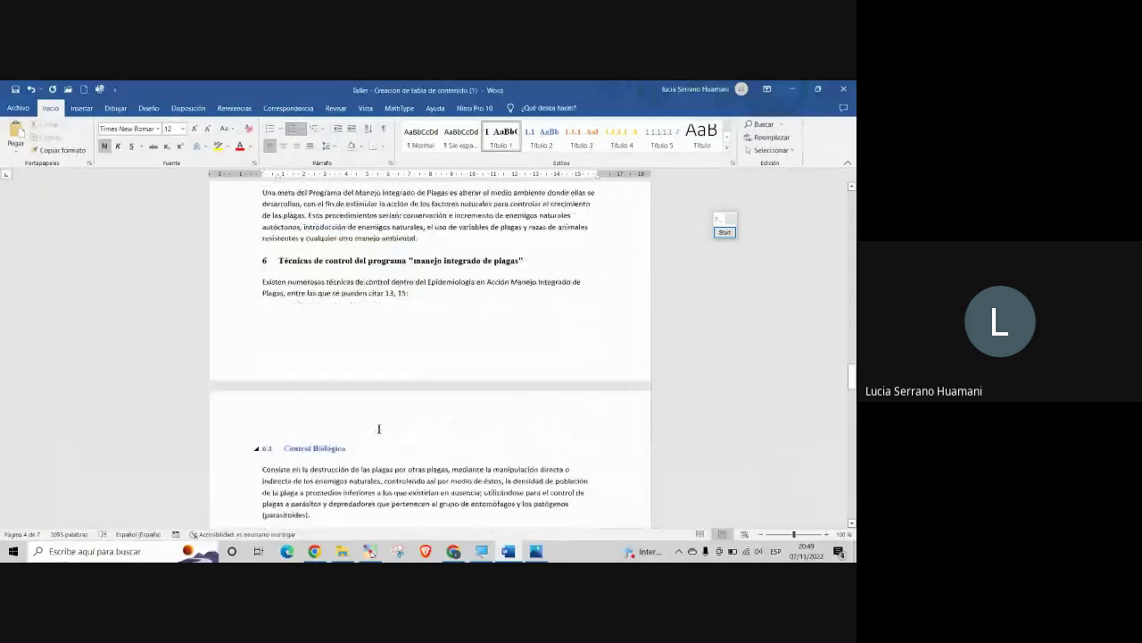
scroll(379, 430, down, 20)
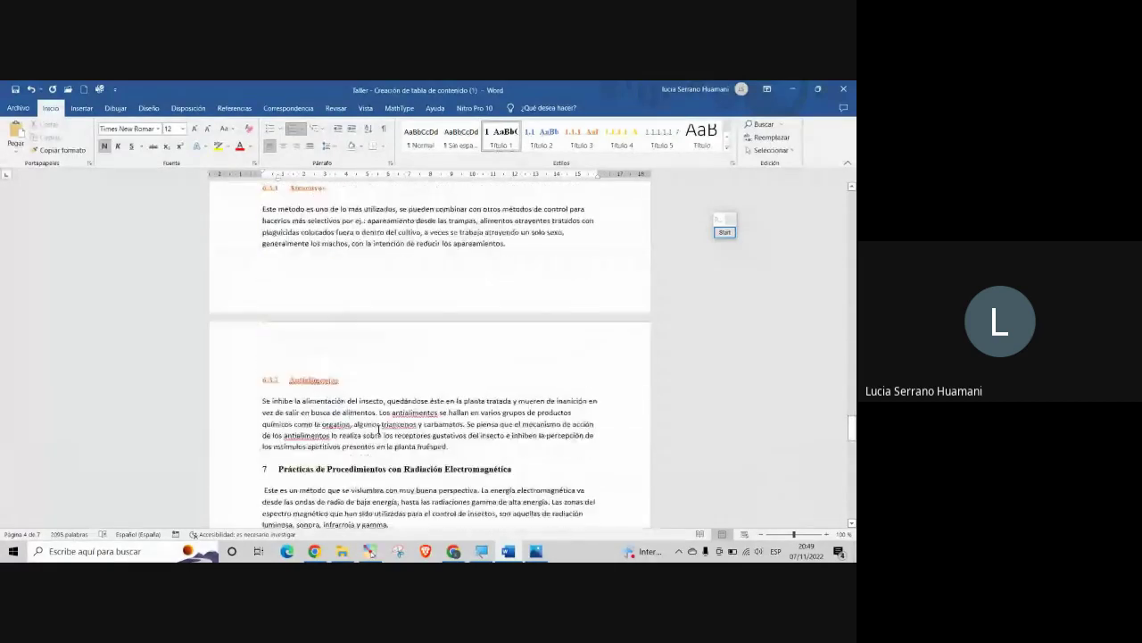
scroll(379, 429, down, 7)
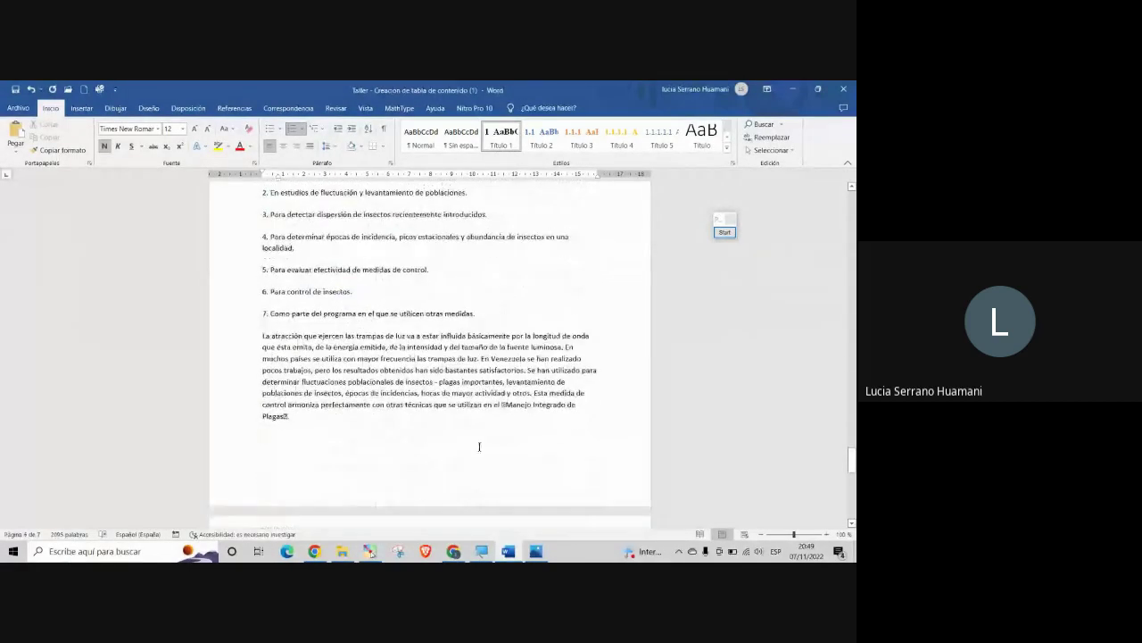
scroll(479, 446, up, 4)
scroll(479, 447, down, 15)
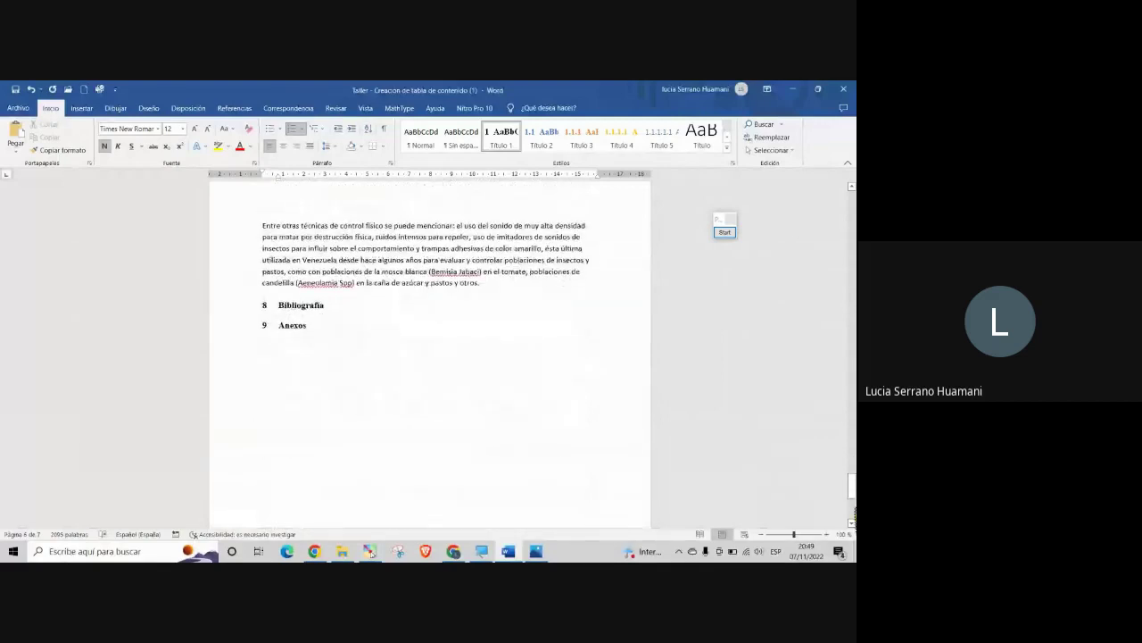
scroll(345, 169, up, 20)
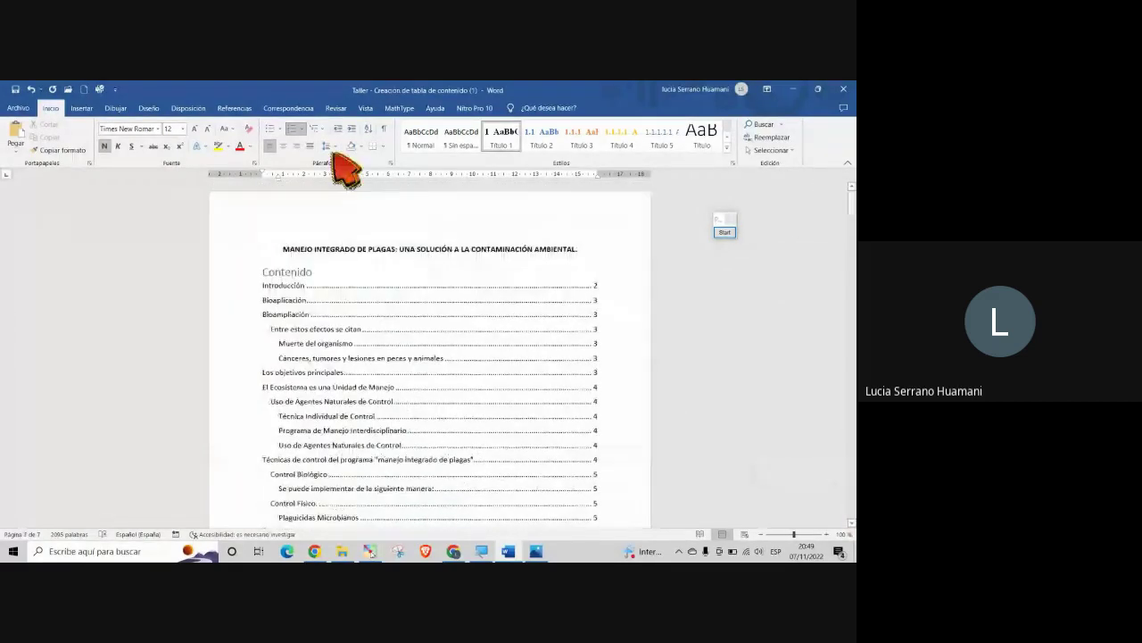
scroll(456, 482, down, 13)
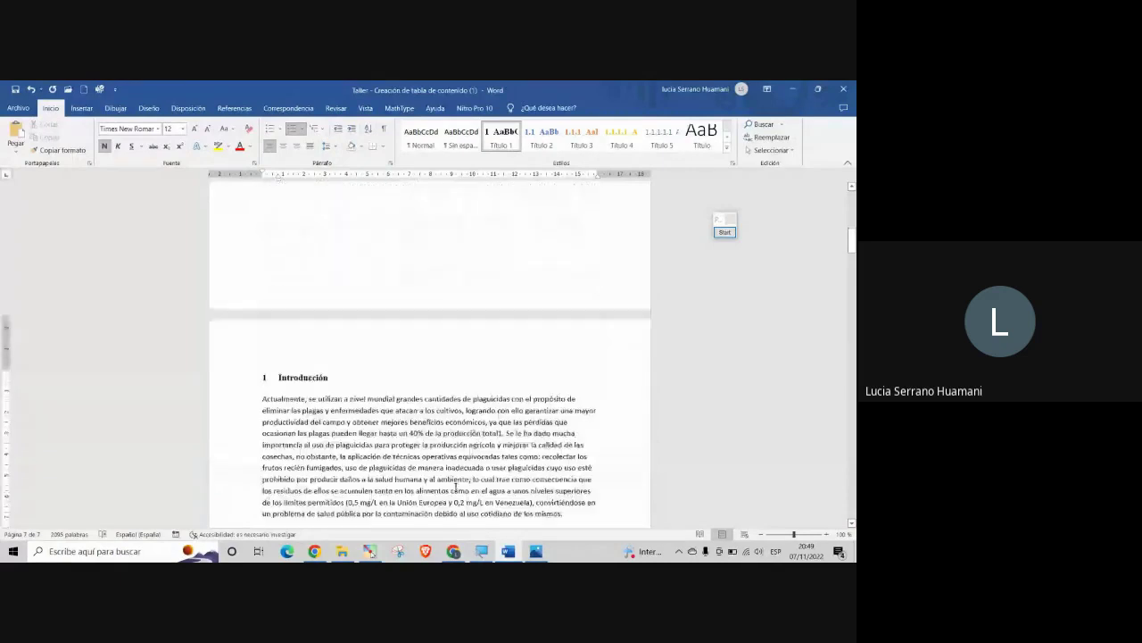
Update the entire table of contents so its entries carry the heading numbers
scroll(457, 486, up, 12)
click(315, 268)
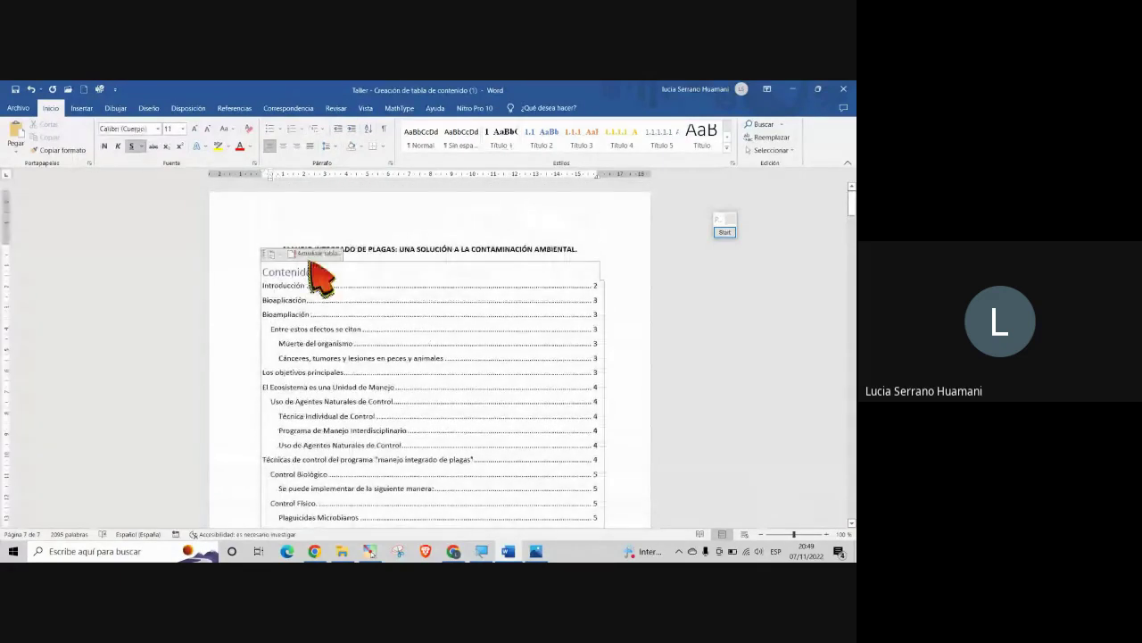
click(308, 254)
click(423, 321)
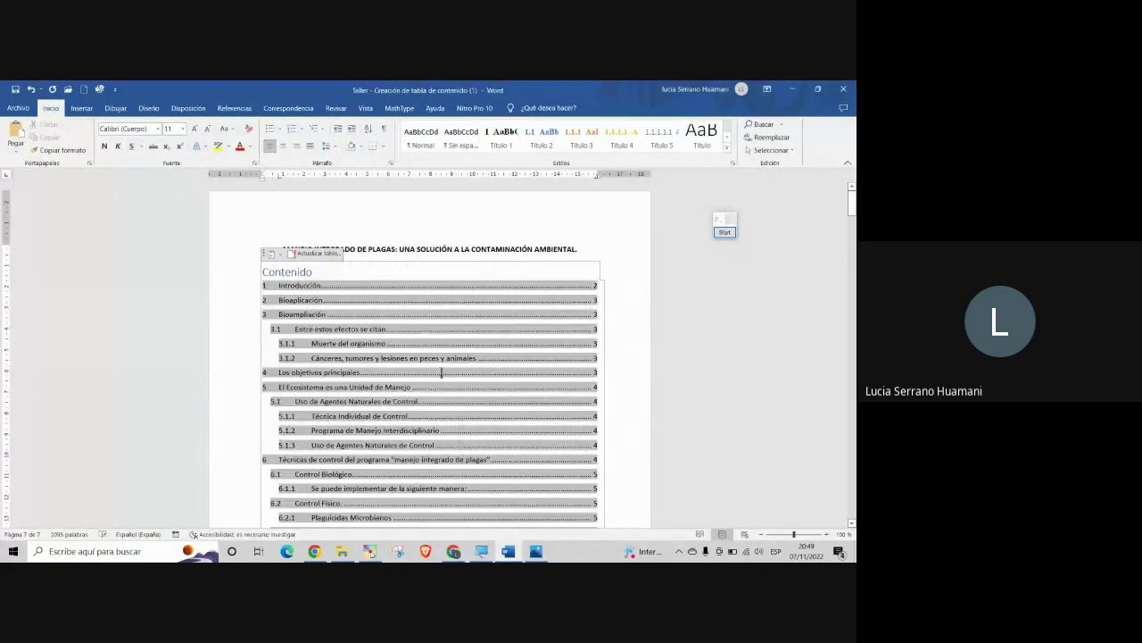
Check the multilevel numbers of the table of contents entries from "Introducción" to "Anexos"
scroll(366, 411, down, 3)
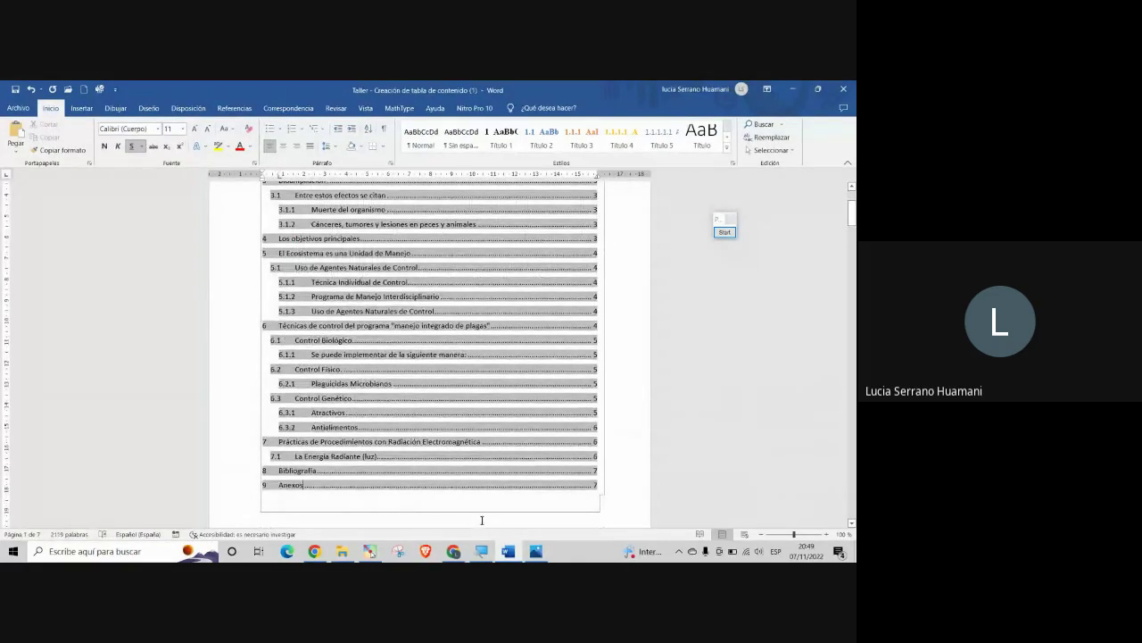
scroll(473, 516, up, 3)
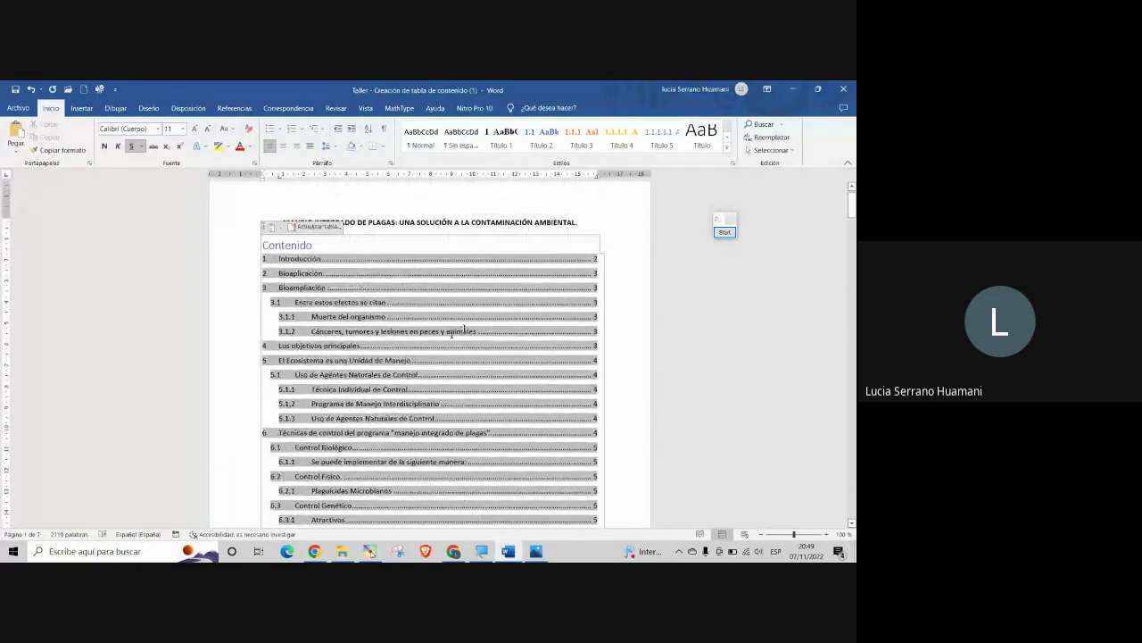
double_click(517, 254)
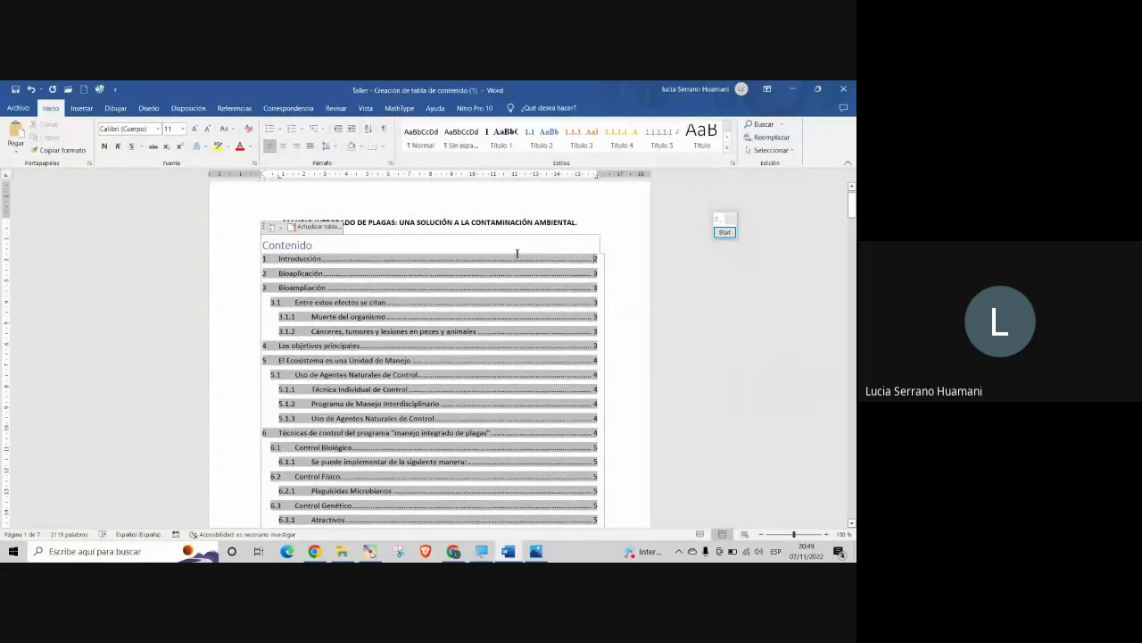
click(443, 290)
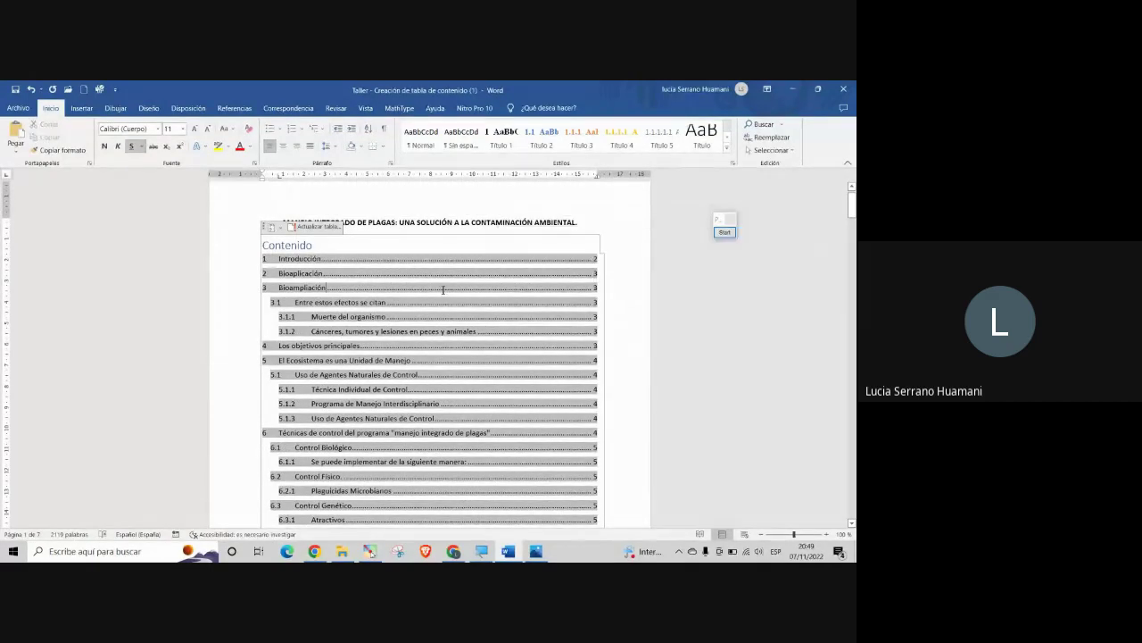
click(323, 245)
click(334, 302)
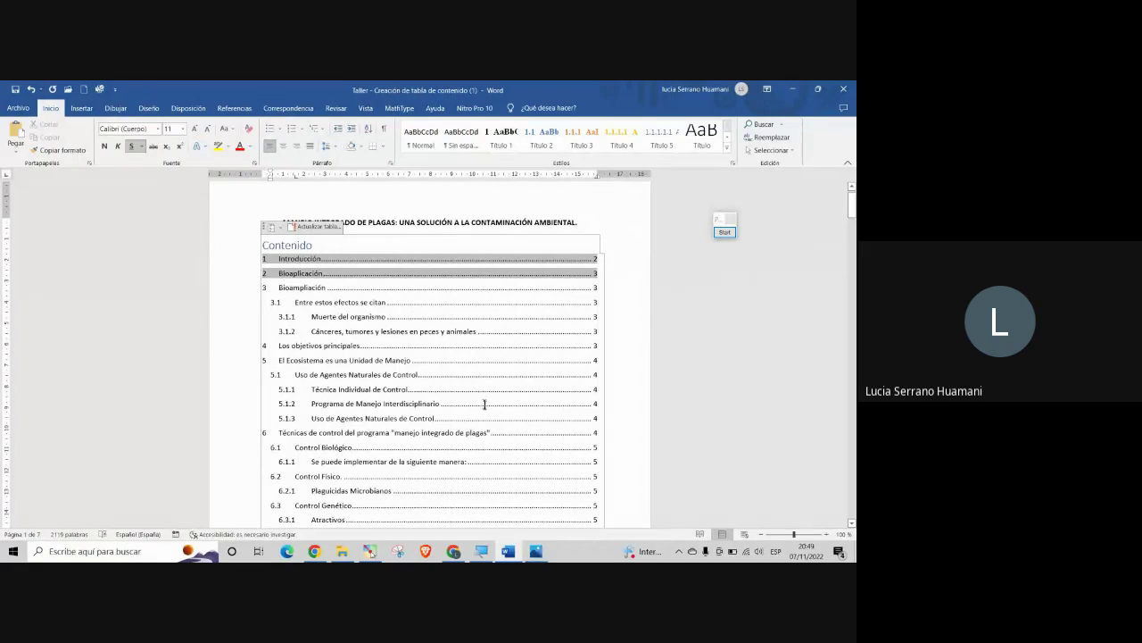
scroll(485, 405, down, 2)
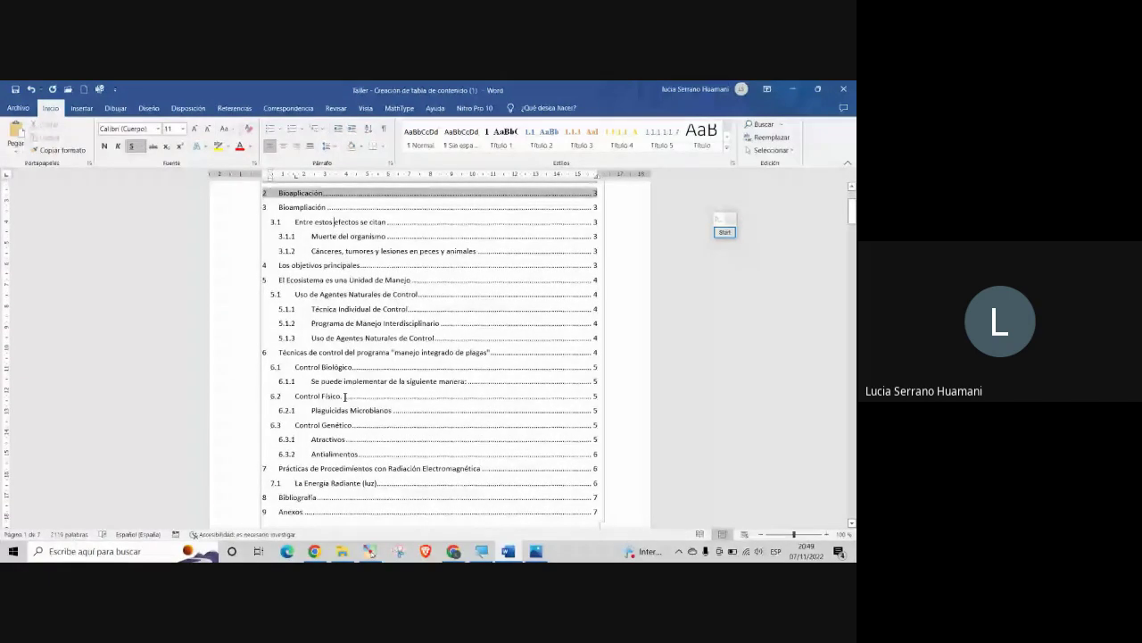
Examine the heading numbers in the body text from "Introducción" to "Los objetivos principales", comparing the three levels
scroll(345, 397, down, 12)
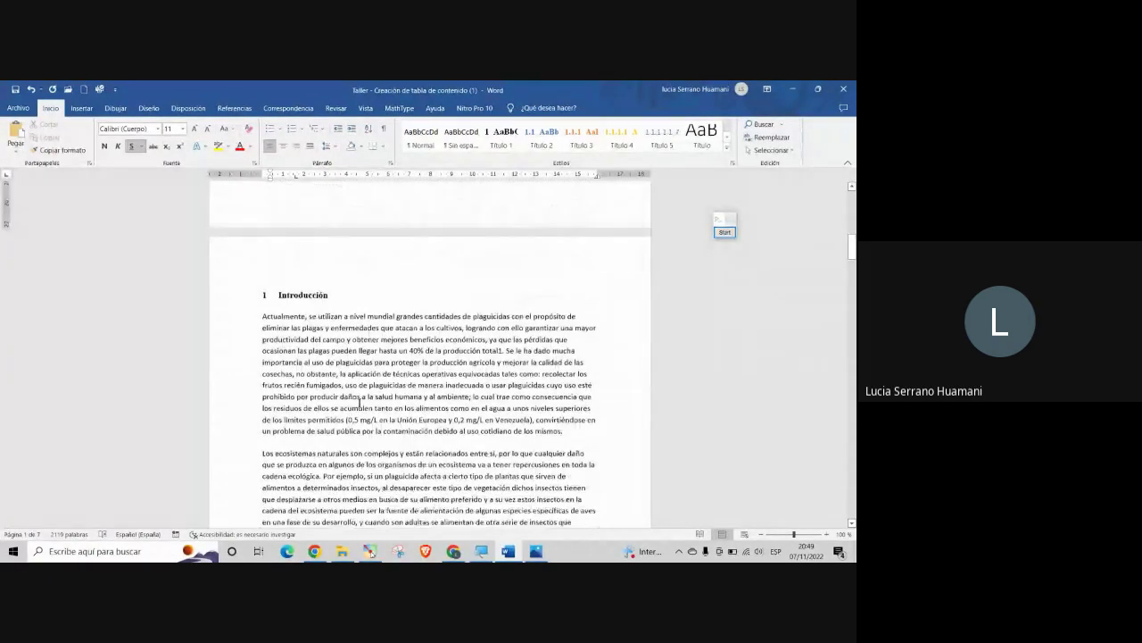
click(265, 294)
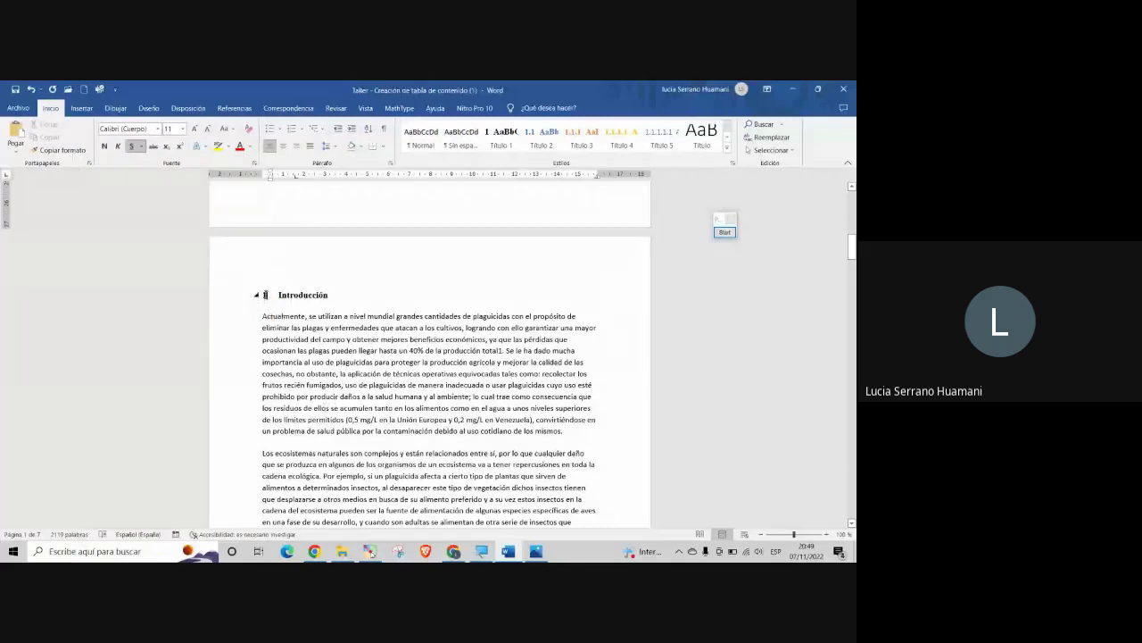
scroll(303, 390, down, 10)
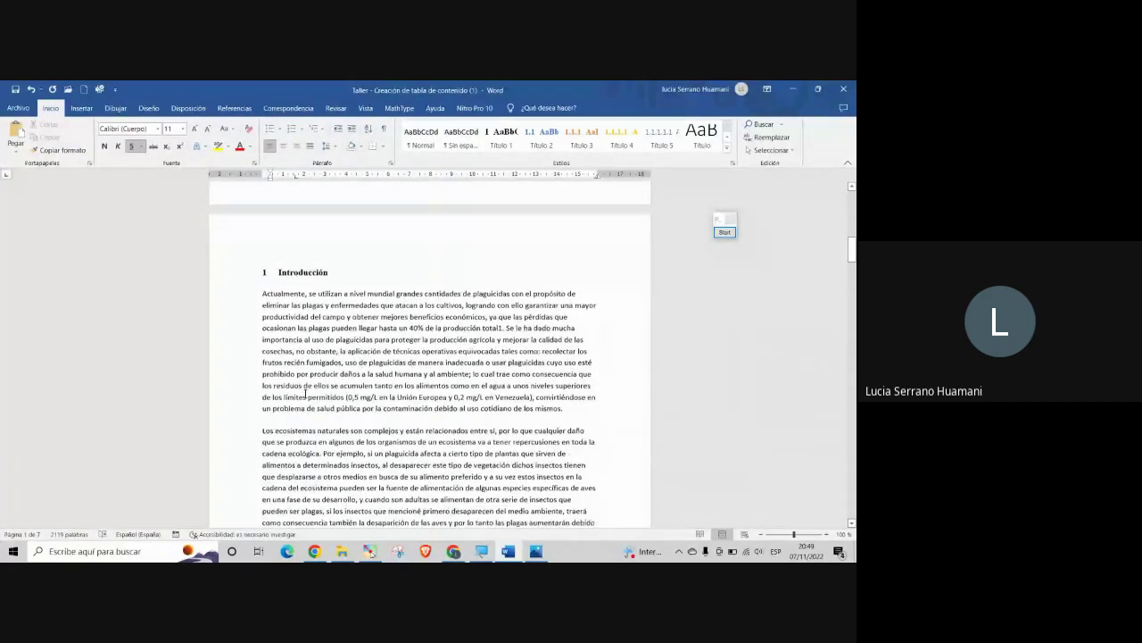
scroll(307, 396, down, 6)
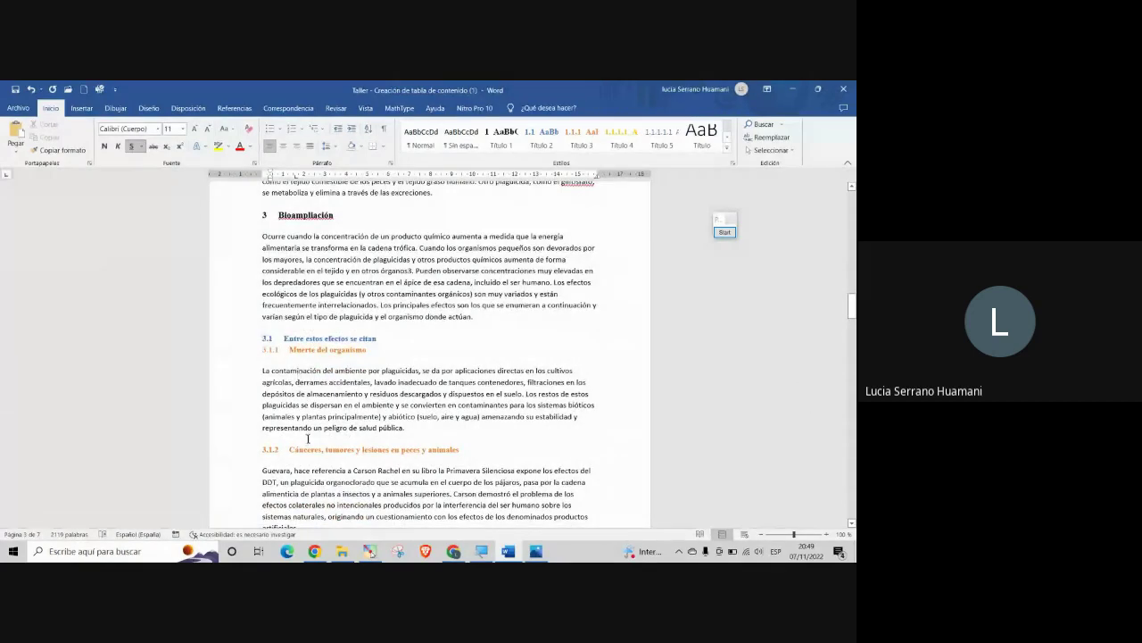
scroll(305, 437, down, 5)
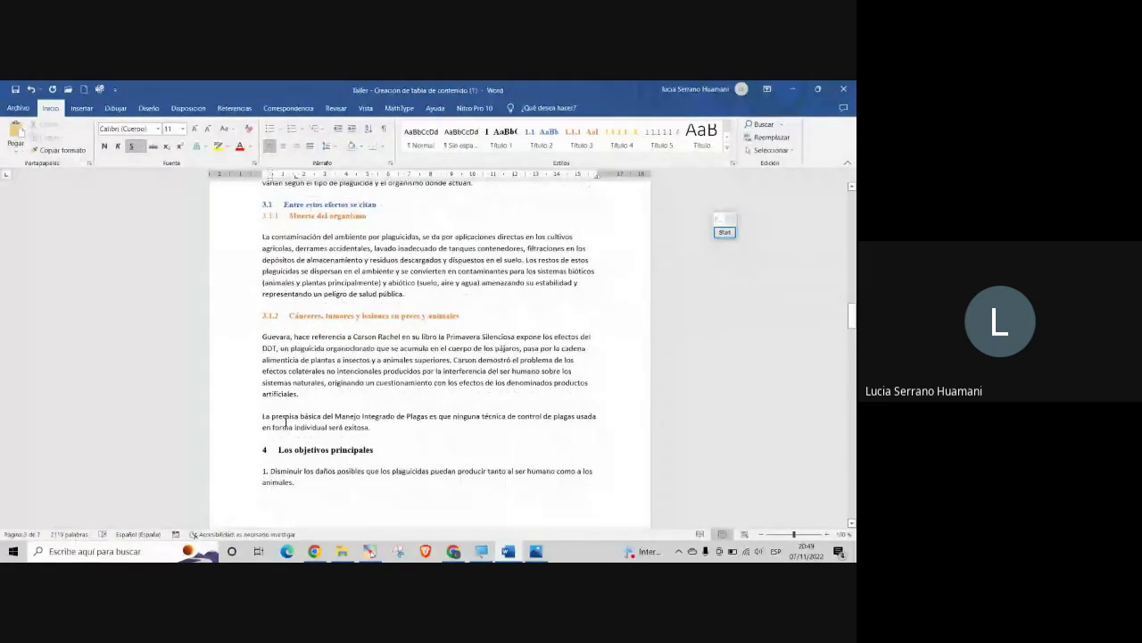
scroll(286, 420, up, 5)
scroll(291, 435, up, 15)
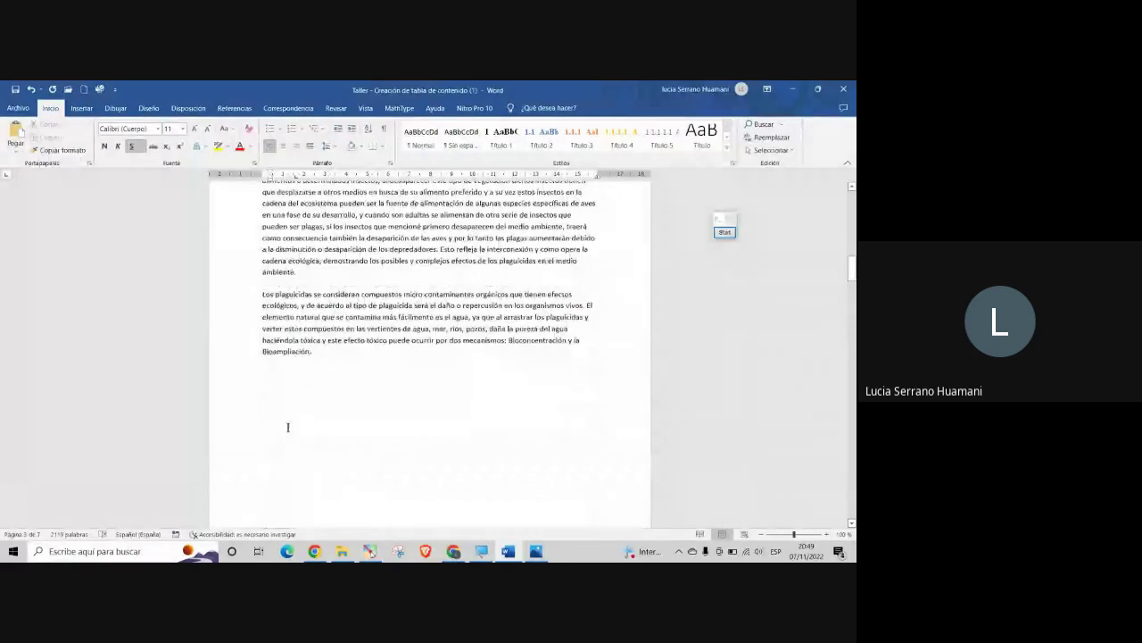
scroll(287, 427, down, 8)
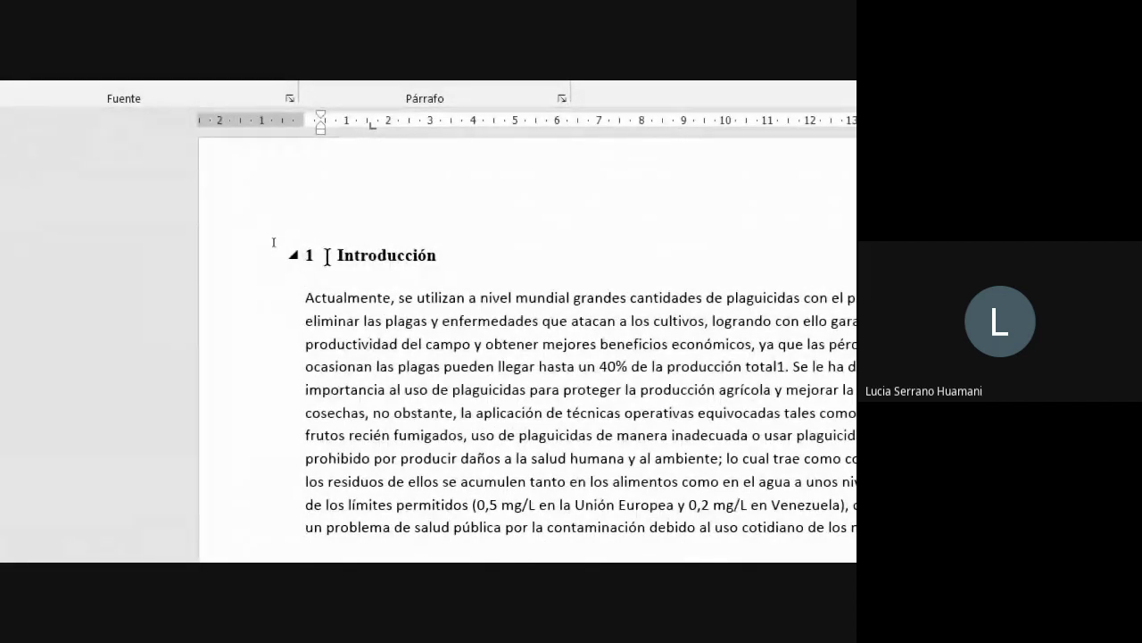
scroll(313, 260, down, 15)
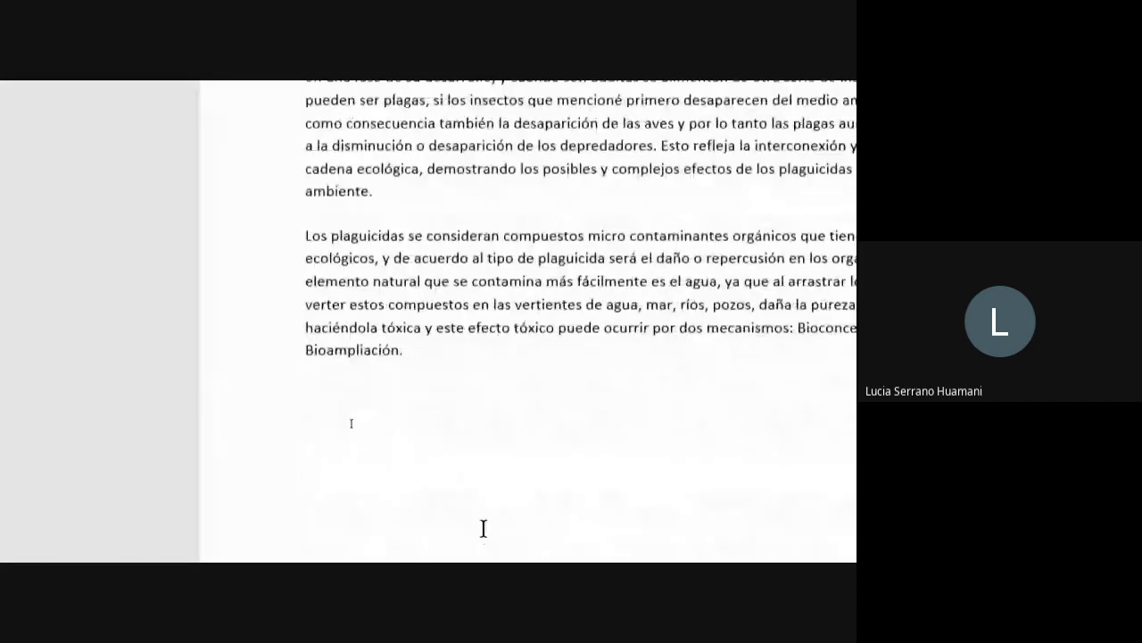
scroll(474, 510, down, 5)
scroll(370, 444, up, 1)
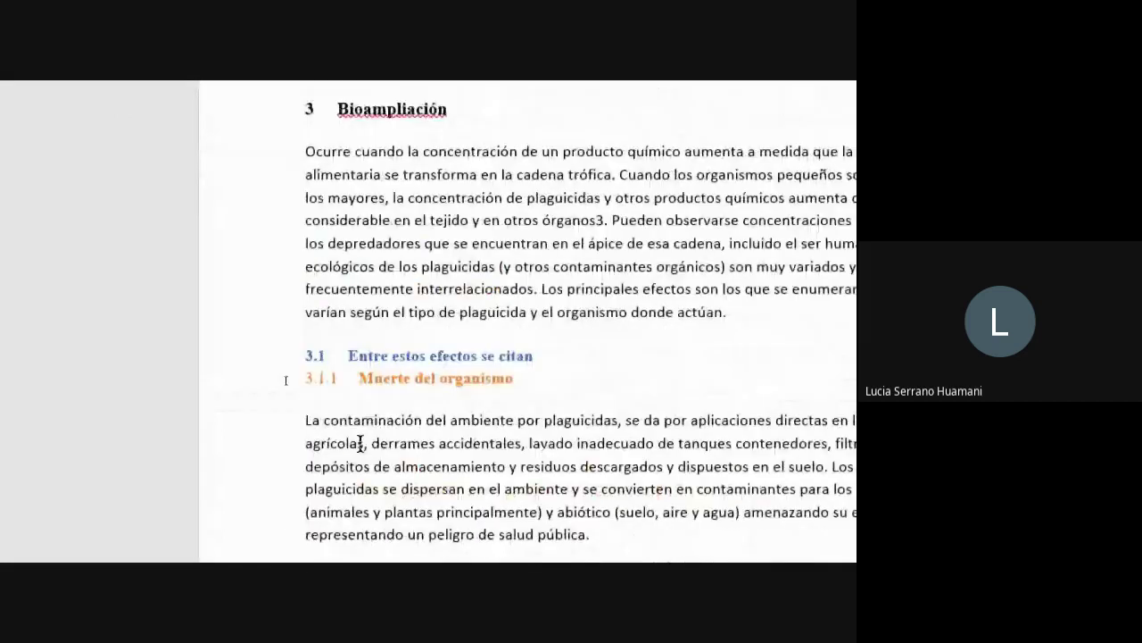
scroll(384, 393, up, 3)
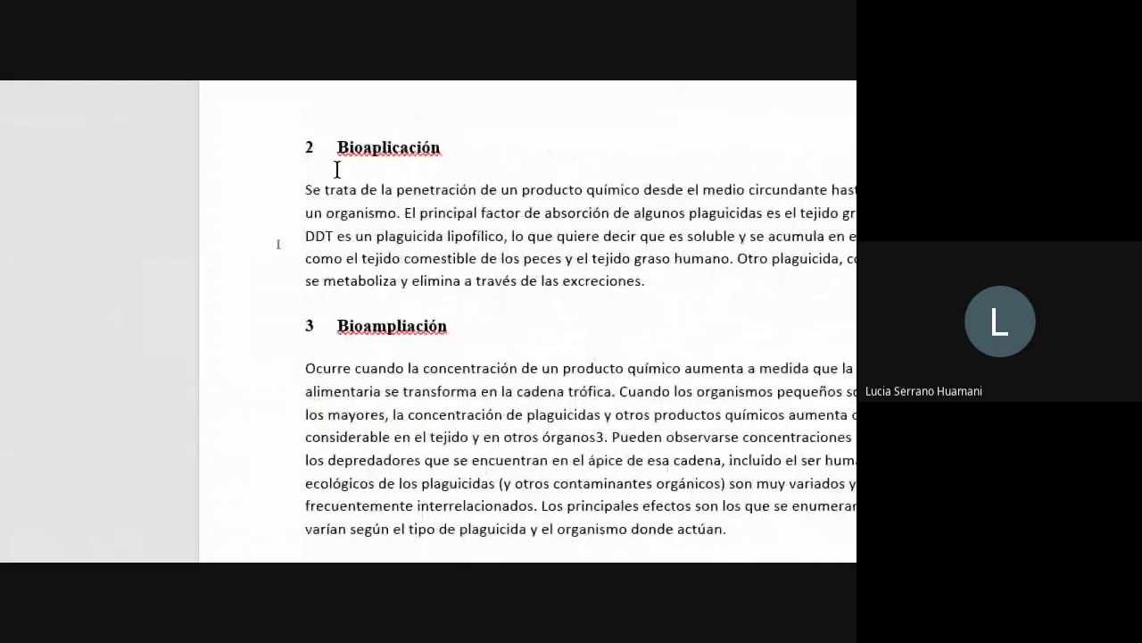
scroll(370, 425, up, 15)
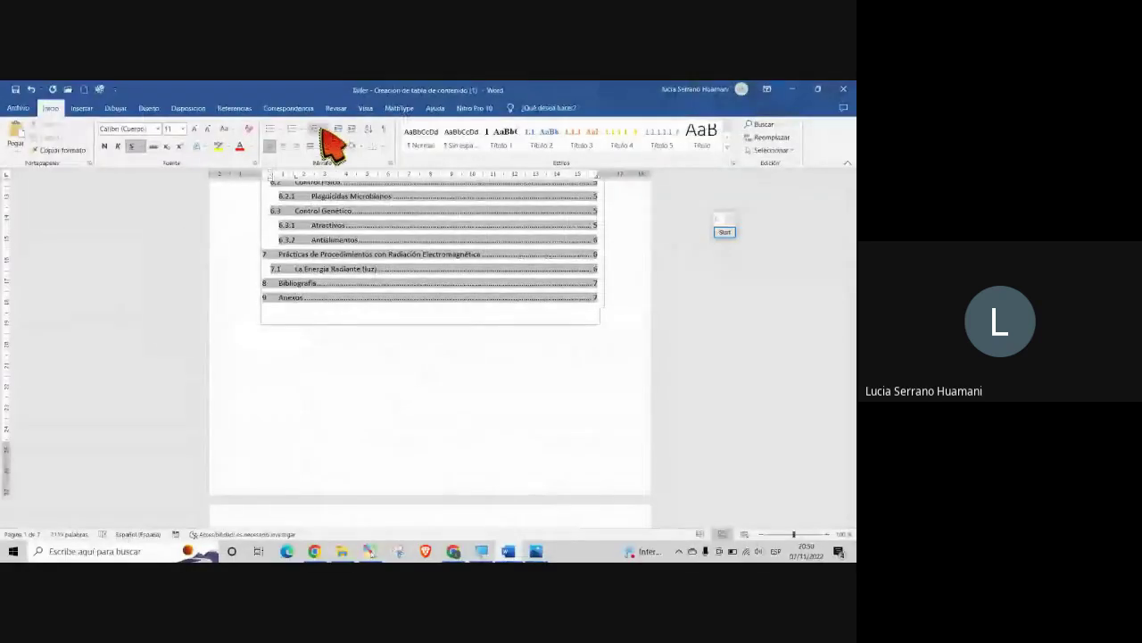
Examine the multilevel list library for the "Introducción" heading, comparing the lists linked to Título styles with the unlinked ones
click(321, 128)
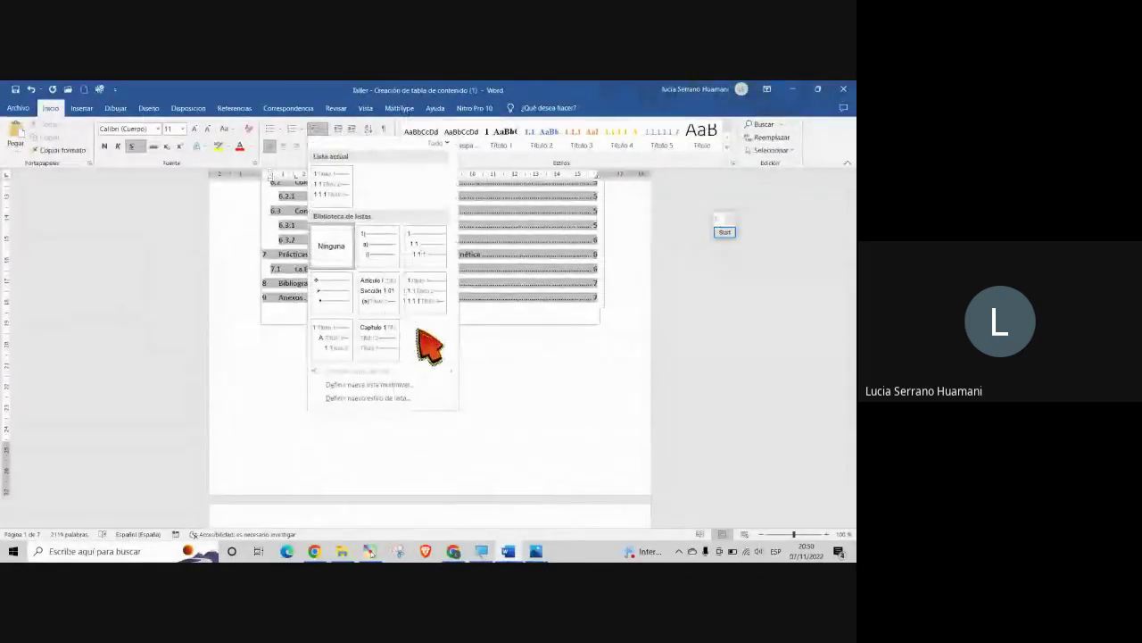
mouse_move(429, 319)
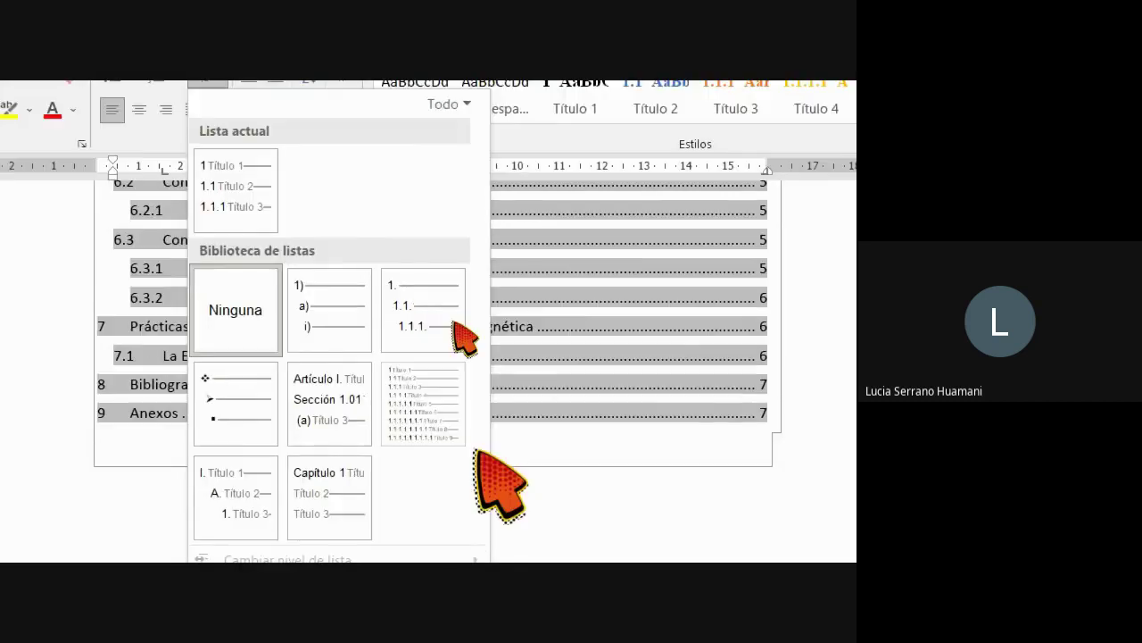
click(612, 392)
scroll(612, 392, down, 5)
click(130, 560)
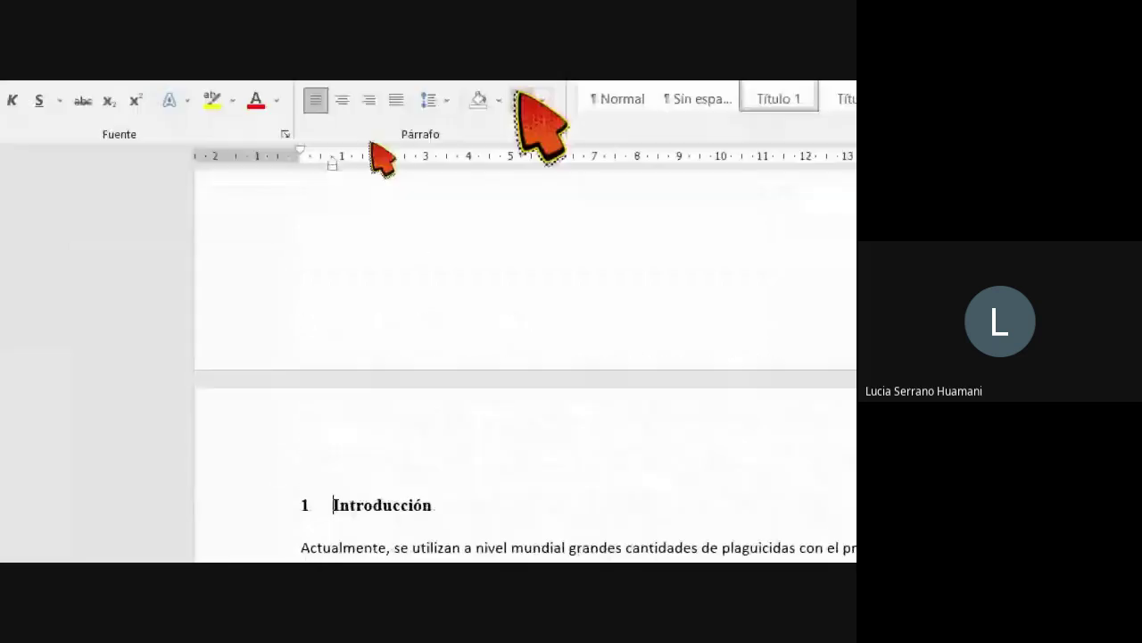
click(382, 177)
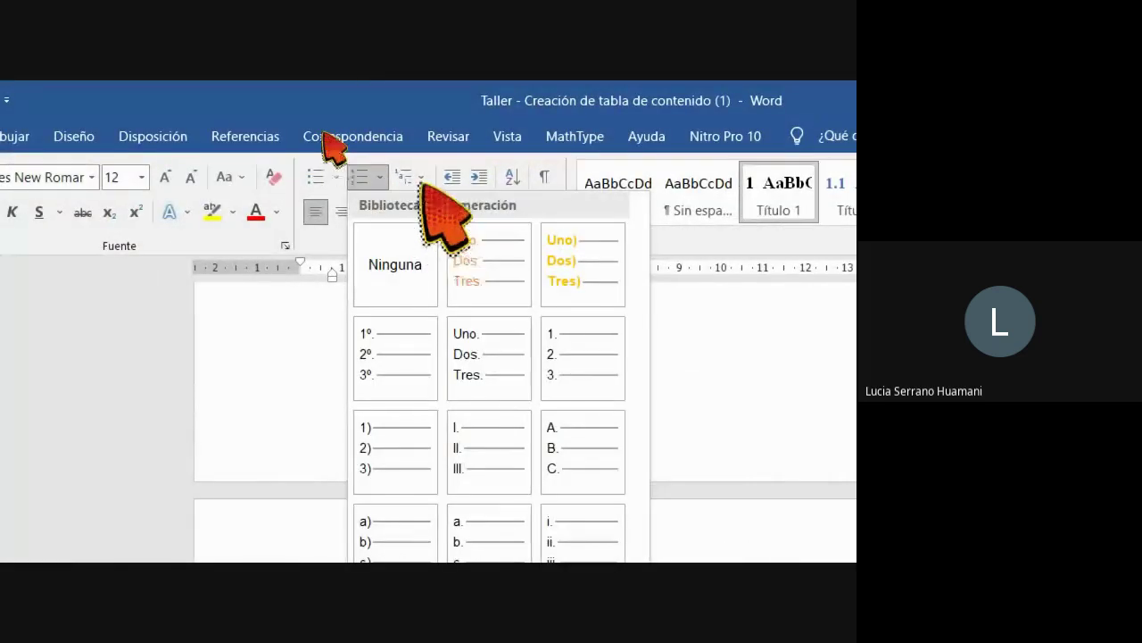
click(416, 179)
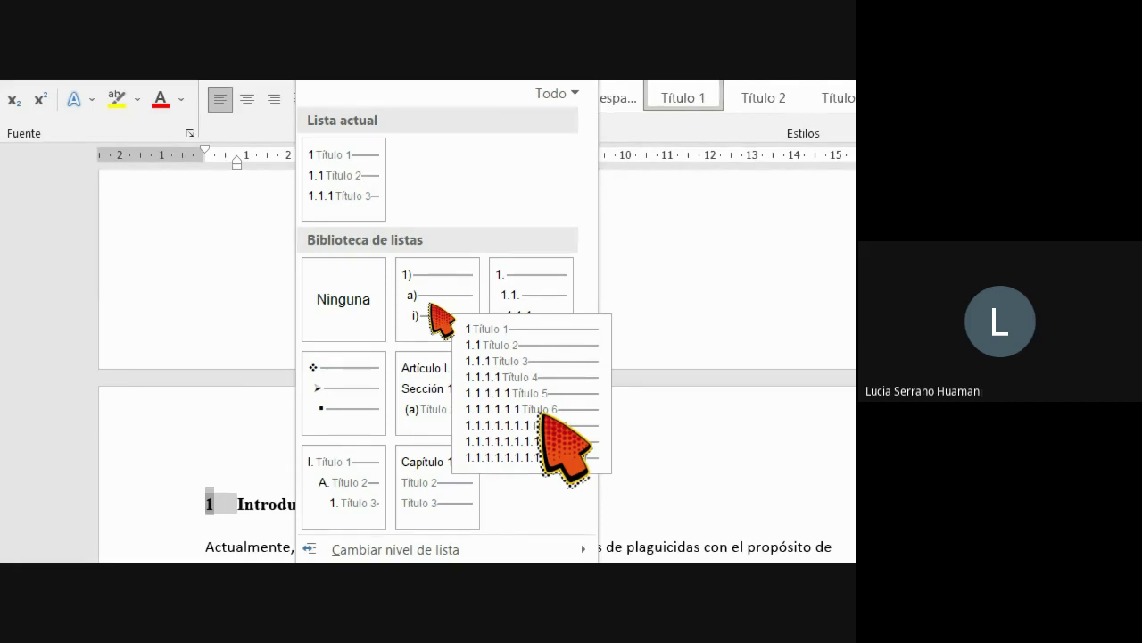
click(253, 504)
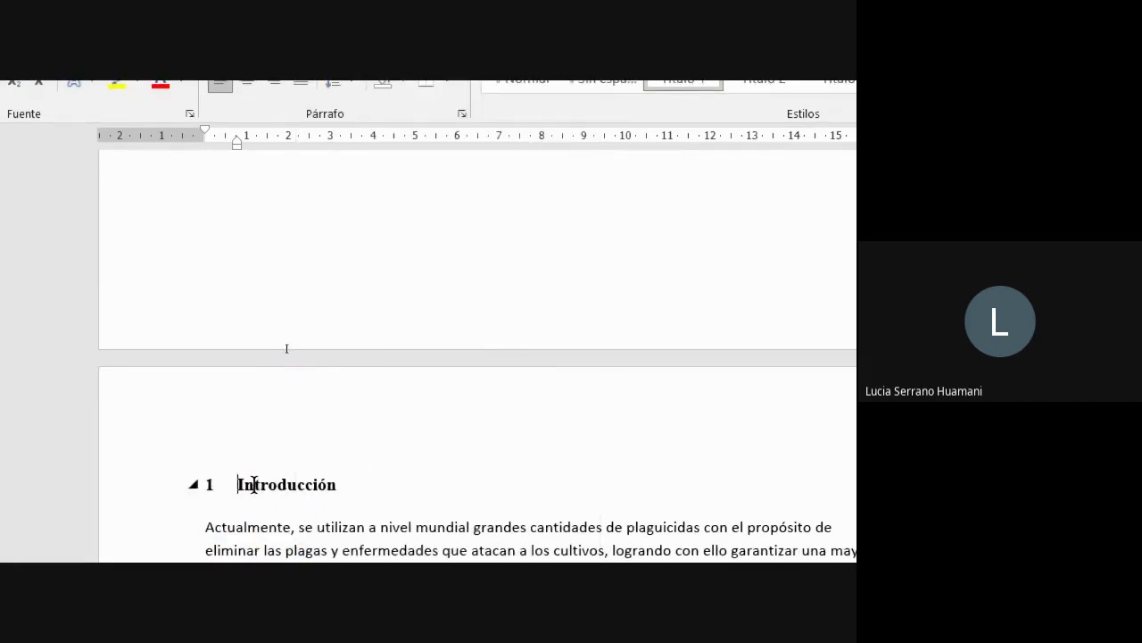
Apply the multilevel list without linked styles (1., 1.1., 1.1.1.) to the selected "Introducción" heading
double_click(280, 485)
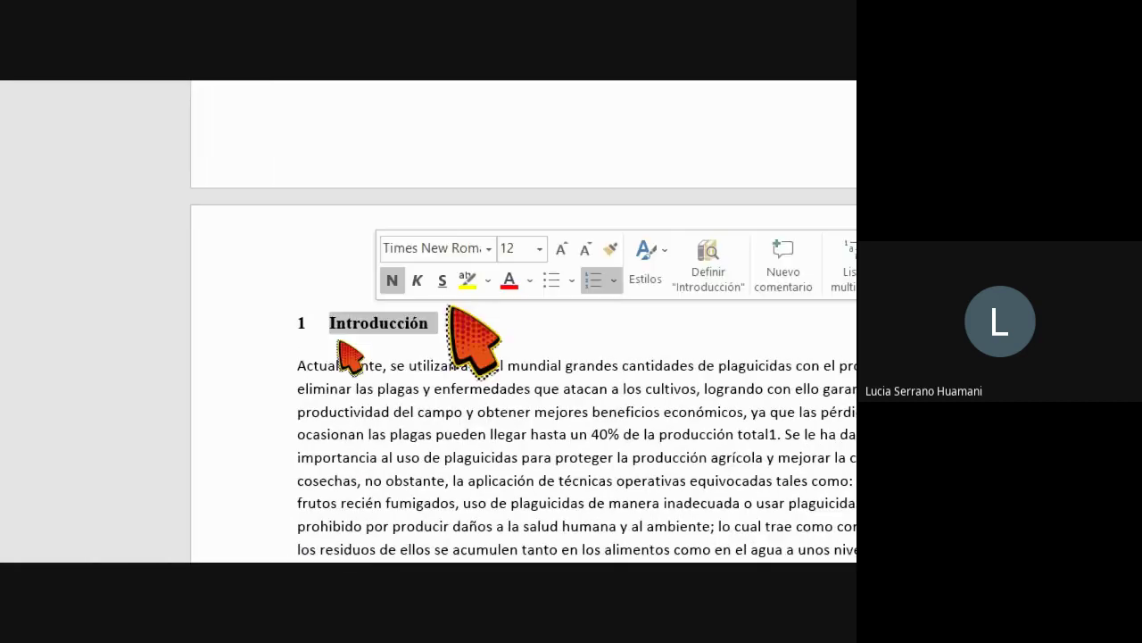
click(407, 176)
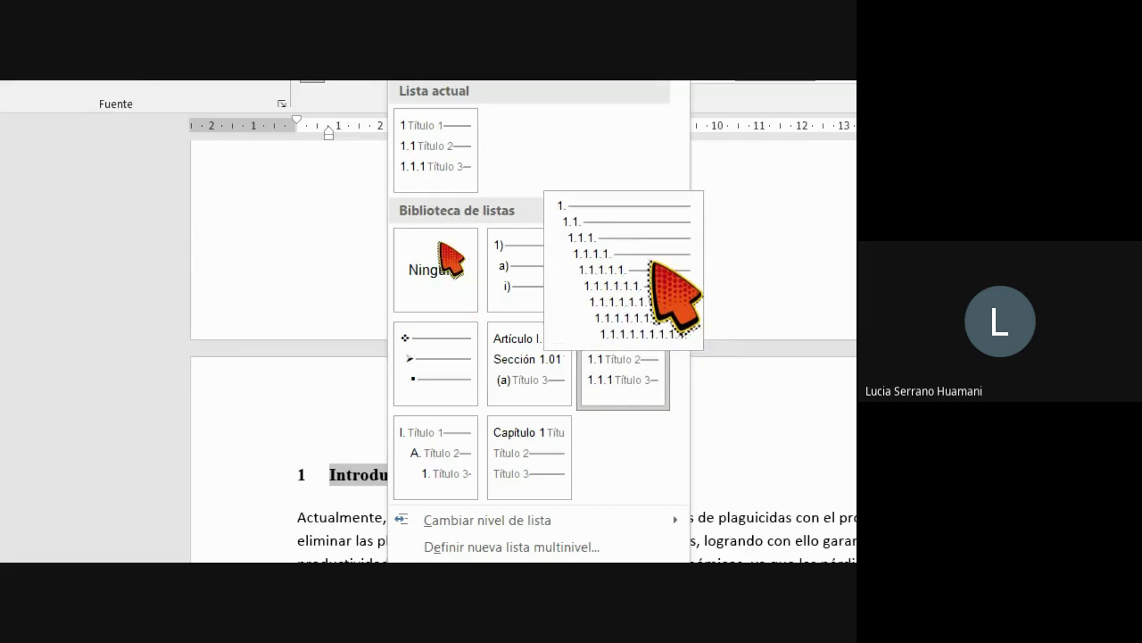
click(646, 256)
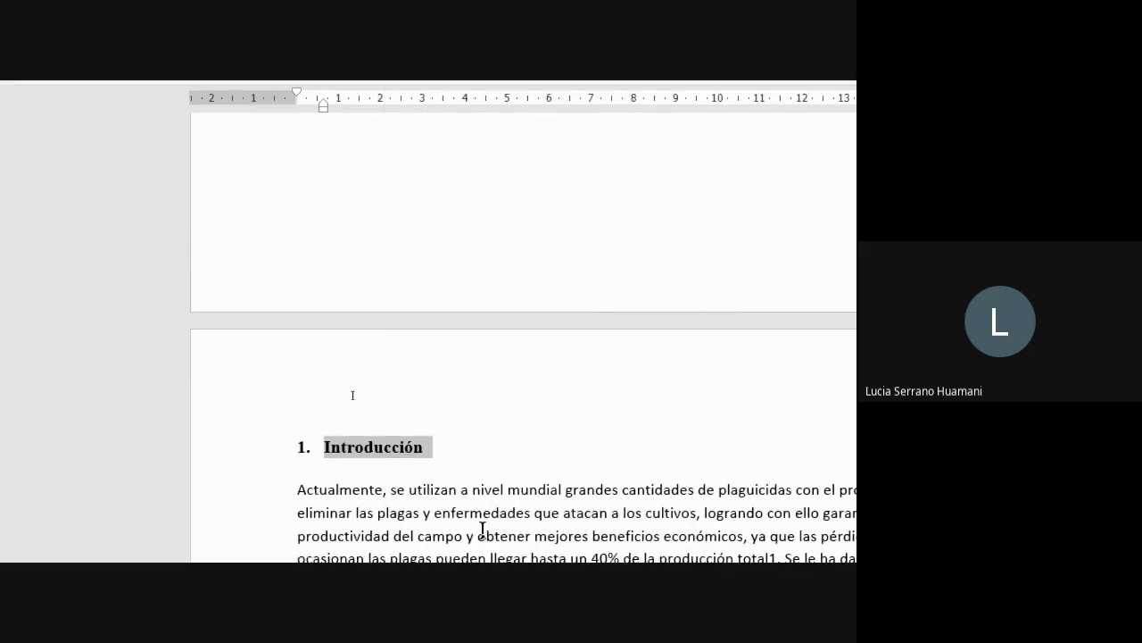
Check how the headings after "Introducción" are numbered, down to "El Ecosistema es una Unidad de Manejo" and its subheadings
scroll(367, 509, down, 15)
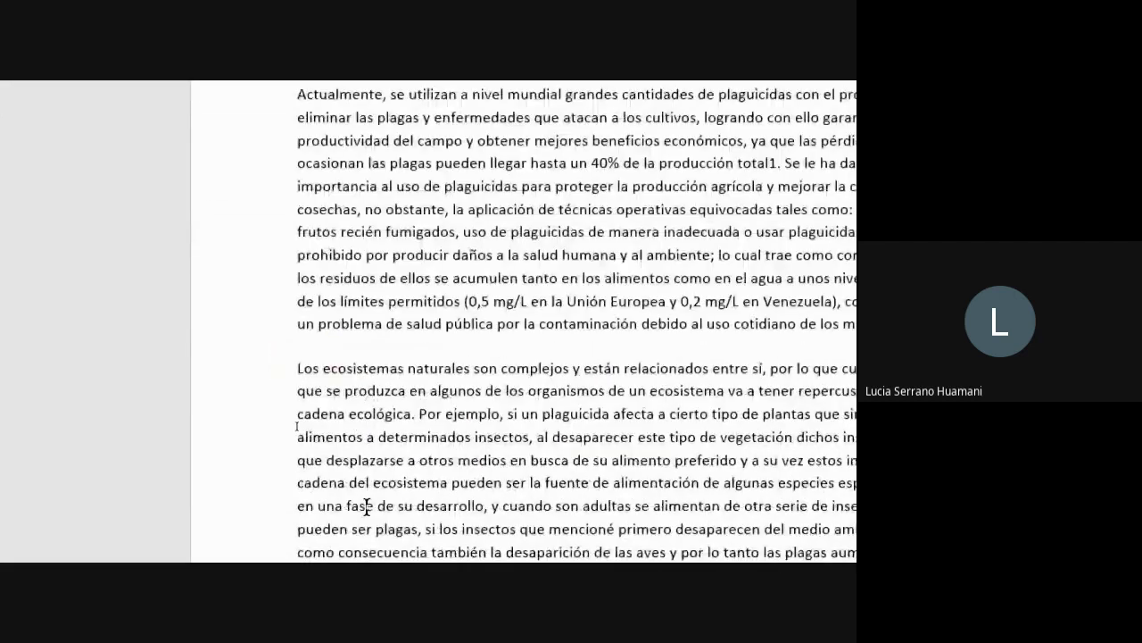
scroll(367, 497, down, 8)
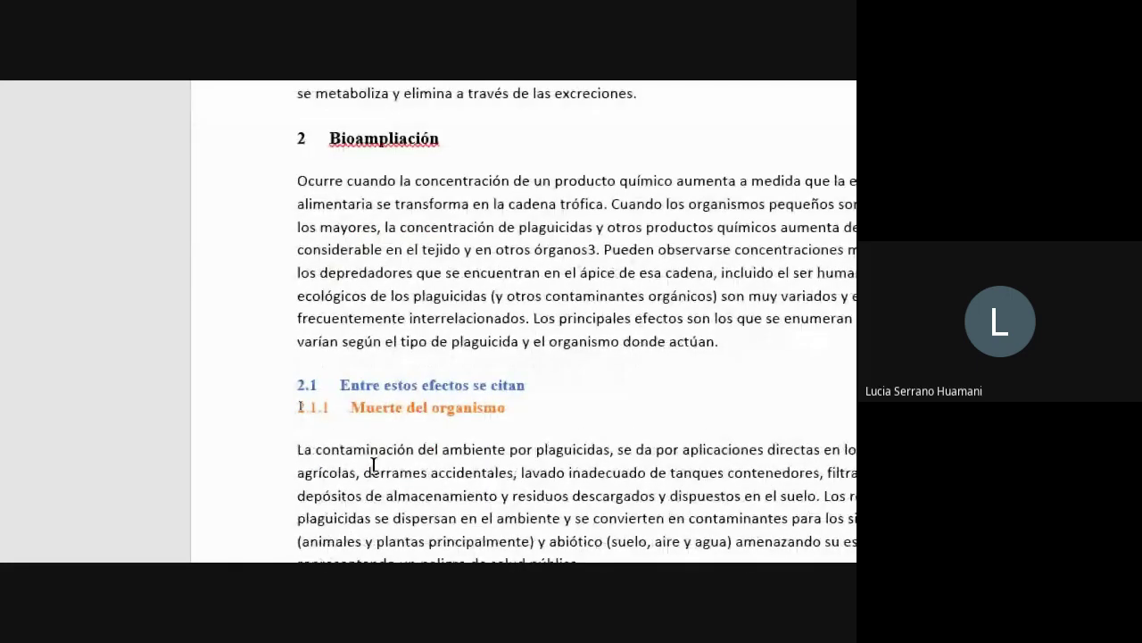
scroll(373, 464, down, 8)
scroll(374, 466, down, 10)
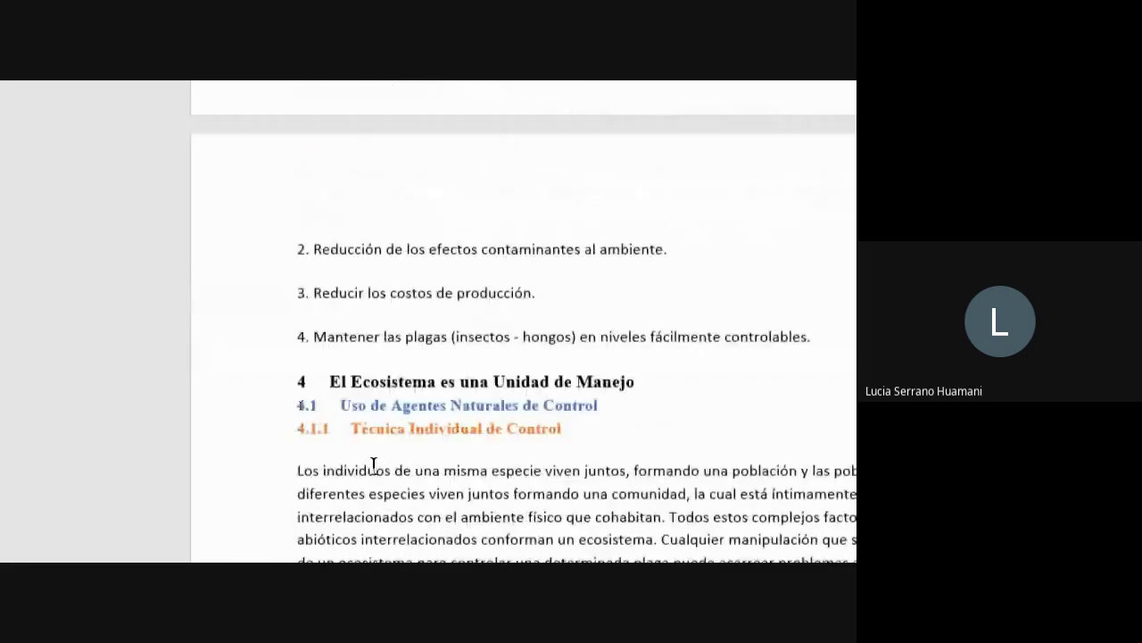
scroll(374, 466, up, 20)
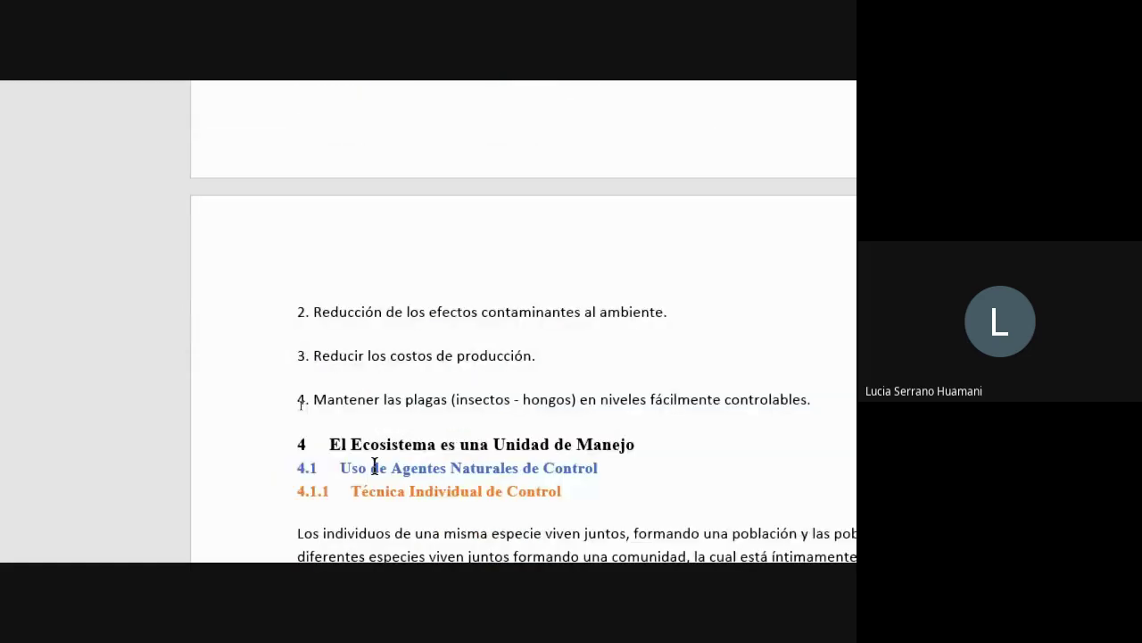
Start defining a new multilevel list for the selected "Introducción" heading and show the advanced list options
scroll(375, 469, up, 15)
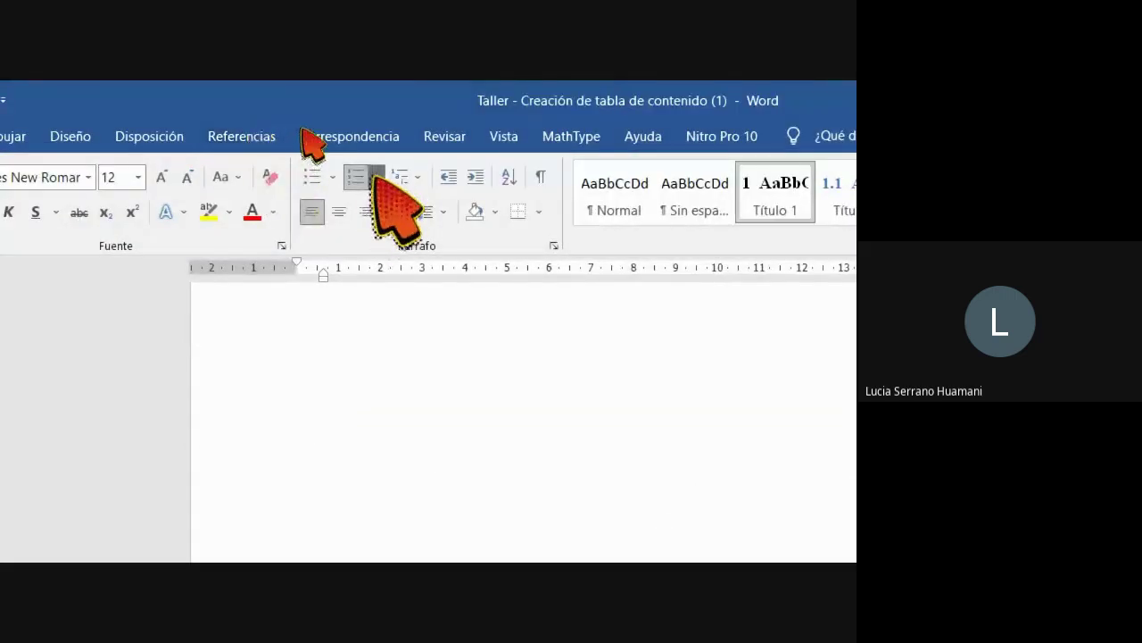
click(420, 178)
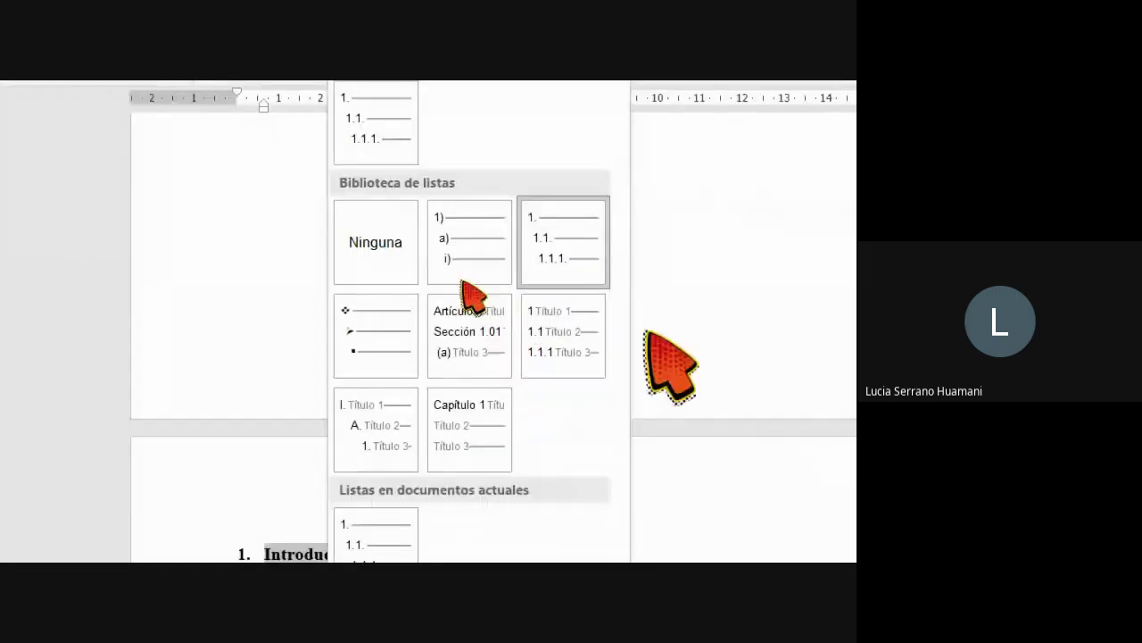
mouse_move(593, 249)
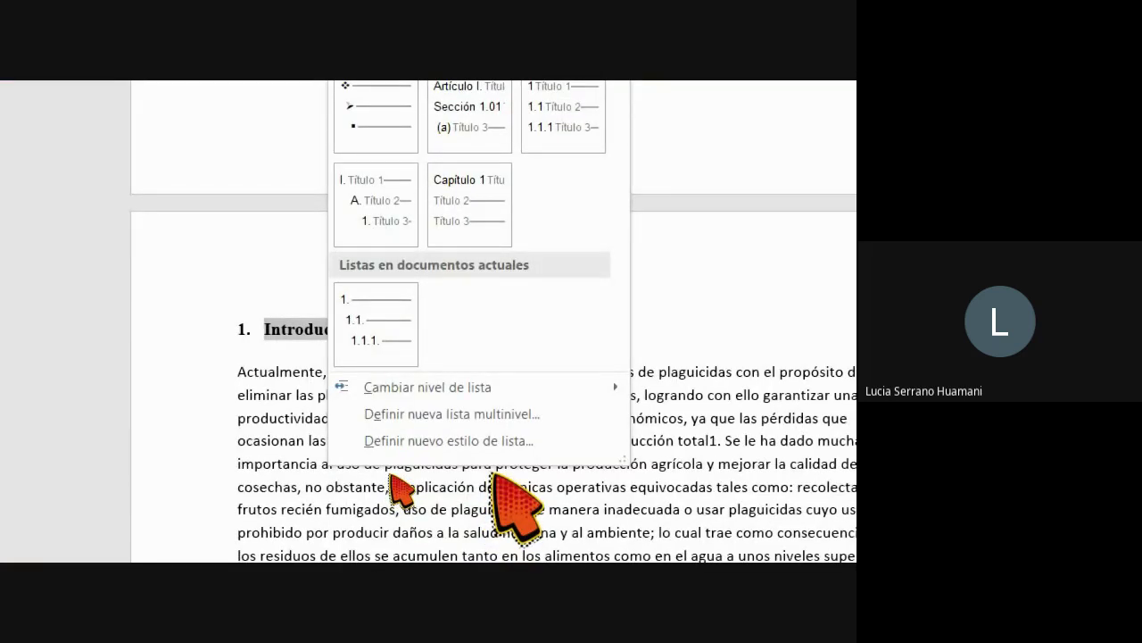
mouse_move(466, 392)
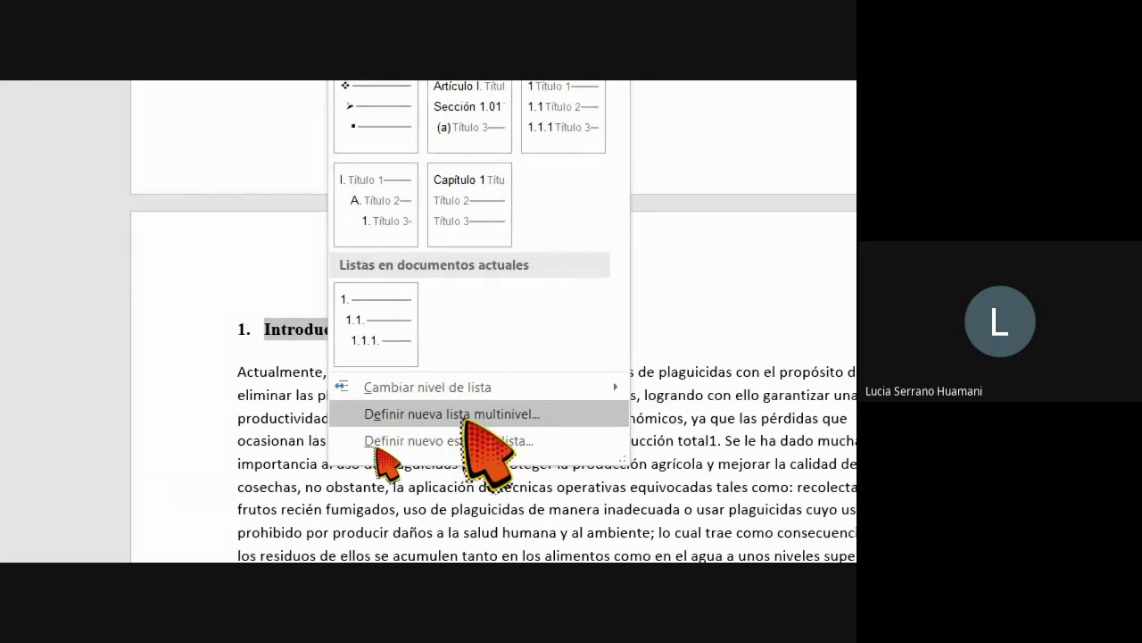
click(417, 415)
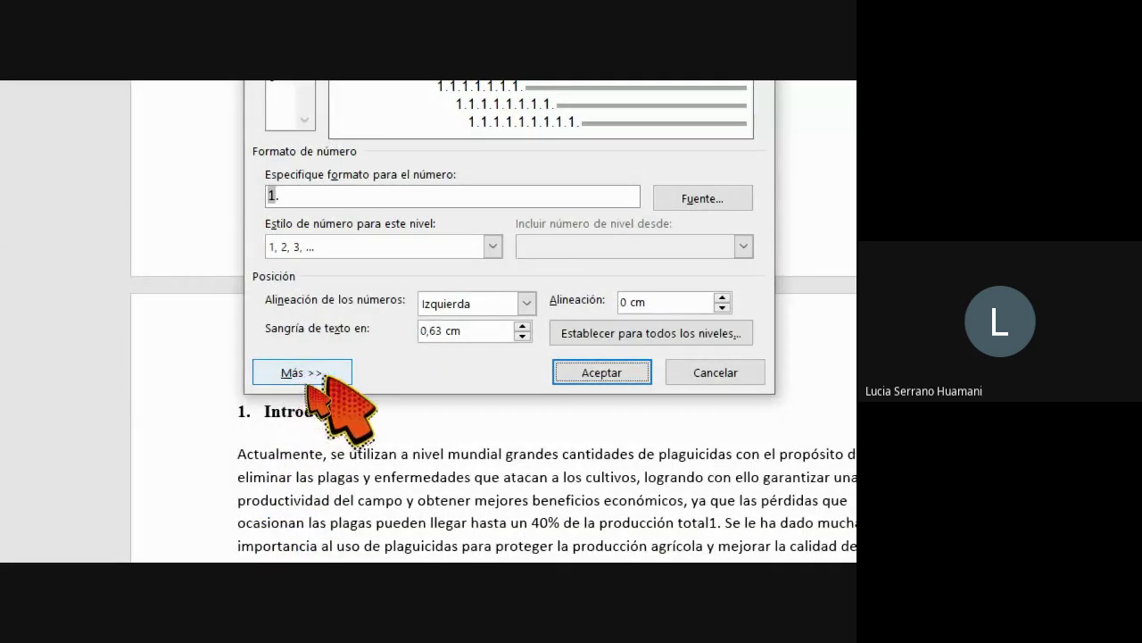
click(303, 373)
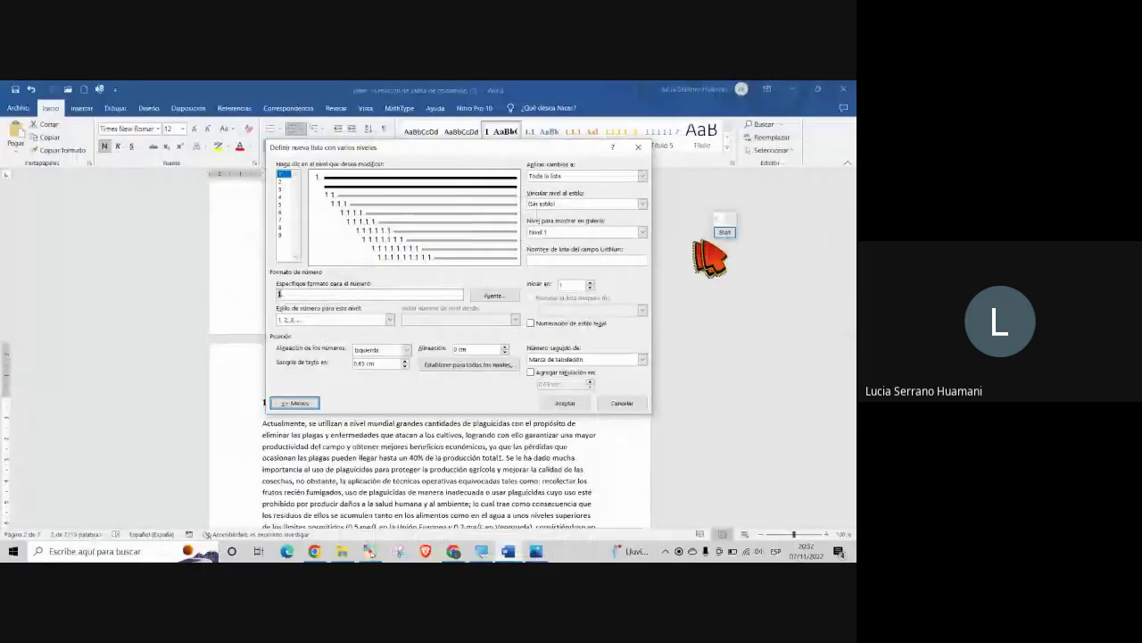
Mark the list preview with temporary red arrows showing the level order and the growing indents, and close the annotation mode
click(725, 232)
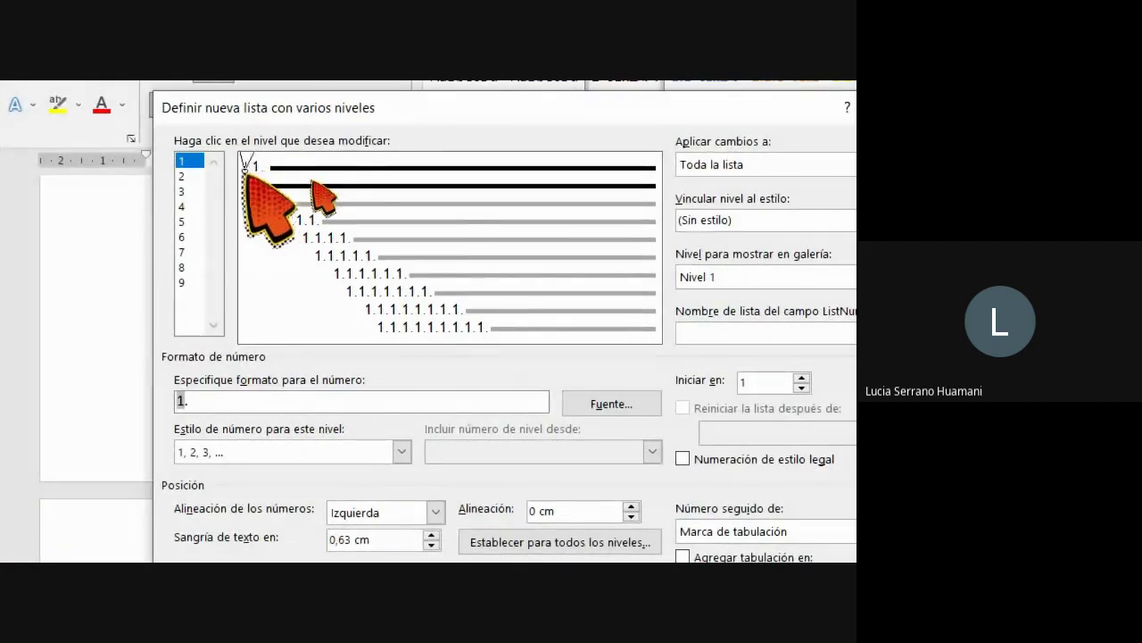
drag(247, 162, 246, 336)
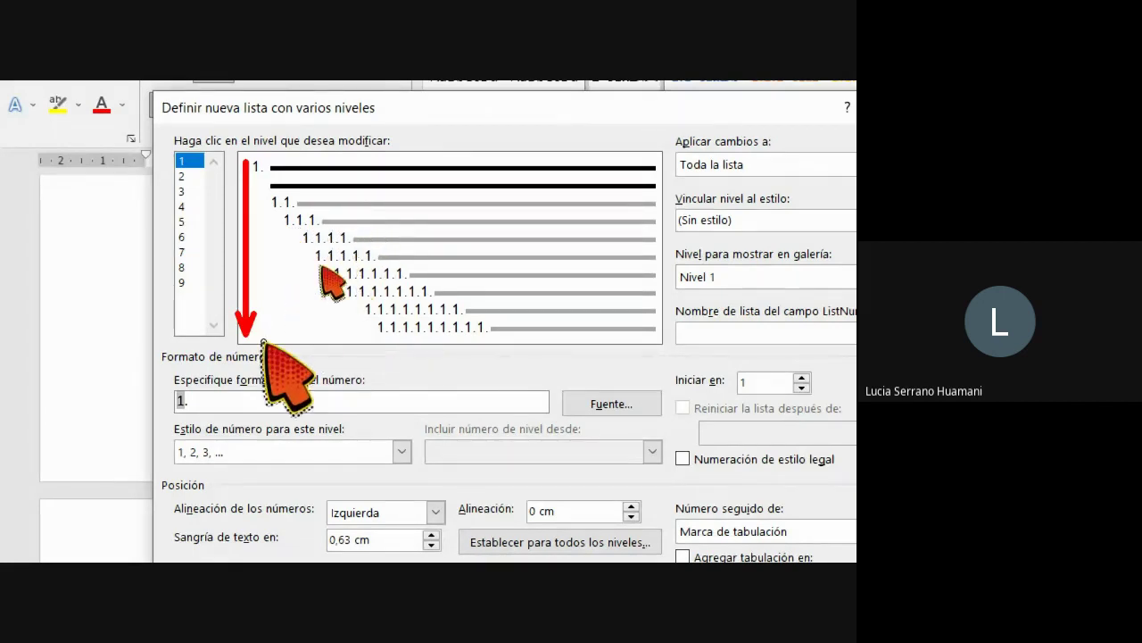
mouse_move(261, 332)
mouse_down()
mouse_move(354, 324)
mouse_move(344, 330)
mouse_up()
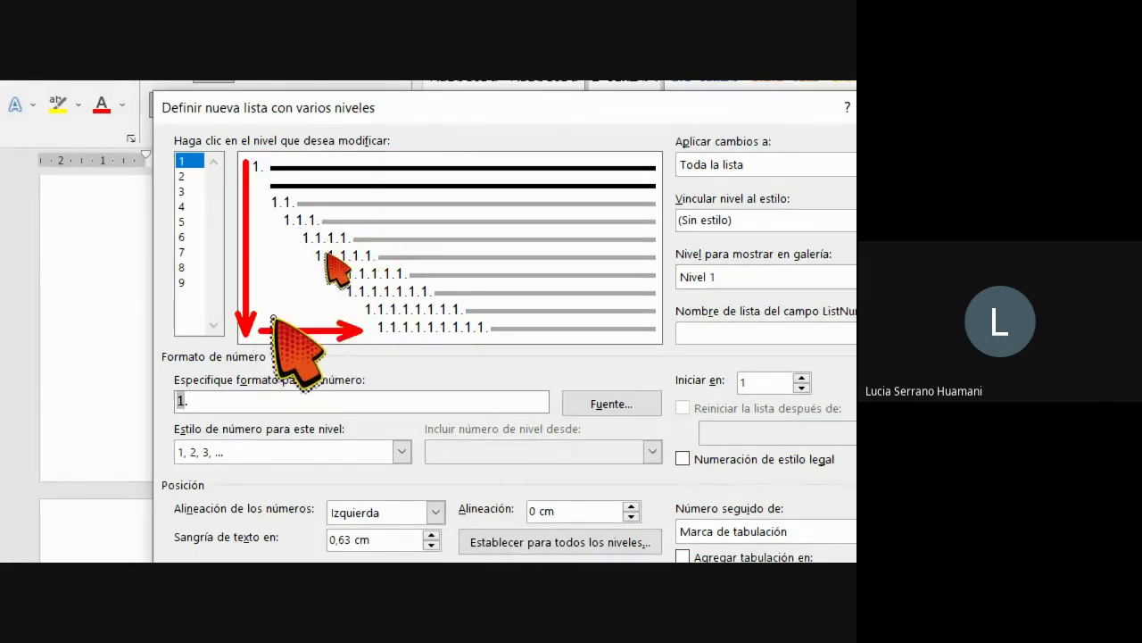
mouse_move(268, 316)
mouse_down()
mouse_move(357, 310)
mouse_move(312, 276)
mouse_up()
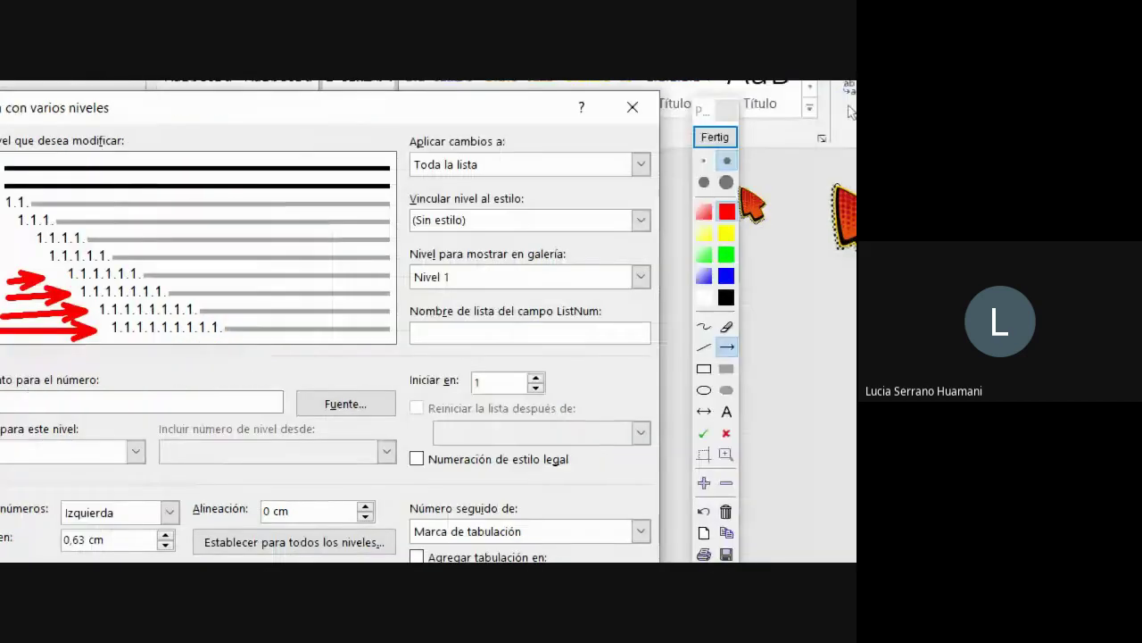
click(714, 138)
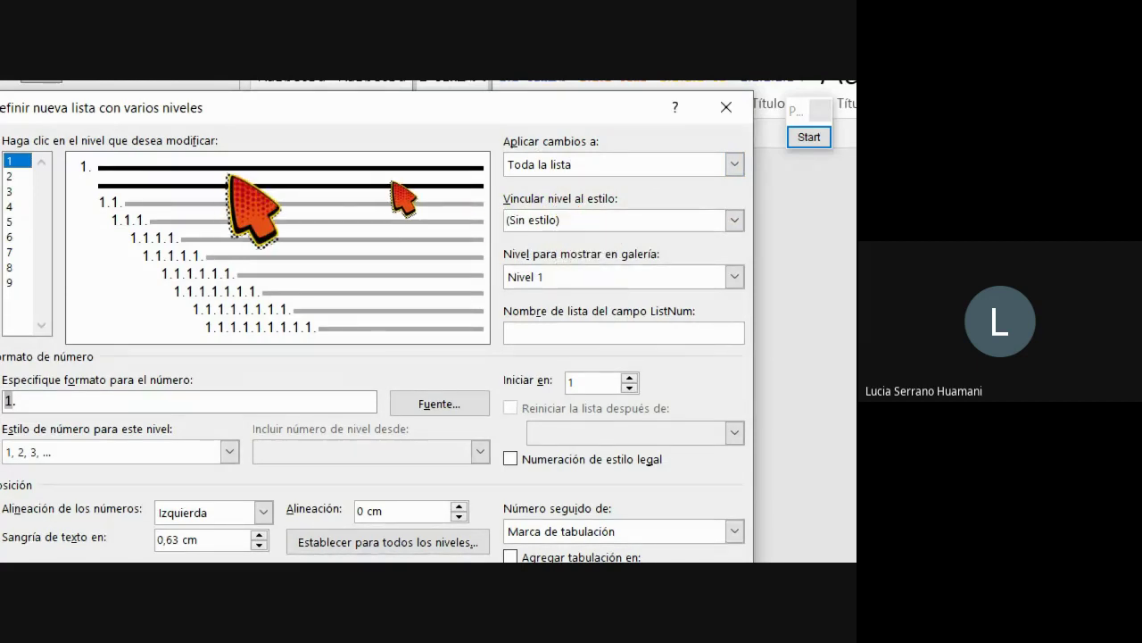
Link list levels 1, 2 and 3 to the Título 1, Título 2 and Título 3 styles respectively
click(733, 220)
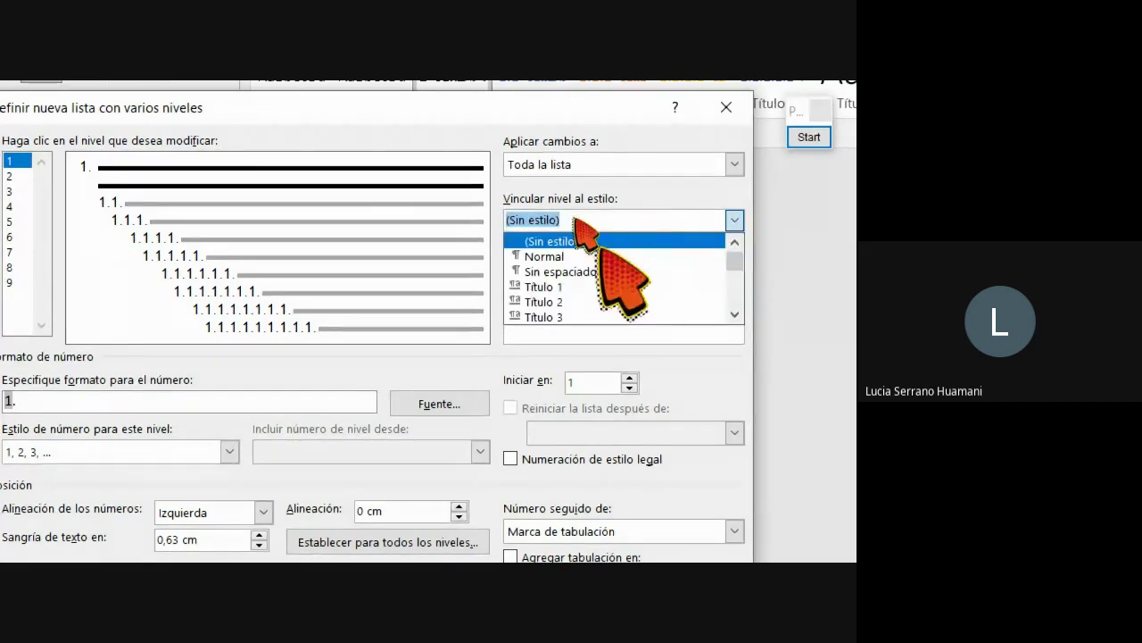
click(540, 287)
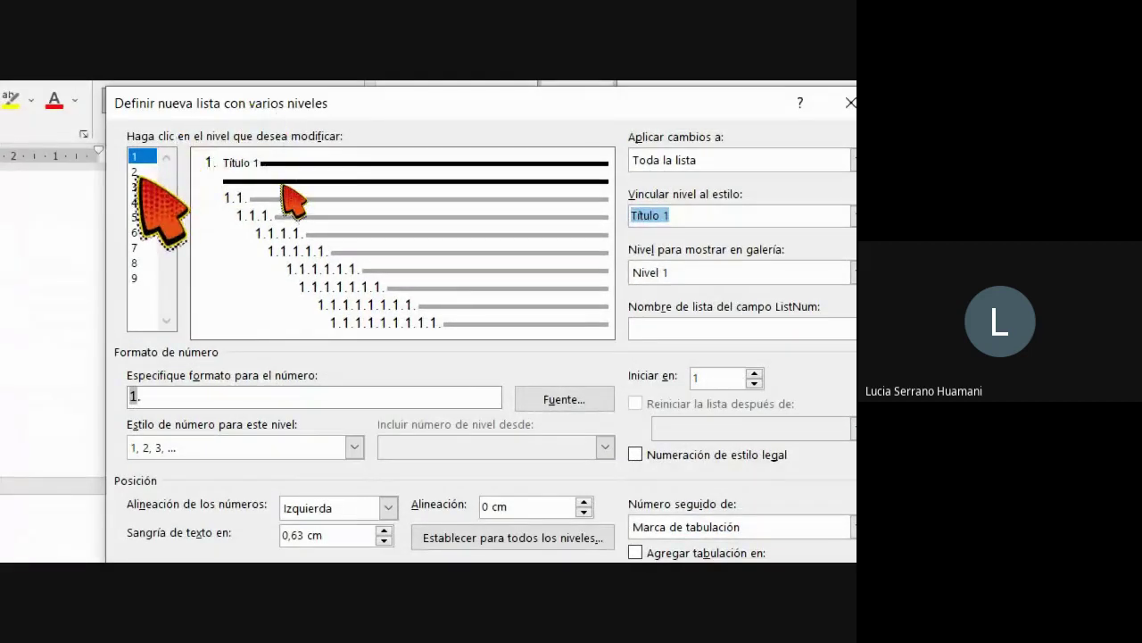
click(146, 172)
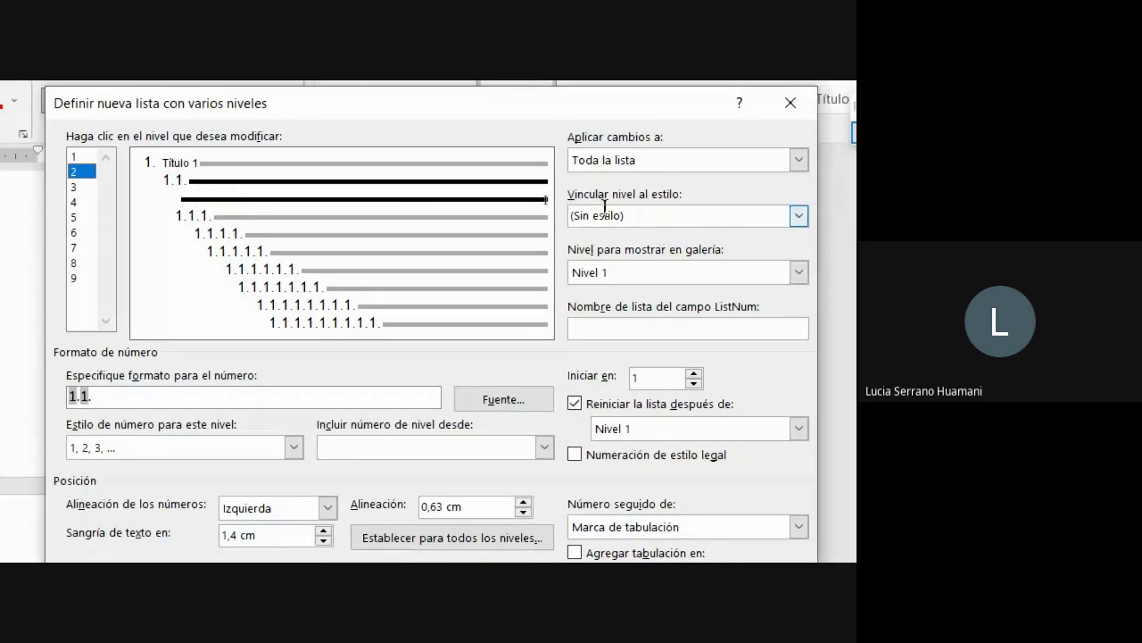
click(798, 215)
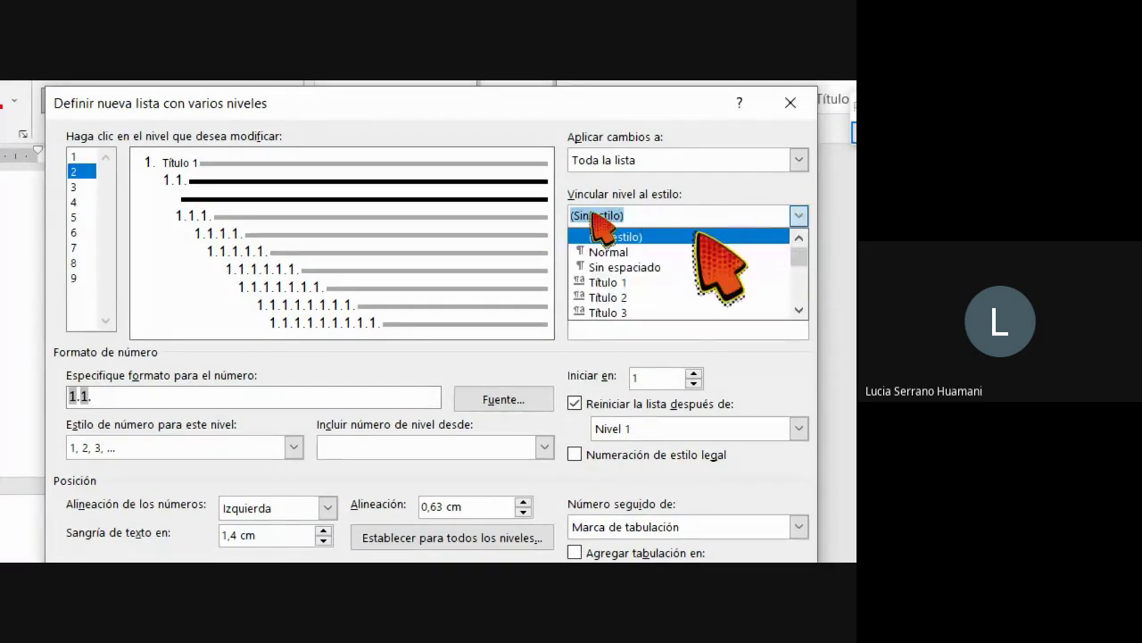
click(607, 298)
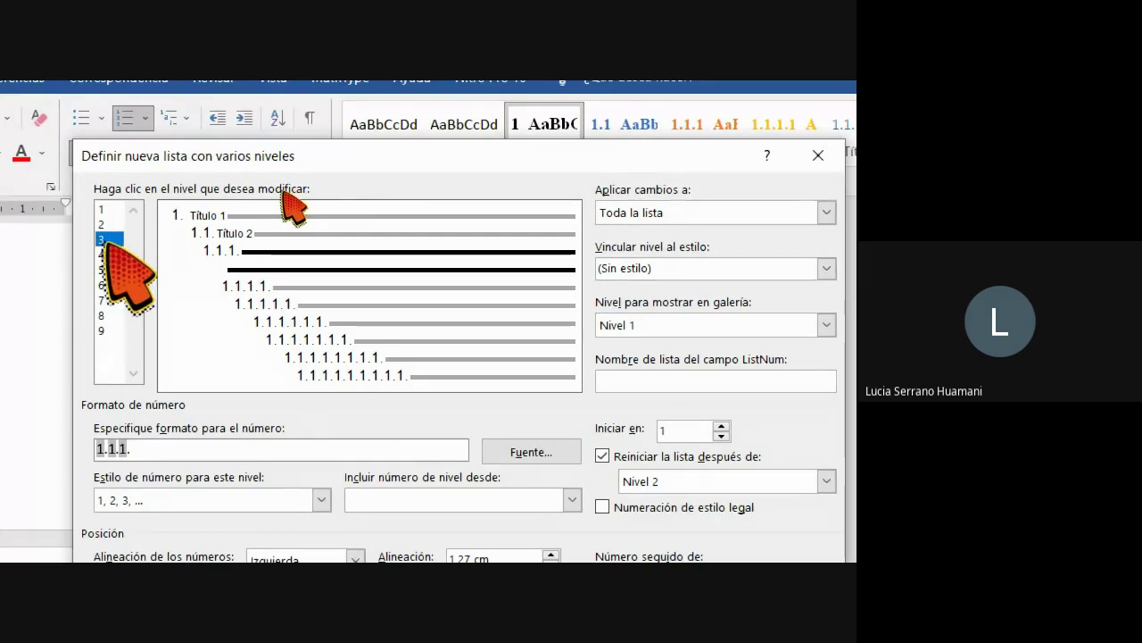
click(798, 268)
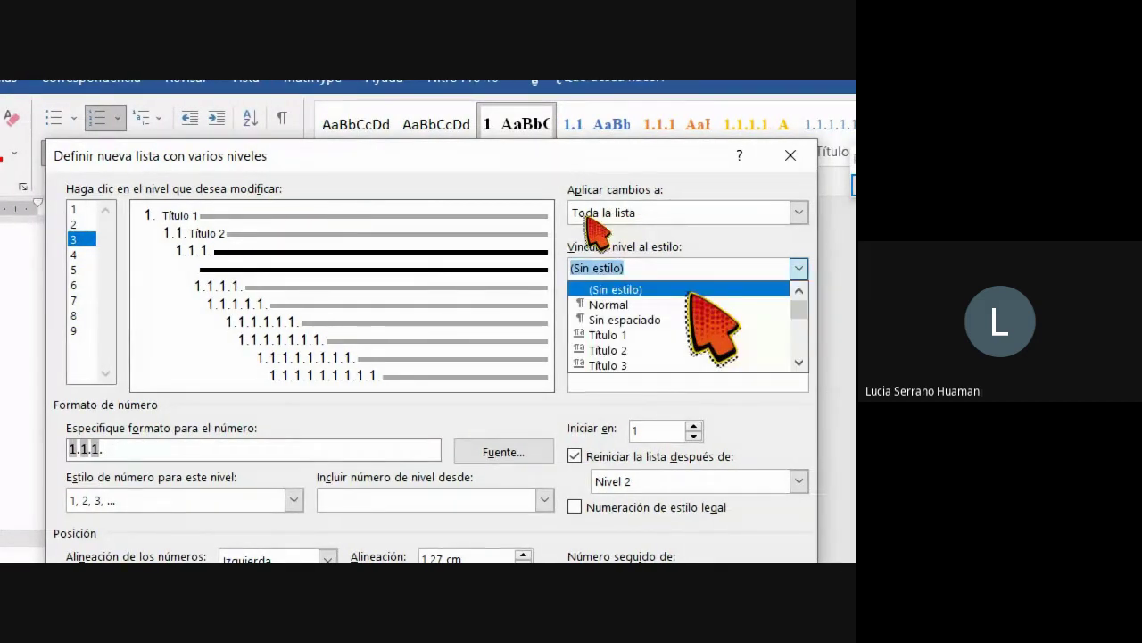
click(619, 364)
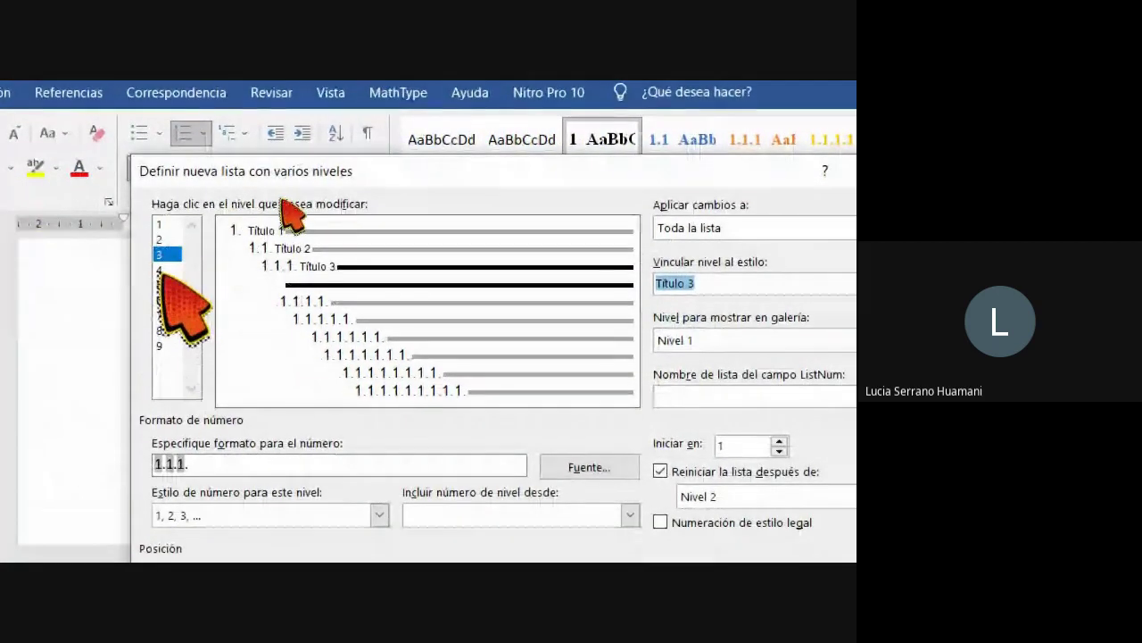
Link list level 4 to the Título 4 style
click(161, 309)
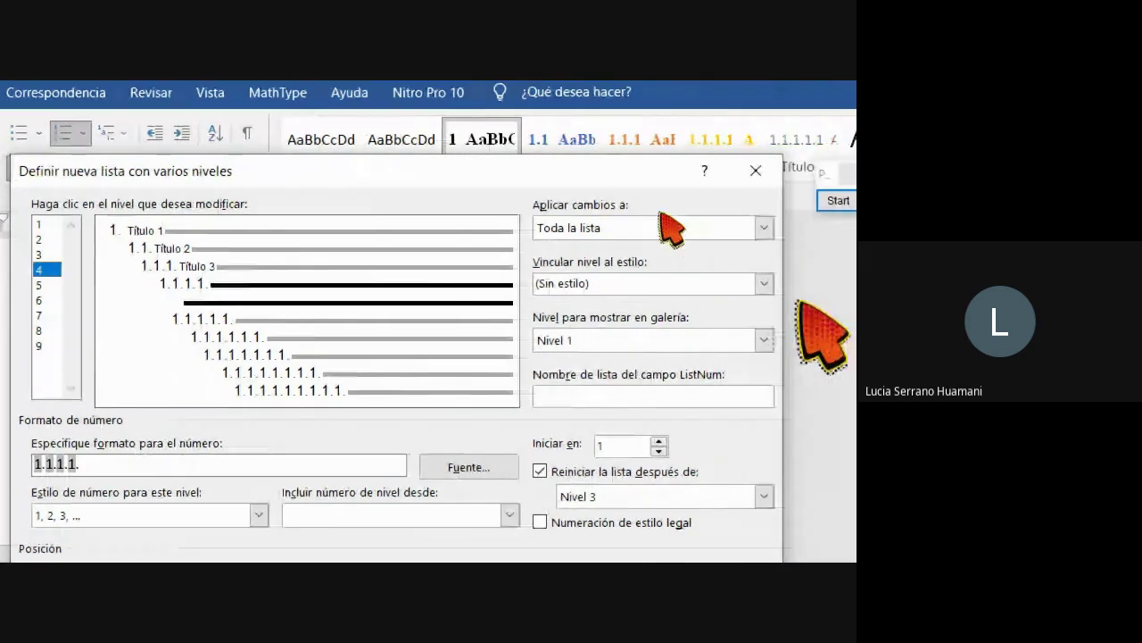
click(763, 283)
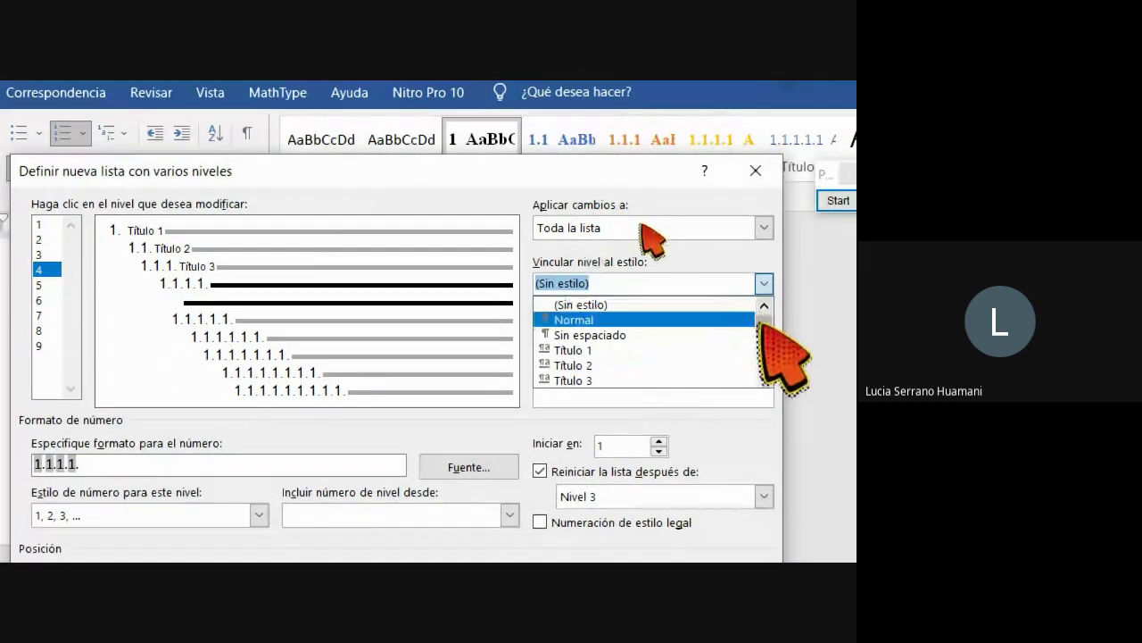
click(764, 377)
click(764, 378)
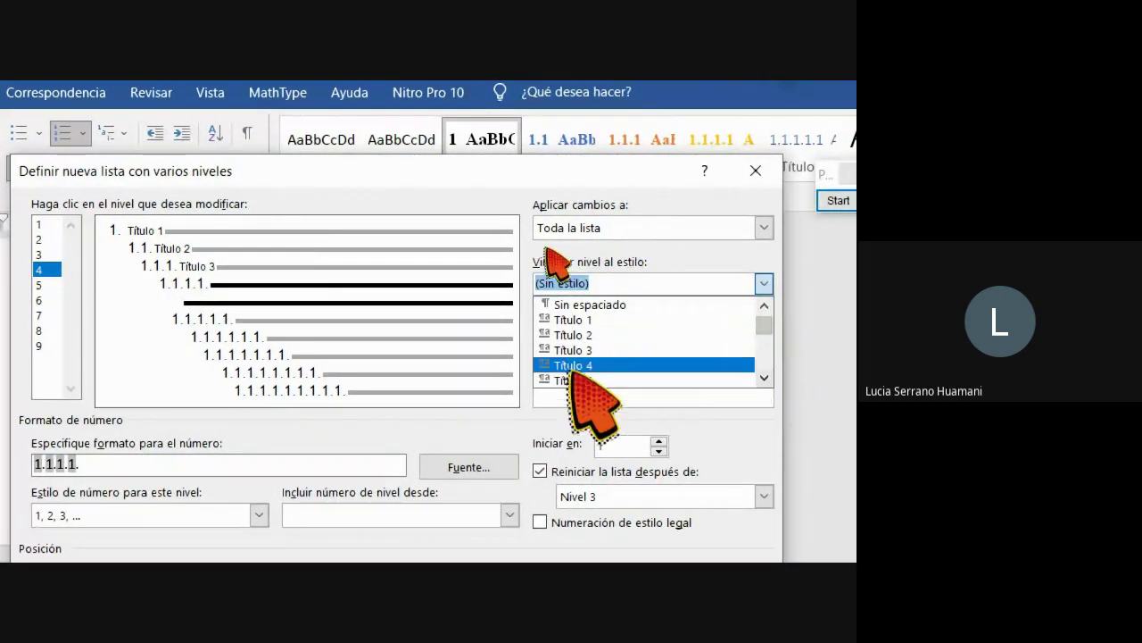
click(571, 365)
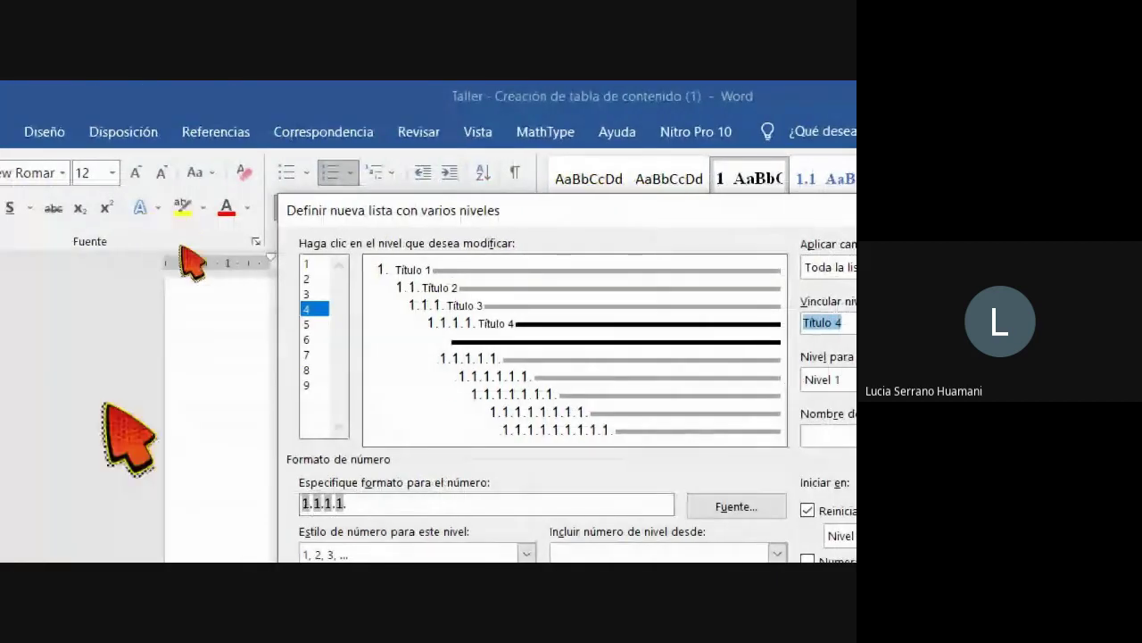
Link list level 5 to the Título 5 style
click(308, 324)
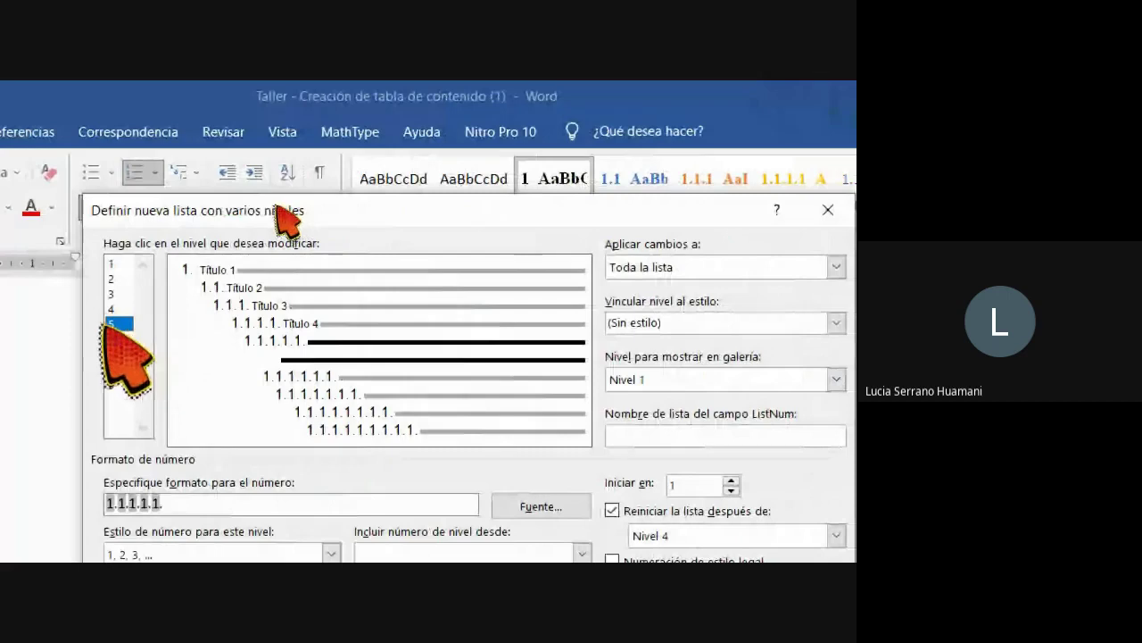
click(814, 323)
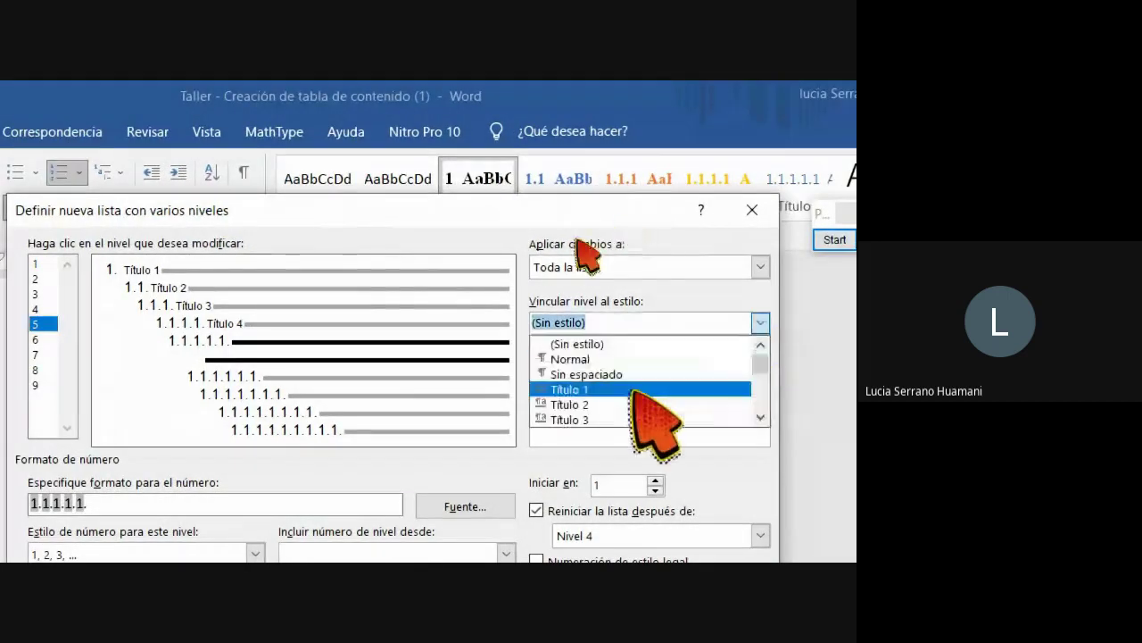
click(761, 417)
click(760, 417)
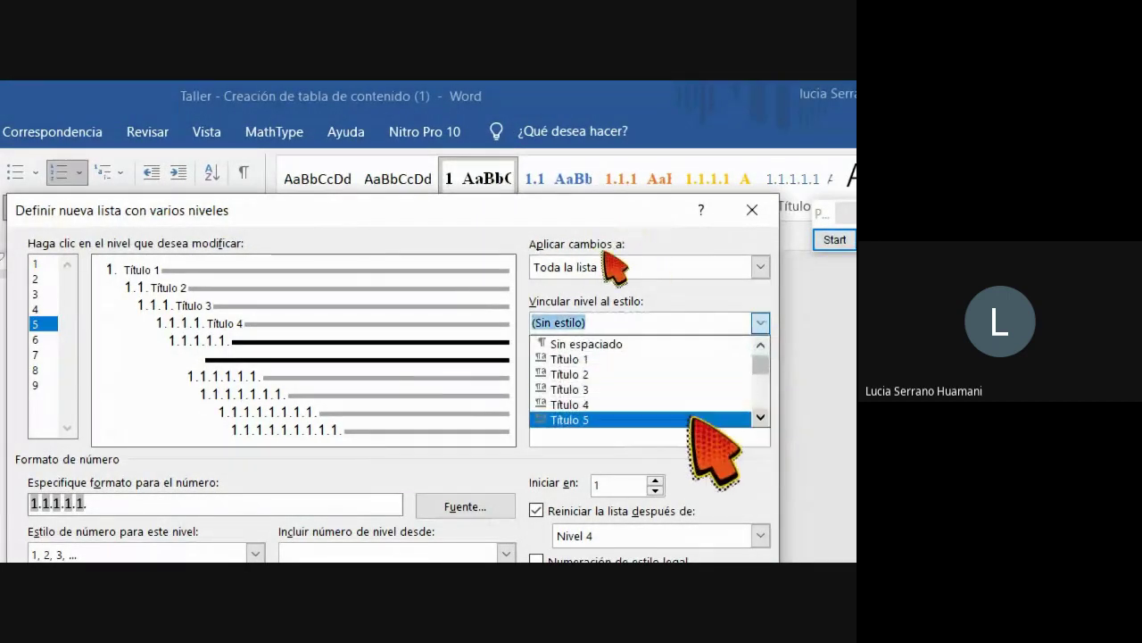
click(587, 418)
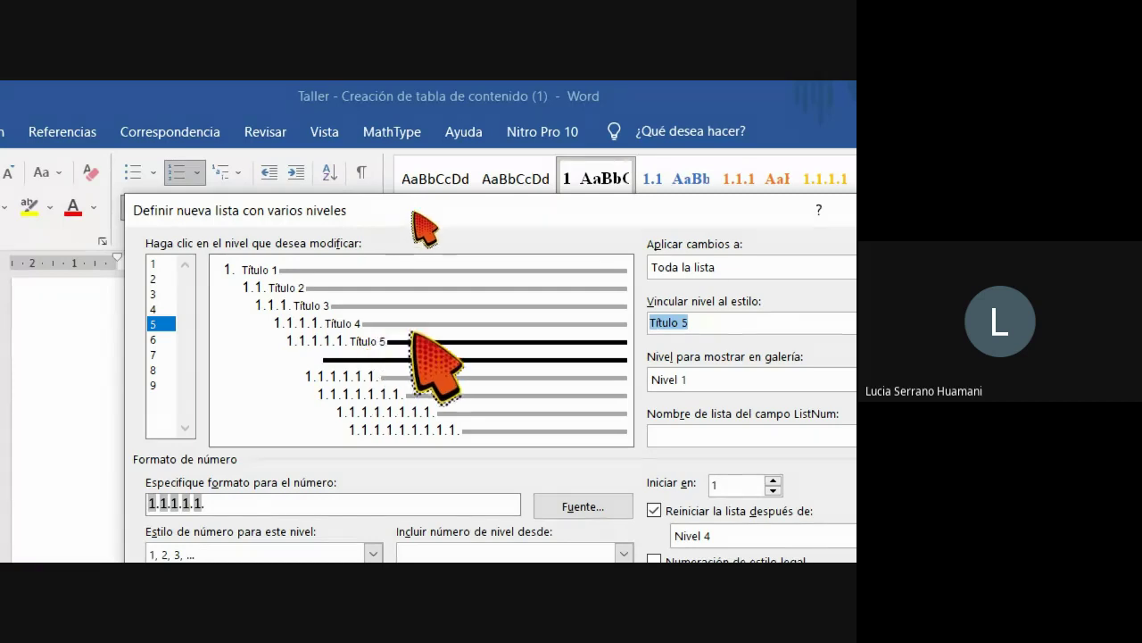
Check the number format and linked Título style of each list level from 1 to 5
scroll(421, 268, down, 3)
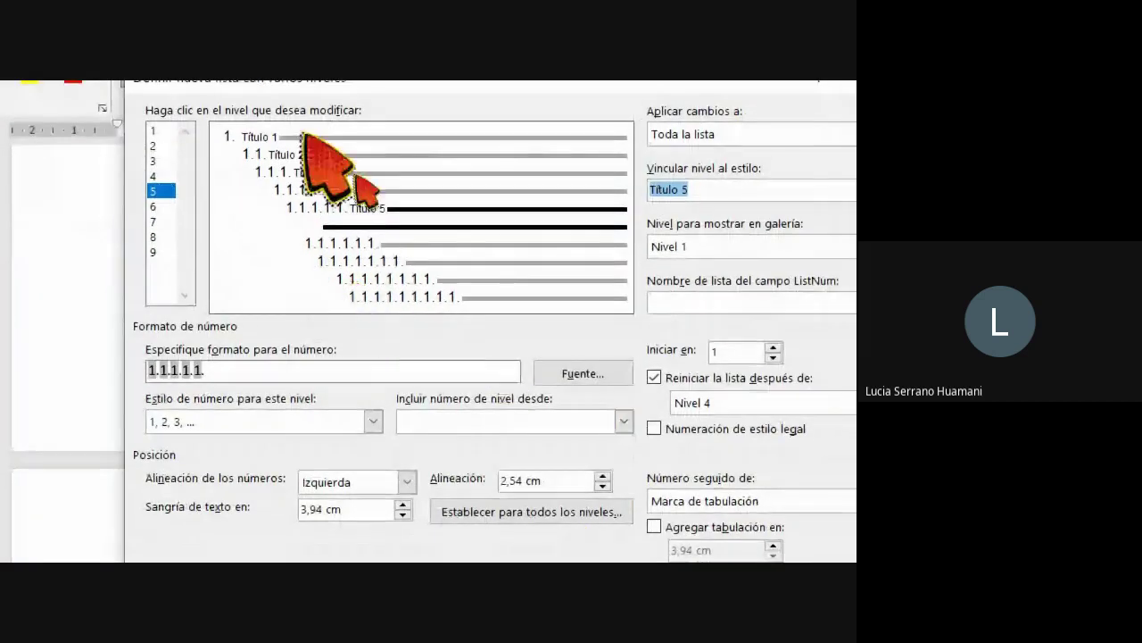
click(295, 143)
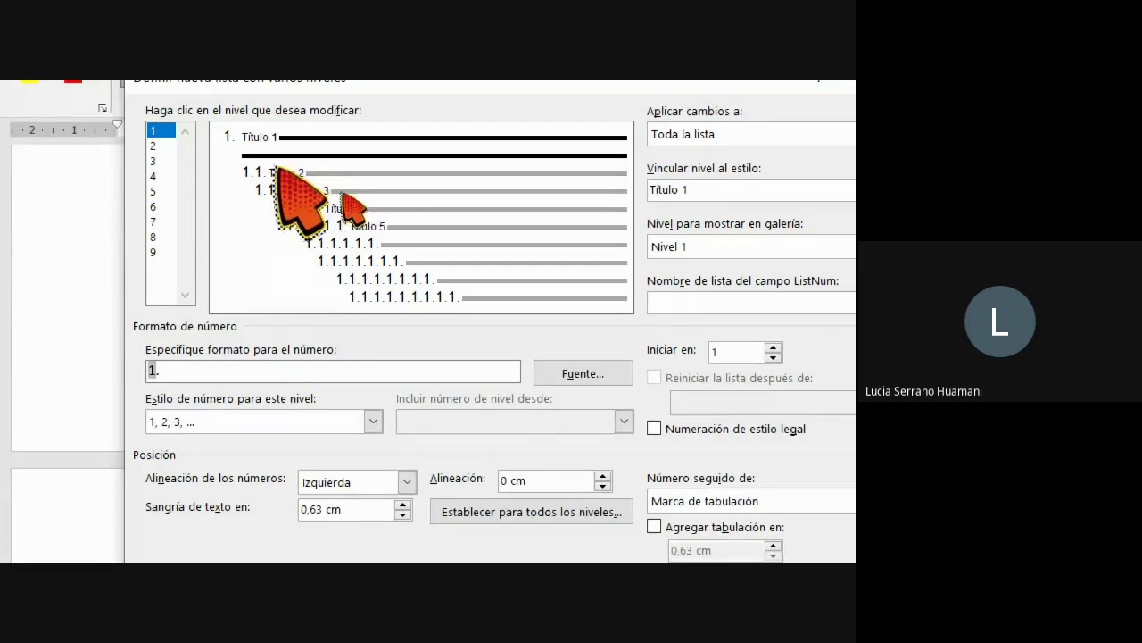
click(282, 172)
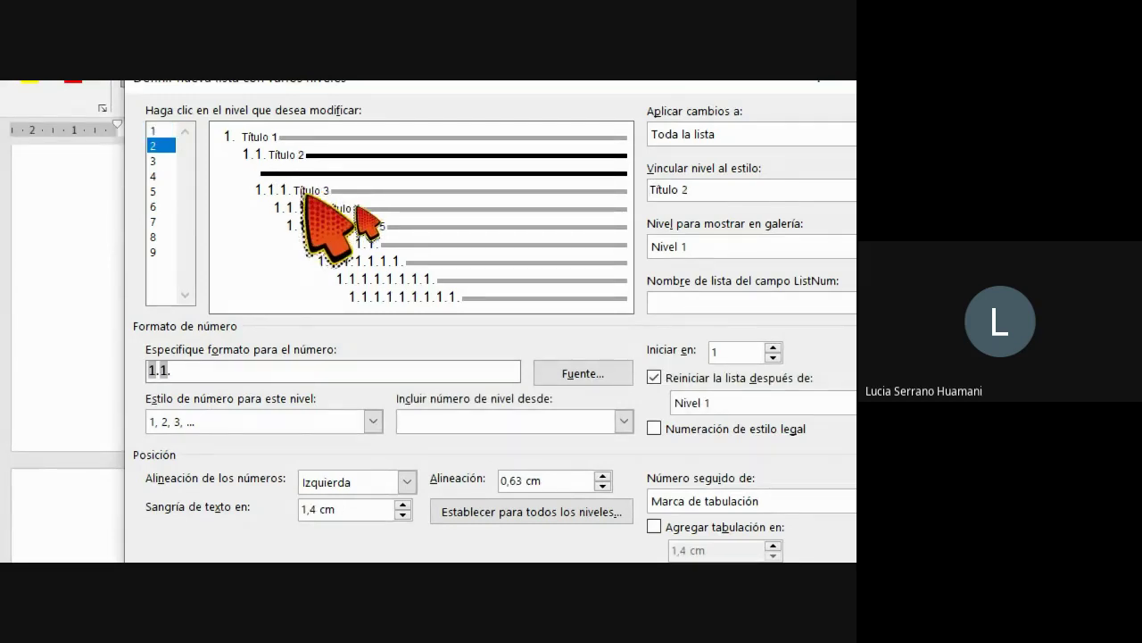
click(306, 192)
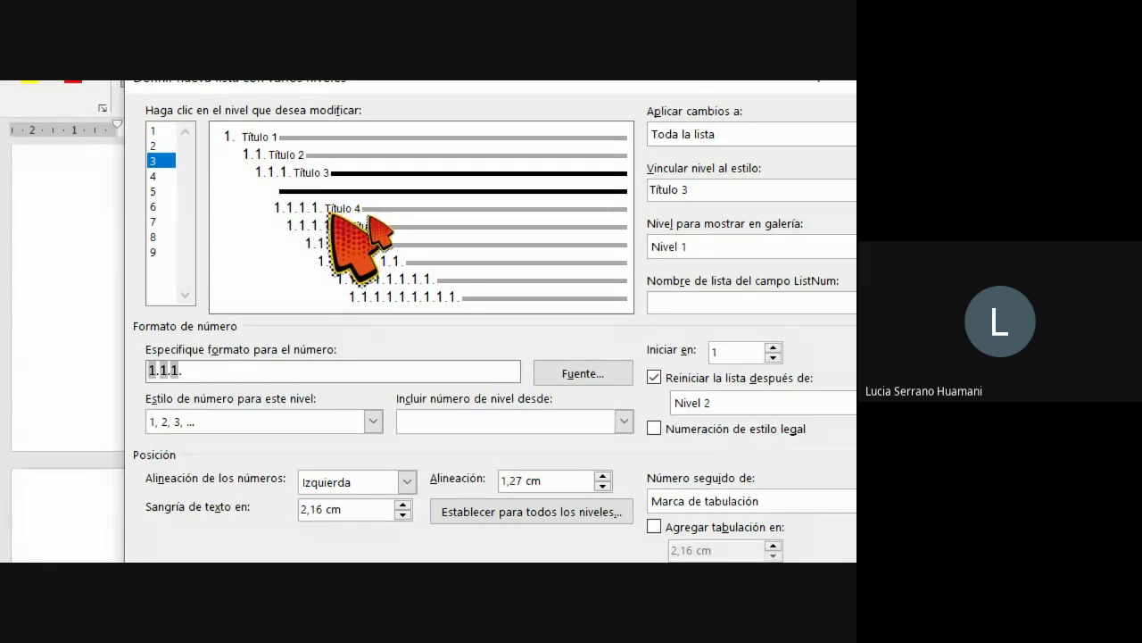
click(343, 208)
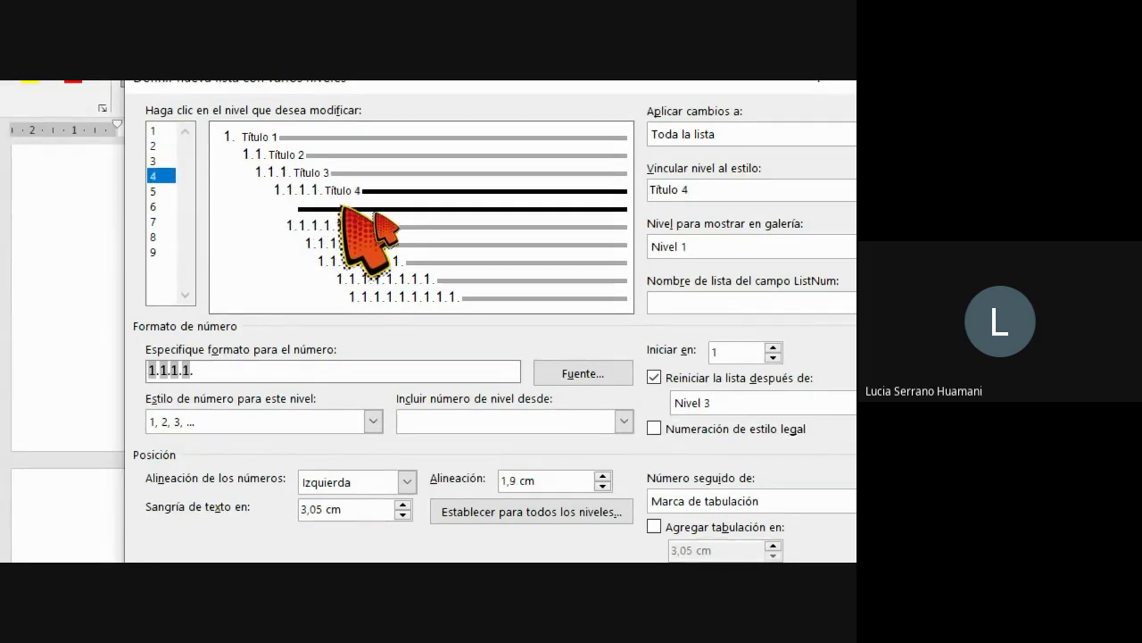
click(375, 225)
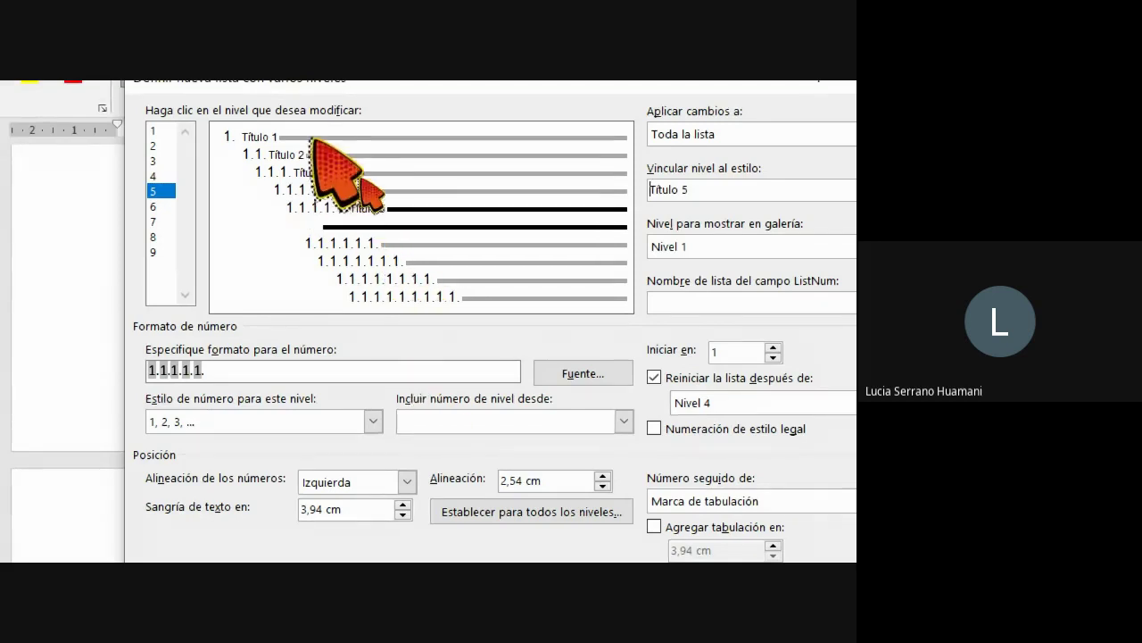
click(294, 155)
click(259, 140)
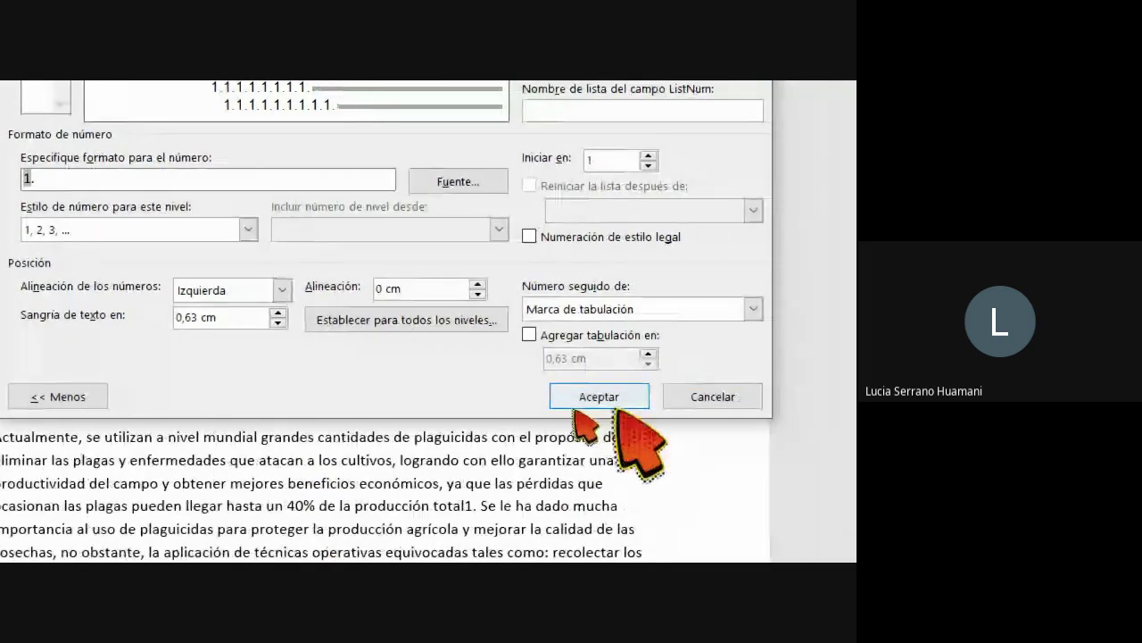
Apply the new multilevel list with its linked Título styles to the document's headings
click(589, 398)
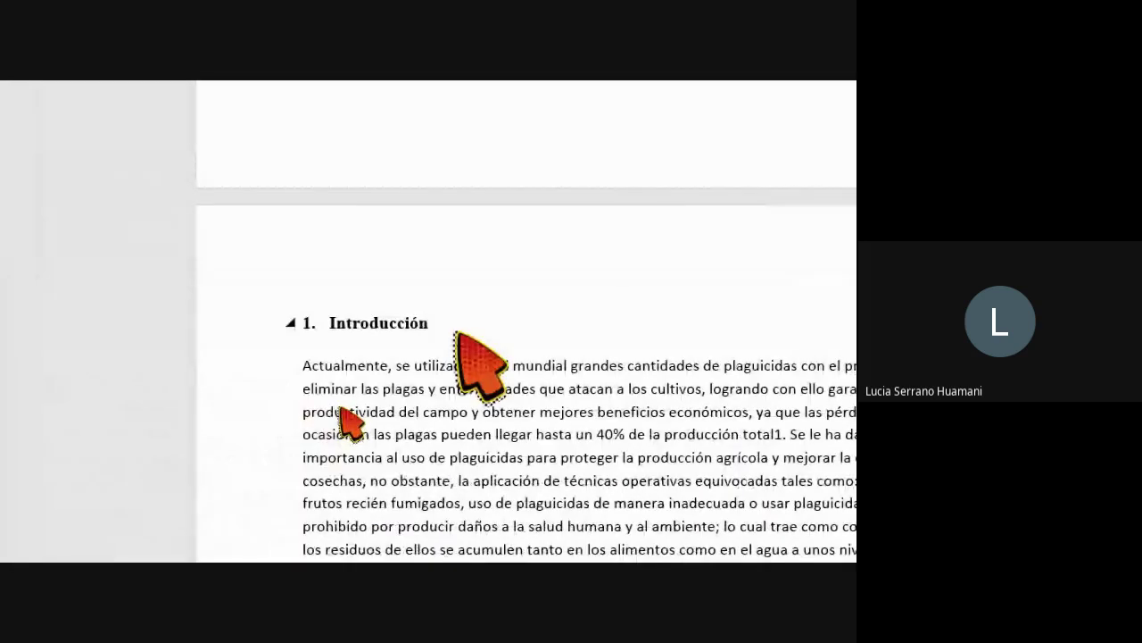
scroll(353, 422, down, 20)
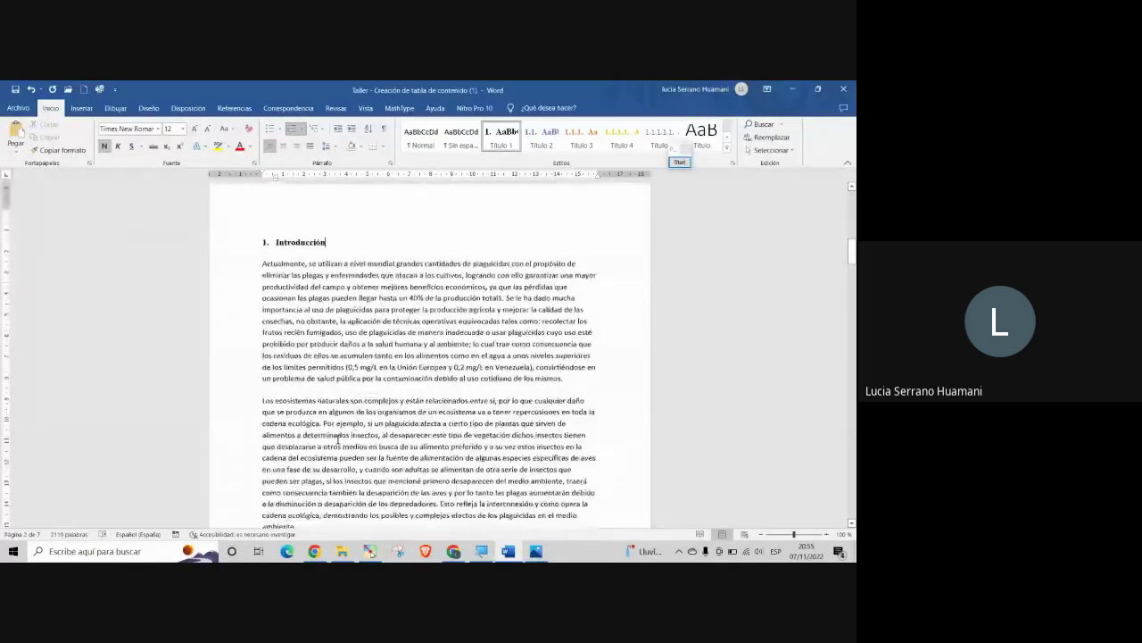
Review the multilevel numbering of the headings and subheadings throughout the document, from Introducción to the Control Biológico section
scroll(335, 443, down, 9)
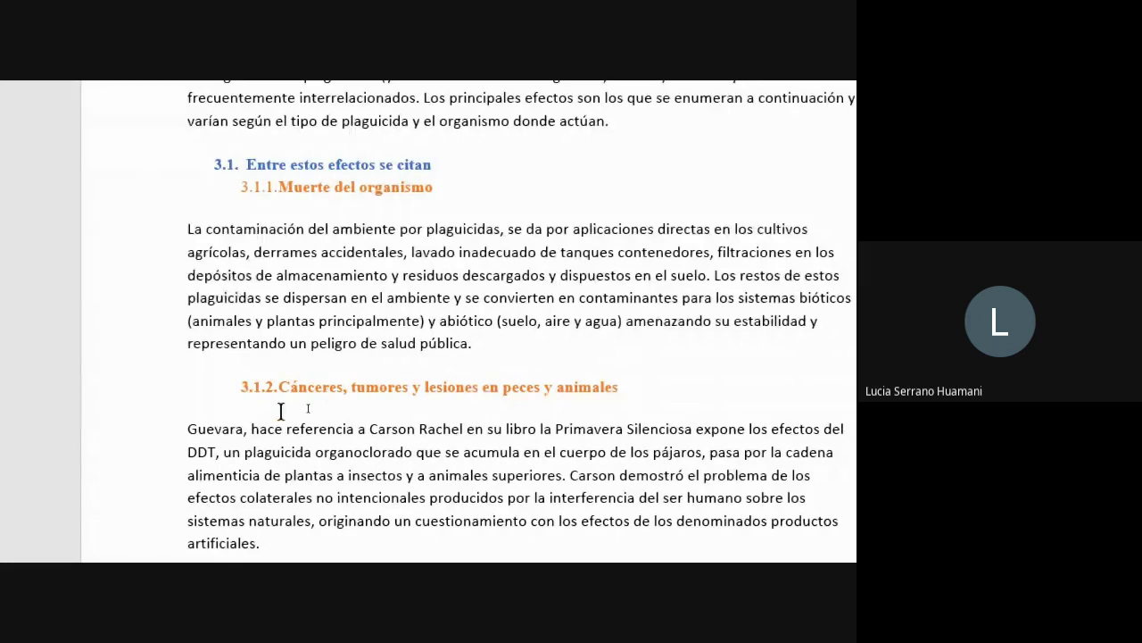
scroll(281, 411, down, 12)
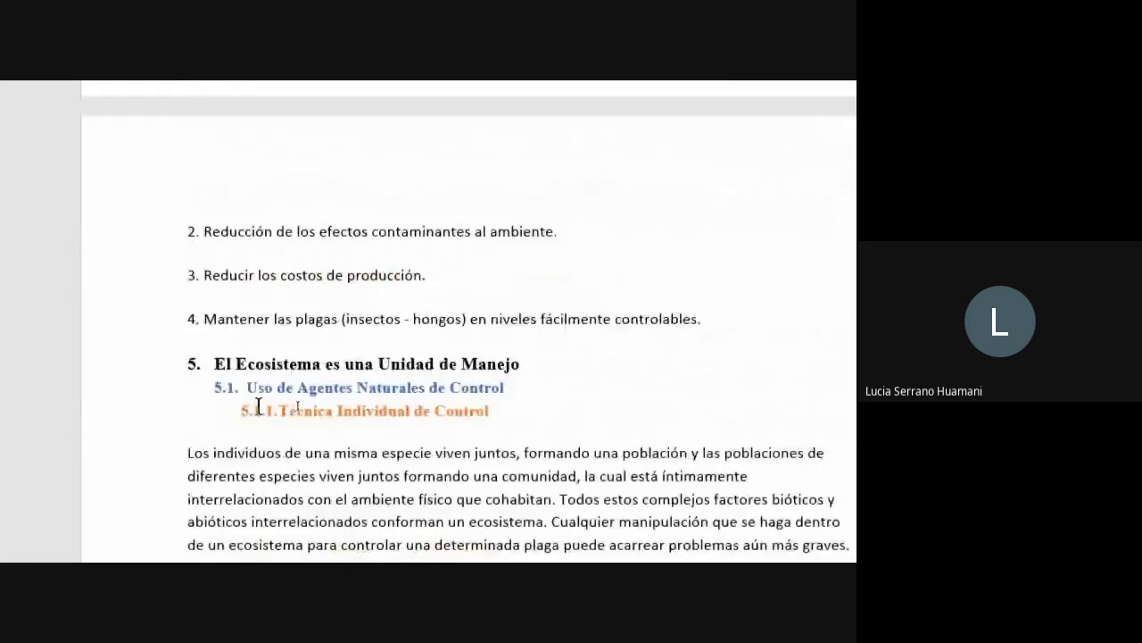
scroll(259, 406, down, 2)
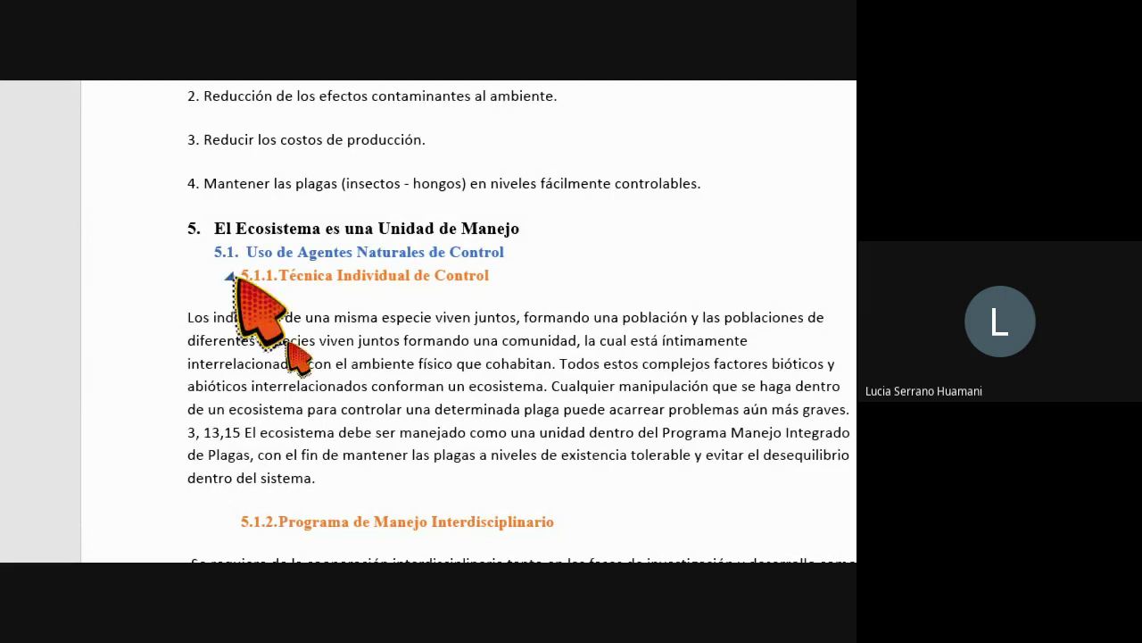
scroll(234, 494, down, 3)
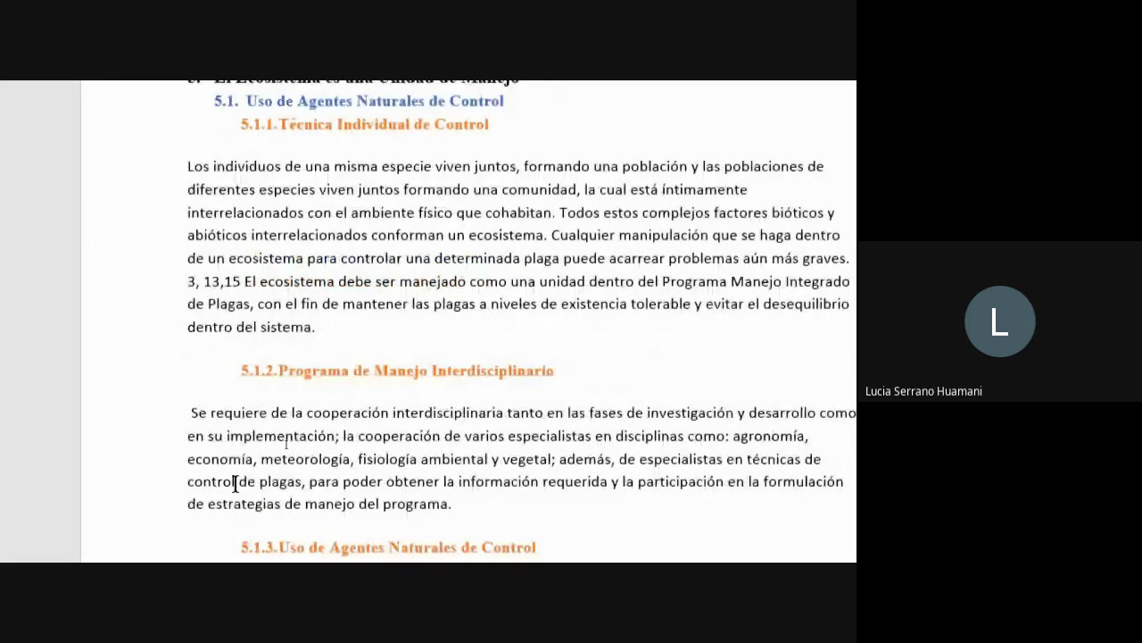
scroll(234, 483, down, 10)
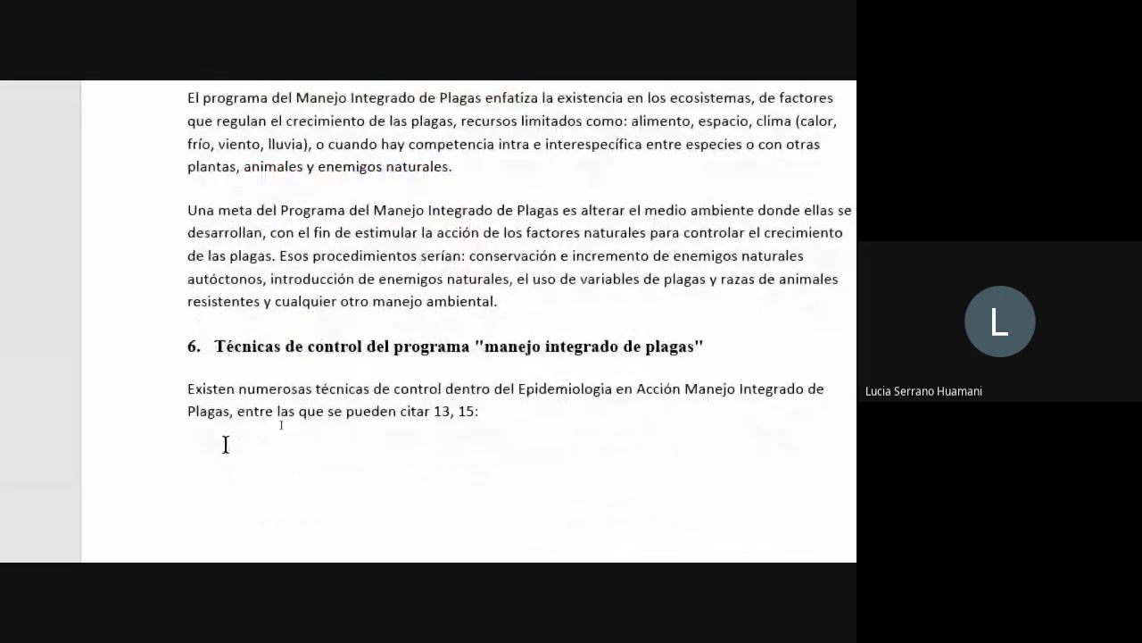
scroll(226, 445, down, 10)
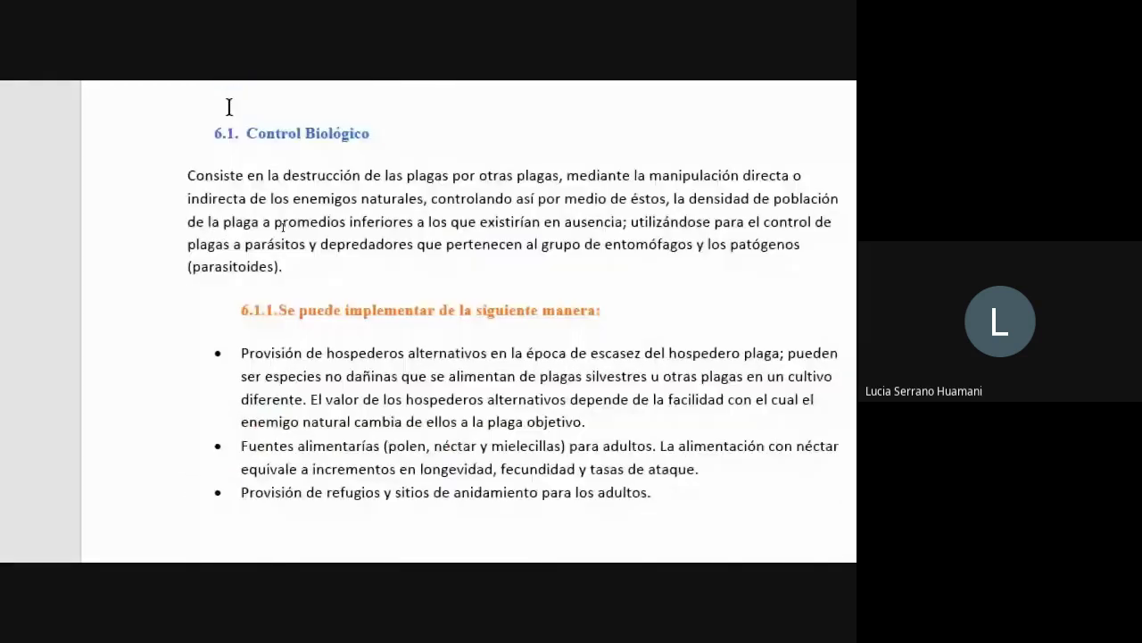